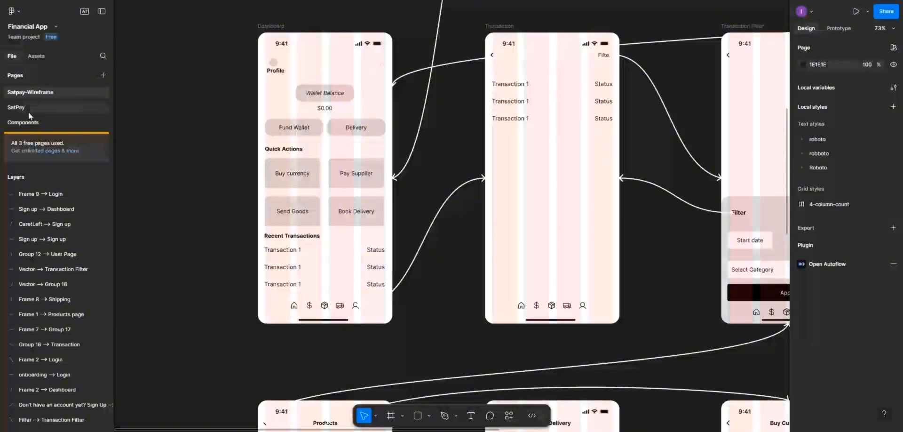
# On the SatPay page, add an iPhone 13 & 14 frame in the empty space after the last Log In screen
pyautogui.click(27, 108)
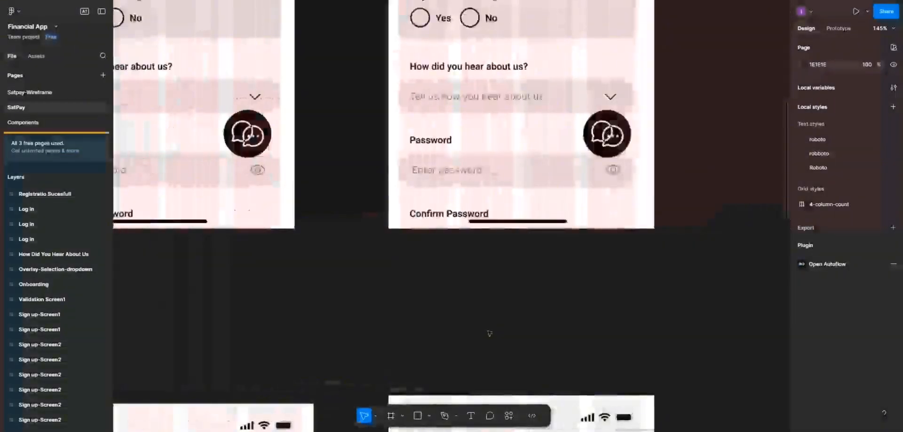
pyautogui.scroll(-8, 490, 333)
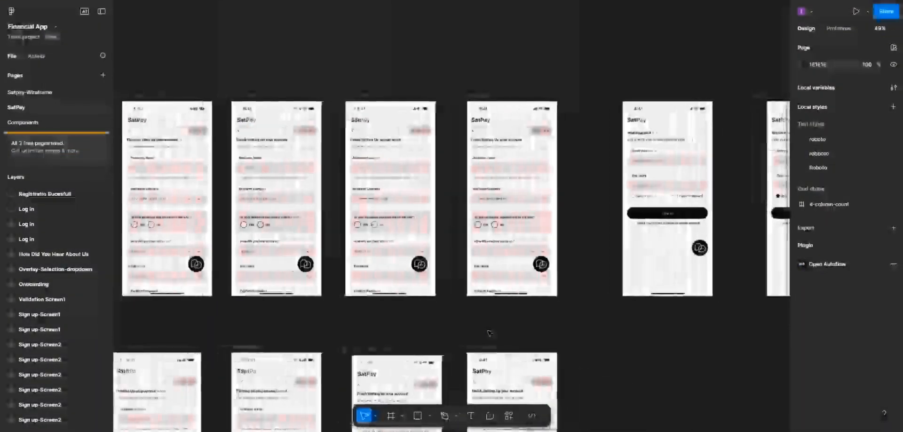
pyautogui.hscroll(10, 489, 333)
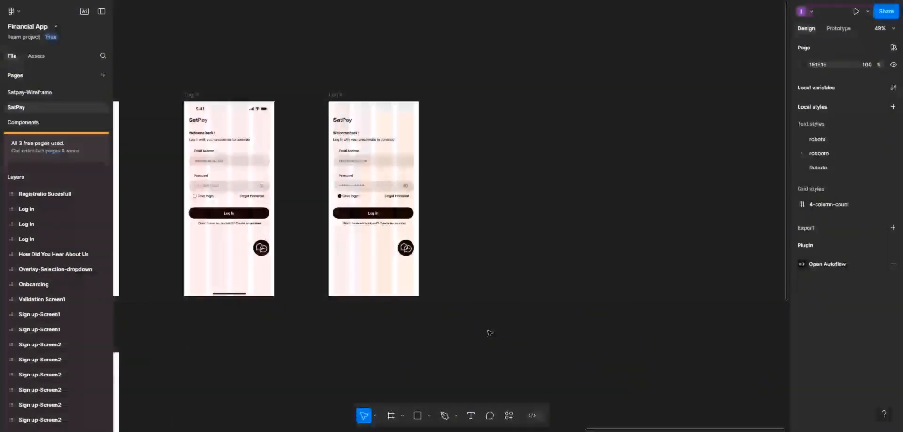
pyautogui.hscroll(3, 490, 333)
pyautogui.scroll(3, 482, 334)
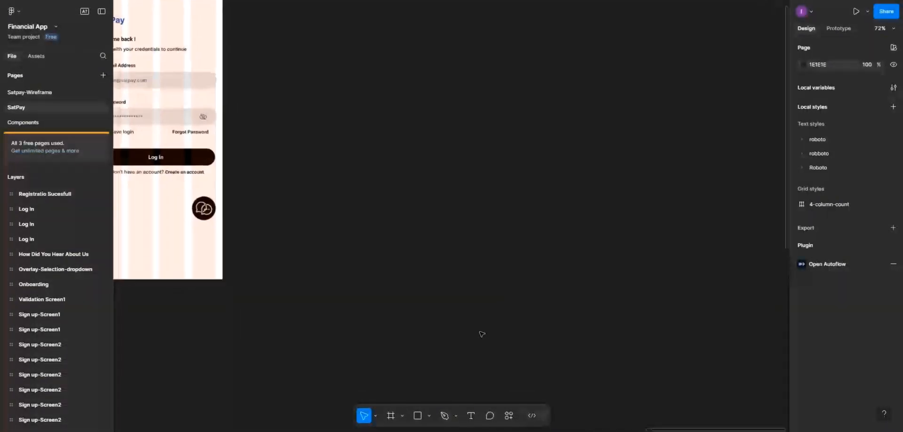
pyautogui.hscroll(-1, 427, 365)
pyautogui.scroll(2, 428, 366)
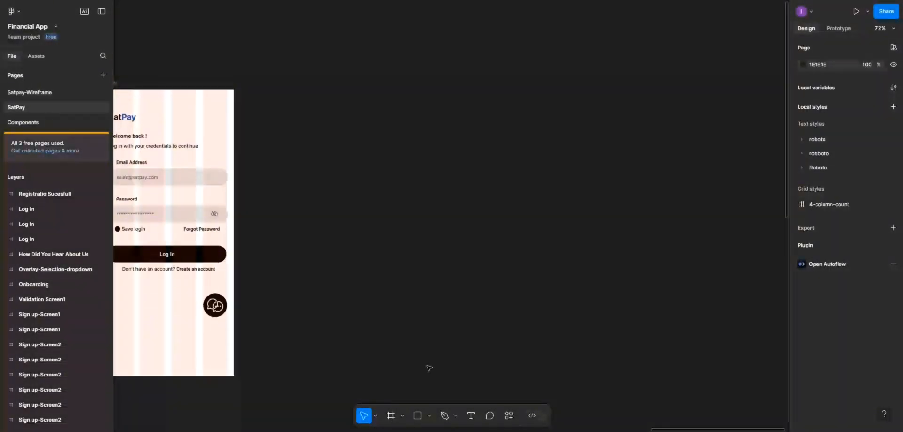
pyautogui.click(391, 415)
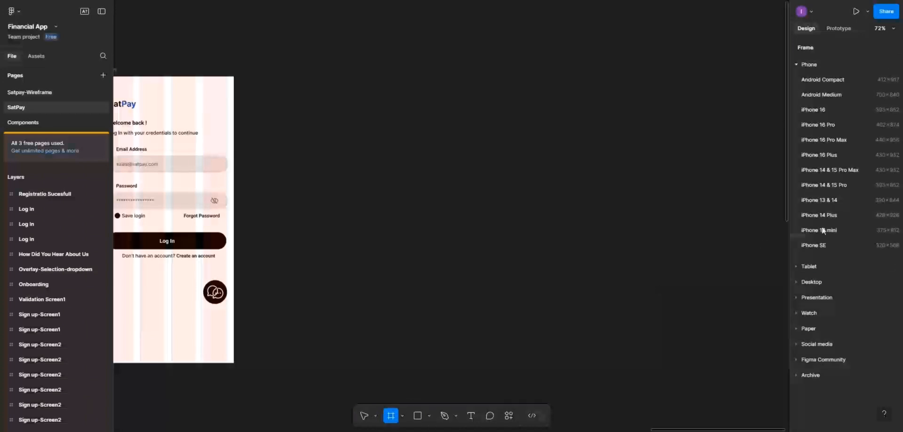
pyautogui.click(829, 201)
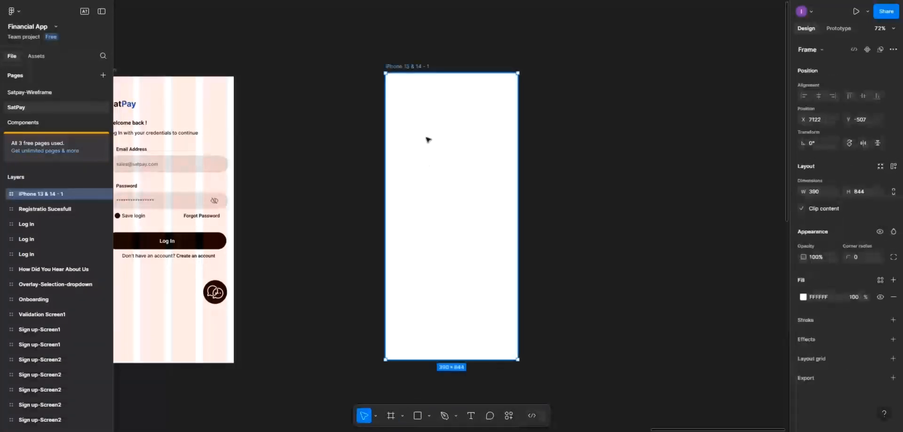
# Rename the new iPhone 13 & 14 frame as Dashboard
pyautogui.doubleClick(413, 66)
pyautogui.write('Da')
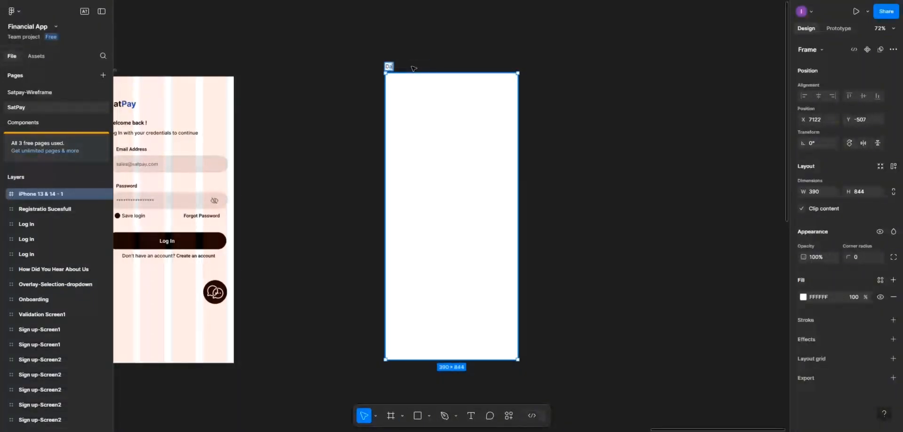
pyautogui.write('shboard')
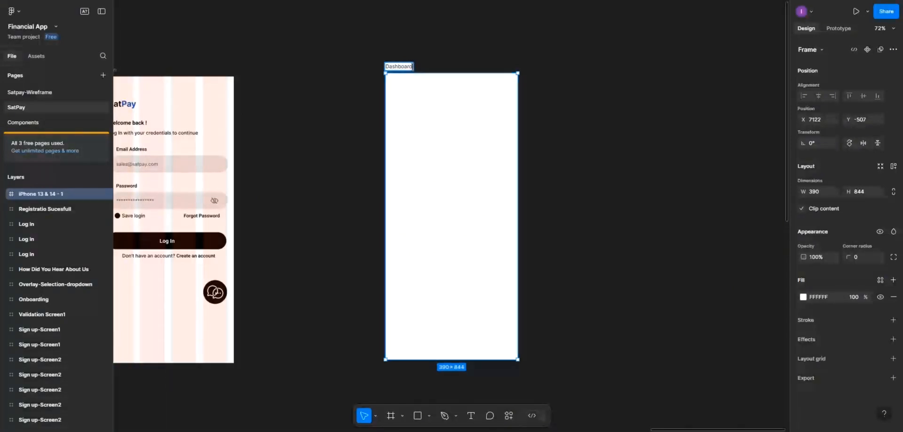
pyautogui.click(526, 118)
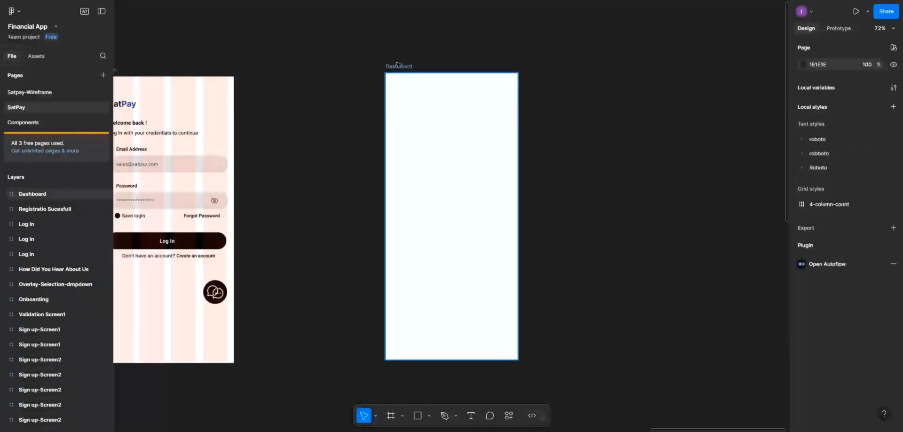
# Duplicate the Dashboard frame to its right and name the copy Dashboard-content
pyautogui.moveTo(399, 68); pyautogui.dragTo(558, 71)
pyautogui.doubleClick(558, 71)
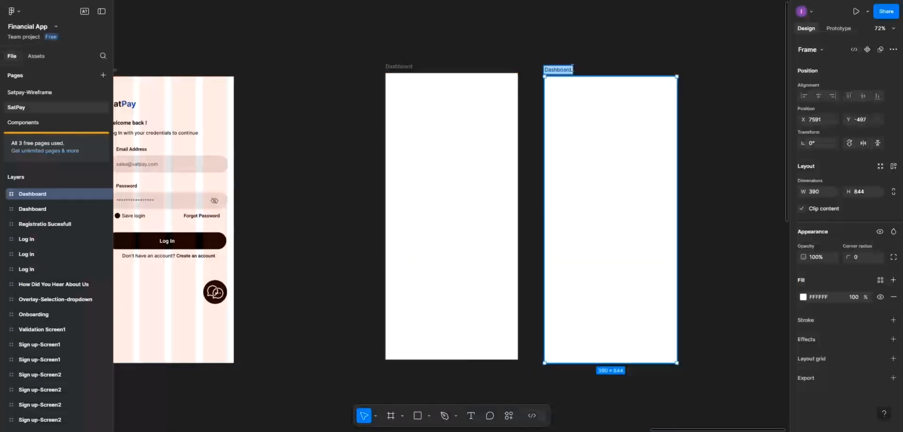
pyautogui.write('-content')
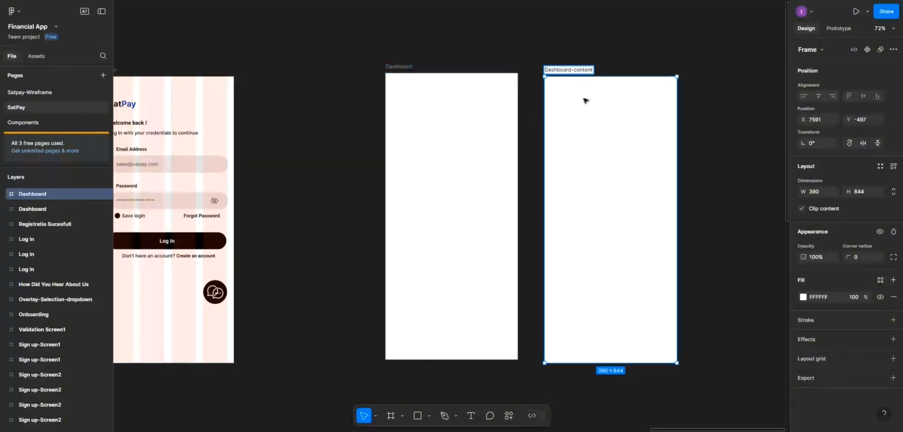
pyautogui.click(582, 113)
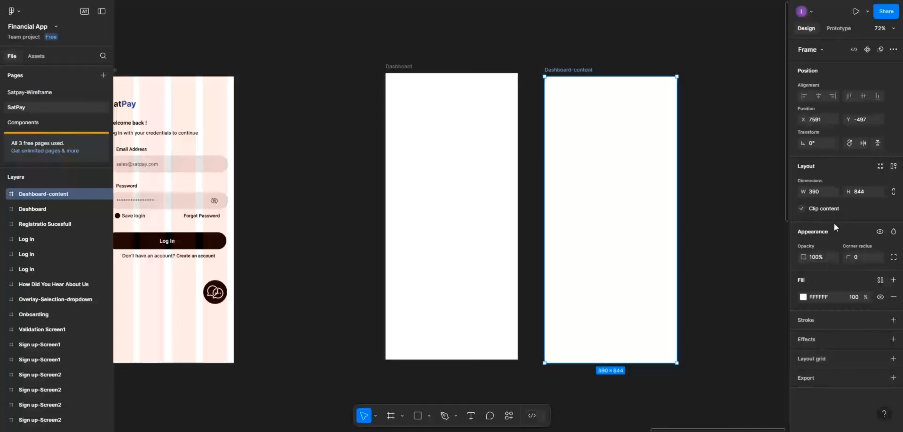
# Set the Dashboard-content frame's height to 1000 and move the Dashboard frame closer to the last Log In screen
pyautogui.click(869, 192)
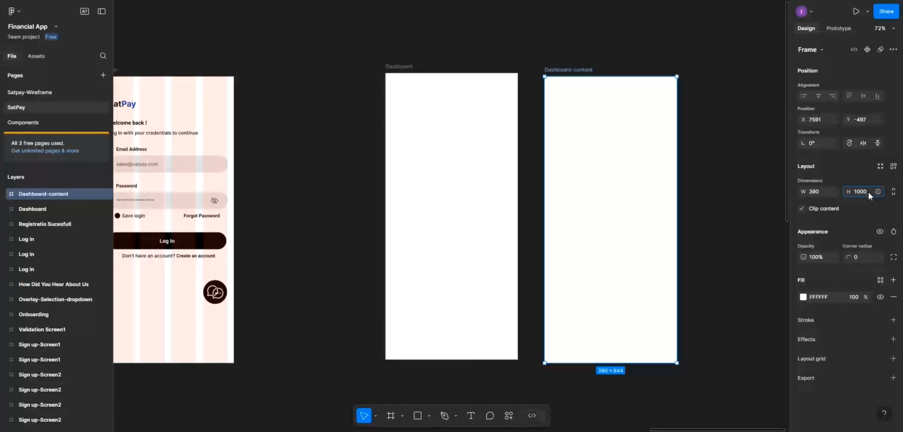
pyautogui.click(512, 172)
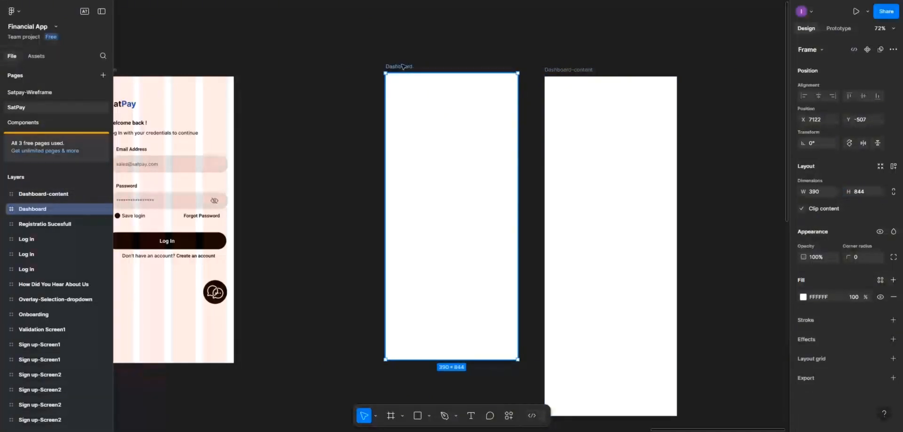
pyautogui.moveTo(403, 67); pyautogui.dragTo(301, 69)
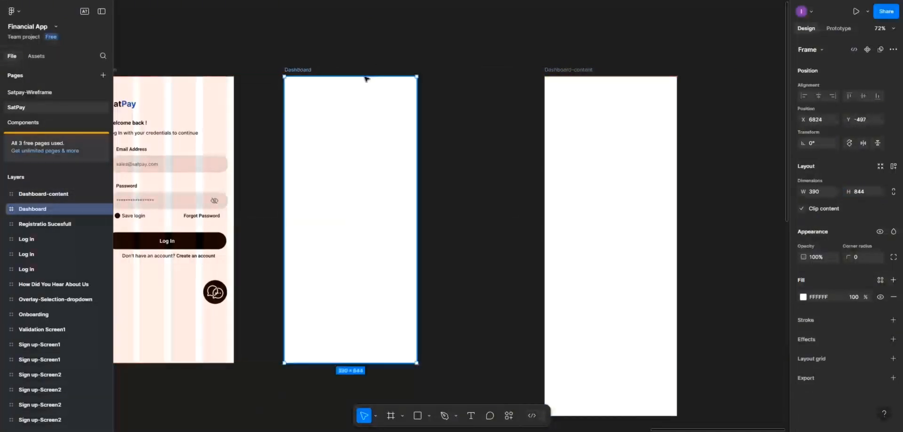
# Move the Dashboard-content frame closer to Dashboard and apply the 4-column-count layout grid style to it
pyautogui.moveTo(569, 73); pyautogui.dragTo(490, 67)
pyautogui.scroll(-1, 490, 68)
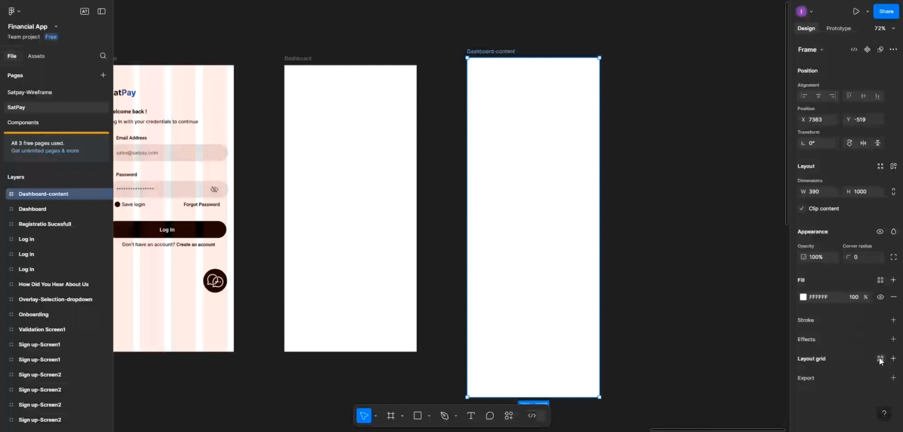
pyautogui.click(880, 357)
pyautogui.click(835, 304)
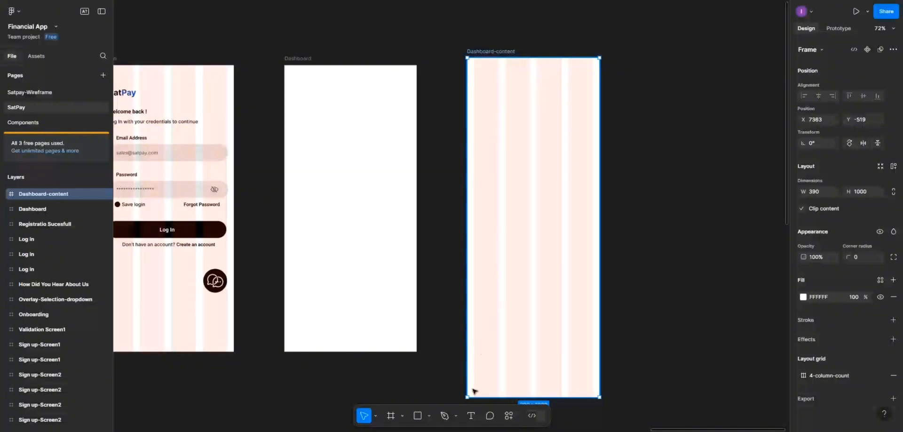
# Draw a full-width frame across the top of Dashboard-content and set its height to 350
pyautogui.click(393, 416)
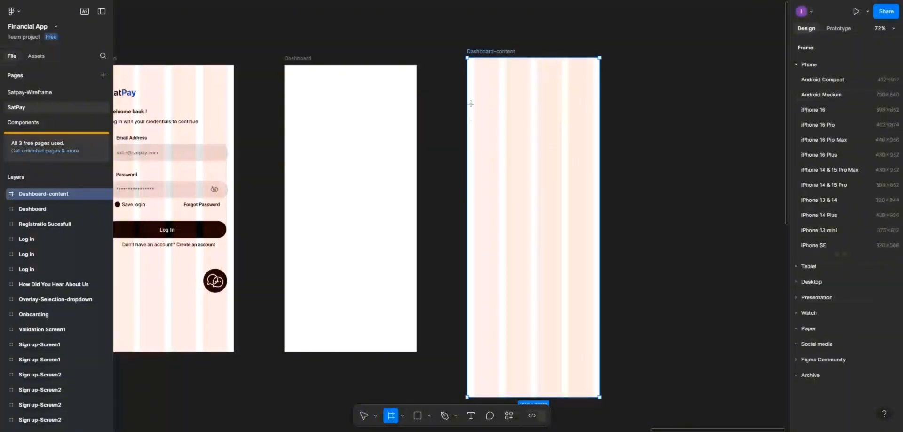
pyautogui.moveTo(468, 58); pyautogui.dragTo(600, 185)
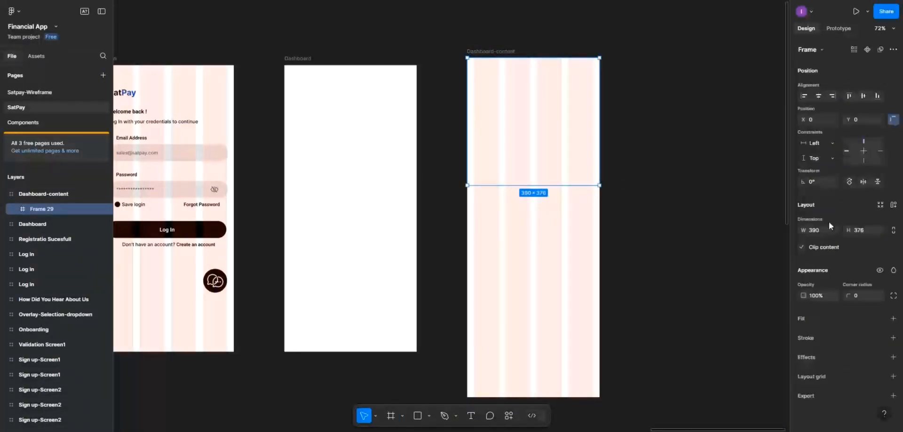
pyautogui.click(866, 233)
pyautogui.write('350')
pyautogui.press('Return')
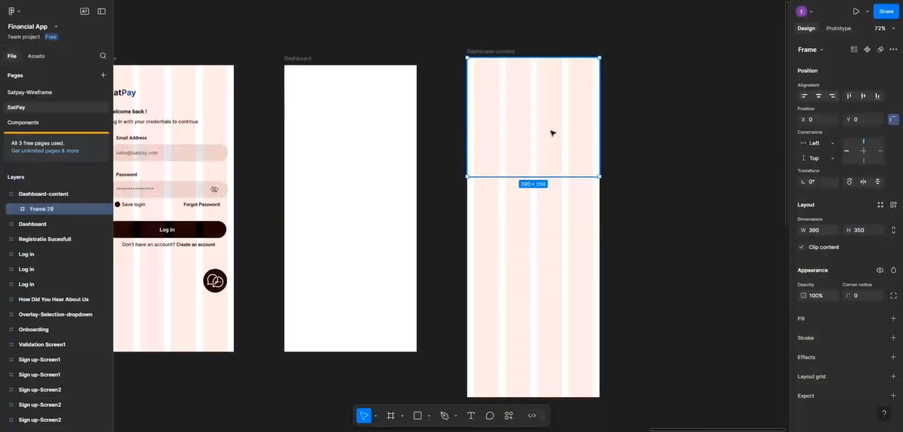
# Fill the 390 × 350 header frame with the black-Color library style
pyautogui.scroll(1, 525, 149)
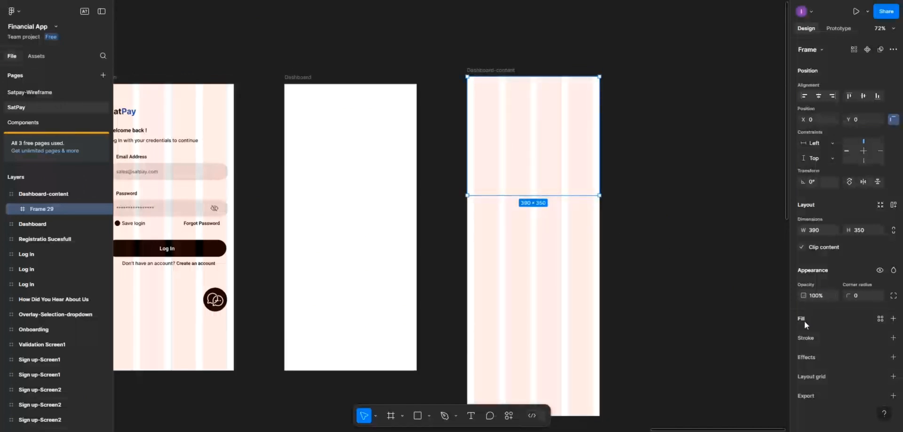
pyautogui.click(879, 319)
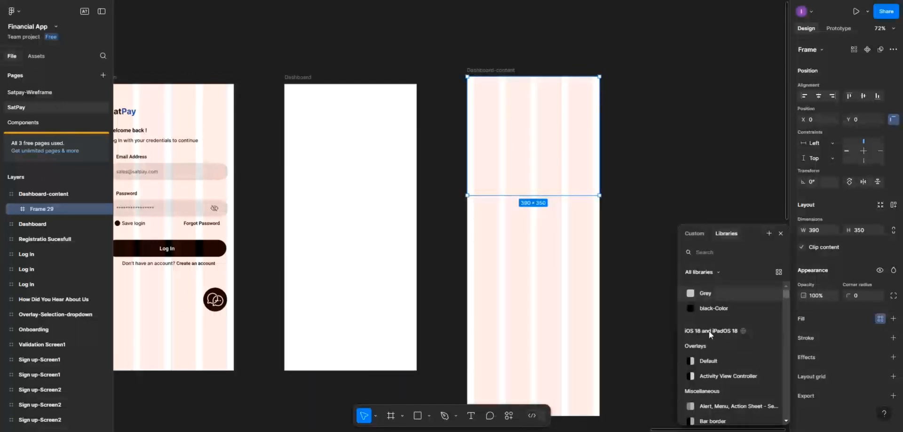
pyautogui.click(693, 309)
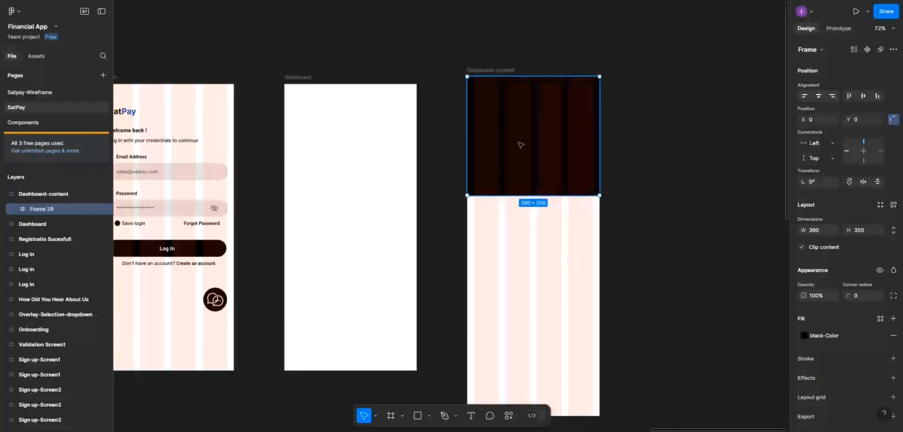
# Draw a small square frame in the white area of Dashboard-content and set its size to 50 × 50
pyautogui.click(391, 416)
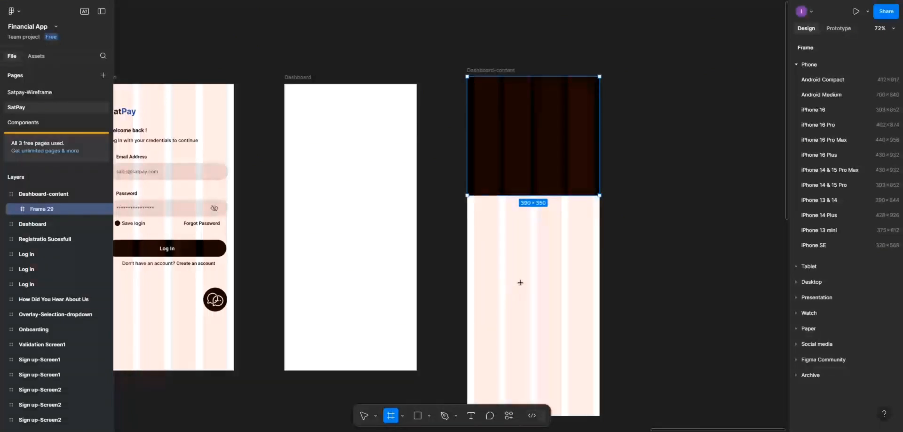
pyautogui.moveTo(520, 275); pyautogui.dragTo(535, 291)
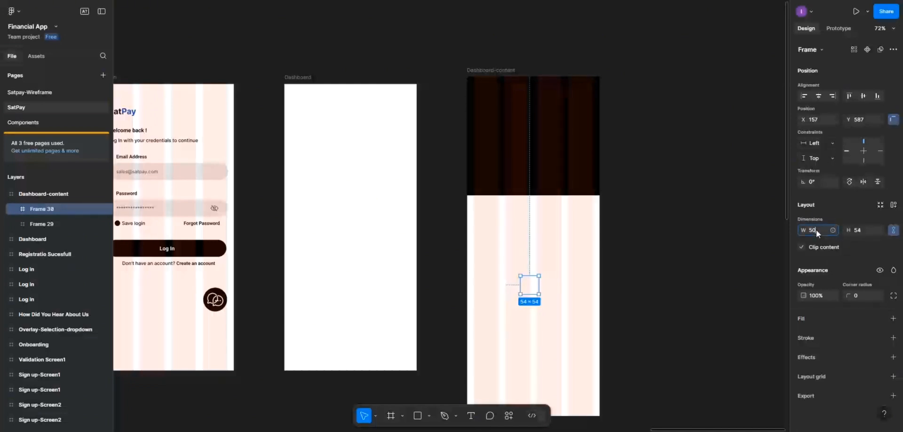
pyautogui.click(860, 231)
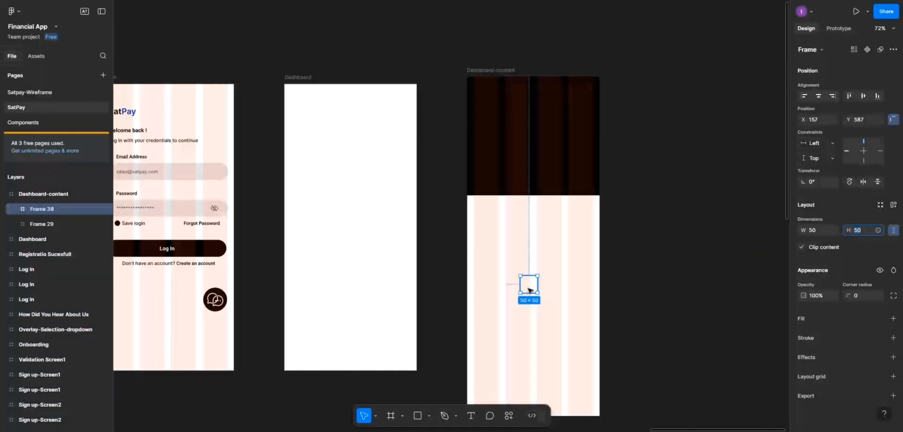
pyautogui.click(528, 289)
# Add a black stroke to the small square frame with weight 2 and position Outside
pyautogui.click(893, 338)
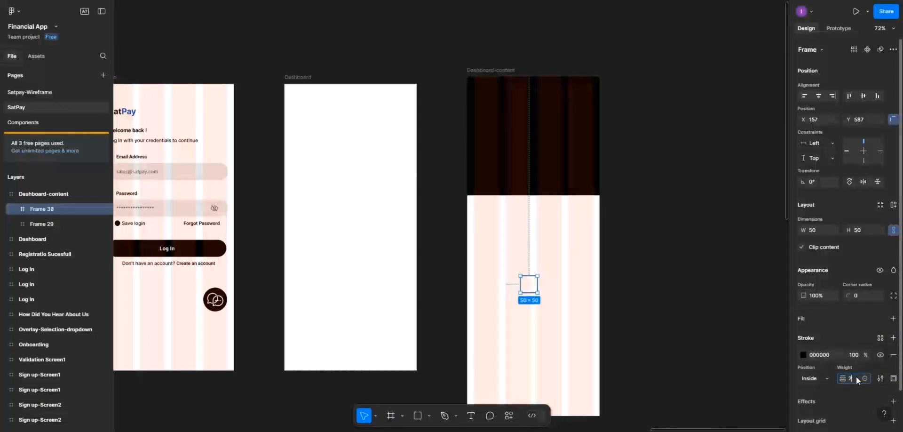
pyautogui.write('2')
pyautogui.click(809, 380)
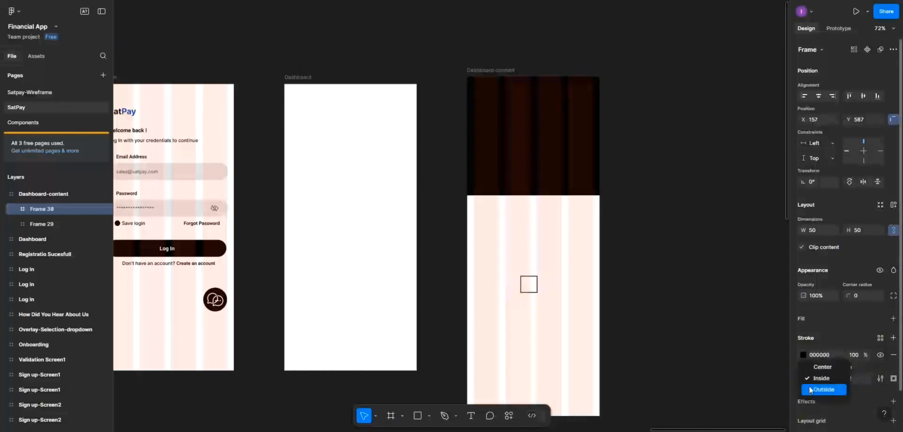
pyautogui.click(810, 389)
# Turn the small square frame into a circle with corner radius 50 and resize it to 40 × 40
pyautogui.click(863, 296)
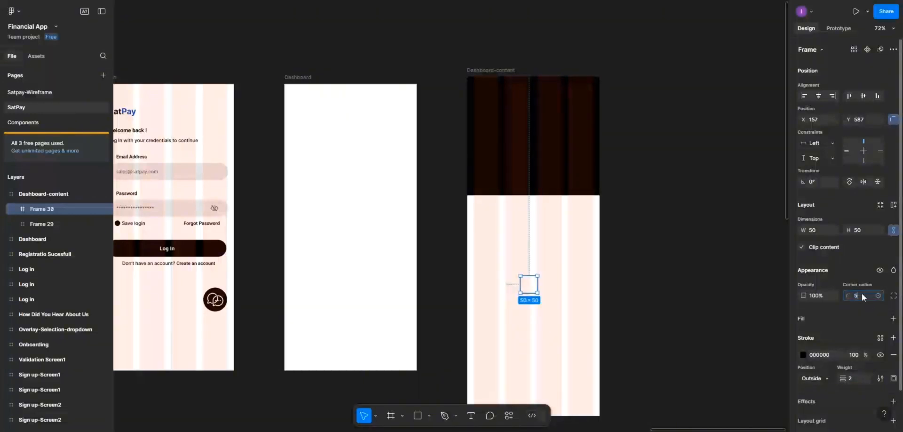
pyautogui.click(528, 286)
pyautogui.click(528, 286)
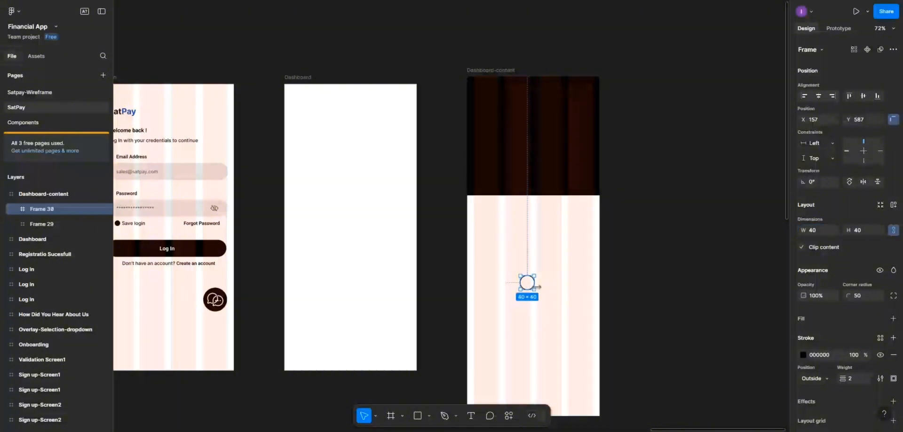
# Move the circle into the upper-left corner of the black header frame and change its stroke to white (FFFFFF)
pyautogui.moveTo(527, 282); pyautogui.dragTo(487, 94)
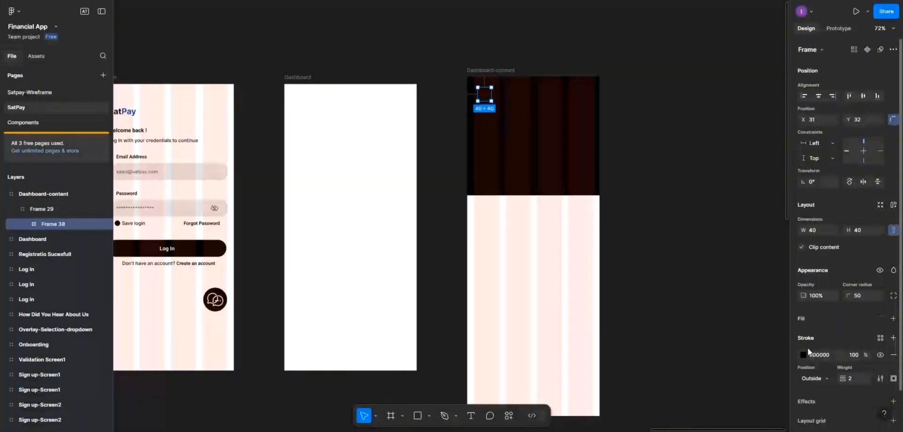
pyautogui.click(804, 354)
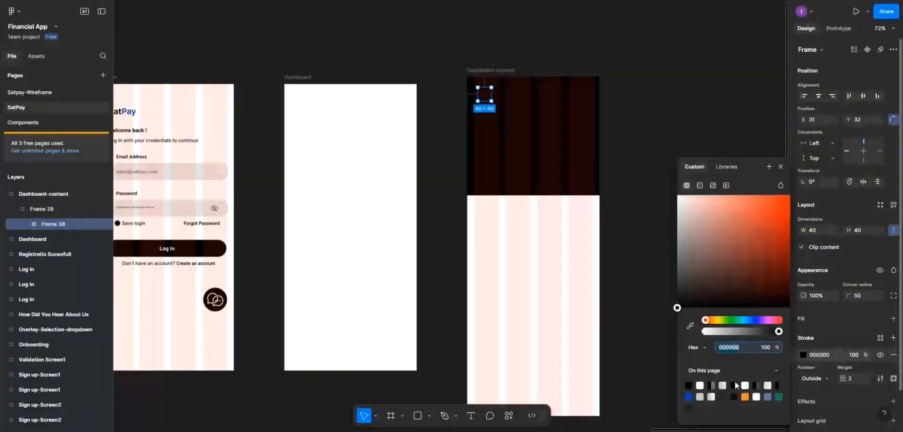
pyautogui.click(700, 385)
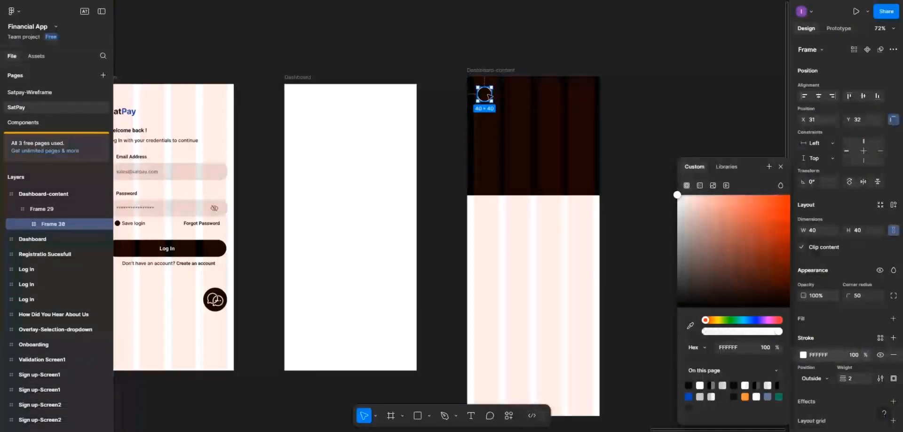
# Duplicate the white-outlined circle directly below the original in the black header and resize the copy to 30 × 30
pyautogui.keyDown('alt'); pyautogui.moveTo(490, 97); pyautogui.dragTo(490, 125); pyautogui.keyUp('alt')
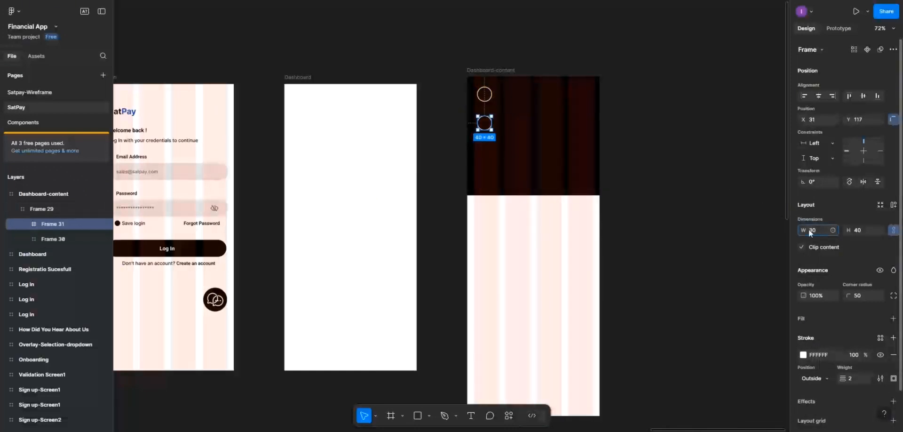
pyautogui.click(507, 136)
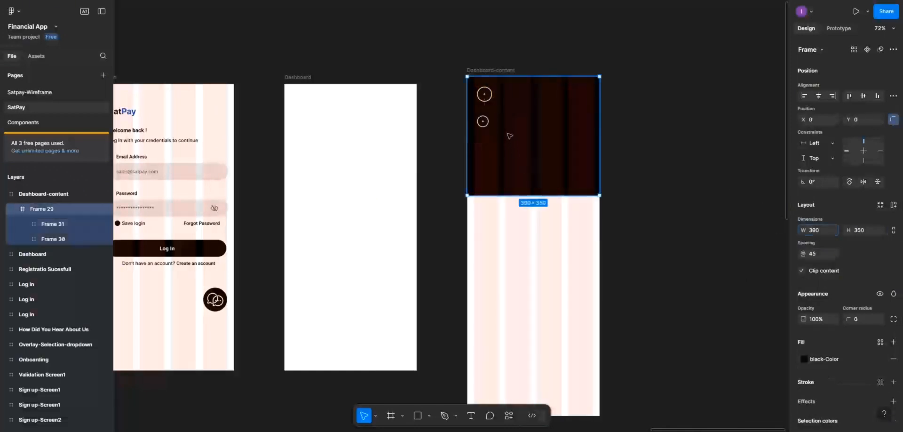
pyautogui.click(485, 122)
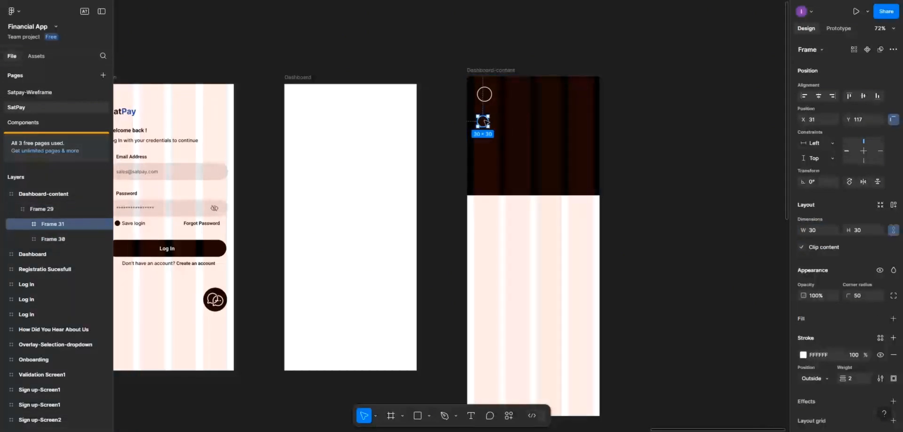
# Add the text "SP" in the white area of the Dashboard-content frame
pyautogui.click(472, 416)
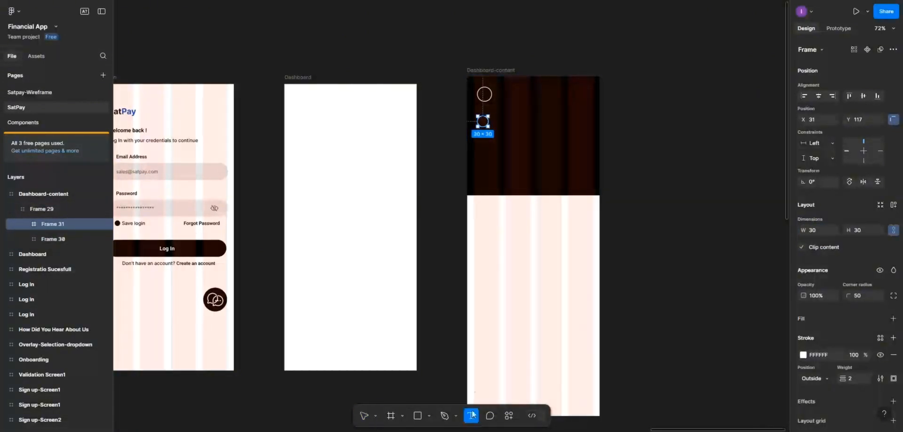
pyautogui.click(487, 308)
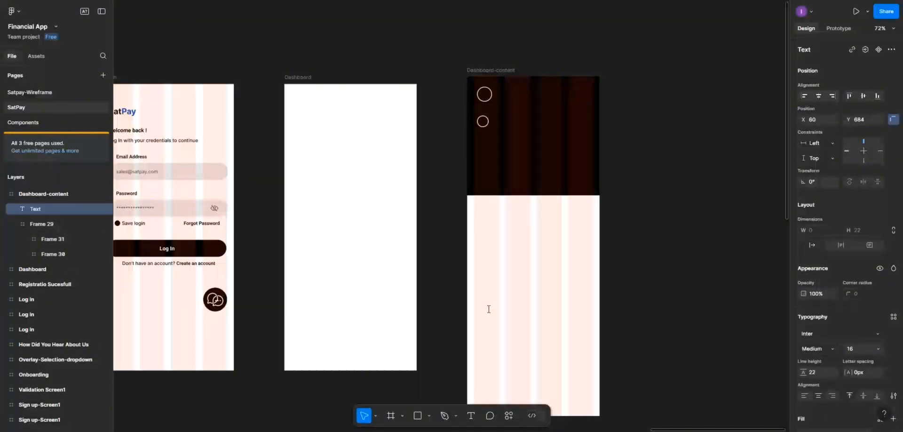
pyautogui.write('SP')
pyautogui.press('Escape')
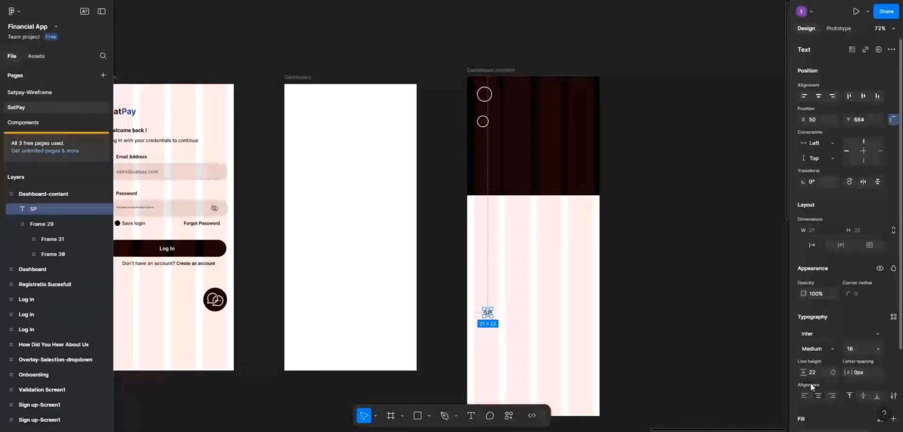
# Change the SP text fill to white (FFFFFF) and move it into the smaller circle in the header
pyautogui.scroll(-4, 803, 363)
pyautogui.click(804, 341)
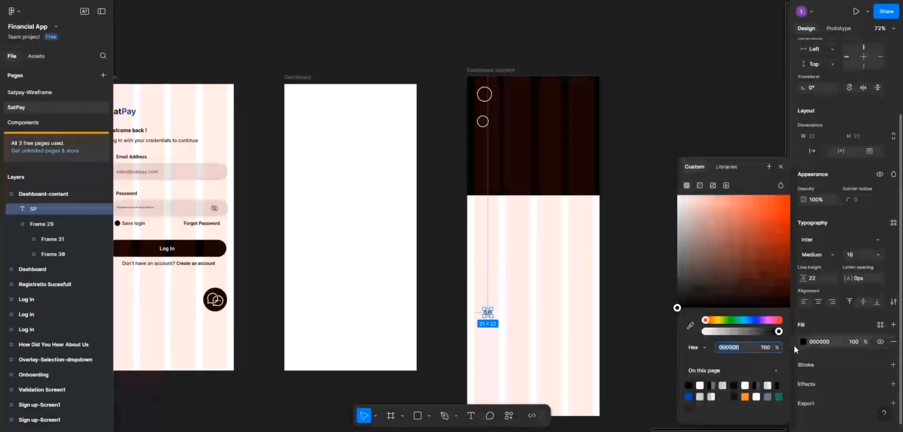
pyautogui.click(699, 384)
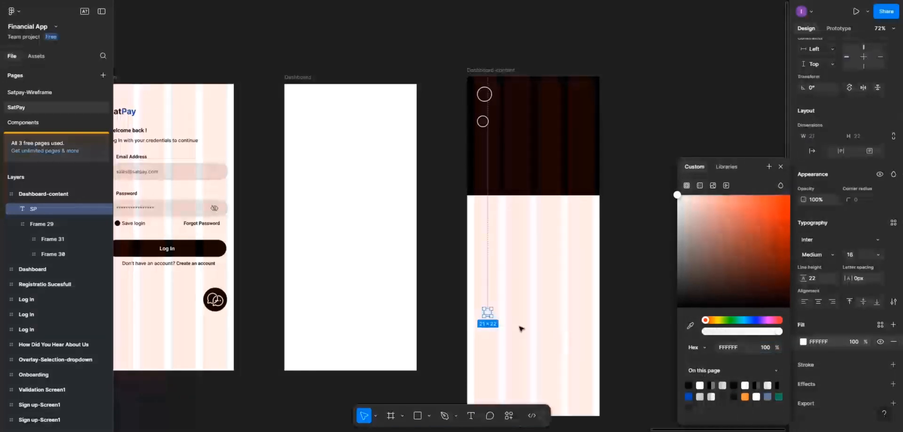
pyautogui.moveTo(488, 312); pyautogui.dragTo(483, 124)
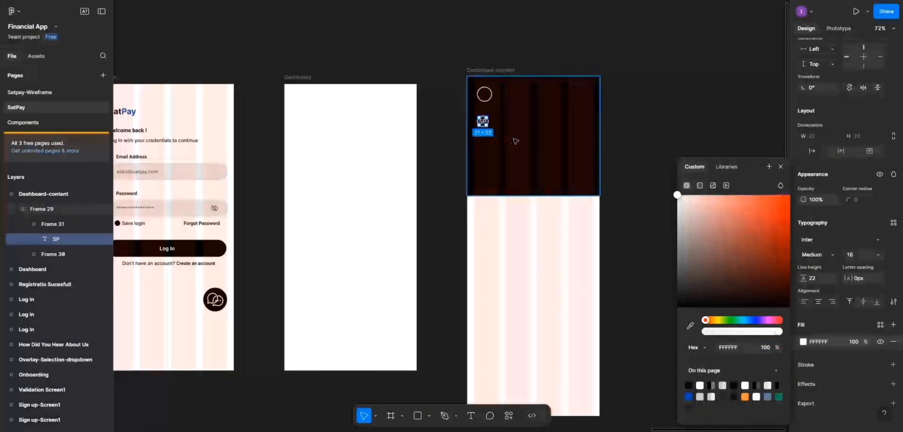
pyautogui.scroll(1, 512, 142)
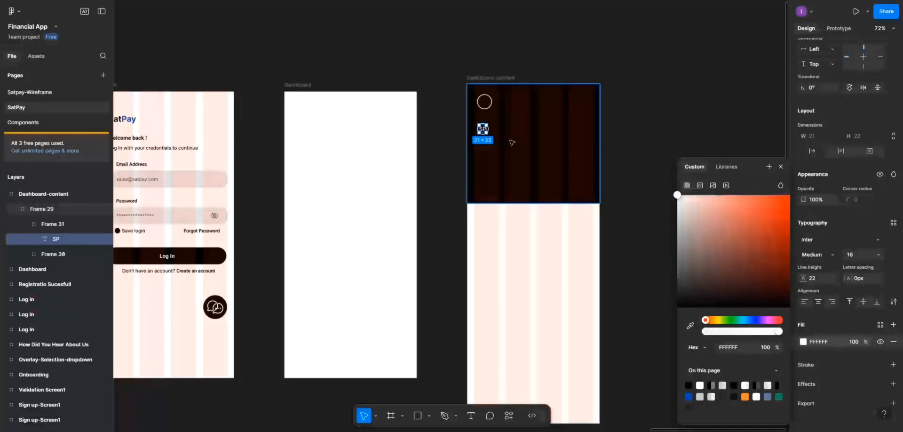
pyautogui.scroll(4, 512, 142)
# Move the small circle with its SP text into the middle of the larger circle
pyautogui.click(500, 148)
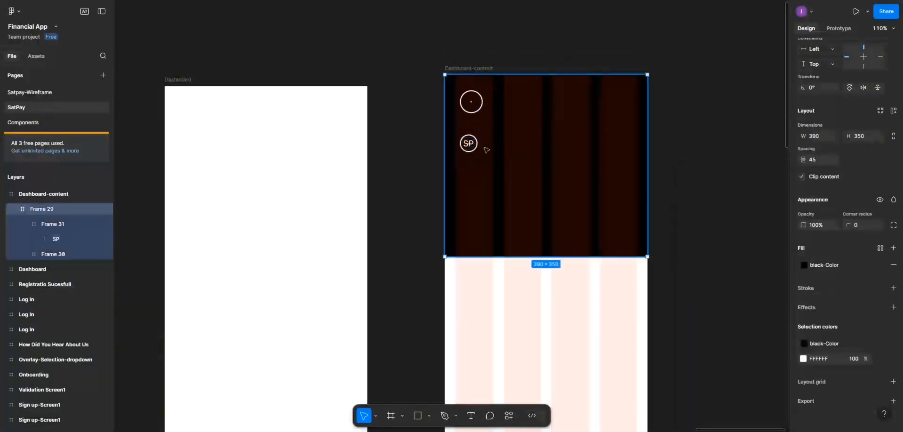
pyautogui.doubleClick(469, 143)
pyautogui.moveTo(469, 143); pyautogui.dragTo(471, 101)
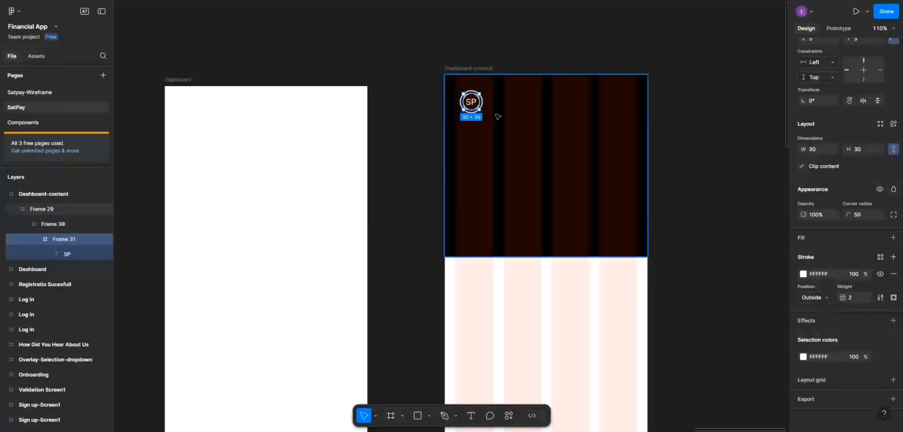
pyautogui.click(479, 108)
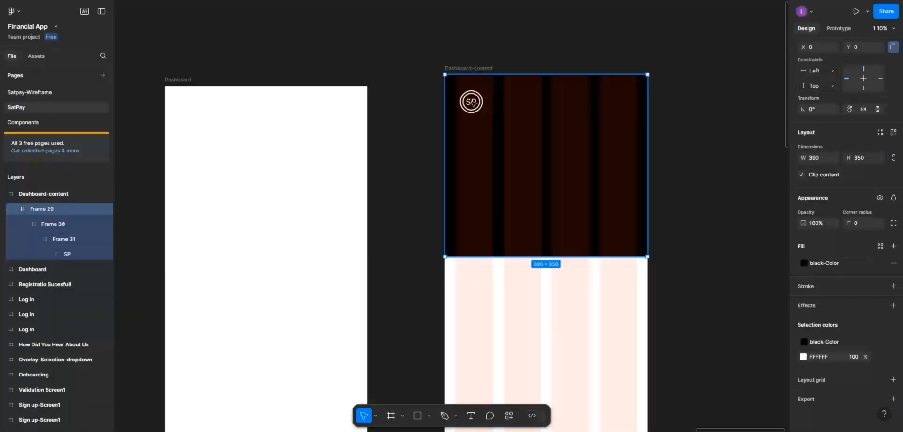
# Center the SP text horizontally and vertically within the inner circle
pyautogui.doubleClick(472, 103)
pyautogui.doubleClick(473, 102)
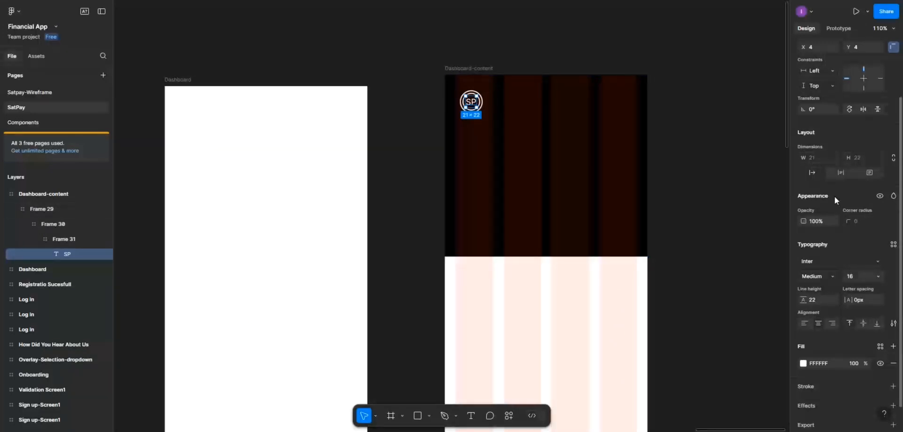
pyautogui.scroll(3, 843, 162)
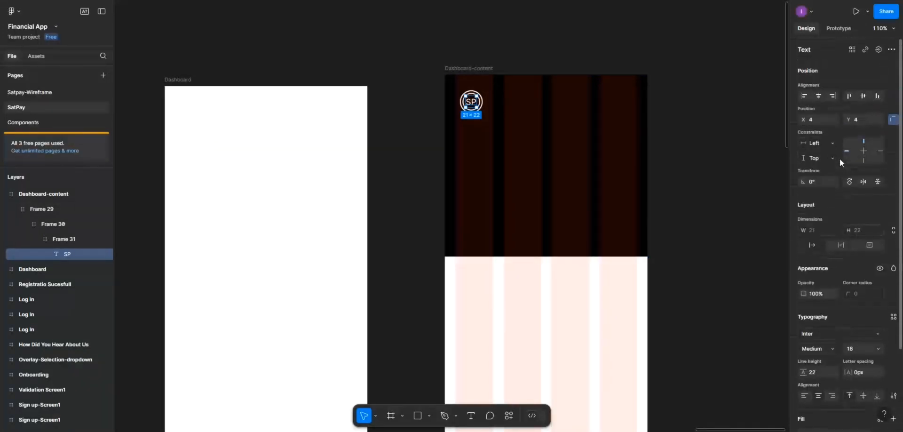
pyautogui.click(819, 97)
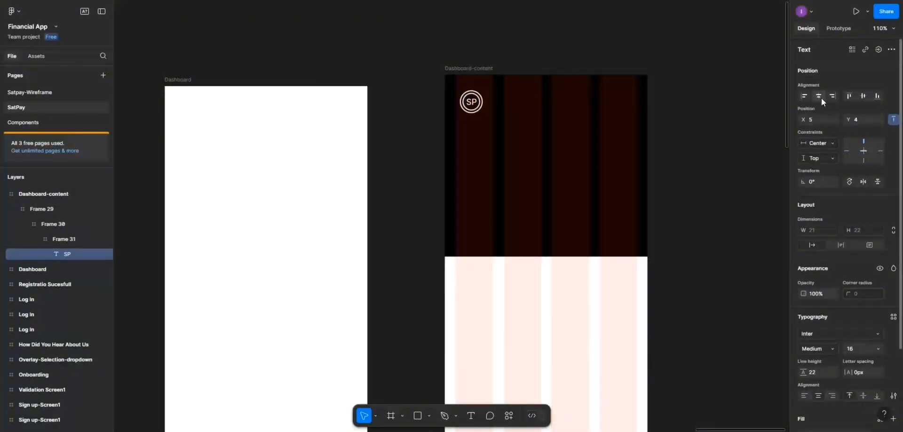
pyautogui.click(864, 95)
# Keep the inner circle's stroke white (FFFFFF) and add a white fill (FFFFFF) to it
pyautogui.scroll(8, 500, 124)
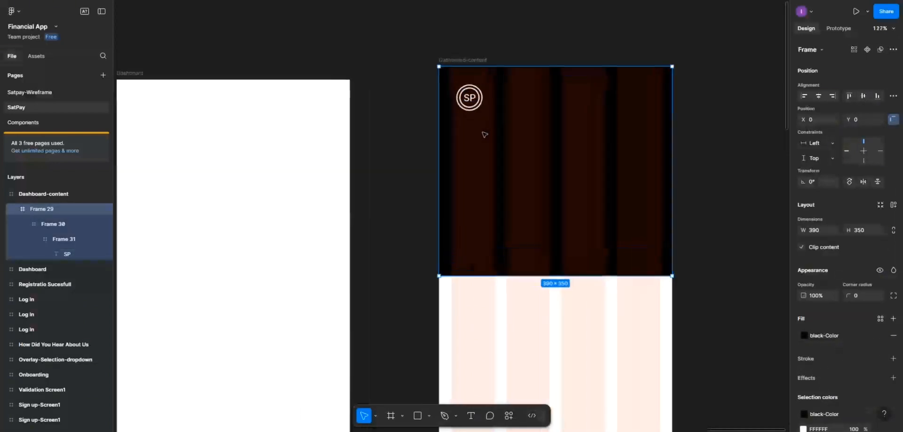
pyautogui.scroll(3, 485, 135)
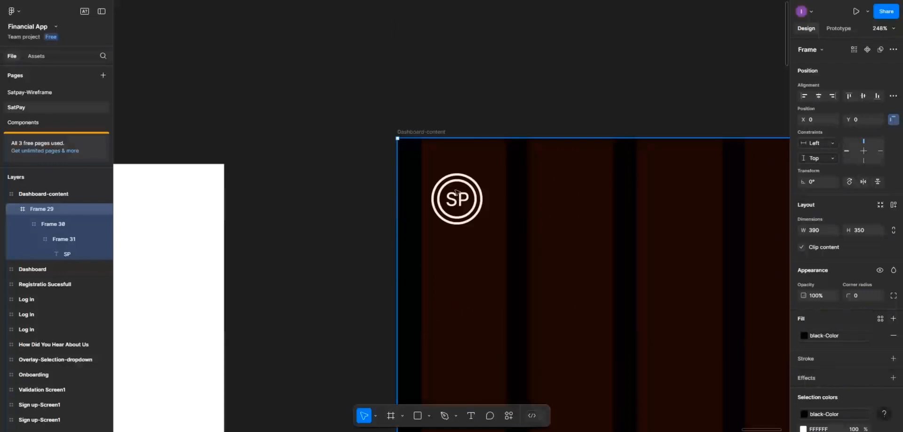
pyautogui.click(456, 184)
pyautogui.click(456, 183)
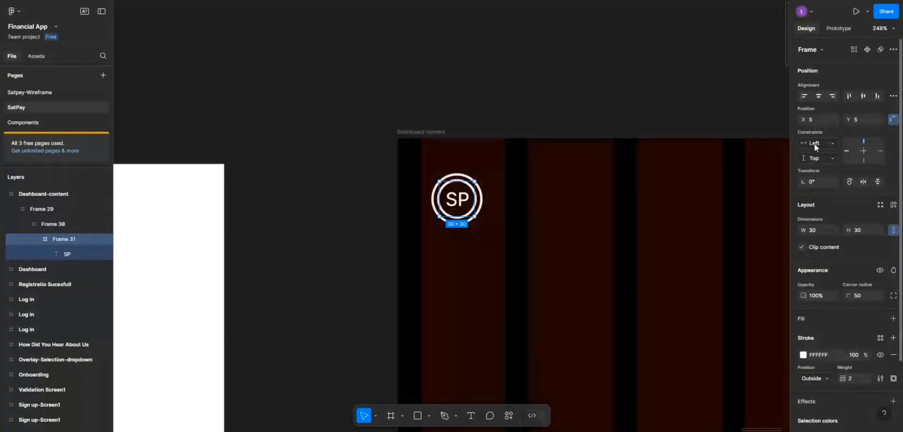
pyautogui.click(804, 355)
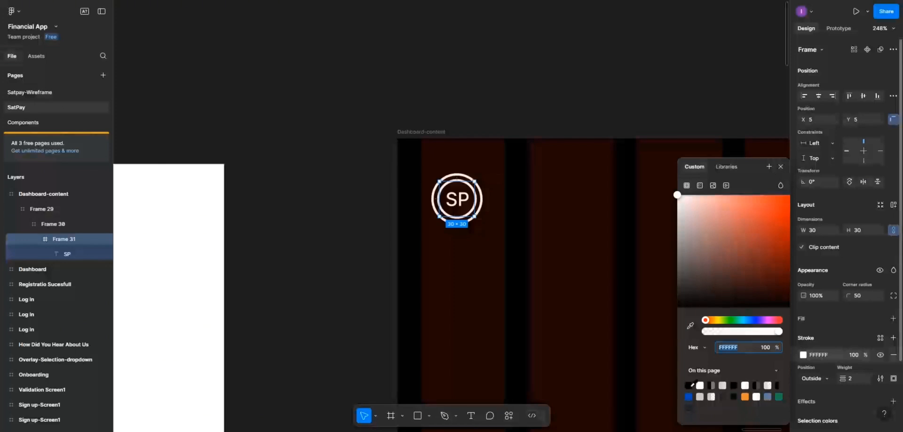
pyautogui.click(701, 383)
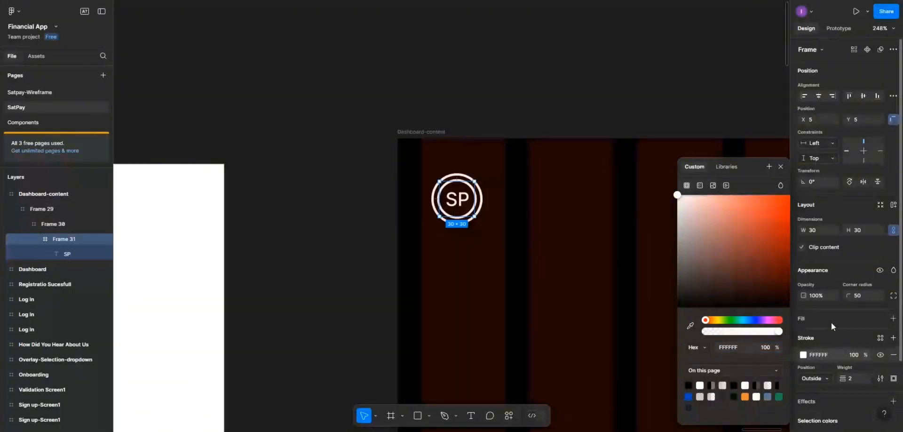
pyautogui.click(805, 320)
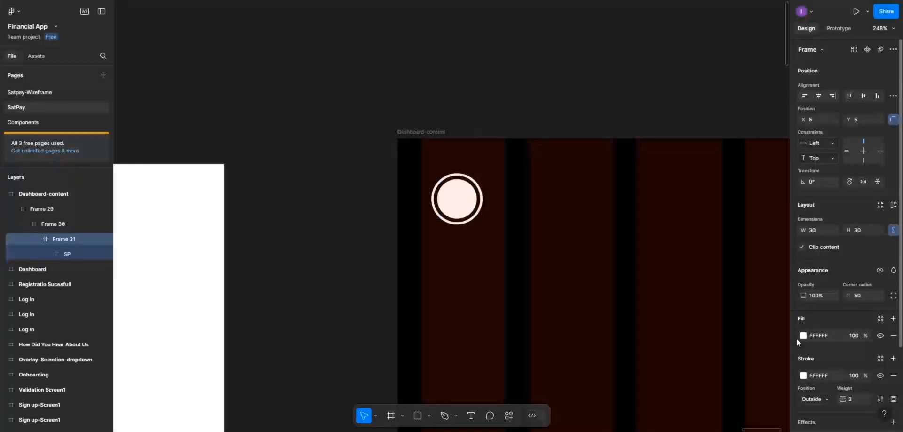
# Change the SP text fill to black (000000)
pyautogui.click(458, 200)
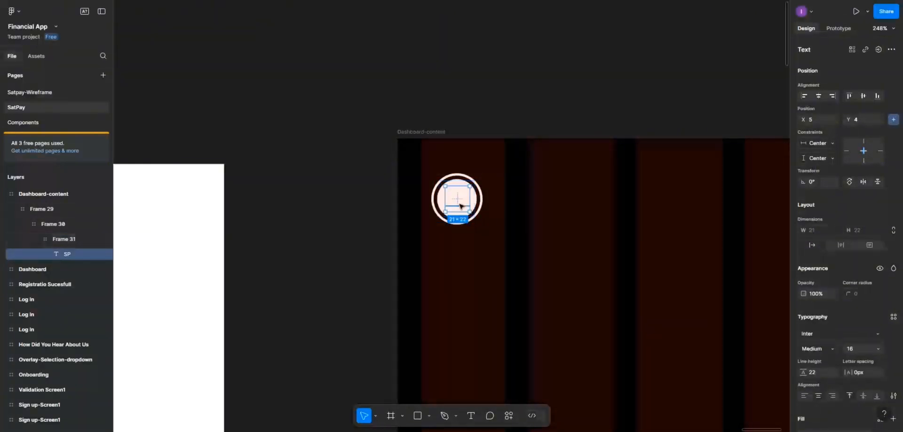
pyautogui.scroll(-2, 806, 329)
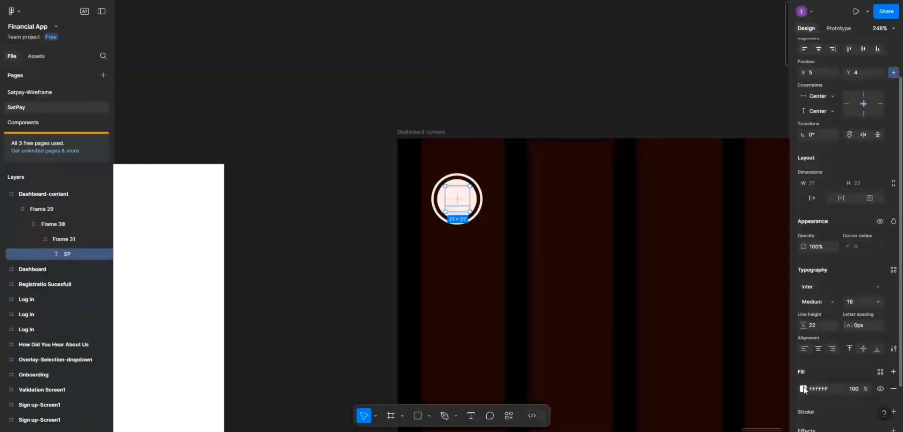
pyautogui.click(803, 389)
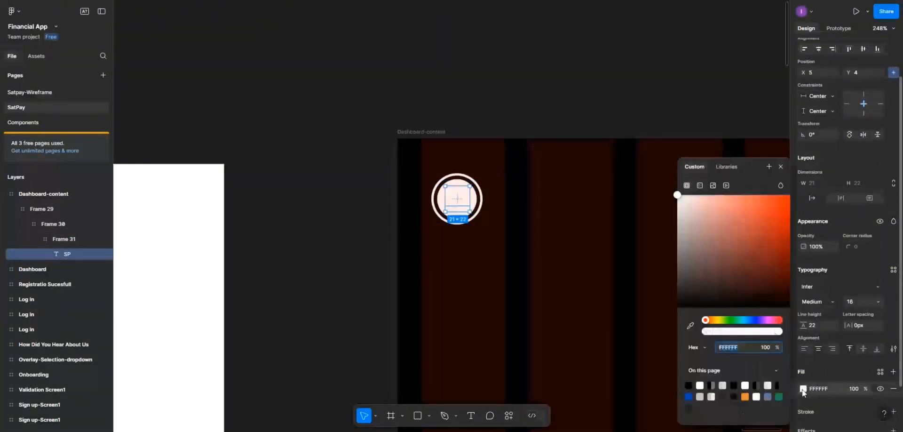
pyautogui.click(689, 385)
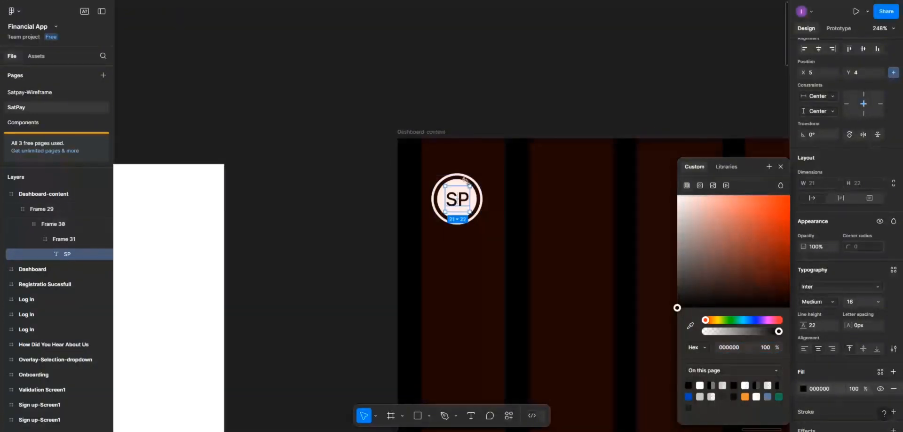
pyautogui.click(493, 233)
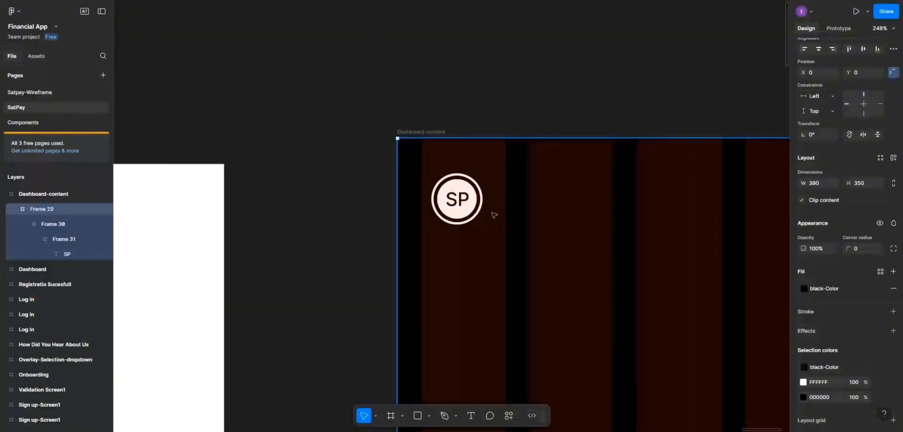
# Shift the black header frame slightly to the left, to X -3
pyautogui.click(475, 179)
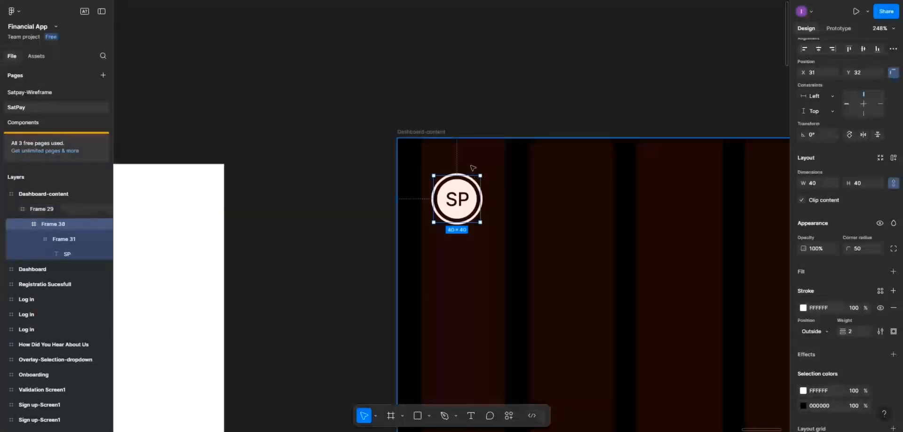
pyautogui.click(473, 168)
pyautogui.moveTo(473, 168)
pyautogui.mouseDown()
pyautogui.moveTo(464, 211)
pyautogui.moveTo(466, 174)
pyautogui.mouseUp()
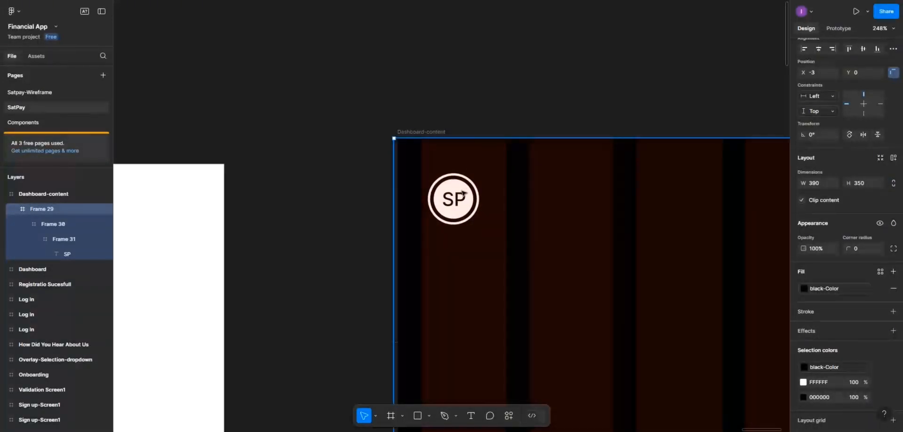
# Select the whole SP profile circle in the header and group it
pyautogui.click(463, 193)
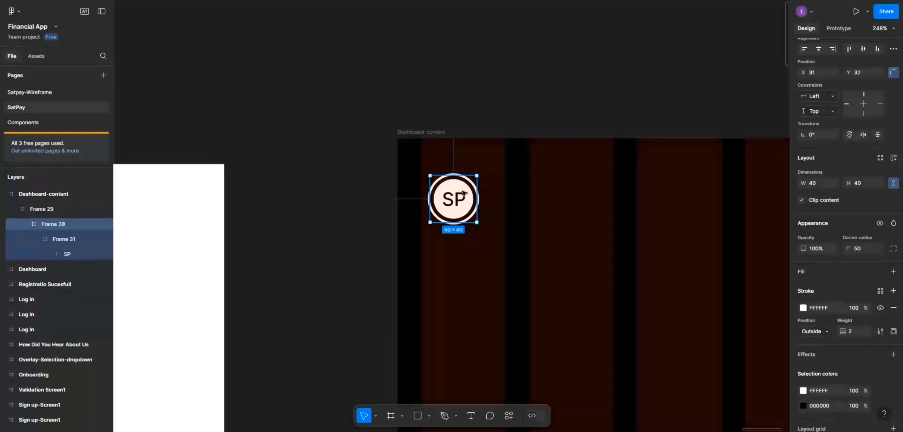
pyautogui.click(480, 201)
pyautogui.click(474, 207)
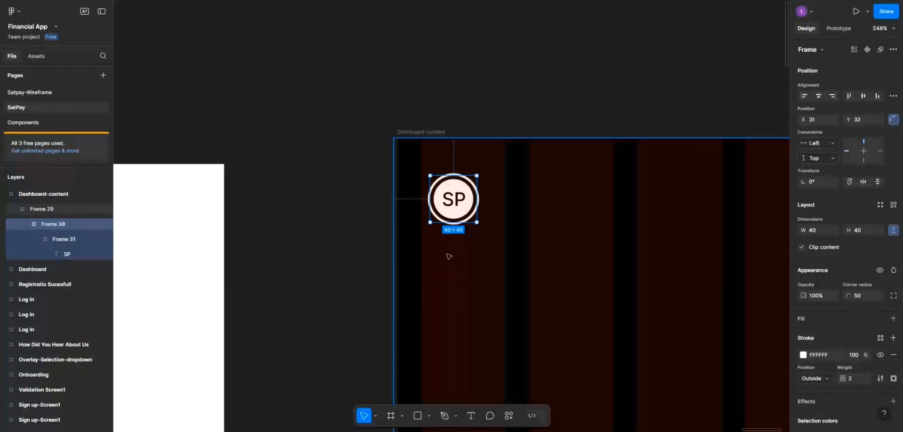
pyautogui.click(351, 212)
pyautogui.moveTo(352, 211); pyautogui.dragTo(518, 205)
pyautogui.doubleClick(446, 211)
pyautogui.hotkey('ctrl', 'g')
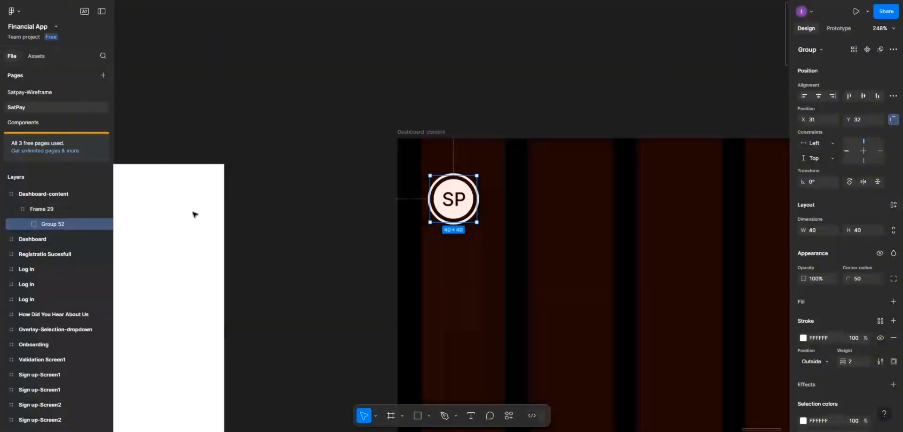
# Rename the profile circle's group as User-profile
pyautogui.doubleClick(42, 224)
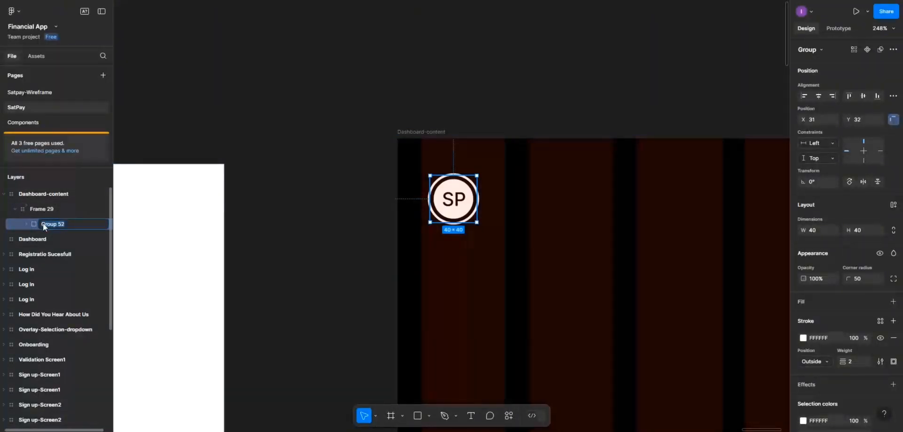
pyautogui.write('User-profile')
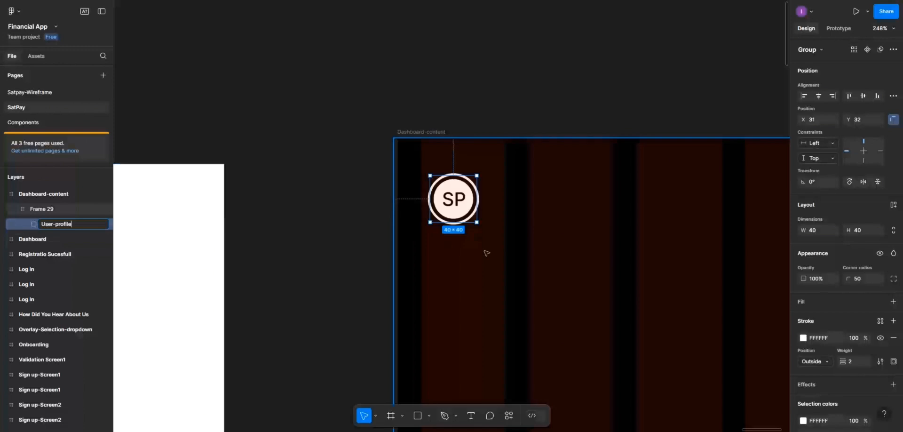
pyautogui.click(501, 256)
pyautogui.click(466, 214)
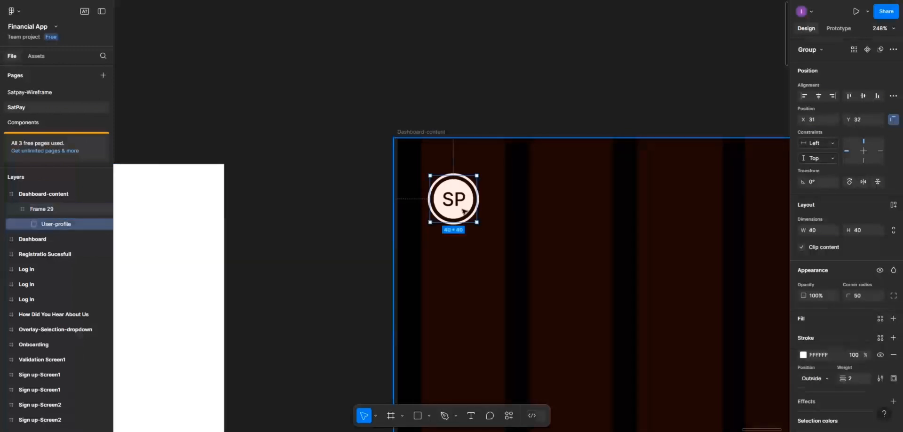
# Align the black header frame with the Dashboard-content frame's corner at X 0, Y 0
pyautogui.hscroll(5, 439, 243)
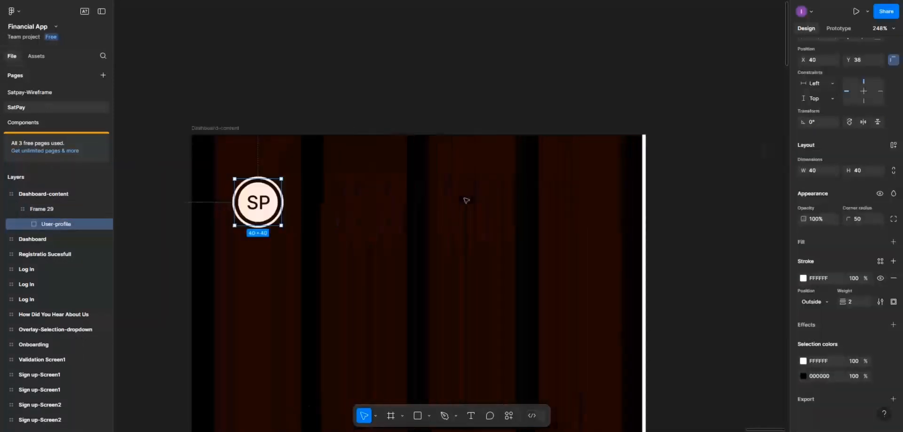
pyautogui.click(325, 157)
pyautogui.moveTo(316, 161); pyautogui.dragTo(312, 158)
# Insert the regular Bell icon from the Phosphor Icons plugin and place it outside the Dashboard-content frame, beside its right edge
pyautogui.rightClick(378, 222)
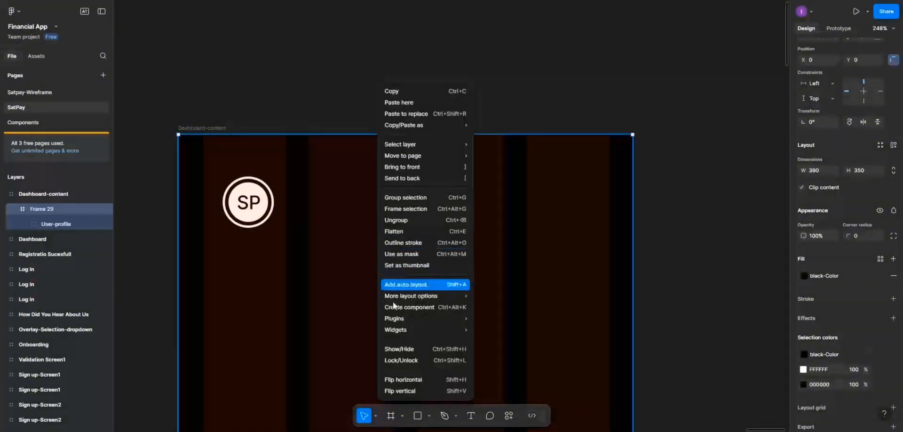
pyautogui.moveTo(396, 319)
pyautogui.click(507, 205)
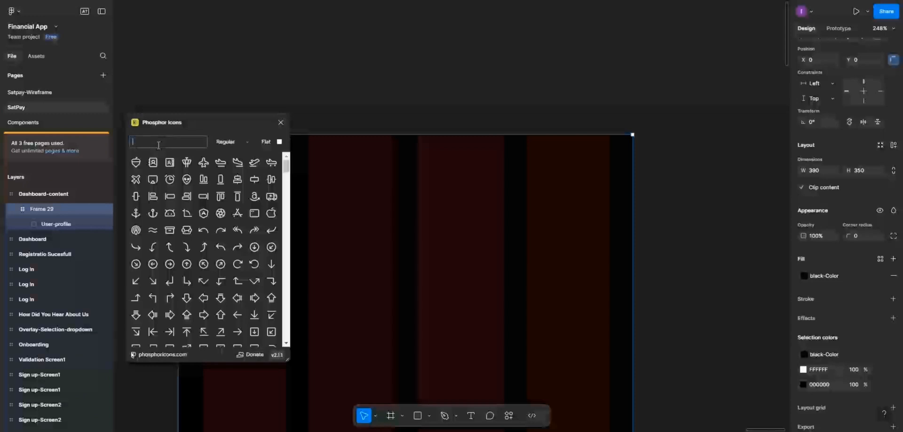
pyautogui.write('bell')
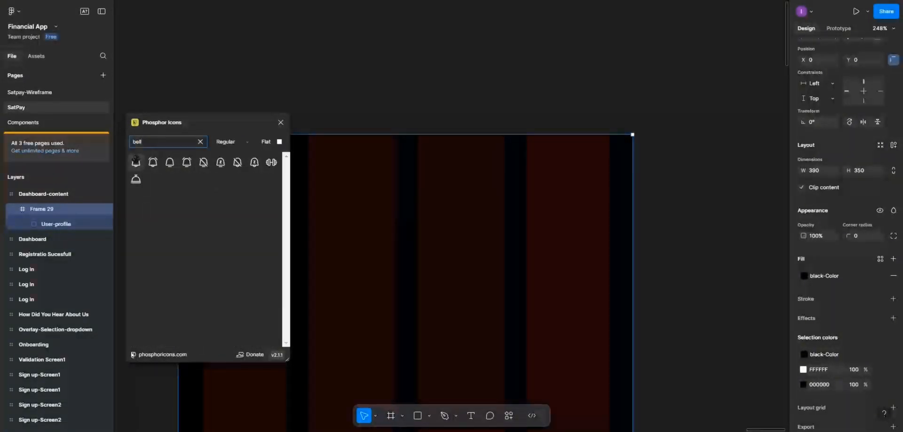
pyautogui.click(136, 162)
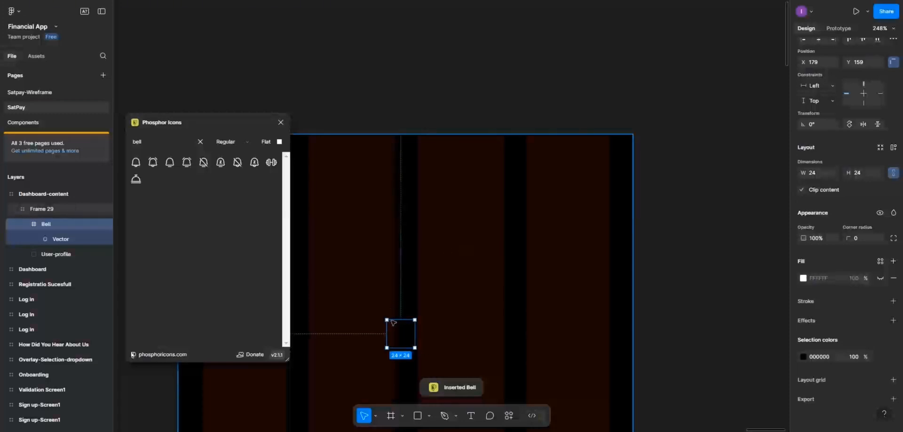
pyautogui.moveTo(401, 334); pyautogui.dragTo(661, 186)
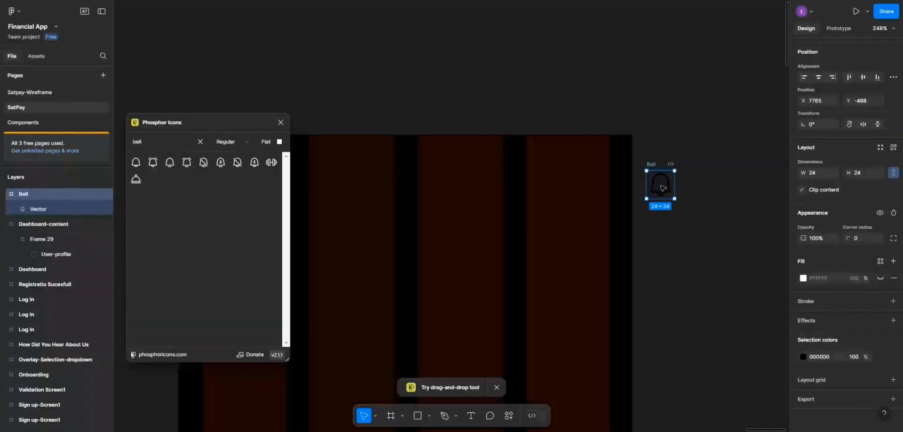
# Change the bell icon vector's fill to white (FFFFFF)
pyautogui.press('Escape')
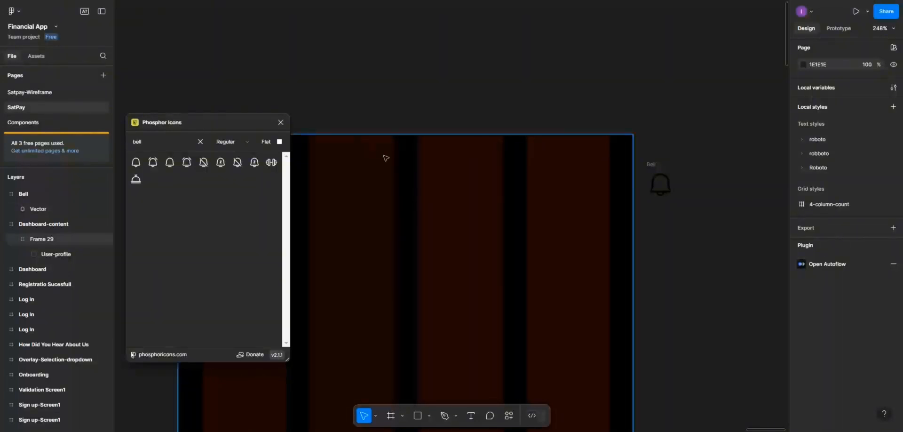
pyautogui.click(536, 192)
pyautogui.doubleClick(662, 187)
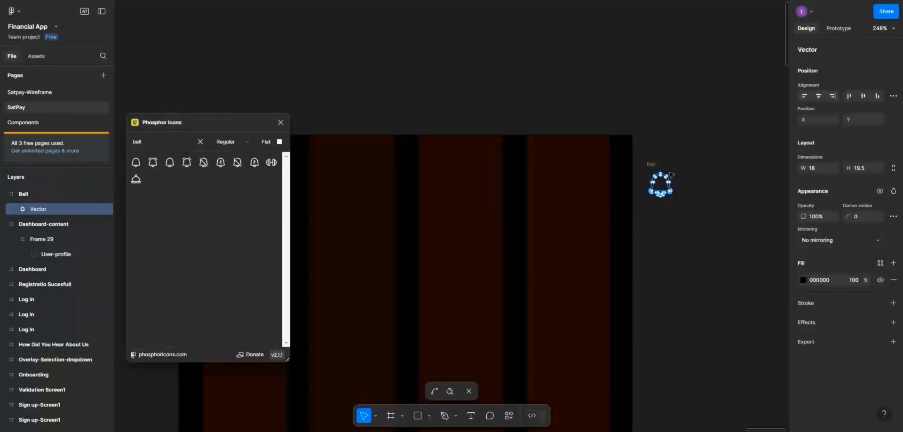
pyautogui.press('Escape')
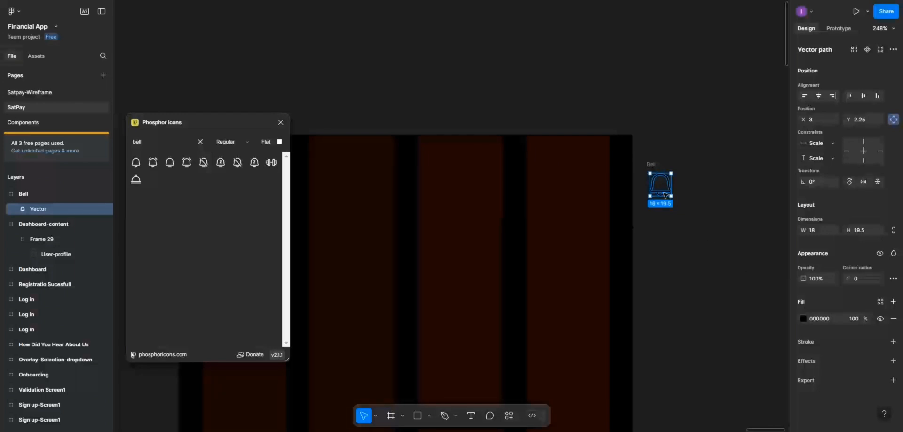
pyautogui.click(803, 319)
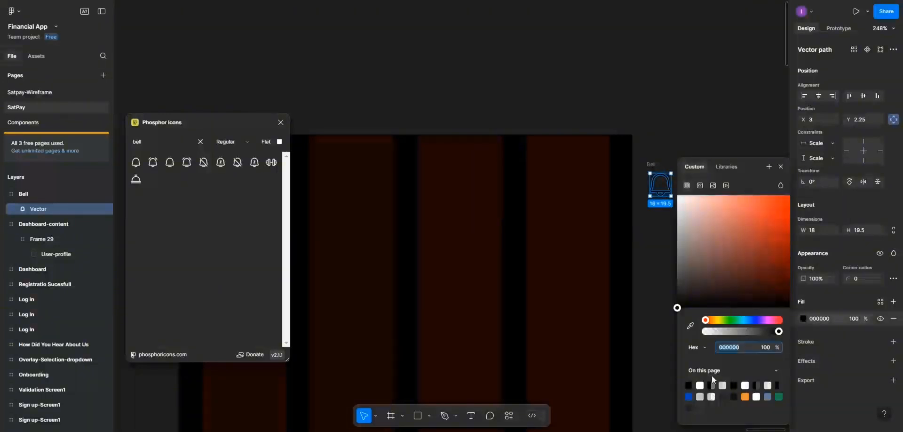
pyautogui.click(701, 385)
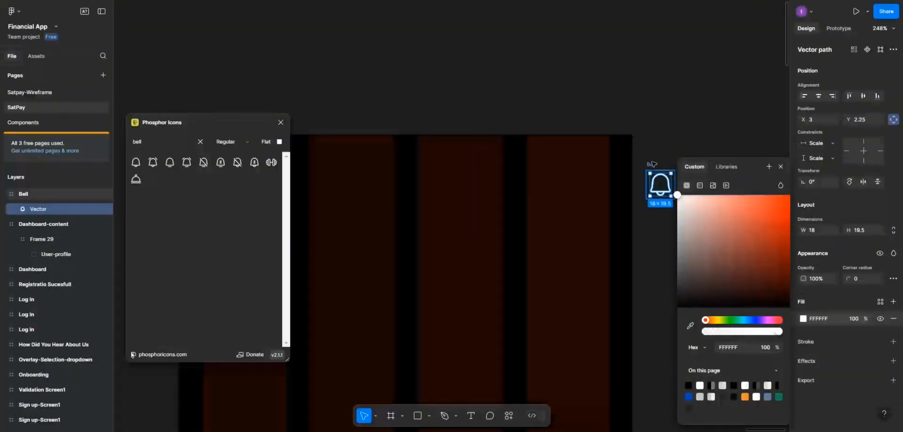
# Separate the bell vector from its Bell frame and delete the empty 24 × 24 frame from the header
pyautogui.click(651, 163)
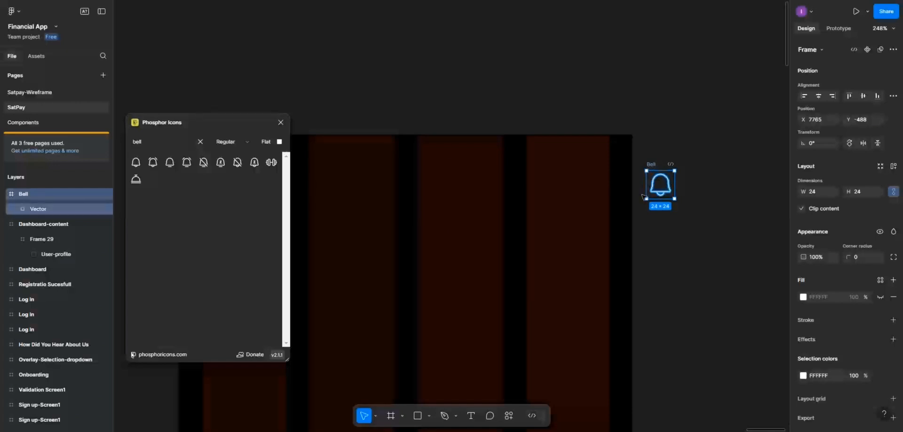
pyautogui.moveTo(661, 186); pyautogui.dragTo(684, 228)
pyautogui.doubleClick(579, 212)
pyautogui.click(566, 218)
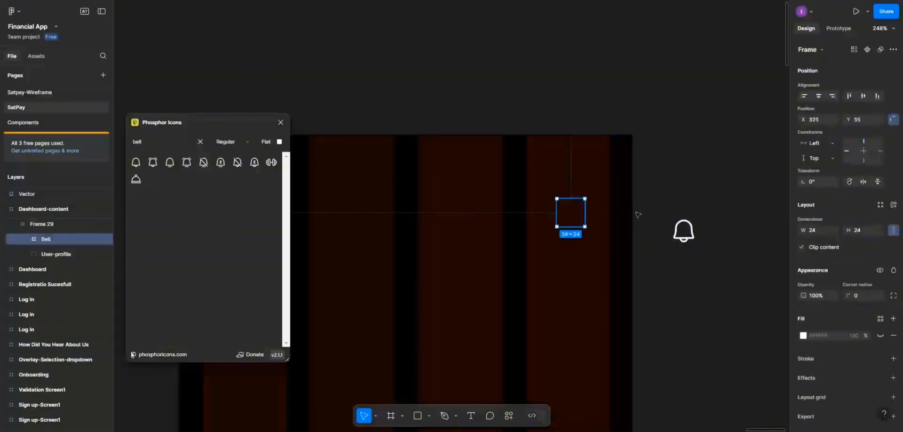
pyautogui.press('Delete')
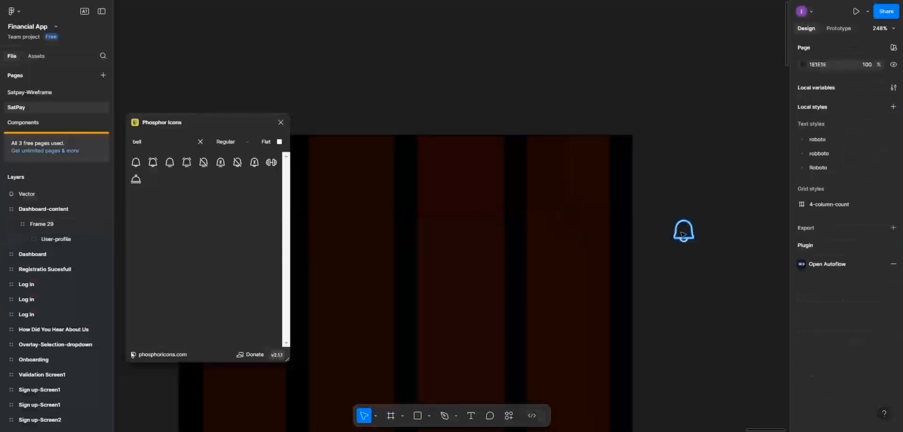
# Close the Phosphor Icons plugin and place the white bell near the header's right edge at X 332, Y 50, enlarged to 26 × 28
pyautogui.moveTo(684, 233); pyautogui.dragTo(398, 218)
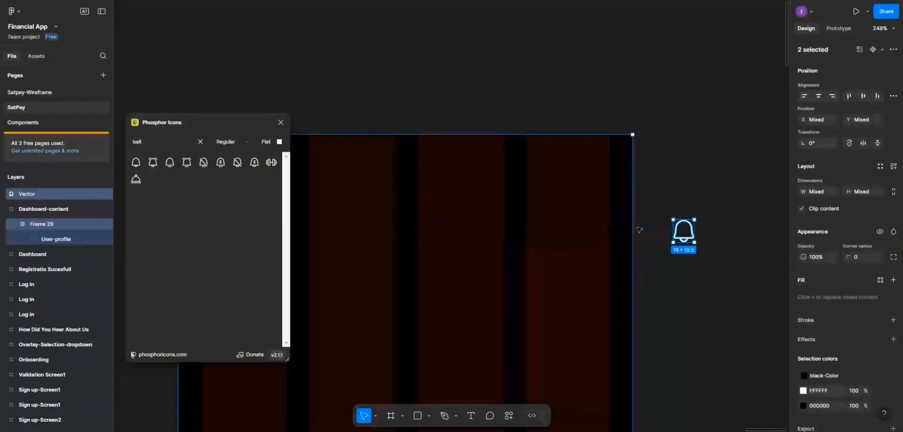
pyautogui.click(282, 123)
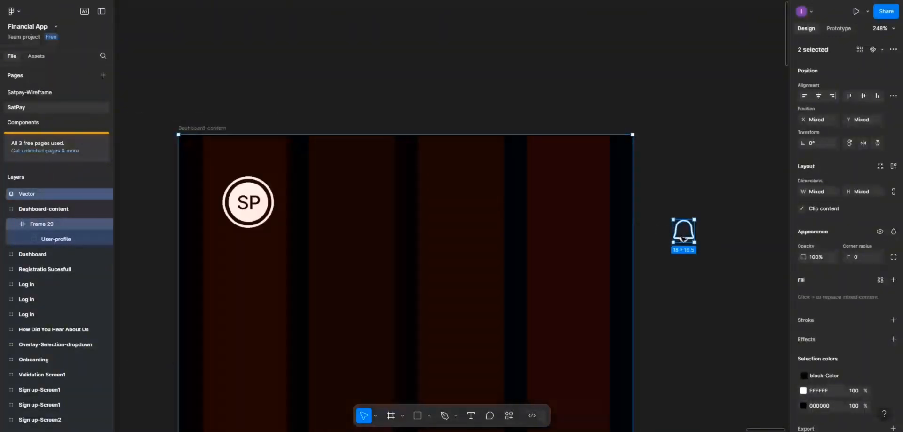
pyautogui.moveTo(683, 238); pyautogui.dragTo(551, 217)
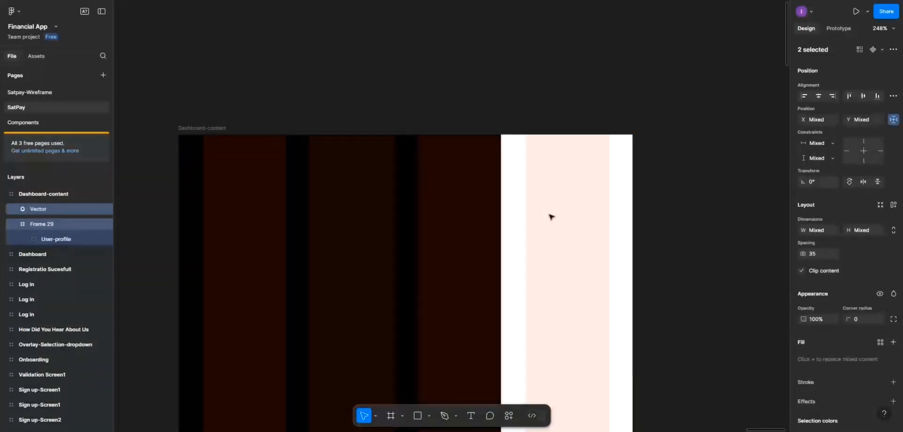
pyautogui.hotkey('ctrl', 'z')
pyautogui.click(679, 233)
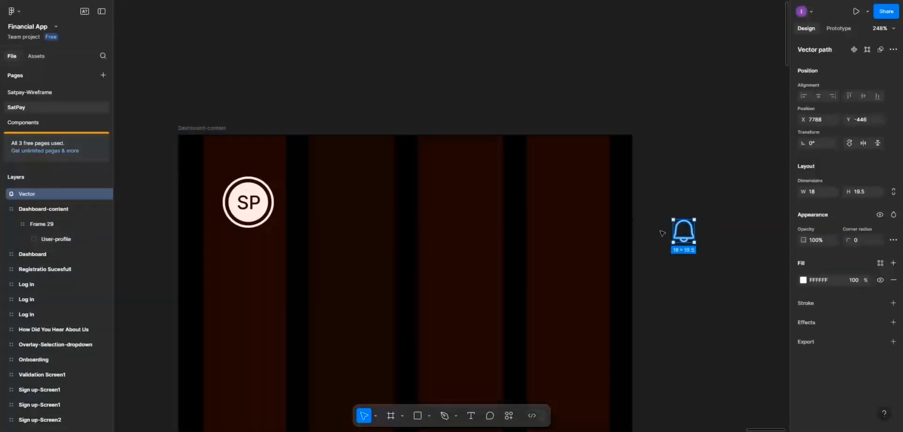
pyautogui.moveTo(681, 234); pyautogui.dragTo(571, 226)
pyautogui.hotkey('shift', 'a')
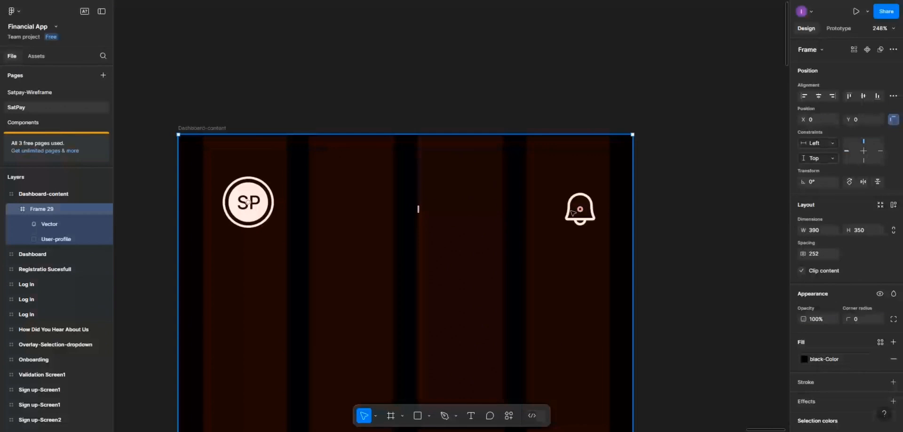
pyautogui.click(572, 212)
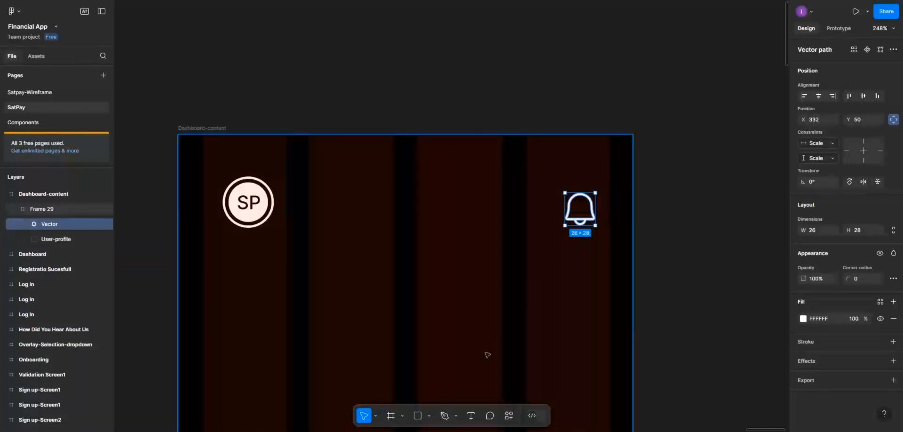
# Draw a 24 × 24 frame inside the header, in the empty area below and right of the SP badge
pyautogui.click(241, 220)
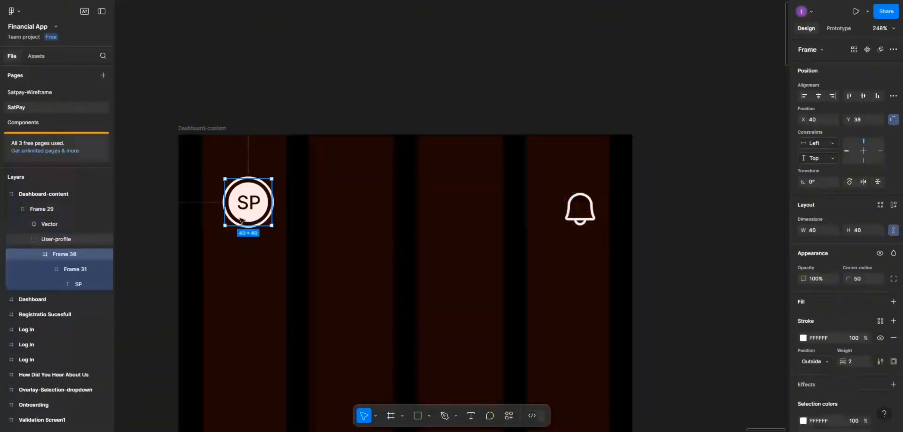
pyautogui.doubleClick(240, 219)
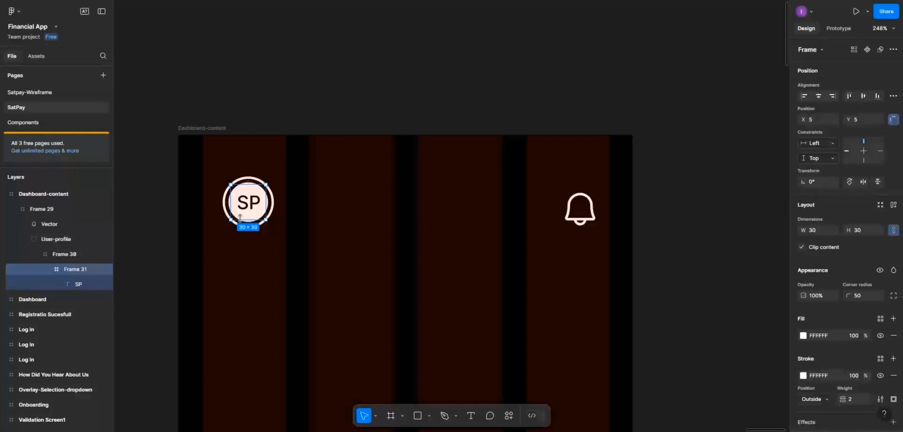
pyautogui.click(392, 416)
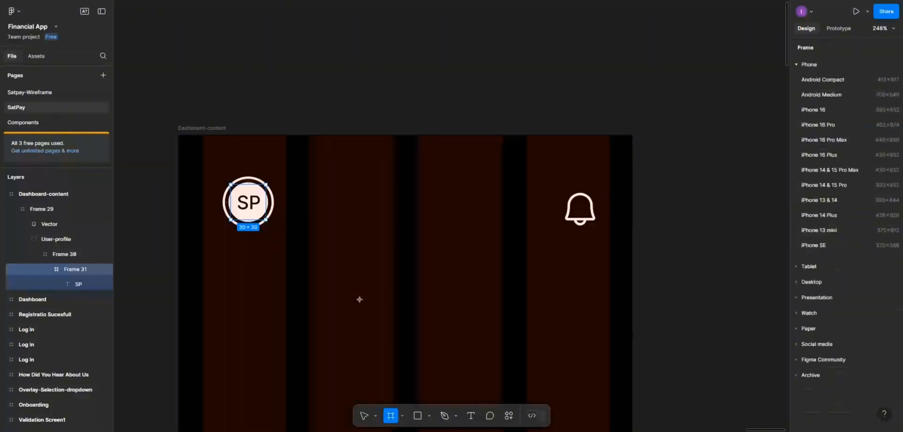
pyautogui.moveTo(354, 278); pyautogui.dragTo(382, 306)
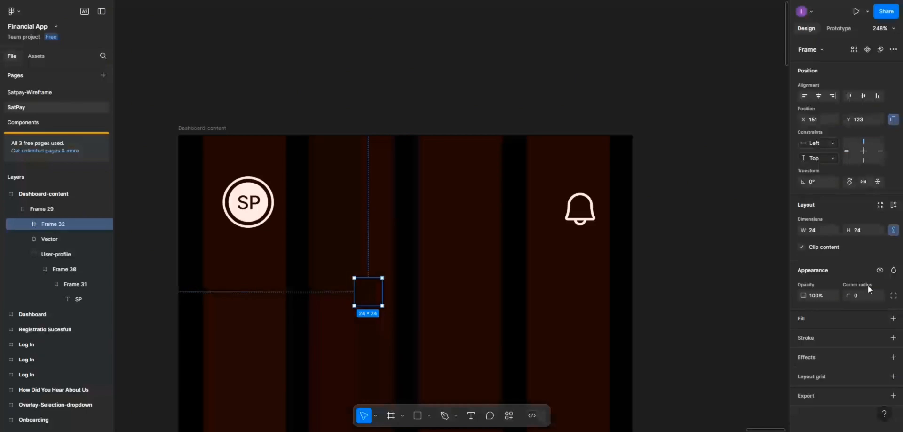
# Give the small square frame an inside stroke of weight 2 in dark grey (1E1E1E)
pyautogui.click(893, 337)
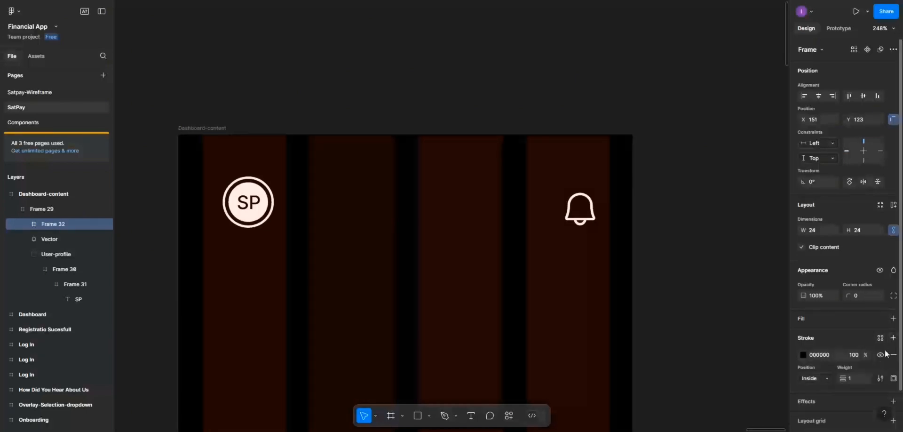
pyautogui.write('2')
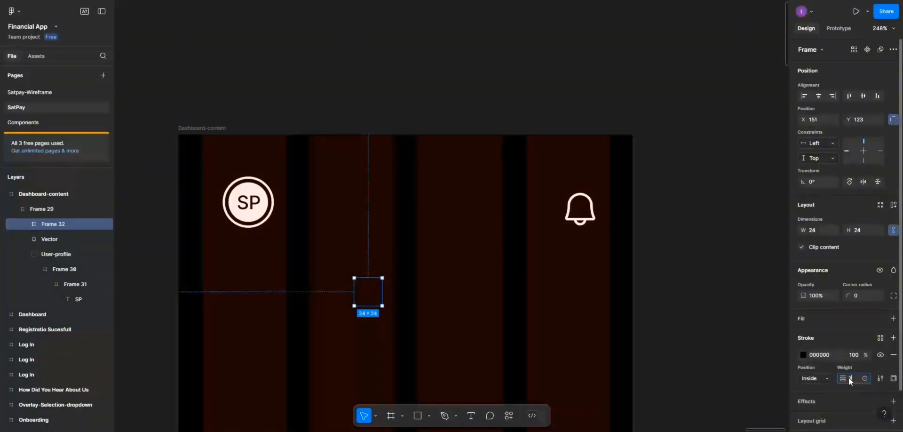
pyautogui.click(366, 297)
pyautogui.click(804, 354)
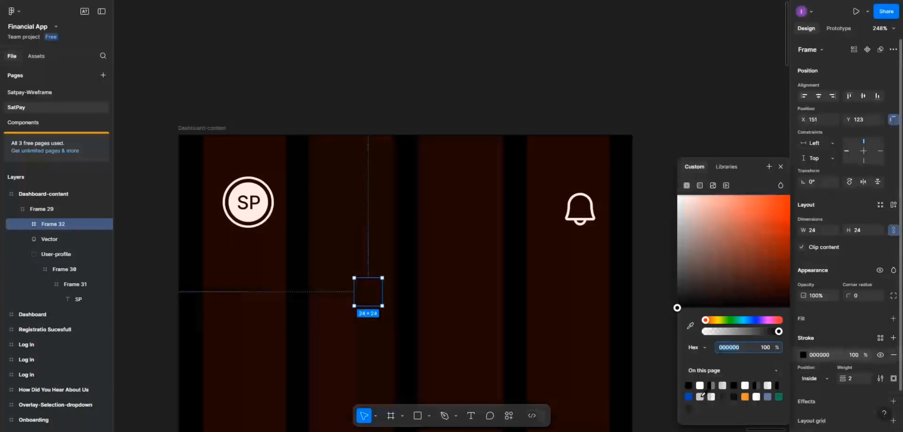
pyautogui.click(688, 407)
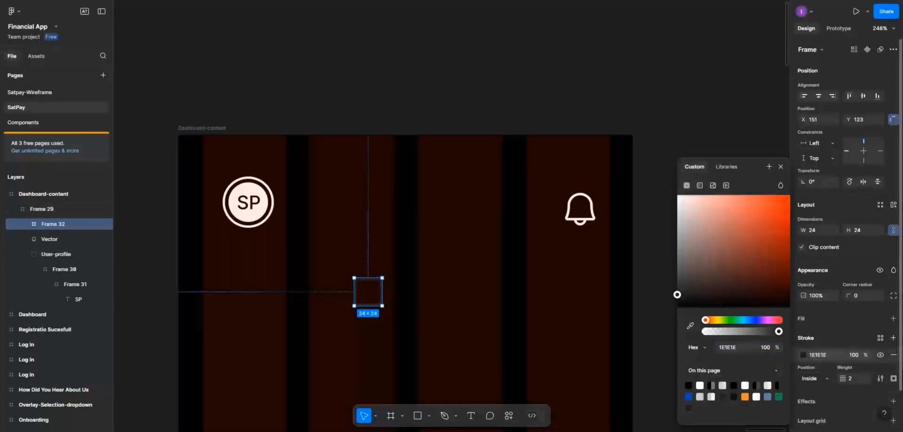
# Add a light grey fill (CAC5C5) to the small square frame
pyautogui.click(803, 320)
pyautogui.click(802, 323)
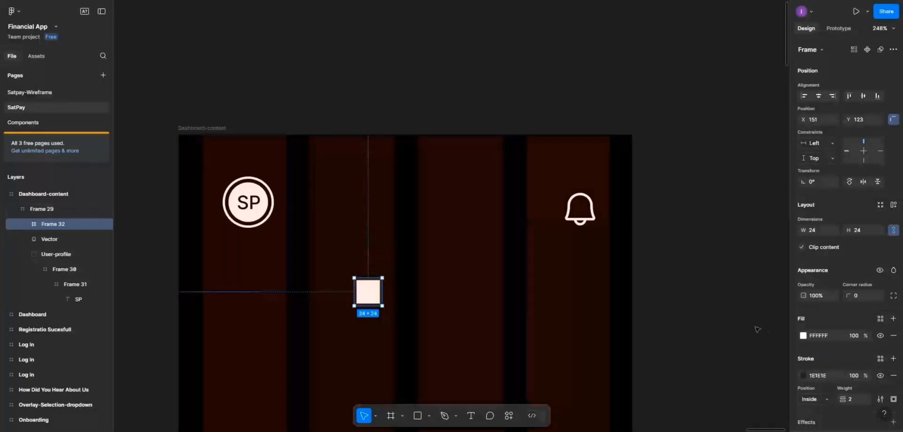
pyautogui.click(803, 335)
pyautogui.click(701, 396)
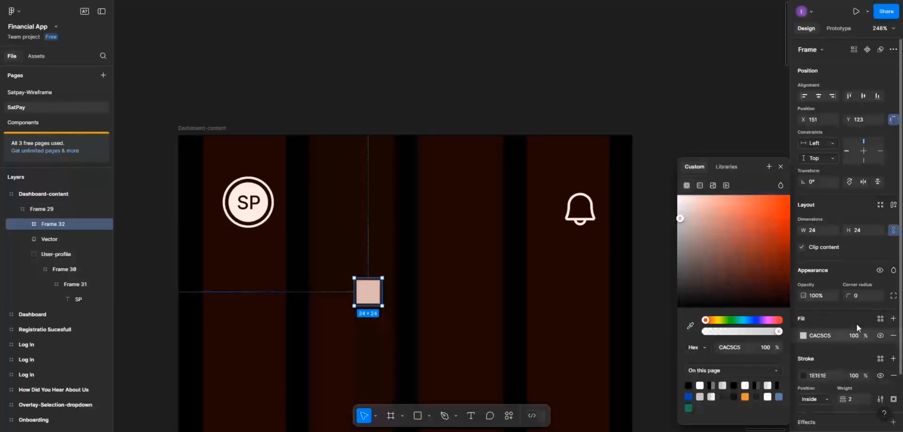
# Set the small frame's corner radius to 50 and move the circle beside the bell icon, to X 308, Y 52
pyautogui.click(859, 301)
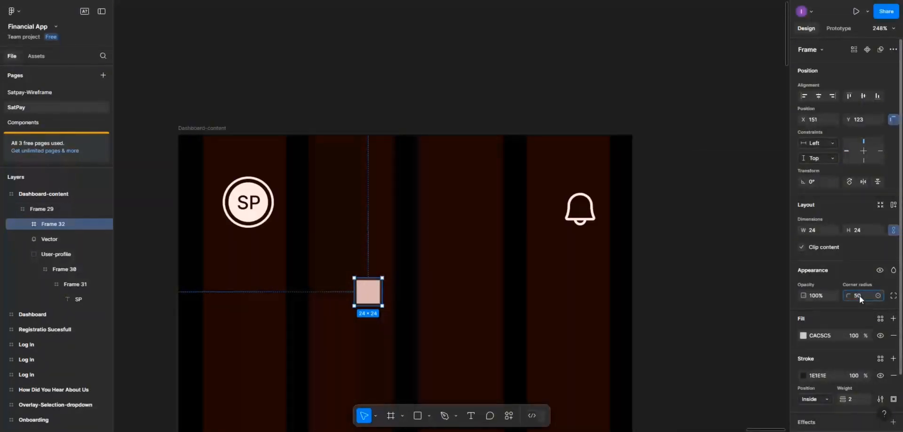
pyautogui.click(370, 290)
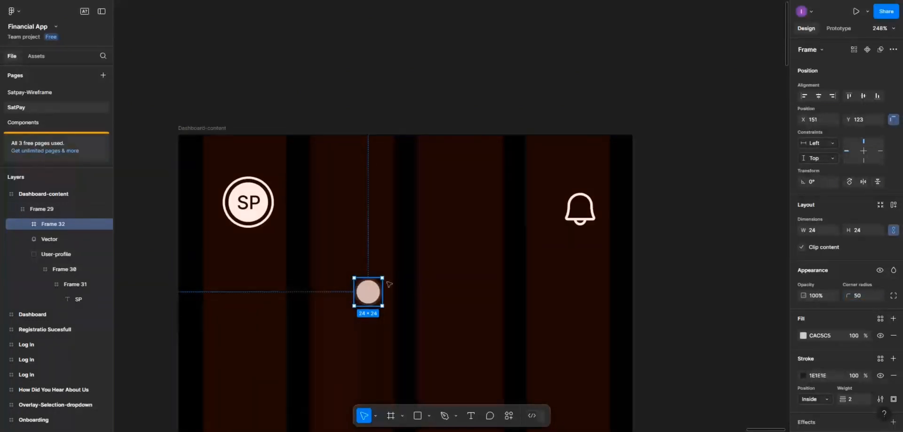
pyautogui.moveTo(372, 292); pyautogui.dragTo(552, 210)
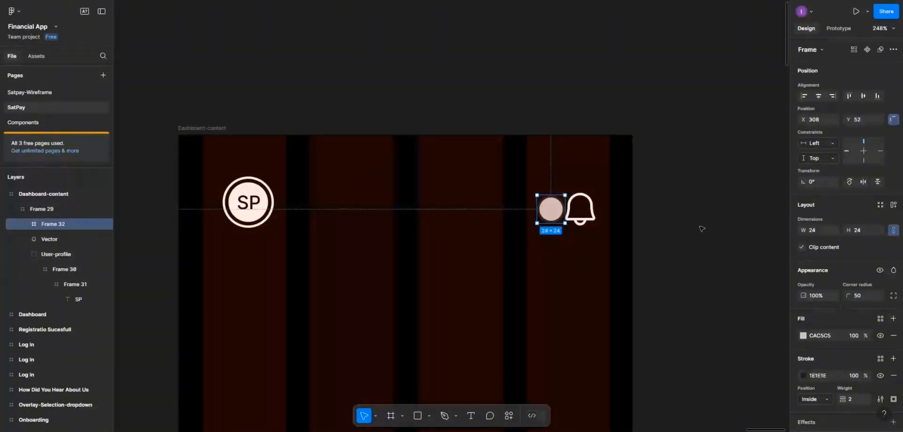
# Resize the grey circle to 30 × 30 and move it level with the SP badge, to X 309, Y 43
pyautogui.doubleClick(240, 190)
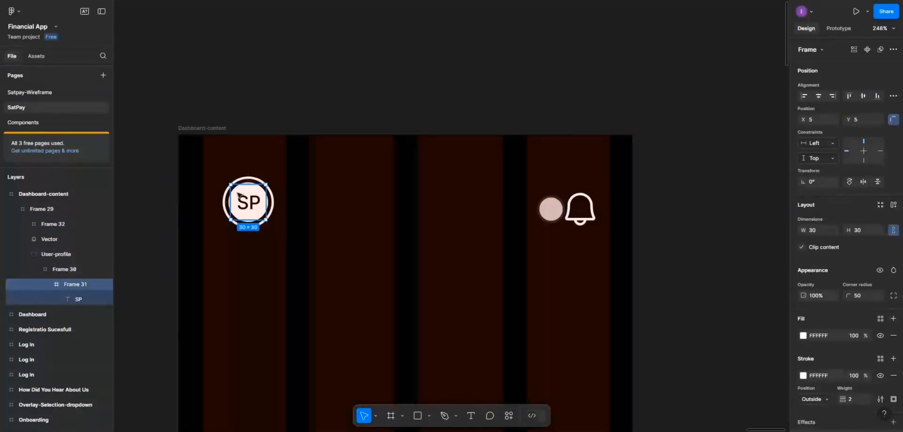
pyautogui.click(550, 209)
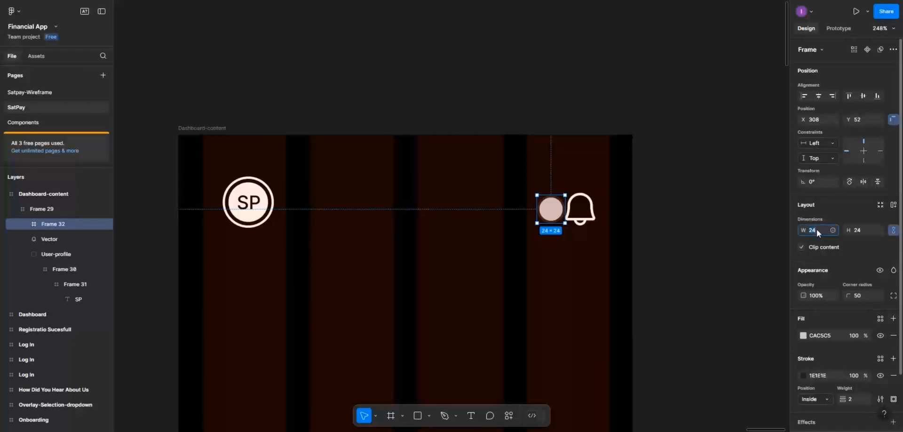
pyautogui.write('30')
pyautogui.click(553, 217)
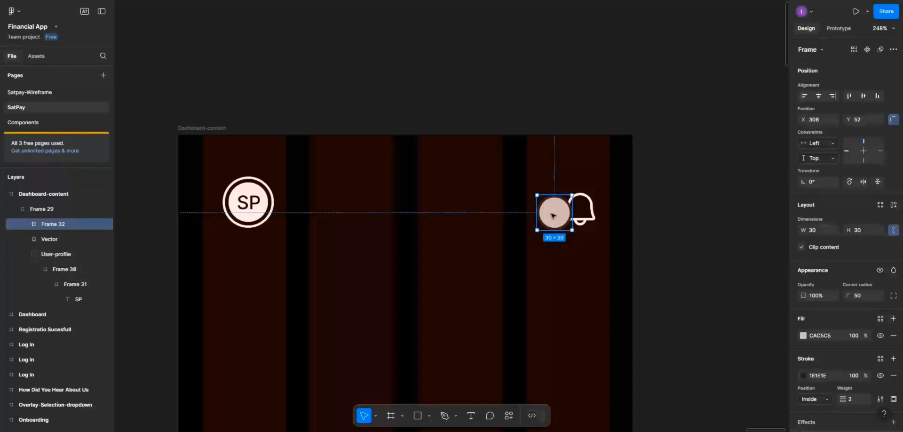
pyautogui.moveTo(553, 216); pyautogui.dragTo(555, 207)
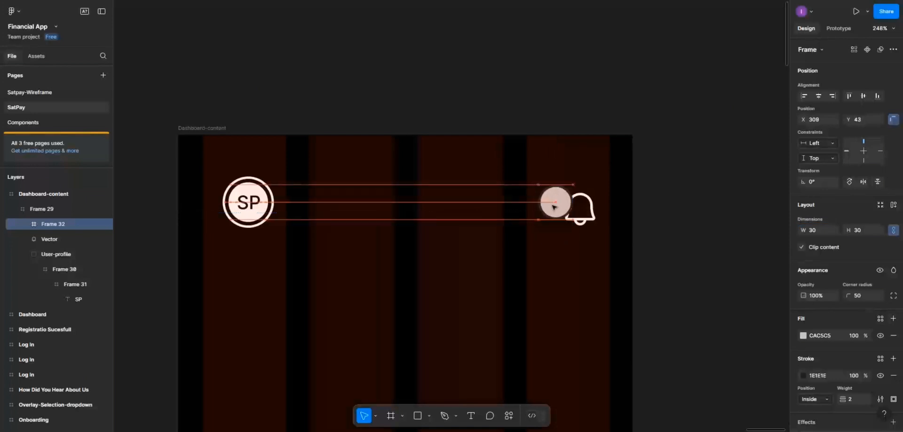
# Scale the bell icon down to about 19 × 20 and place it inside the grey circle
pyautogui.click(593, 203)
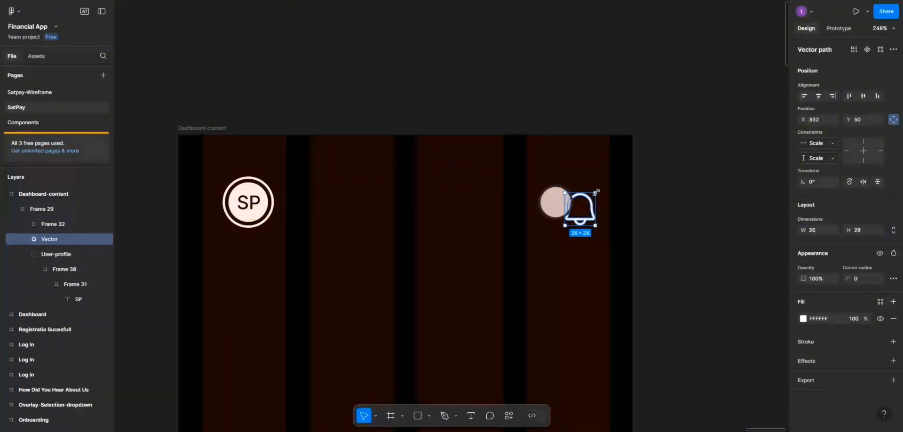
pyautogui.moveTo(597, 192); pyautogui.dragTo(587, 202)
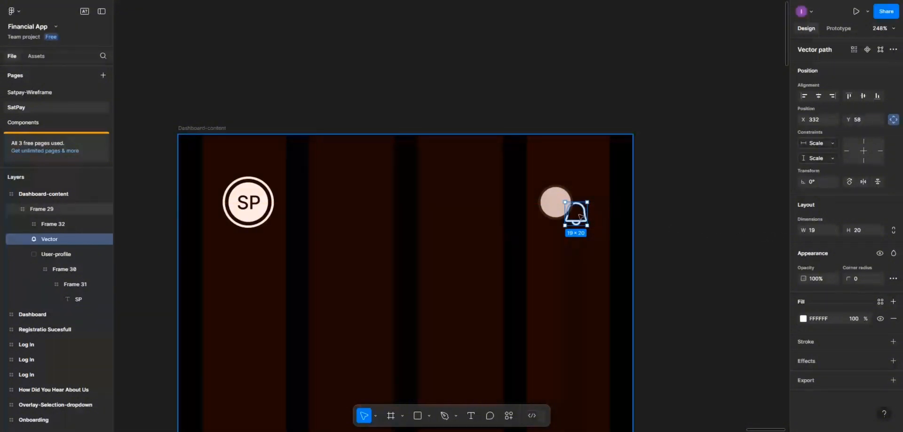
pyautogui.moveTo(581, 216); pyautogui.dragTo(561, 207)
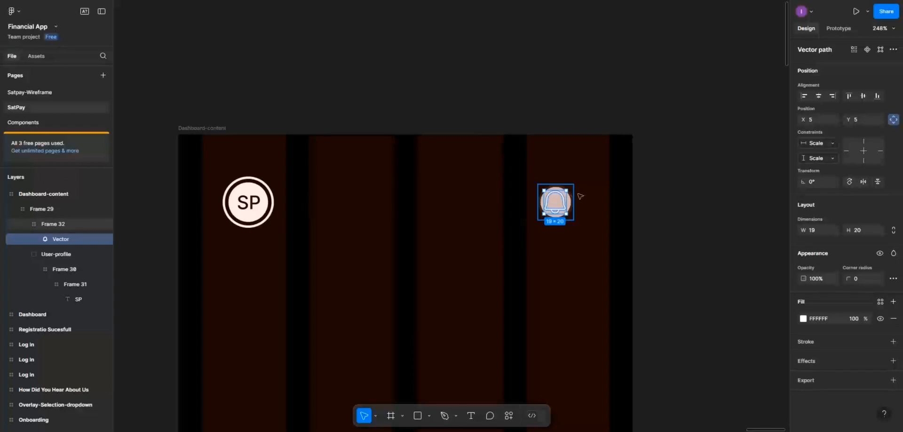
pyautogui.click(575, 192)
pyautogui.press('Escape')
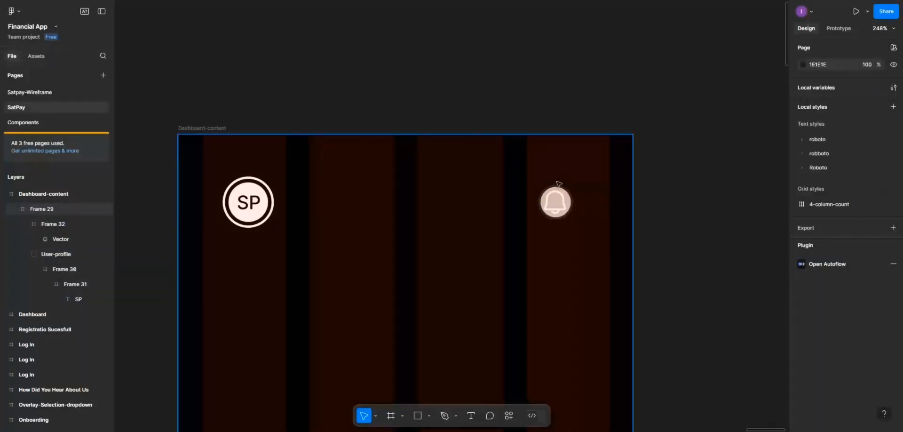
# Try to centre the grey bell circle horizontally, and undo that alignment
pyautogui.click(558, 182)
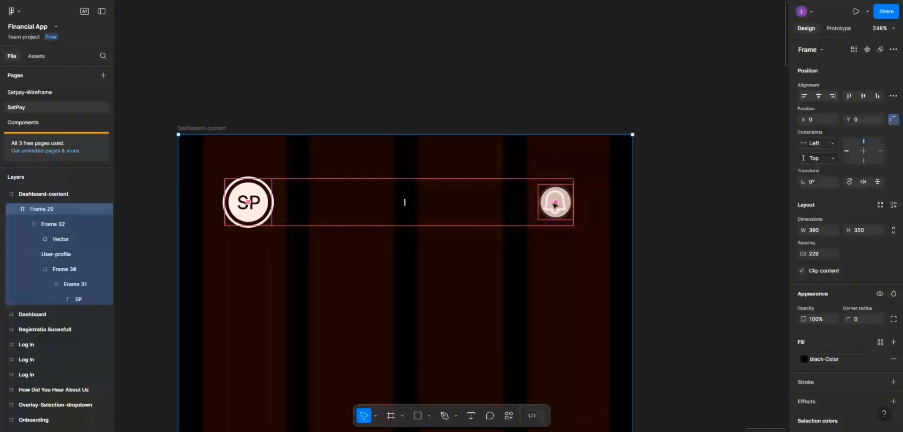
pyautogui.click(554, 204)
pyautogui.click(602, 218)
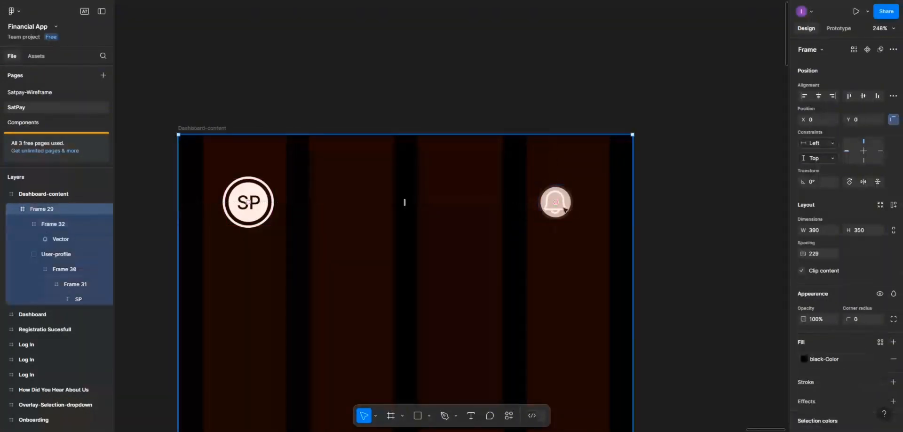
pyautogui.click(561, 208)
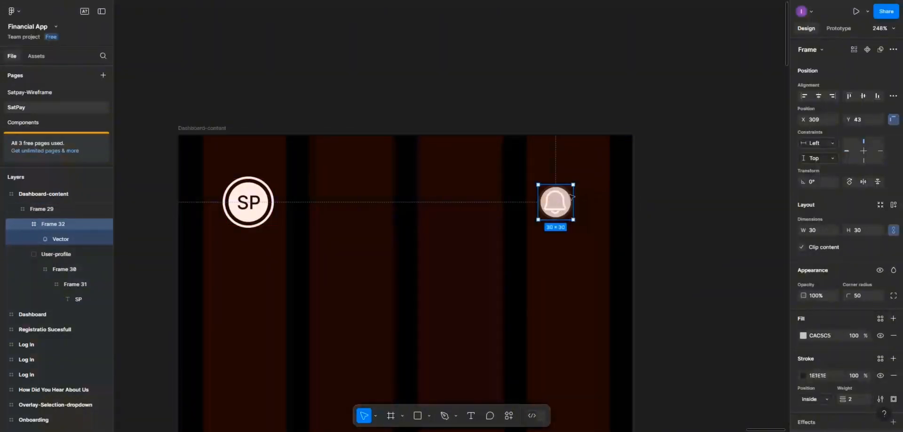
pyautogui.click(558, 205)
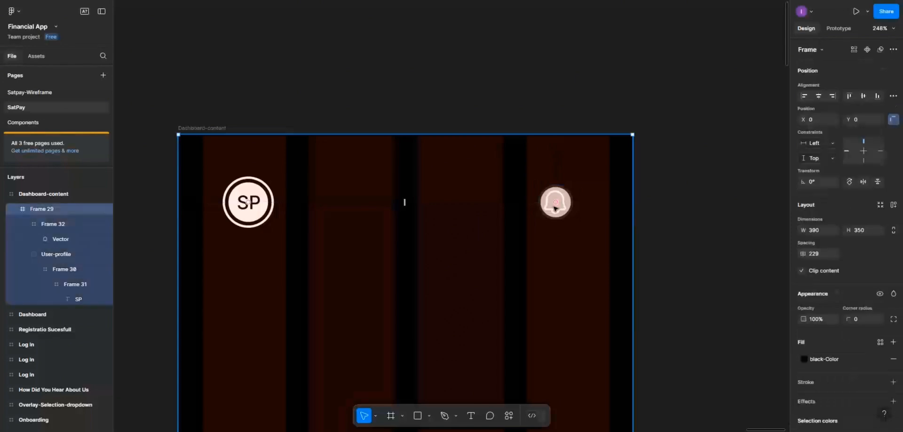
pyautogui.keyDown('ctrl'); pyautogui.click(555, 207); pyautogui.keyUp('ctrl')
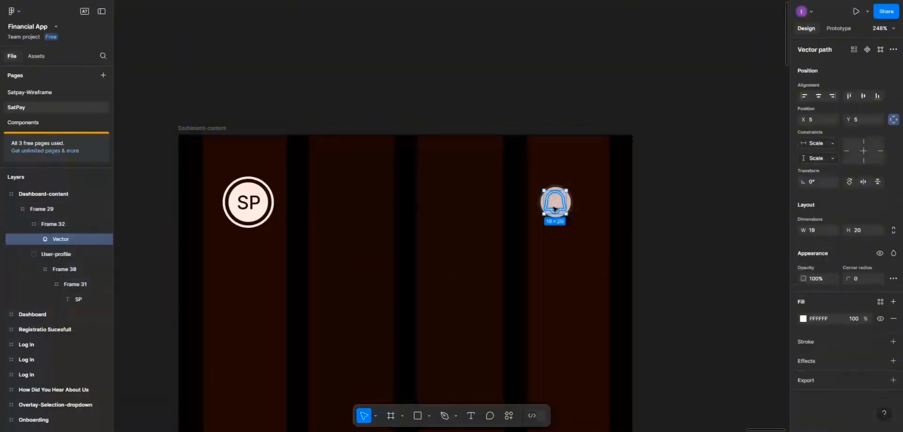
pyautogui.click(574, 200)
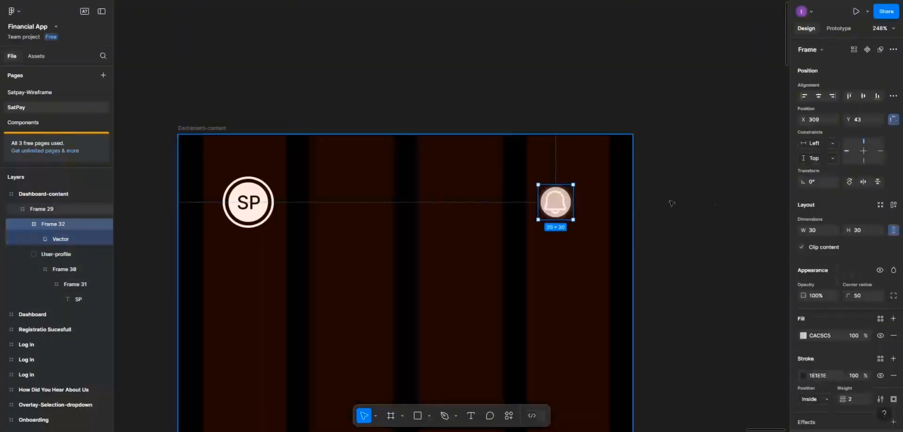
pyautogui.click(818, 96)
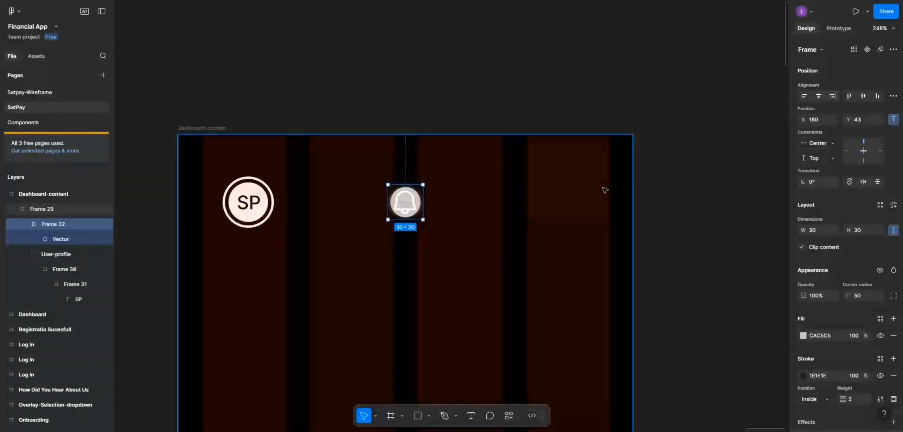
pyautogui.hotkey('ctrl', 'z')
# Centre the bell vector horizontally and vertically within its grey circle frame
pyautogui.scroll(5, 648, 209)
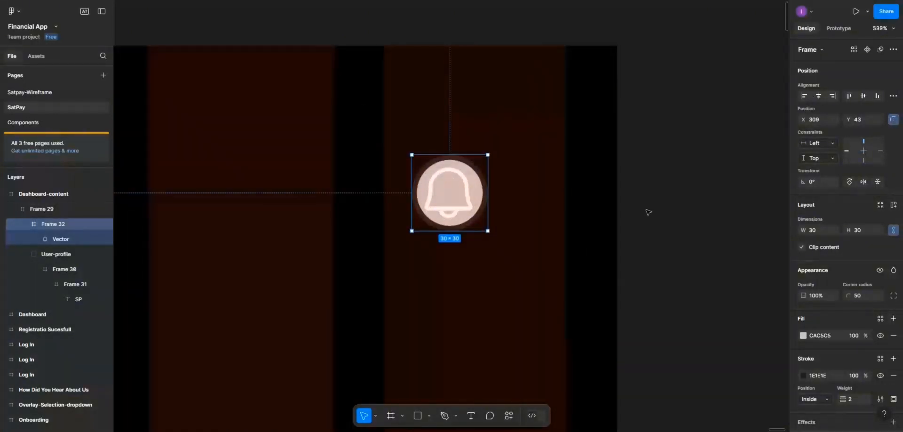
pyautogui.scroll(2, 648, 212)
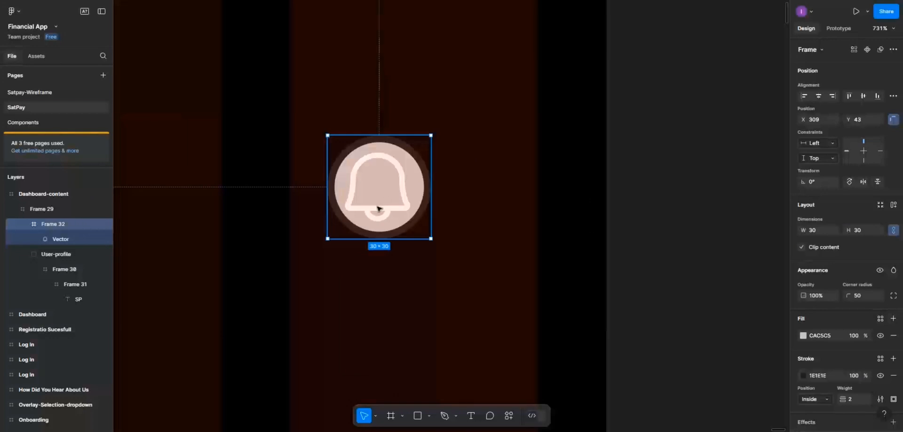
pyautogui.doubleClick(378, 208)
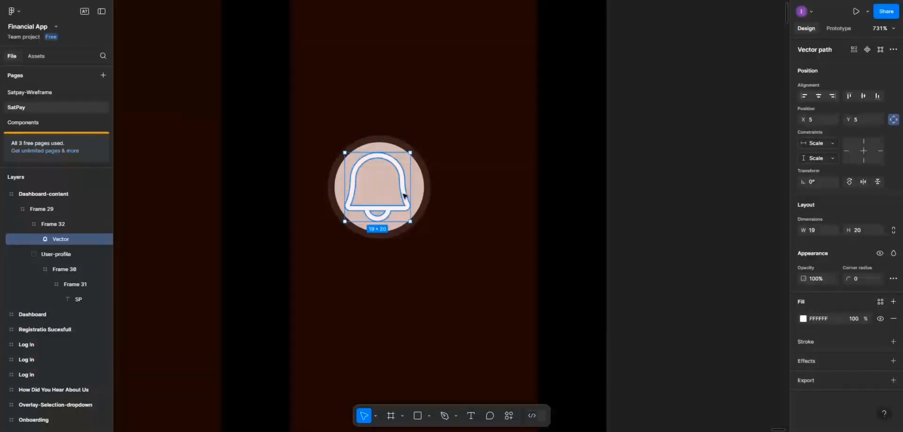
pyautogui.click(419, 191)
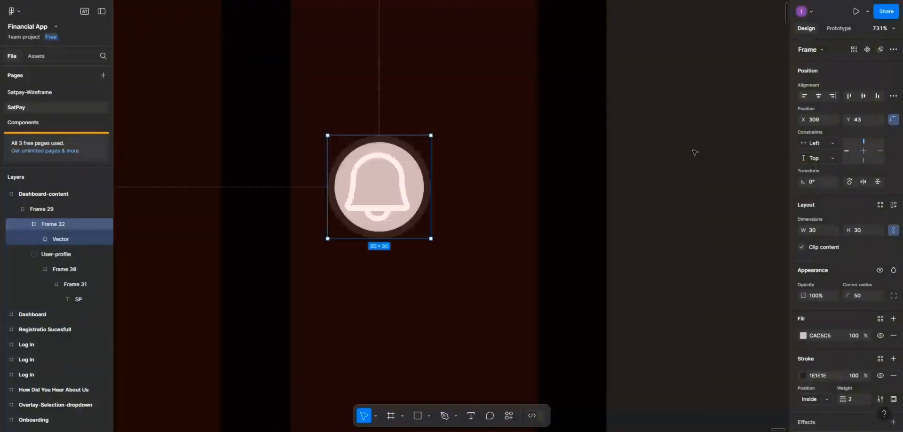
pyautogui.click(302, 177)
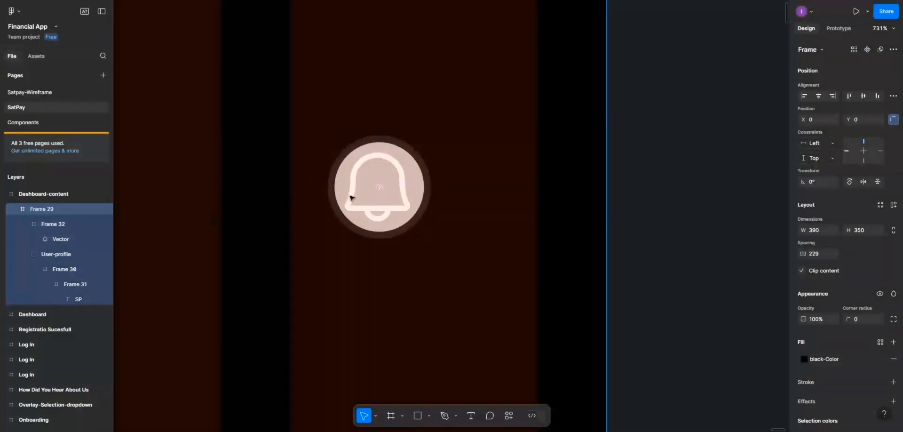
pyautogui.click(357, 204)
pyautogui.doubleClick(357, 205)
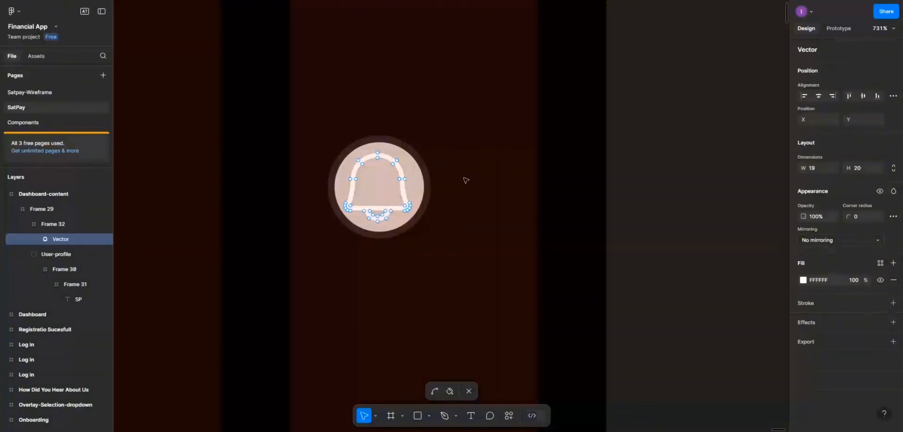
pyautogui.press('Escape')
pyautogui.click(818, 97)
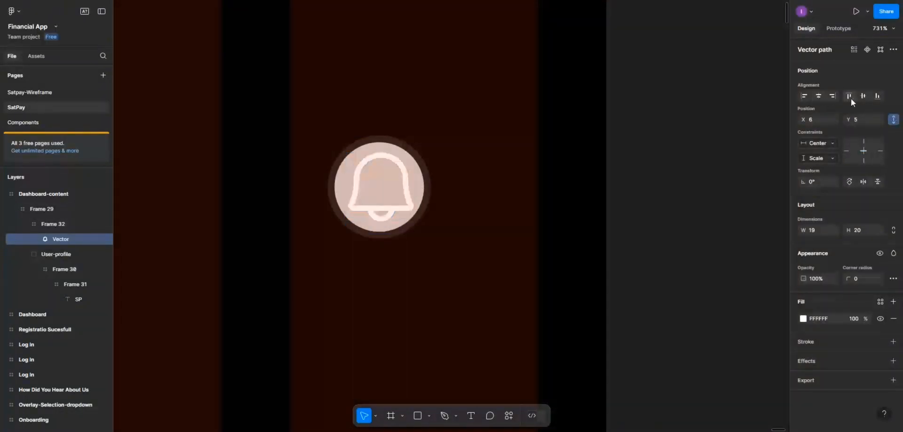
pyautogui.click(865, 97)
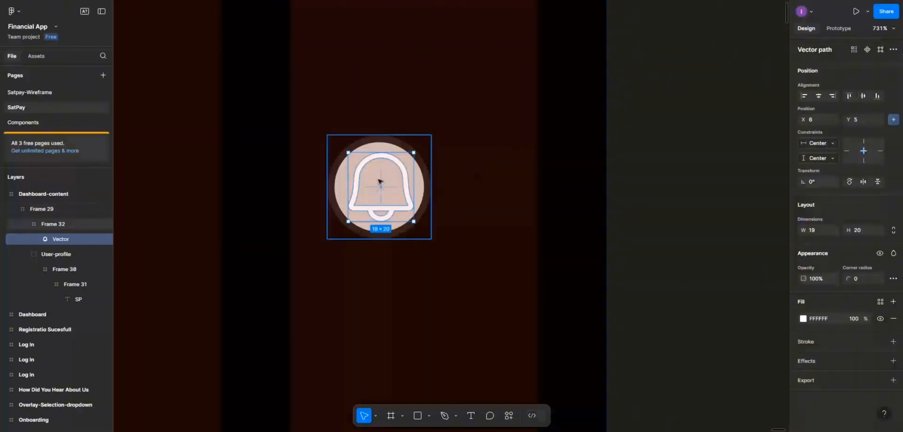
# Group the grey circle frame together with the bell icon inside it
pyautogui.scroll(-6, 401, 206)
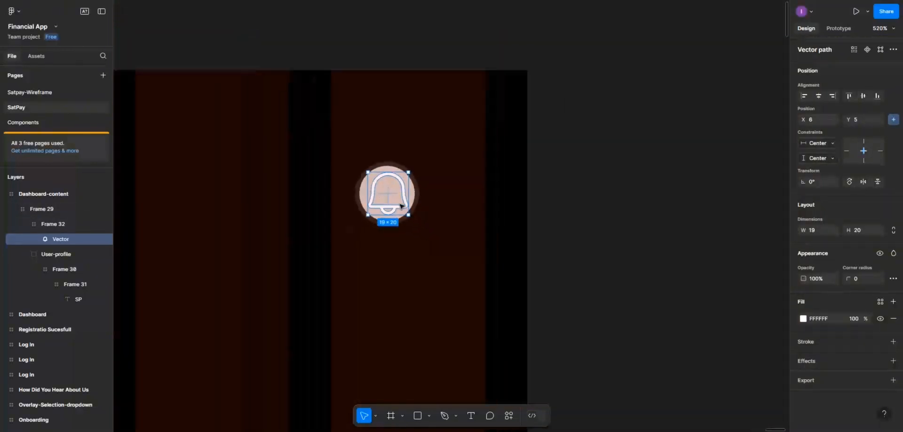
pyautogui.scroll(2, 401, 206)
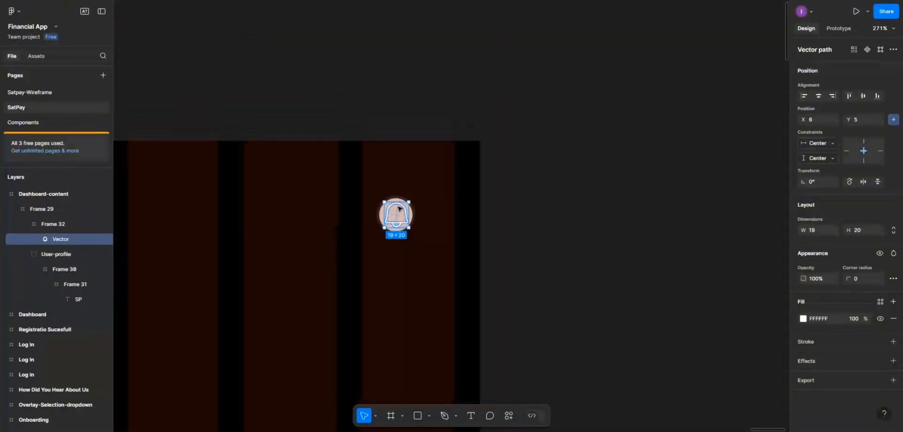
pyautogui.scroll(-1, 447, 217)
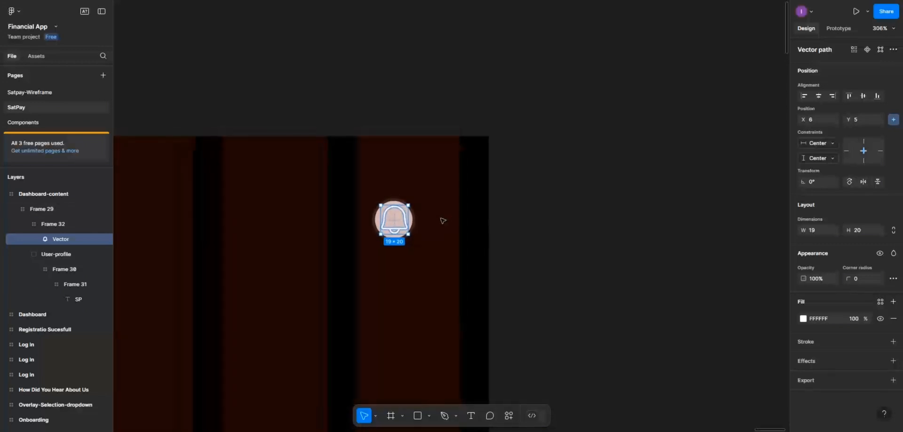
pyautogui.click(413, 211)
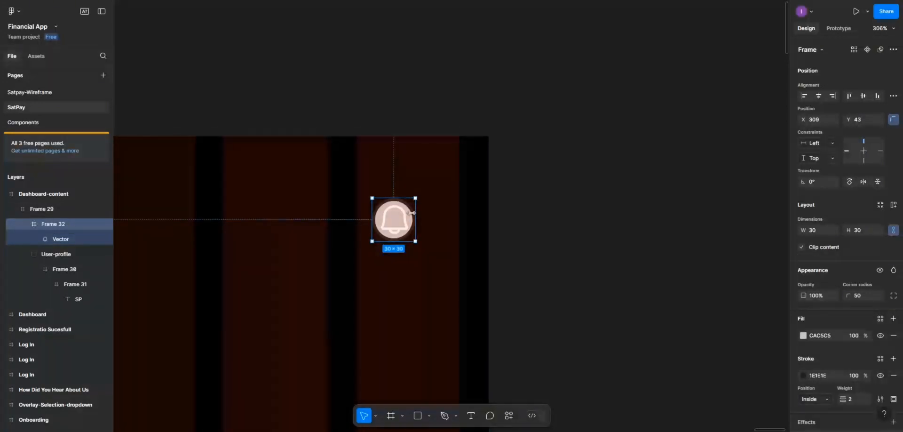
pyautogui.hotkey('ctrl', 'g')
# Align the bell group and the SP user-profile badge on their vertical centres
pyautogui.scroll(-1, 442, 218)
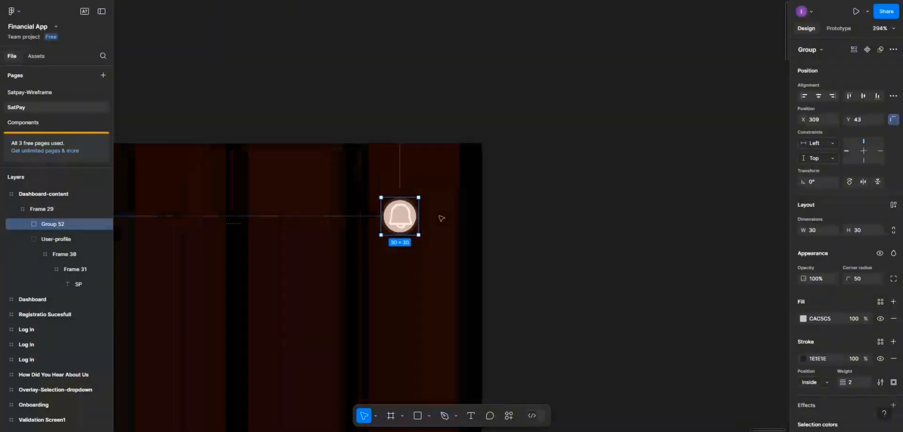
pyautogui.scroll(-3, 441, 218)
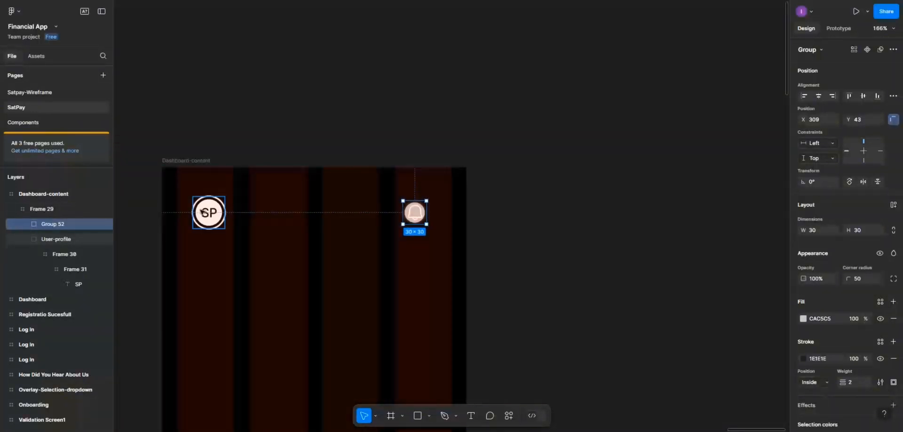
pyautogui.keyDown('shift'); pyautogui.click(201, 212); pyautogui.keyUp('shift')
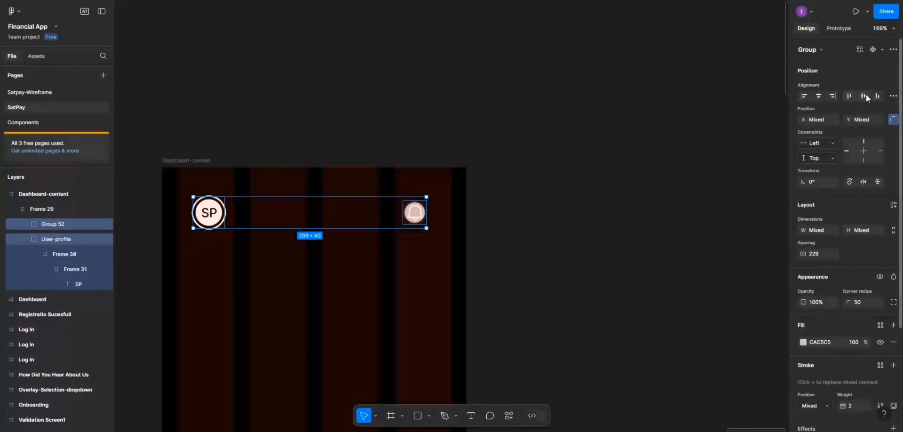
pyautogui.click(502, 211)
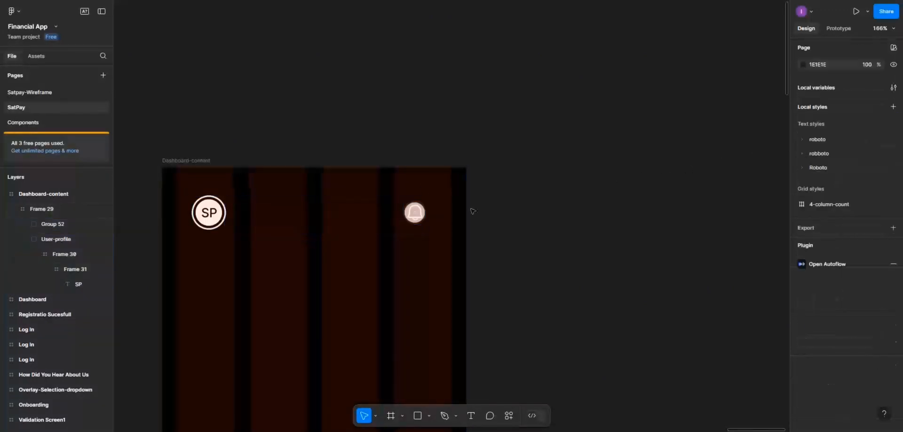
# Move the bell group outward to X 339, Y 43 and the SP badge toward the opposite edge, to X 23, Y 33
pyautogui.click(416, 214)
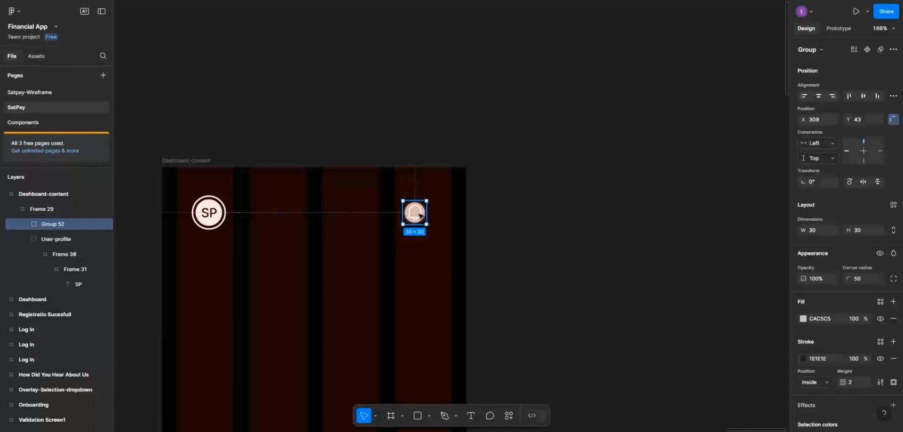
pyautogui.moveTo(415, 216); pyautogui.dragTo(438, 216)
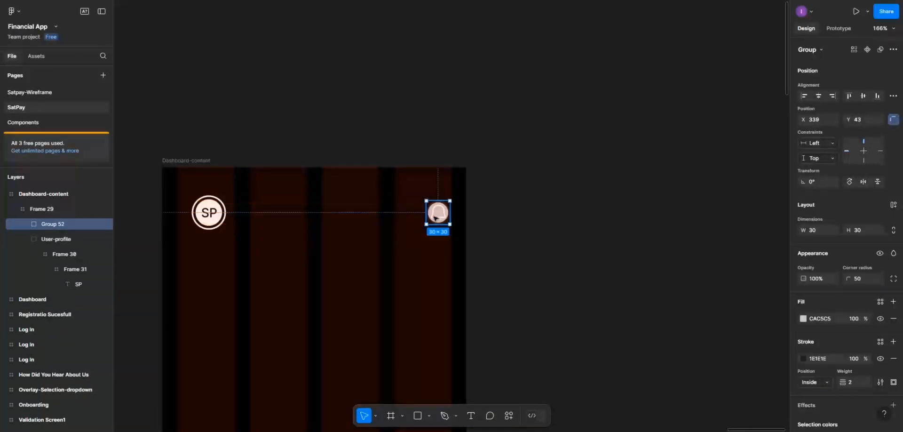
pyautogui.click(201, 214)
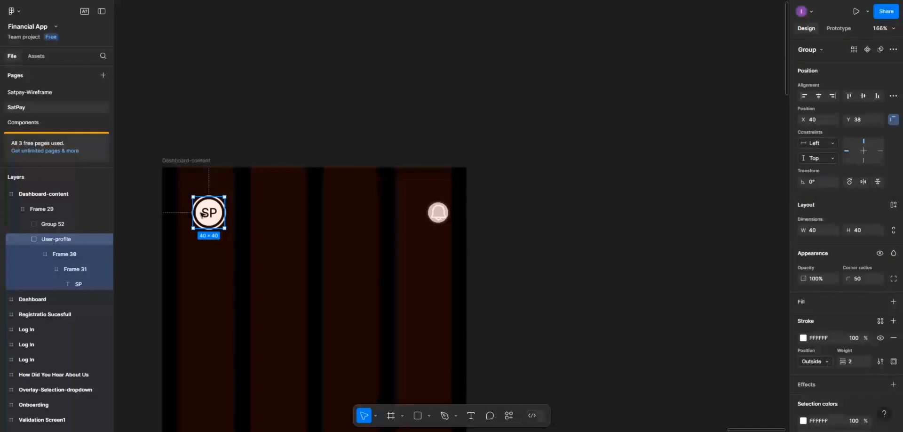
pyautogui.moveTo(201, 214); pyautogui.dragTo(189, 212)
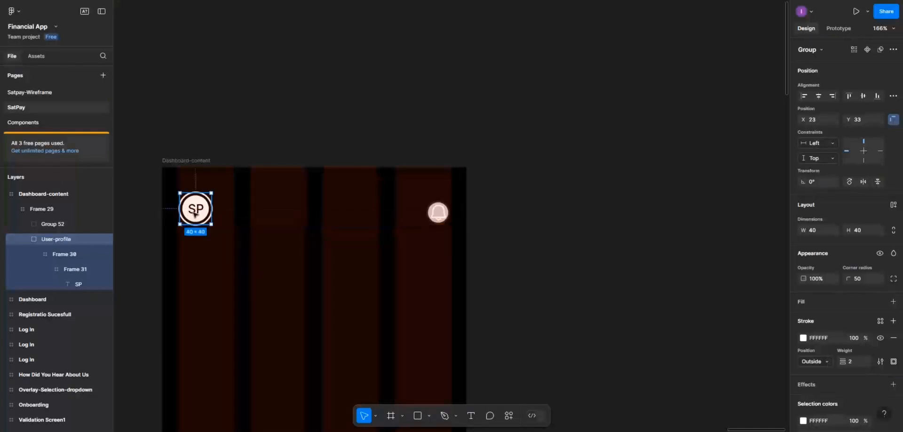
# Align the SP user-profile badge and the bell group on their vertical centres and group them together
pyautogui.keyDown('shift'); pyautogui.click(438, 212); pyautogui.keyUp('shift')
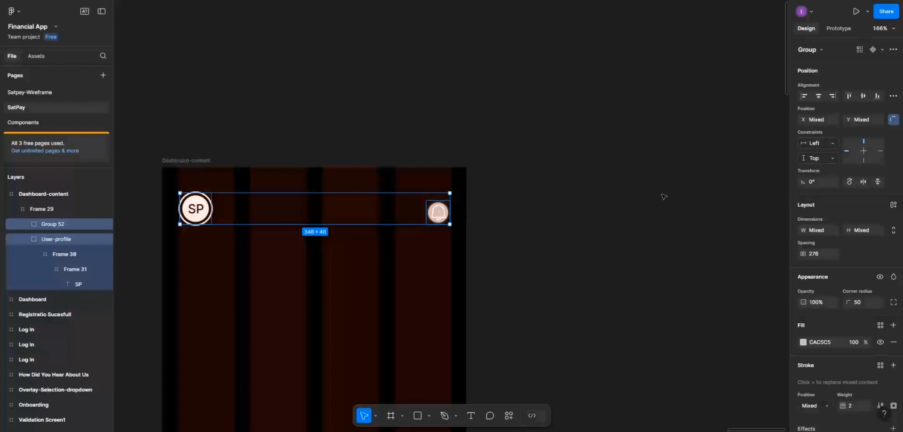
pyautogui.click(864, 95)
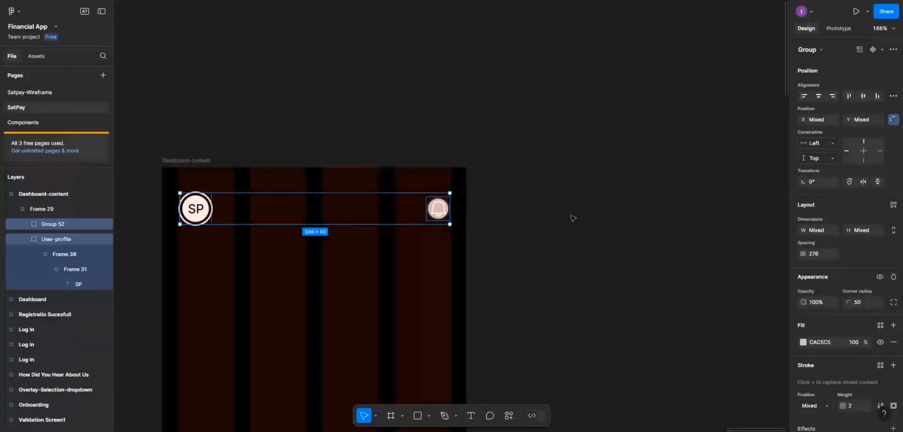
pyautogui.hotkey('ctrl', 'g')
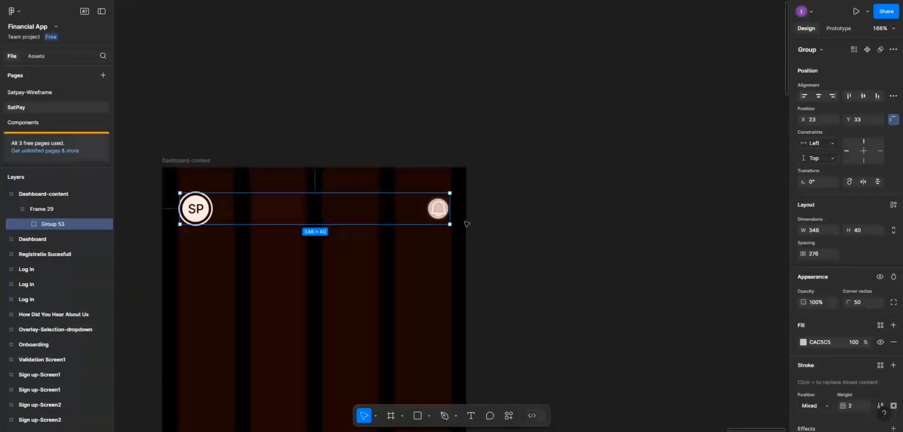
# Rename the new group holding the SP badge and the bell as "Icons"
pyautogui.doubleClick(55, 224)
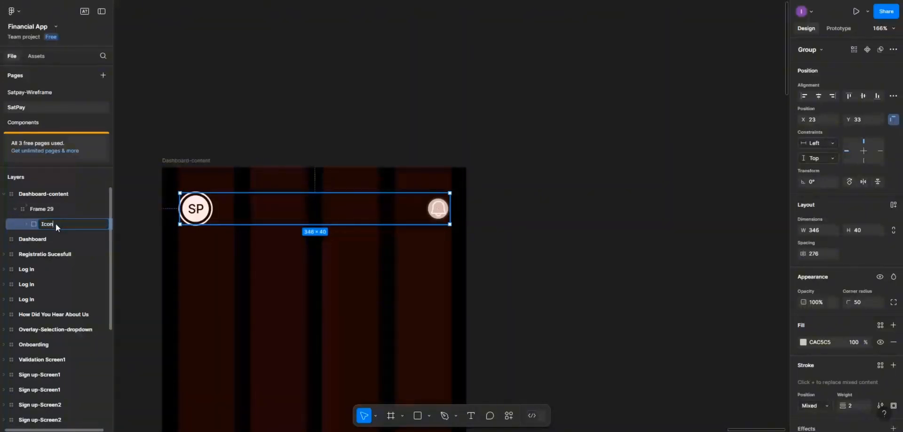
pyautogui.write('Icons')
pyautogui.click(262, 281)
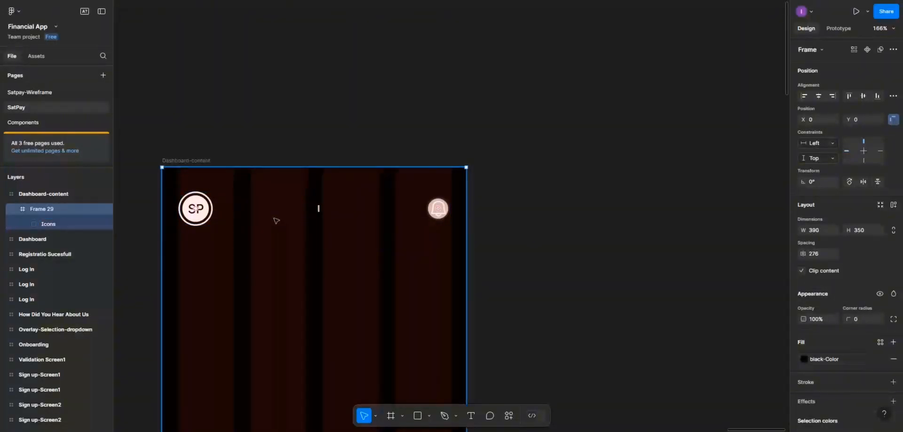
# Draw a frame in the black header below the icons, between the badge and the bell, and size it to 160 × 50
pyautogui.scroll(-5, 264, 234)
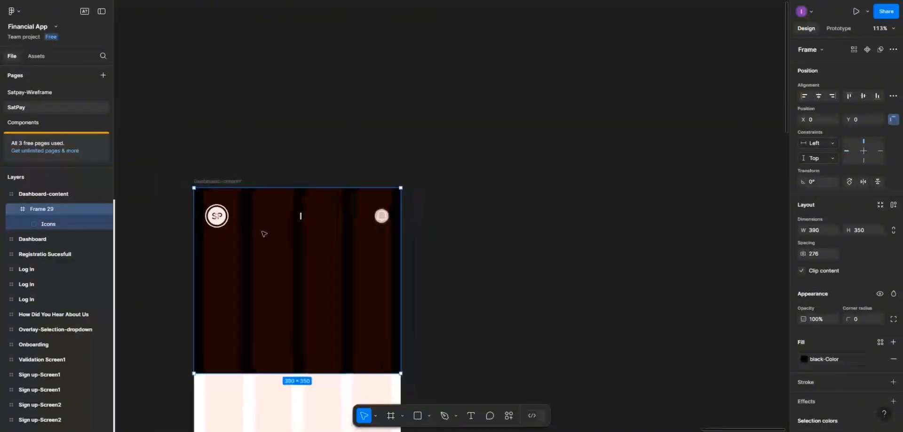
pyautogui.hscroll(-2, 220, 199)
pyautogui.hscroll(-3, 220, 199)
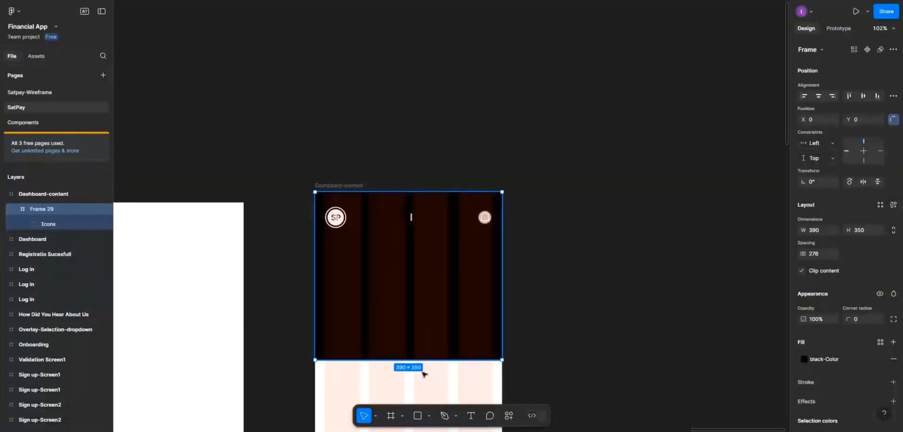
pyautogui.click(392, 413)
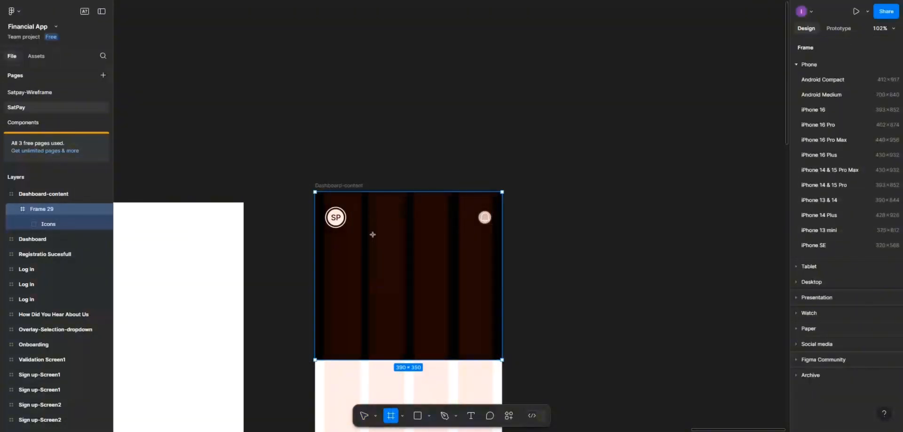
pyautogui.moveTo(370, 238); pyautogui.dragTo(446, 261)
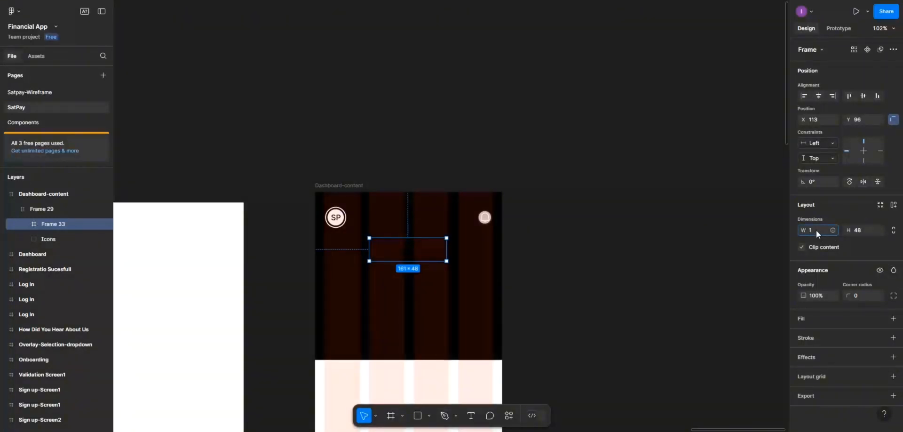
pyautogui.write('60')
pyautogui.press('Tab')
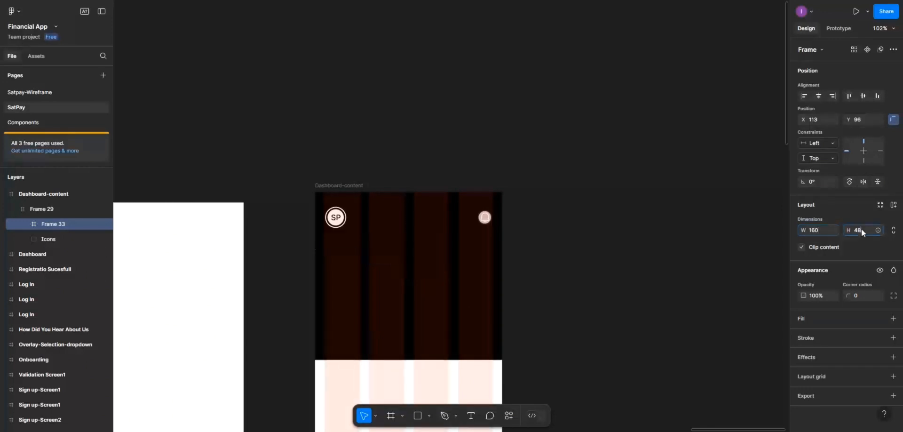
pyautogui.write('5')
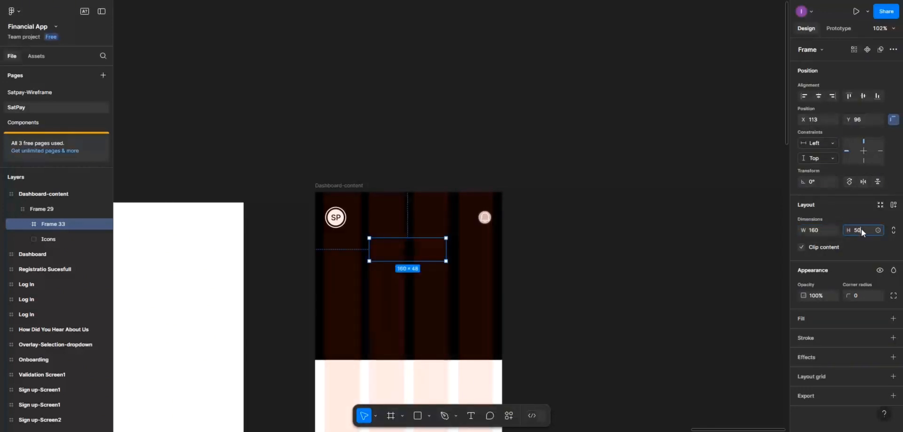
pyautogui.write('0')
# Give the 160 × 50 frame a white FFFFFF fill and a corner radius of 25
pyautogui.click(801, 319)
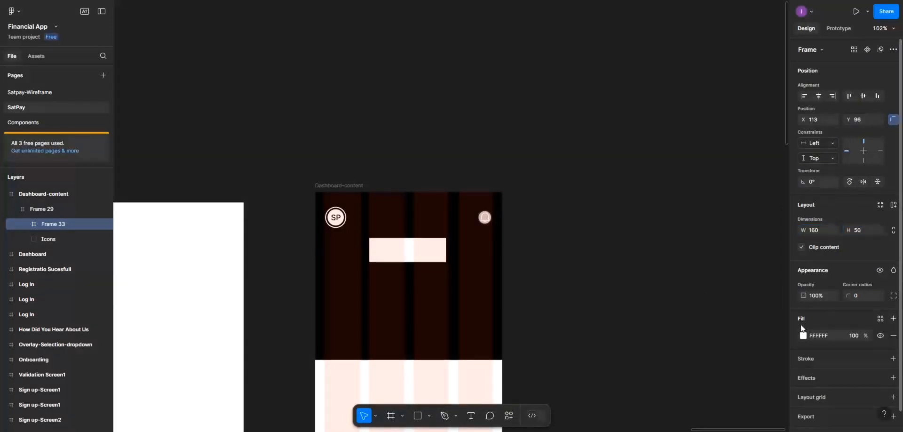
pyautogui.click(803, 335)
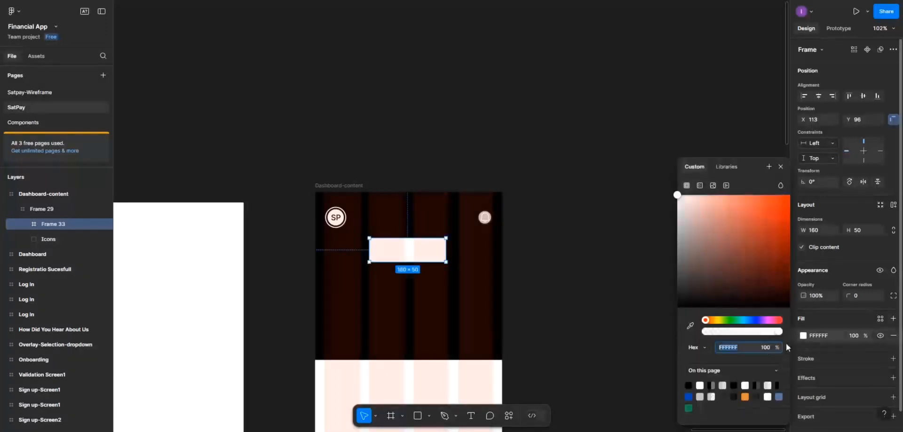
pyautogui.click(702, 384)
pyautogui.click(868, 294)
pyautogui.write('2')
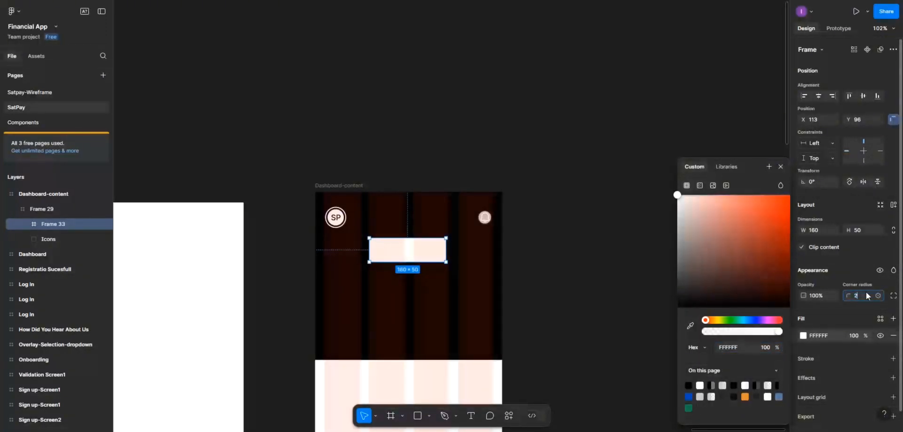
pyautogui.write('5')
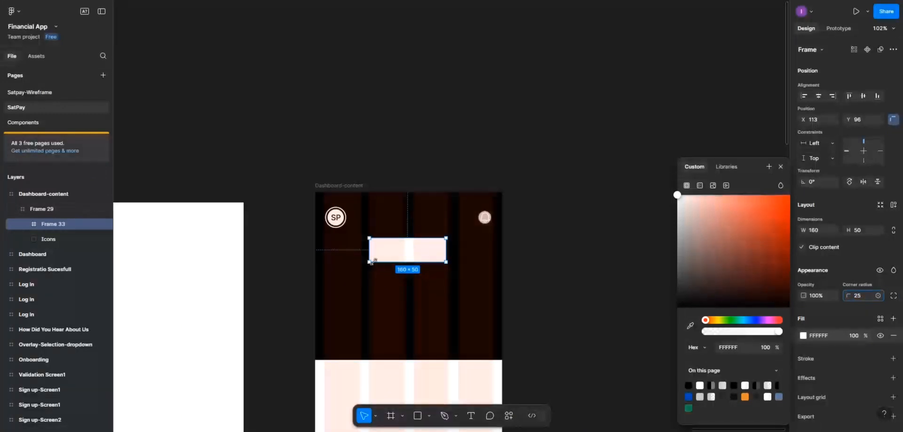
pyautogui.press('Return')
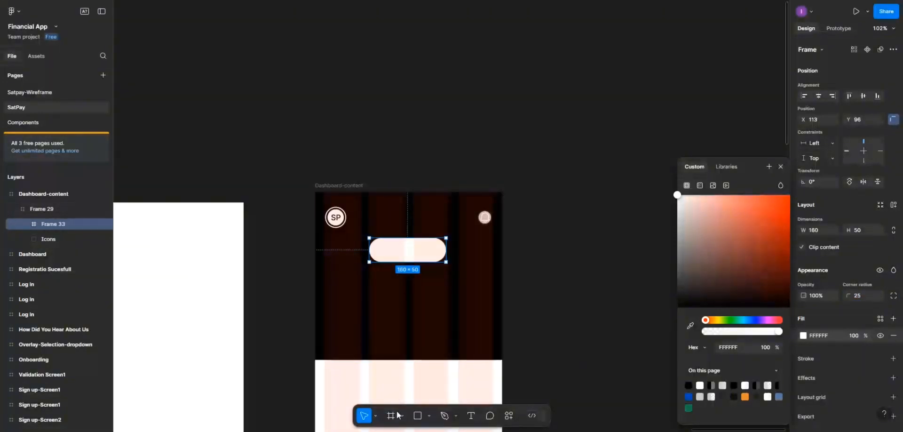
# Add a "Wallet Balance" text layer near the lower edge of the black header
pyautogui.click(471, 415)
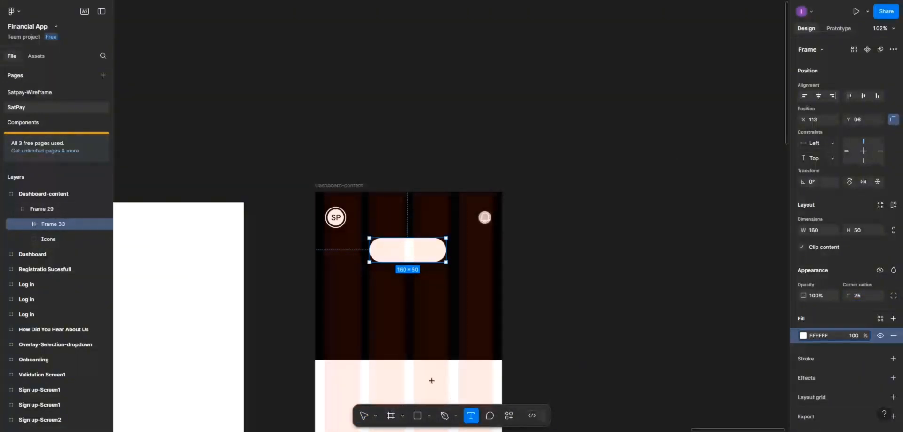
pyautogui.click(397, 334)
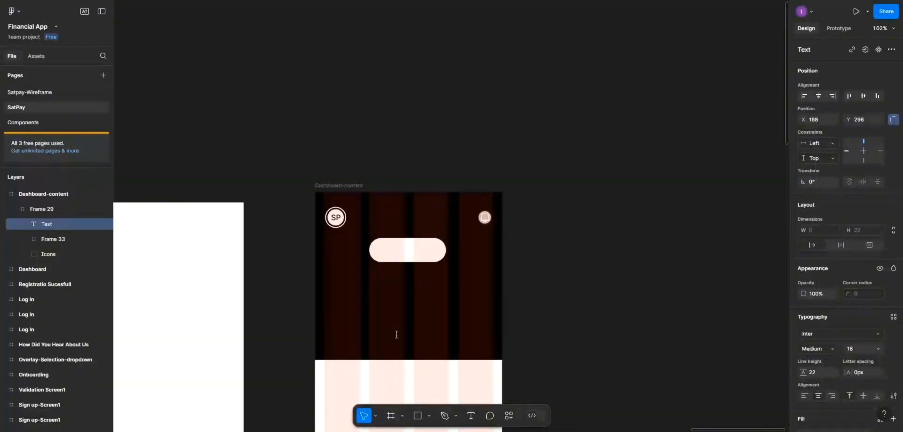
pyautogui.write('Wallet balance')
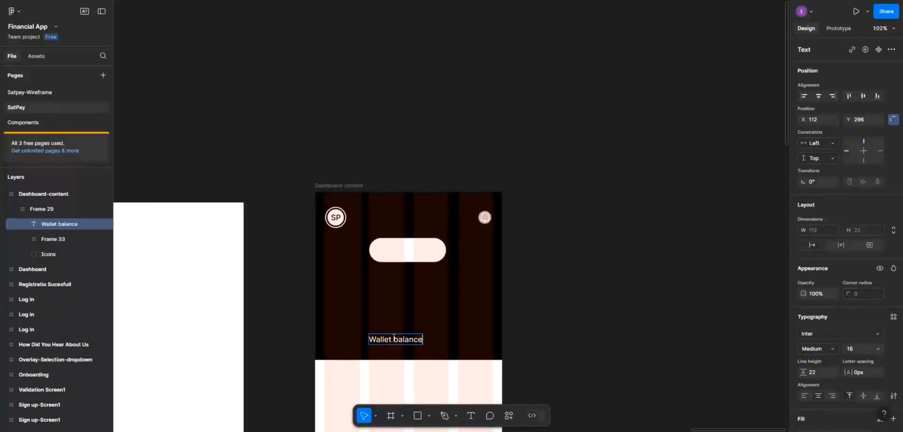
pyautogui.click(398, 343)
pyautogui.press('BackSpace')
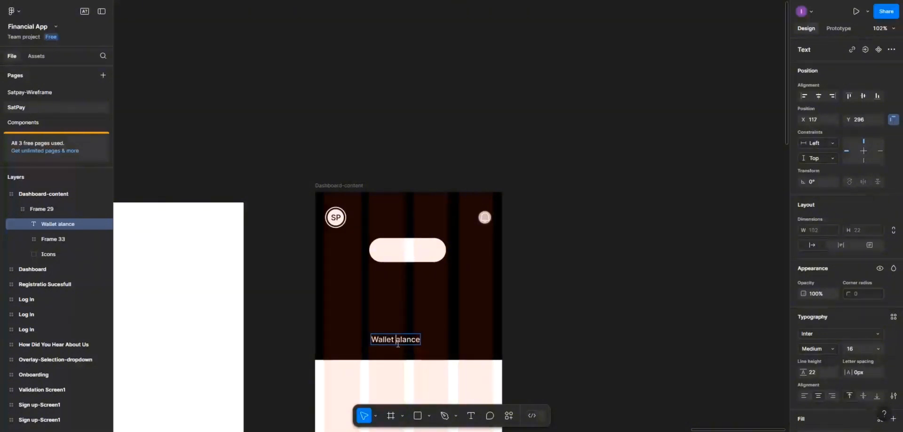
pyautogui.write('B')
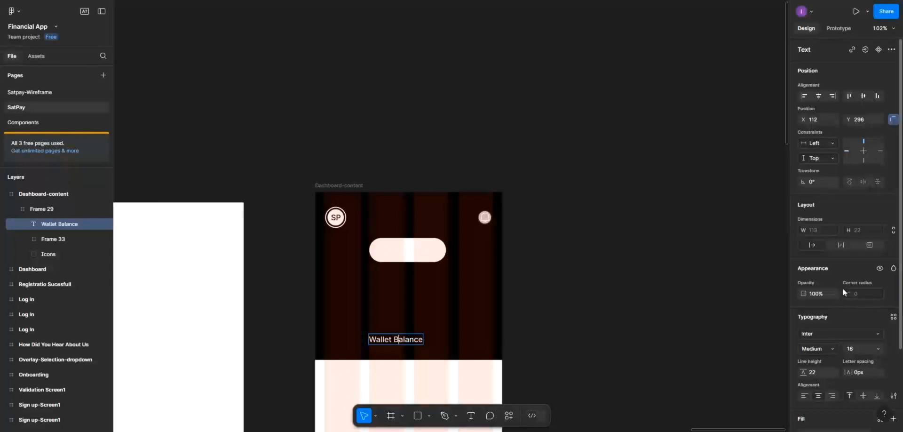
# Apply the roboto/16px/regular text style to the "Wallet Balance" text
pyautogui.click(894, 317)
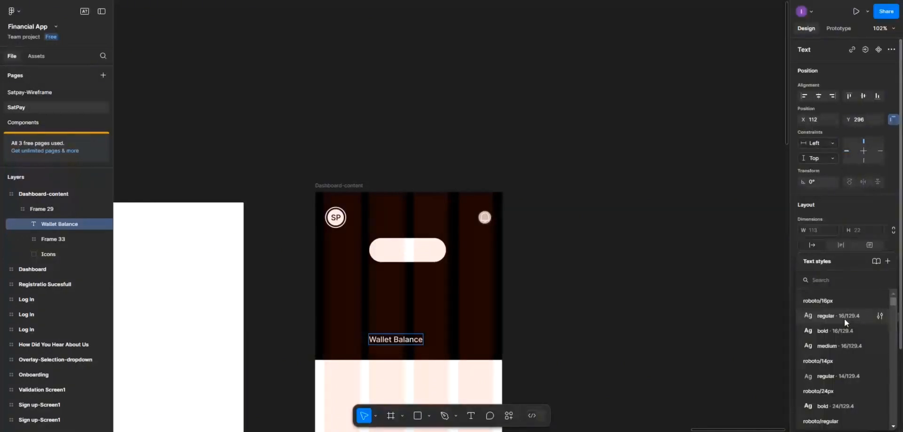
pyautogui.click(845, 318)
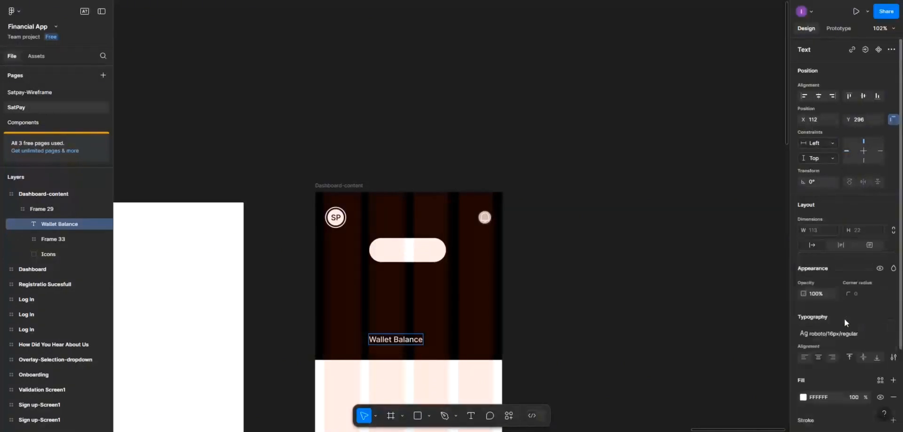
pyautogui.click(441, 339)
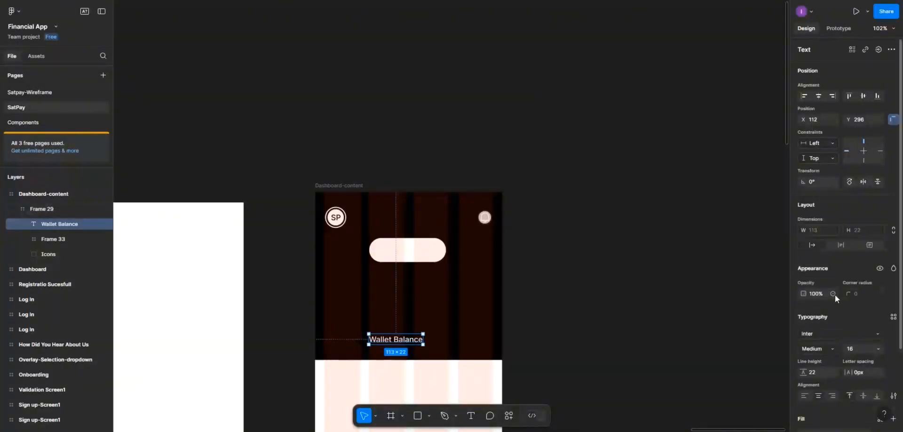
pyautogui.click(893, 317)
pyautogui.click(847, 320)
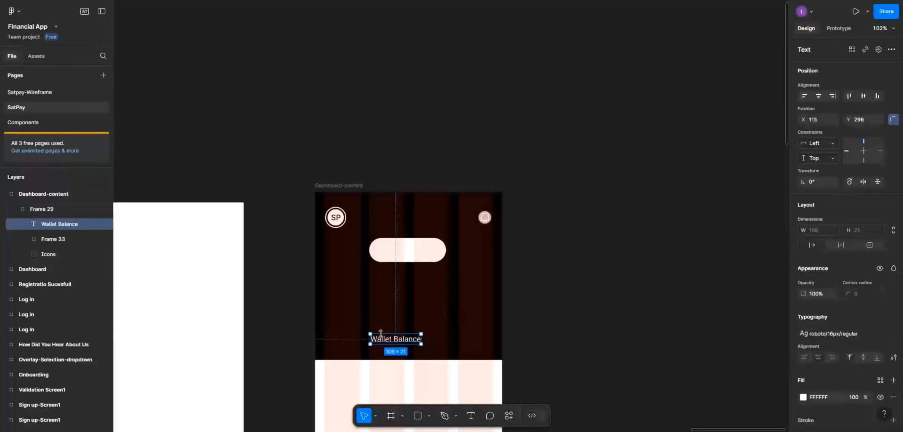
# Move the "Wallet Balance" text into the middle of the white pill frame and set its fill to black 000000
pyautogui.moveTo(390, 342); pyautogui.dragTo(401, 254)
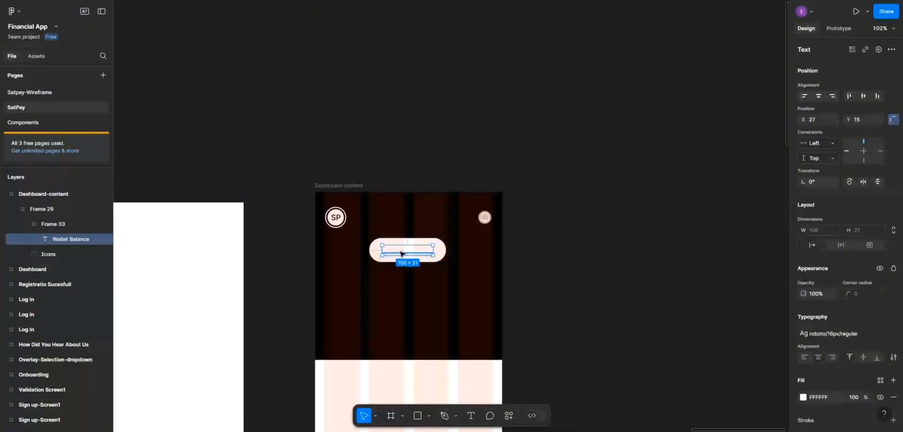
pyautogui.click(804, 398)
pyautogui.write('000000')
pyautogui.press('Return')
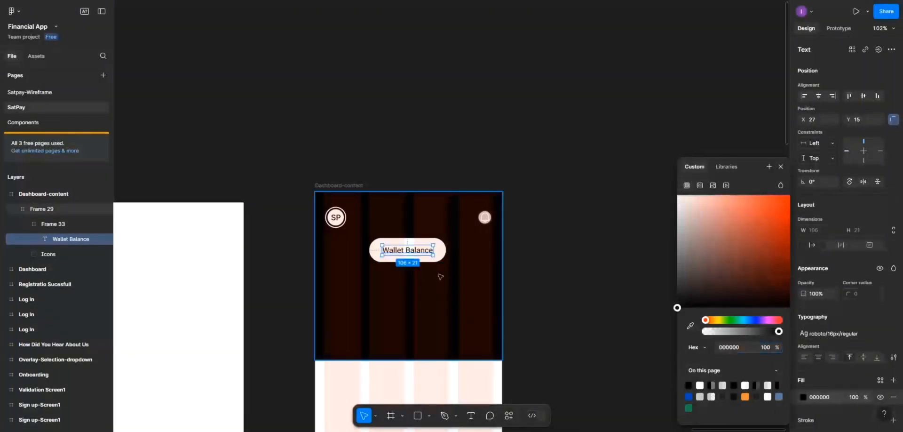
pyautogui.rightClick(386, 349)
pyautogui.moveTo(407, 329)
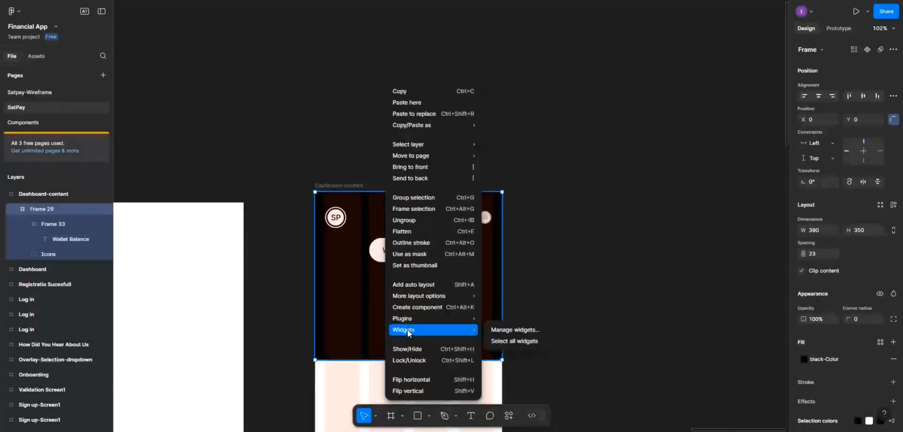
pyautogui.click(339, 303)
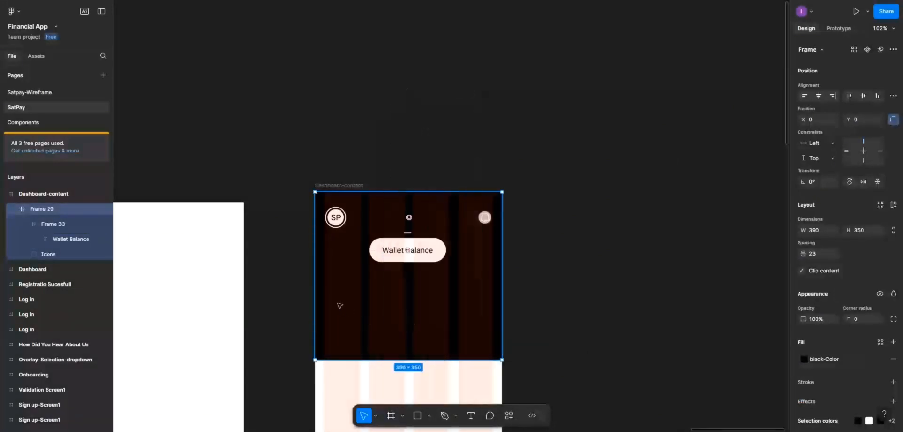
# Duplicate the Wallet Balance pill twice, placing the two copies side by side in a row below the original
pyautogui.doubleClick(403, 246)
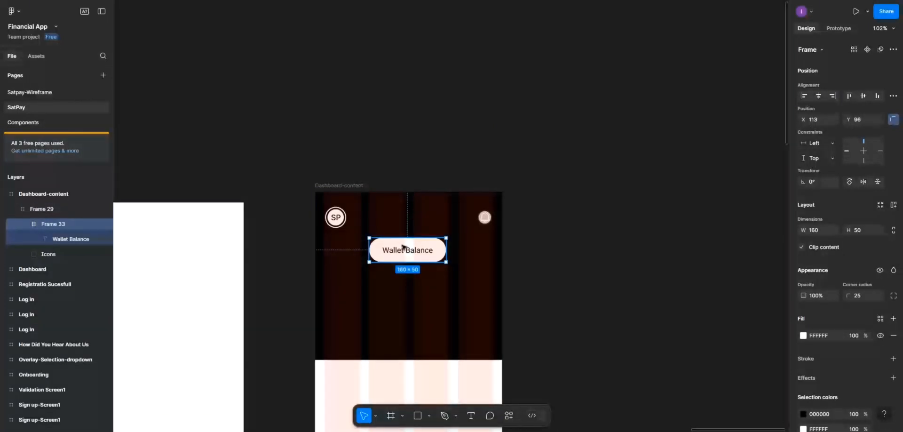
pyautogui.keyDown('alt'); pyautogui.moveTo(403, 247); pyautogui.dragTo(455, 298); pyautogui.keyUp('alt')
# Insert the CaretDown icon into the upper Wallet Balance pill with the Phosphor Icons plugin, searching for "arrow"
pyautogui.click(415, 255)
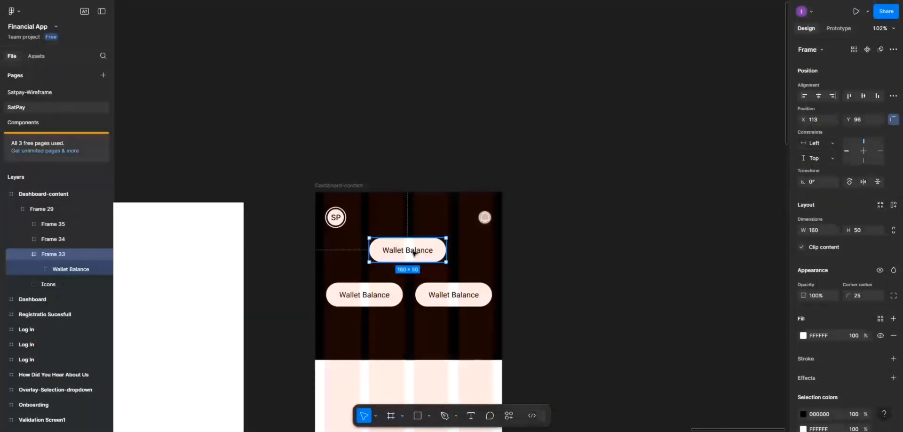
pyautogui.rightClick(415, 254)
pyautogui.moveTo(433, 319)
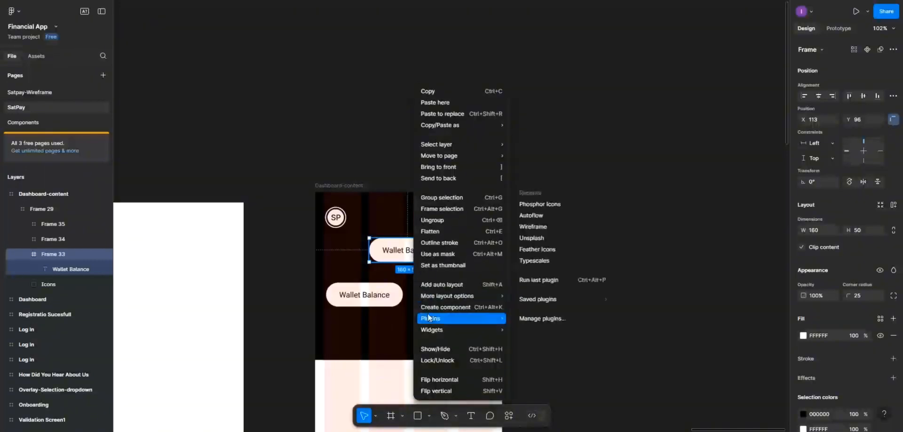
pyautogui.click(538, 205)
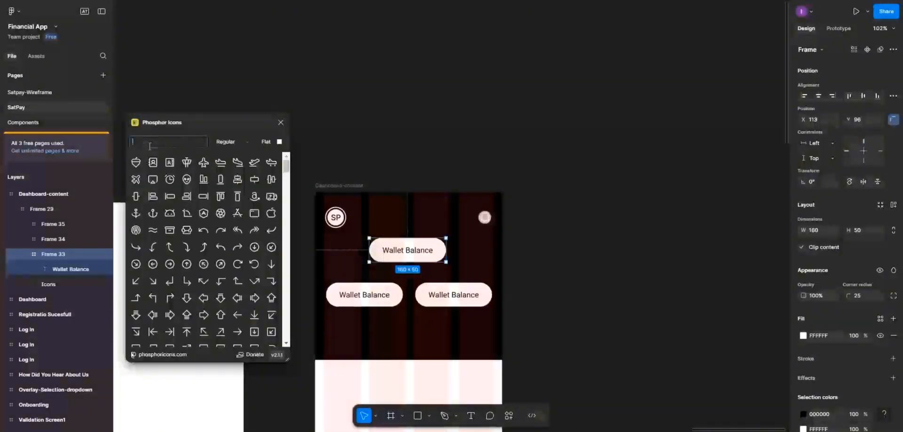
pyautogui.write('arrow -')
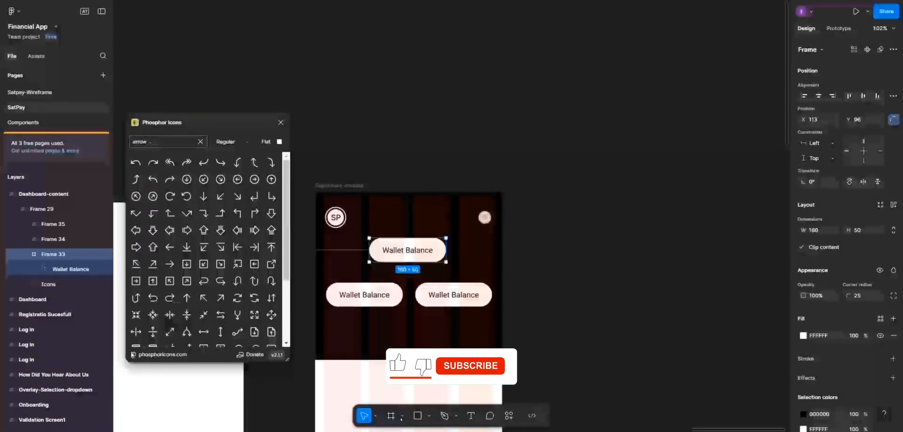
pyautogui.scroll(-2, 203, 250)
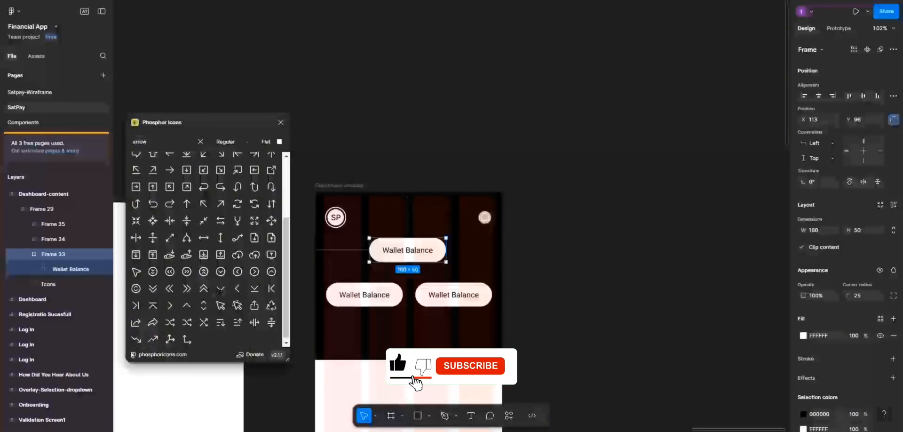
pyautogui.click(220, 289)
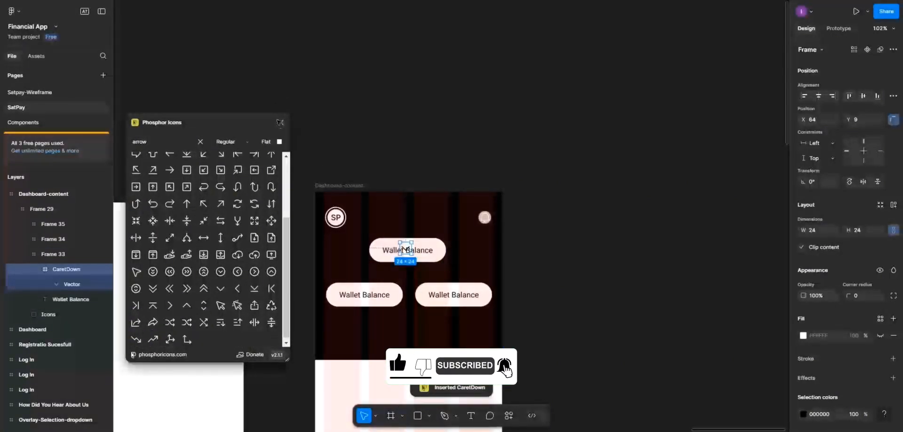
pyautogui.click(281, 123)
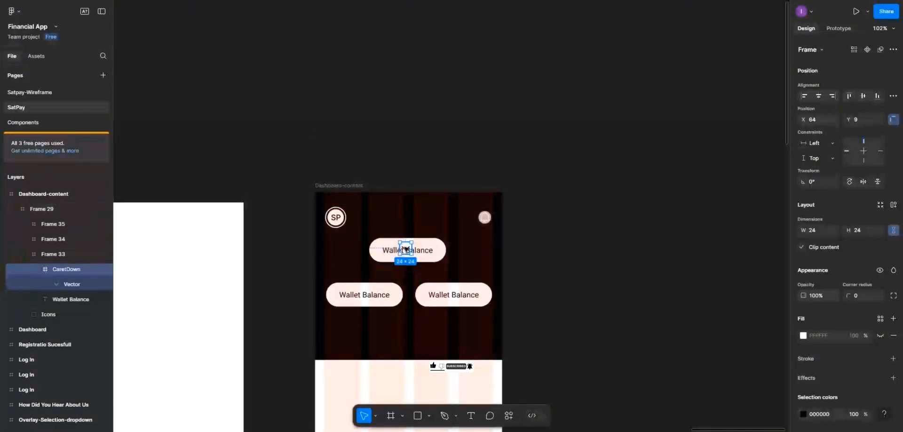
# Place the caret icon just right of the "Wallet Balance" text inside the pill and set the spacing between them to 3
pyautogui.moveTo(405, 248); pyautogui.dragTo(439, 252)
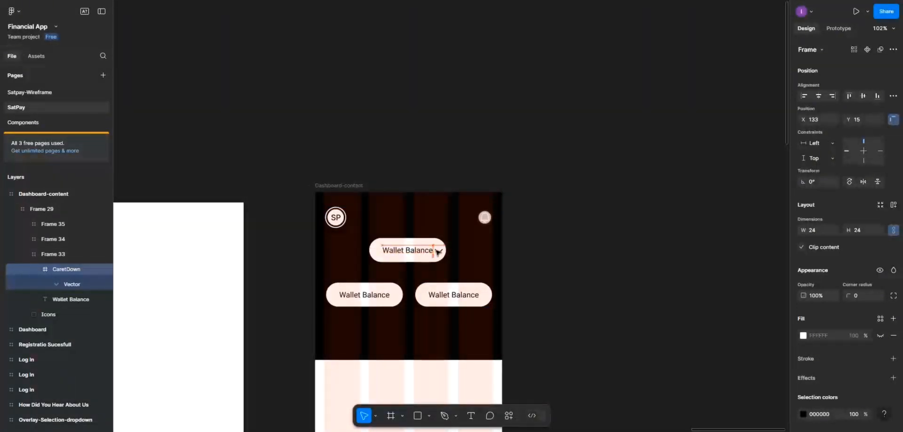
pyautogui.keyDown('shift'); pyautogui.click(411, 253); pyautogui.keyUp('shift')
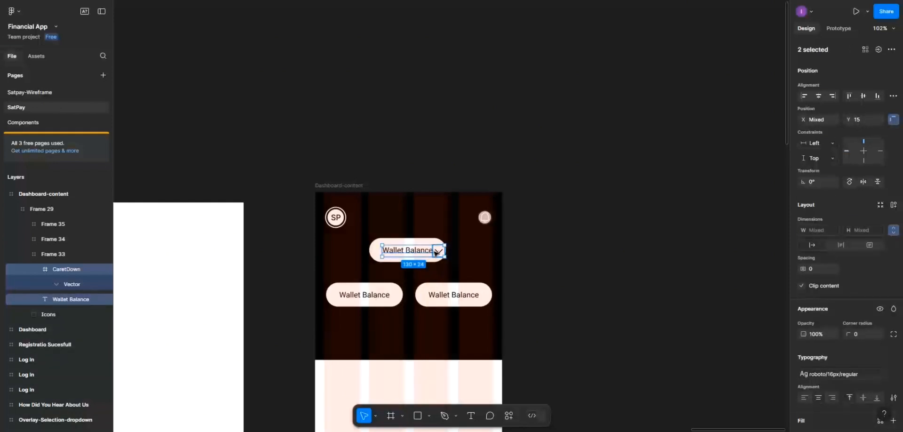
pyautogui.moveTo(436, 253); pyautogui.dragTo(430, 252)
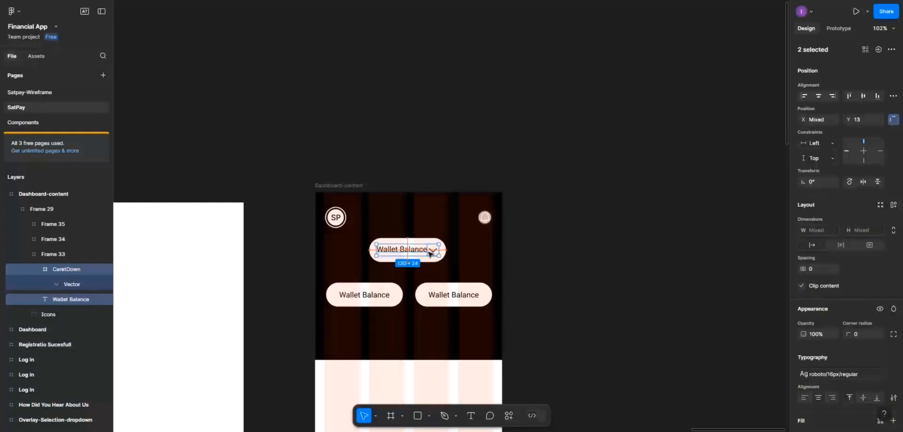
pyautogui.press('Down')
pyautogui.press('Up')
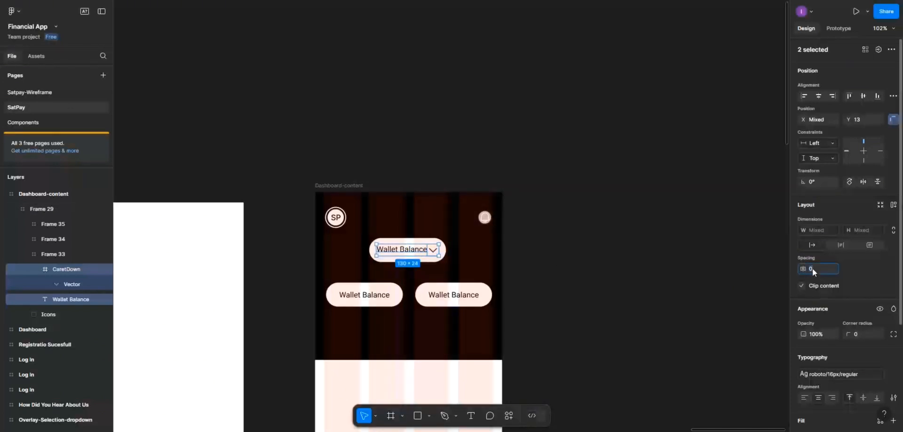
pyautogui.write('3')
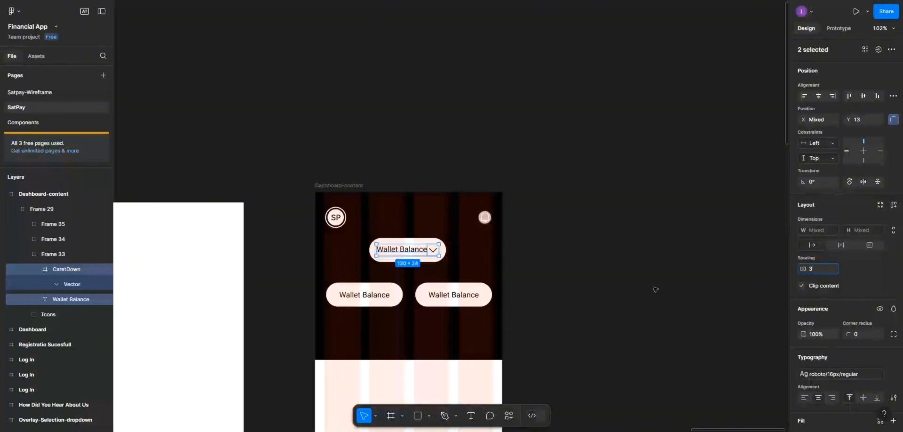
pyautogui.press('Return')
# Group the "Wallet Balance" text with the caret icon and centre the group horizontally in the pill
pyautogui.click(408, 256)
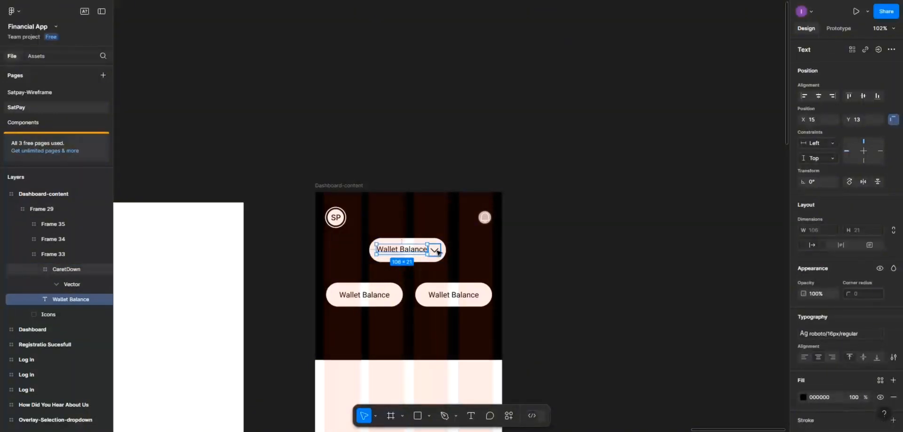
pyautogui.keyDown('shift'); pyautogui.click(437, 252); pyautogui.keyUp('shift')
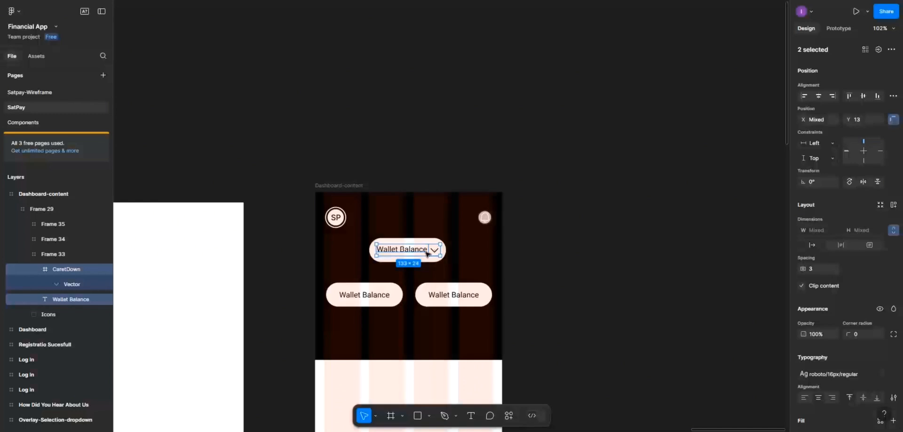
pyautogui.hotkey('ctrl', 'g')
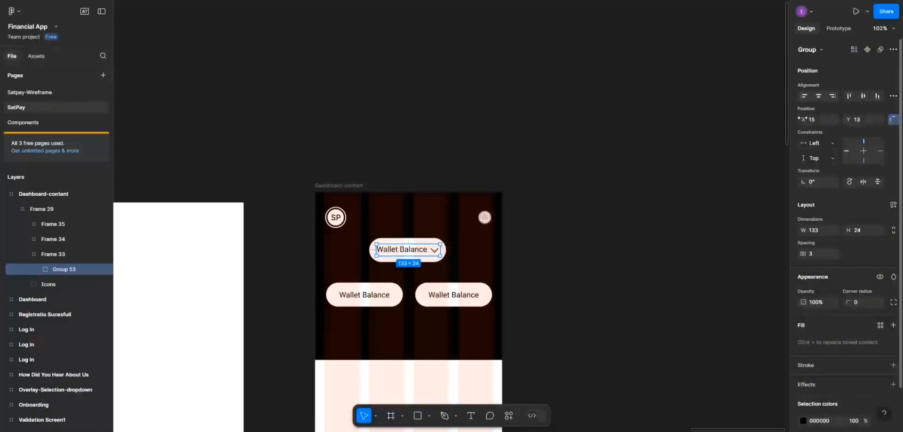
pyautogui.click(818, 98)
pyautogui.click(871, 97)
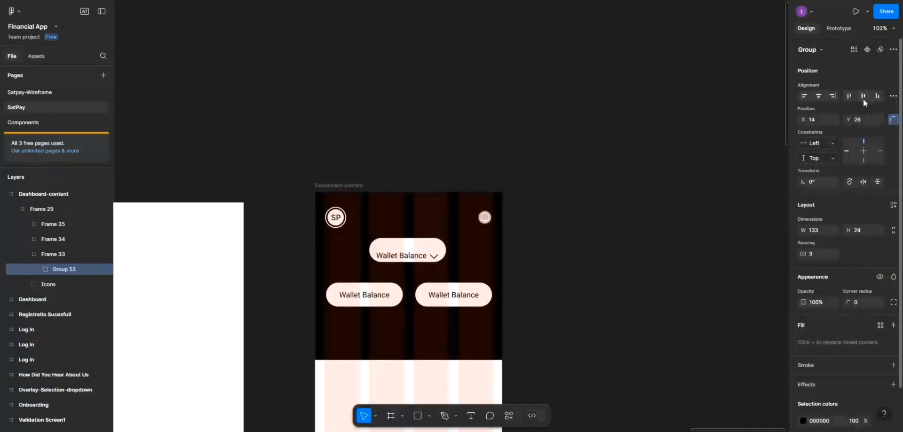
pyautogui.click(399, 248)
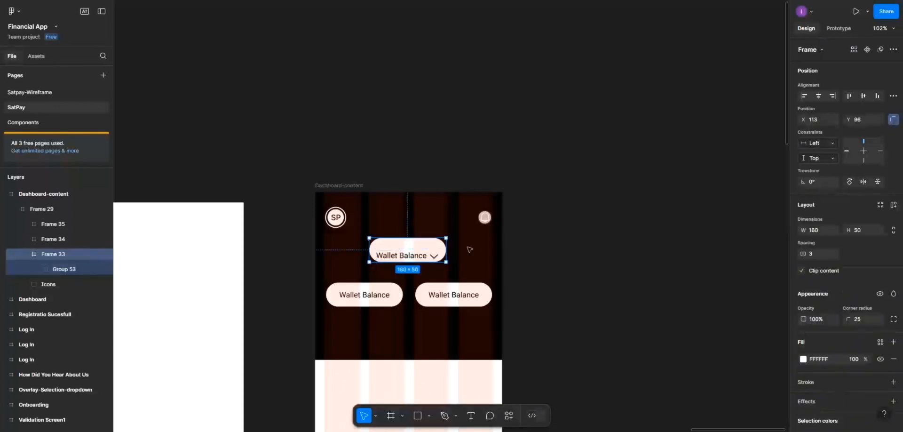
pyautogui.click(863, 96)
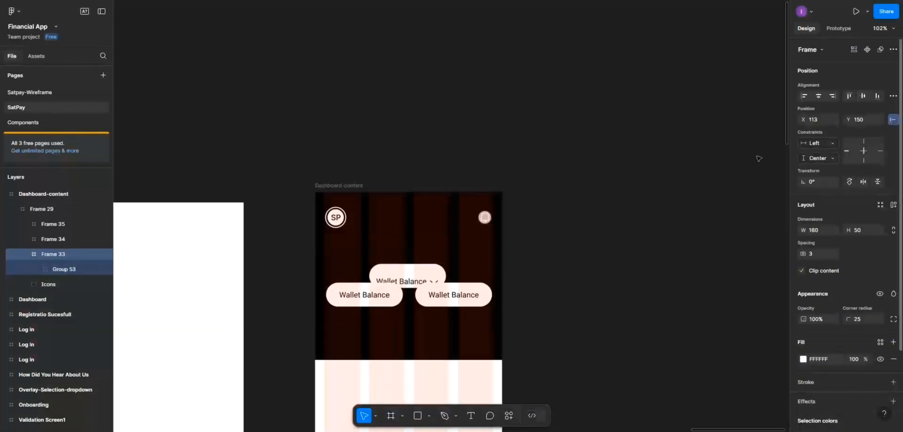
pyautogui.hotkey('ctrl', 'z')
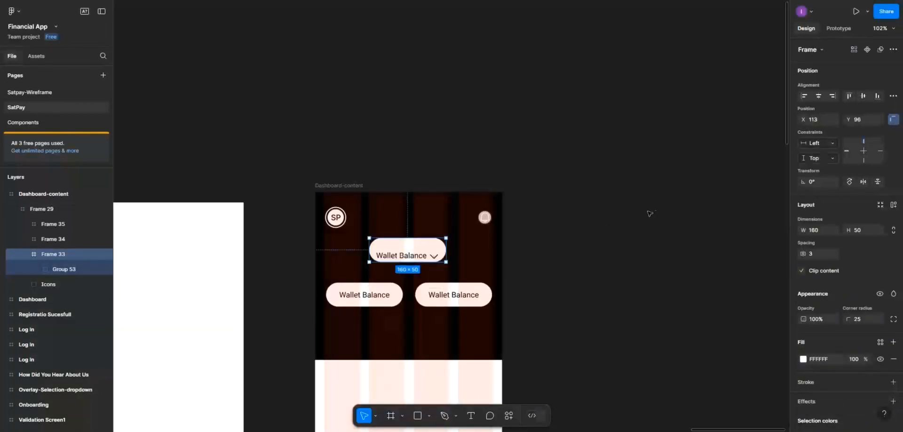
# Move the text and caret group up to the pill's vertical middle and centre it horizontally
pyautogui.click(392, 258)
pyautogui.moveTo(392, 258); pyautogui.dragTo(392, 252)
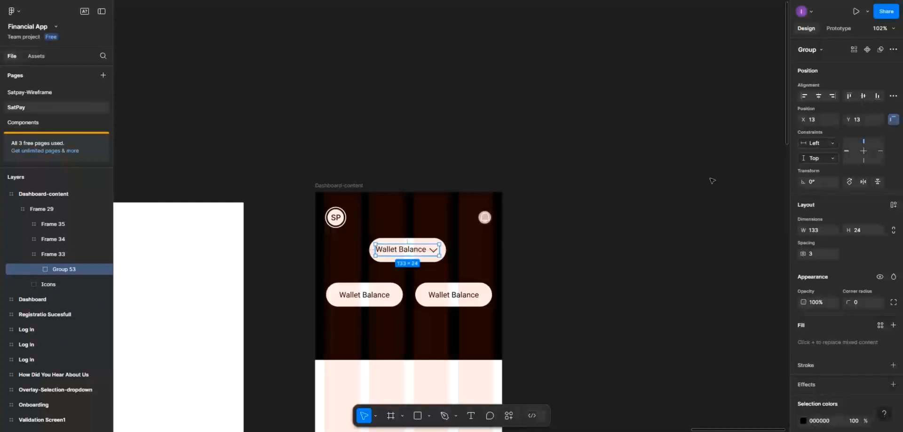
pyautogui.click(819, 98)
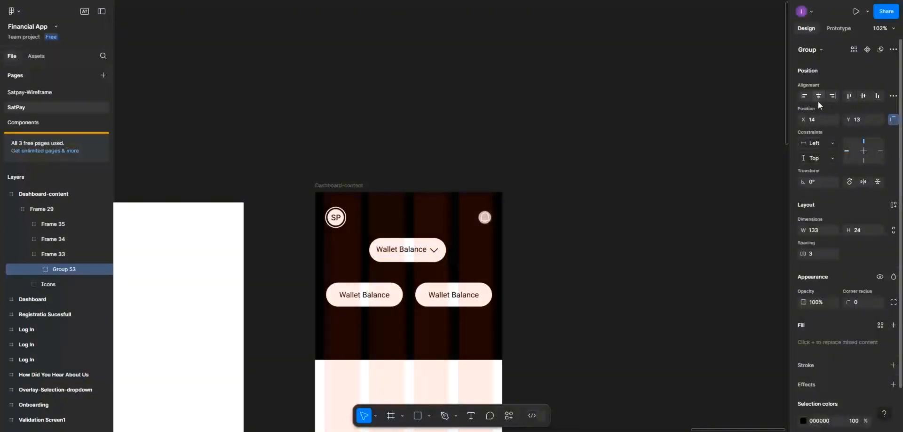
pyautogui.click(460, 249)
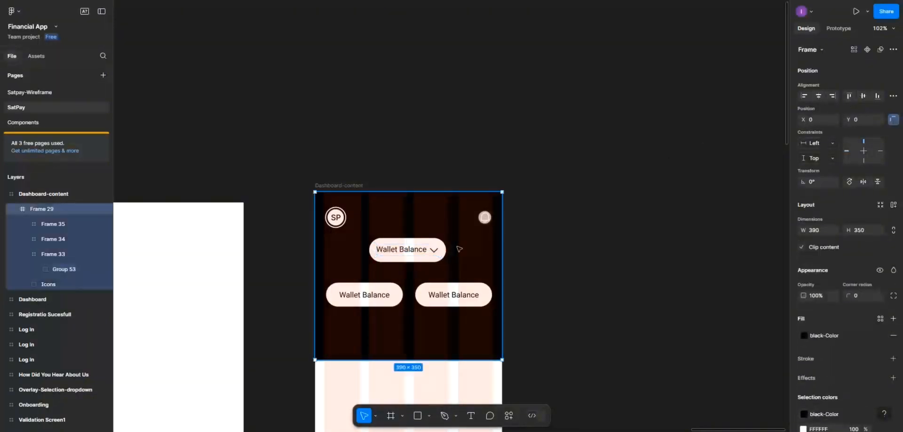
pyautogui.doubleClick(404, 253)
pyautogui.doubleClick(404, 253)
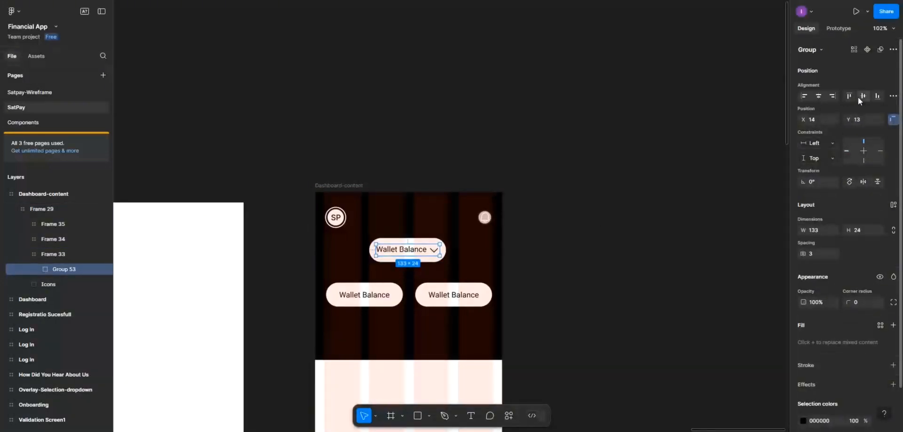
pyautogui.click(476, 250)
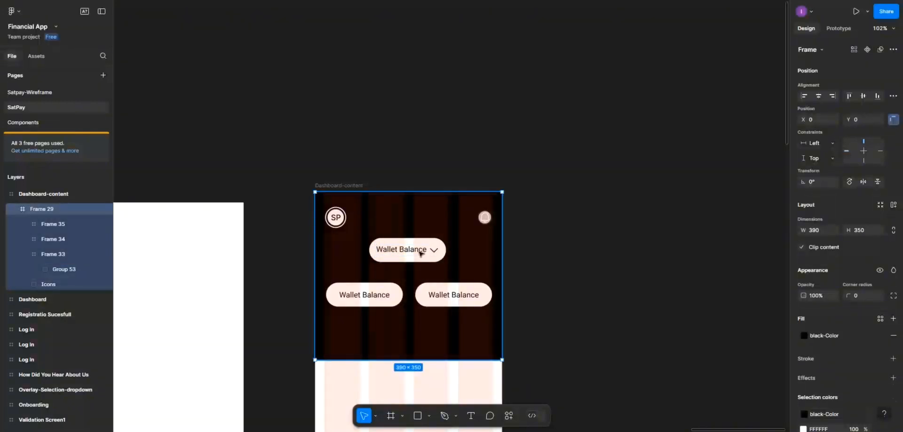
# Ungroup the "Wallet Balance" text and caret icon, align their vertical centres and group them again
pyautogui.click(421, 254)
pyautogui.click(421, 253)
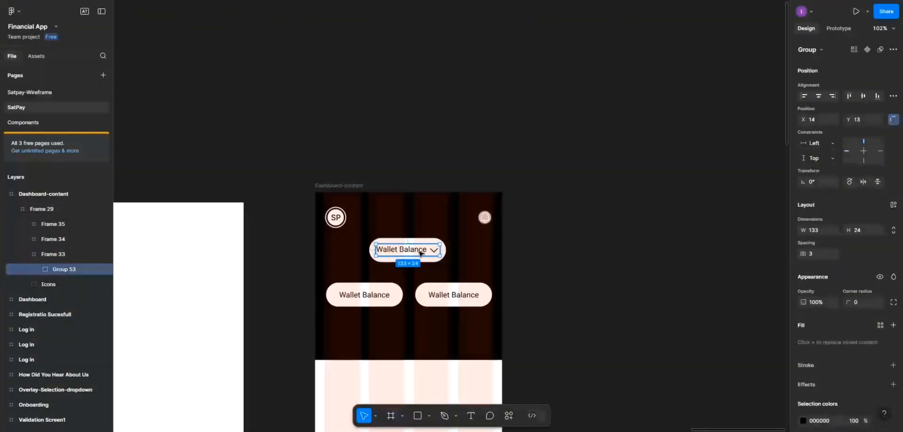
pyautogui.rightClick(420, 253)
pyautogui.click(448, 232)
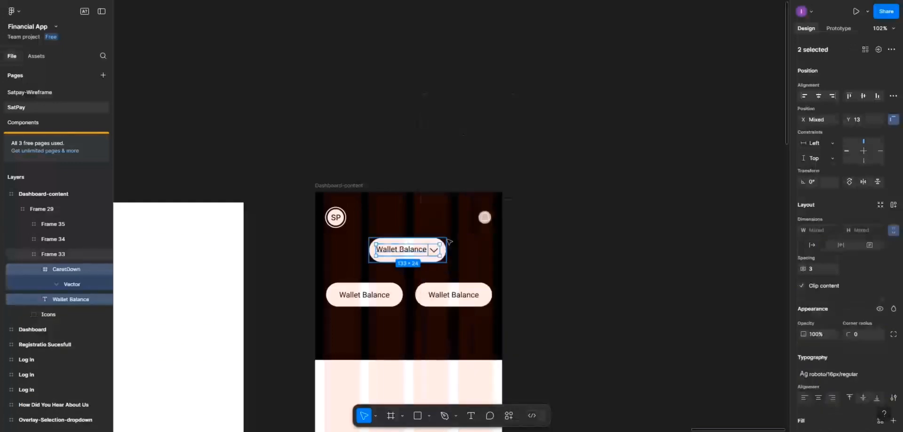
pyautogui.click(864, 97)
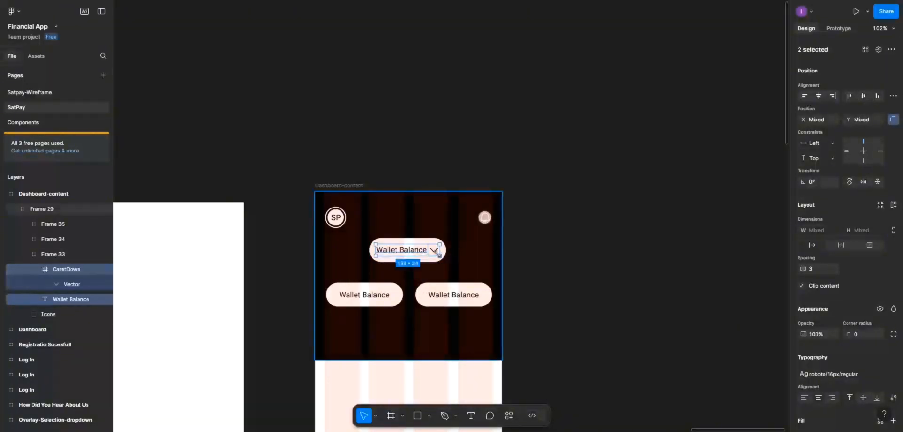
pyautogui.hotkey('ctrl', 'g')
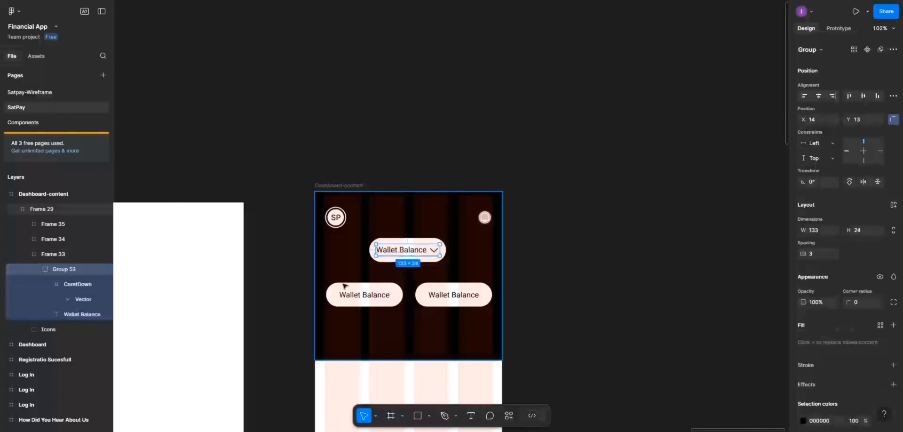
pyautogui.click(399, 235)
pyautogui.doubleClick(397, 253)
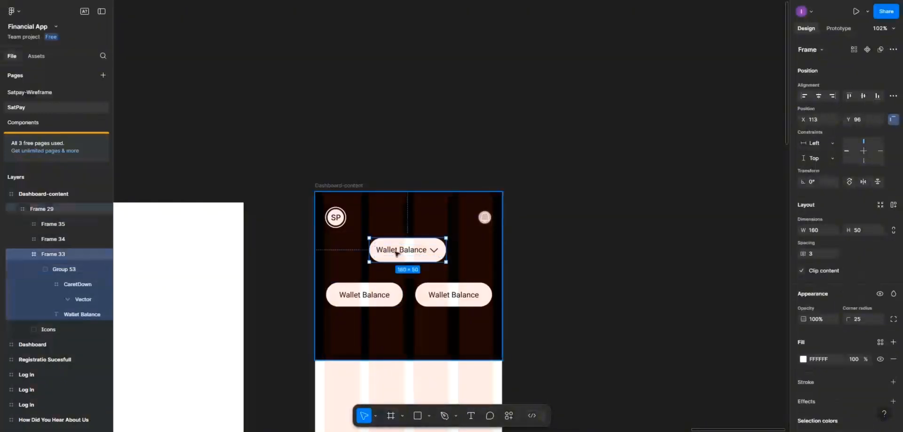
pyautogui.click(399, 253)
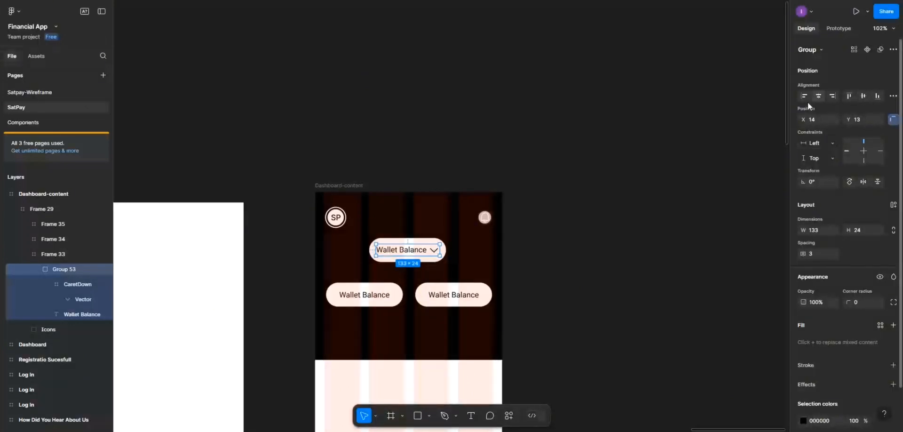
pyautogui.click(476, 255)
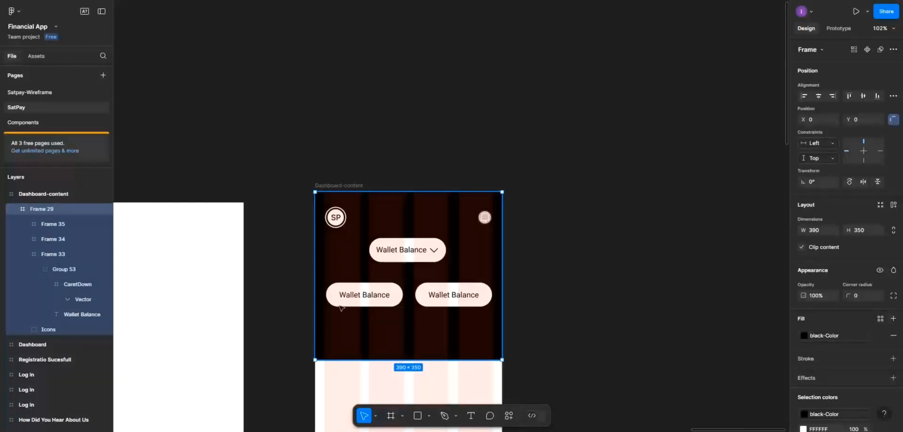
# Change the text of the left pill in the row below Wallet Balance to "Fund Wallet"
pyautogui.click(350, 296)
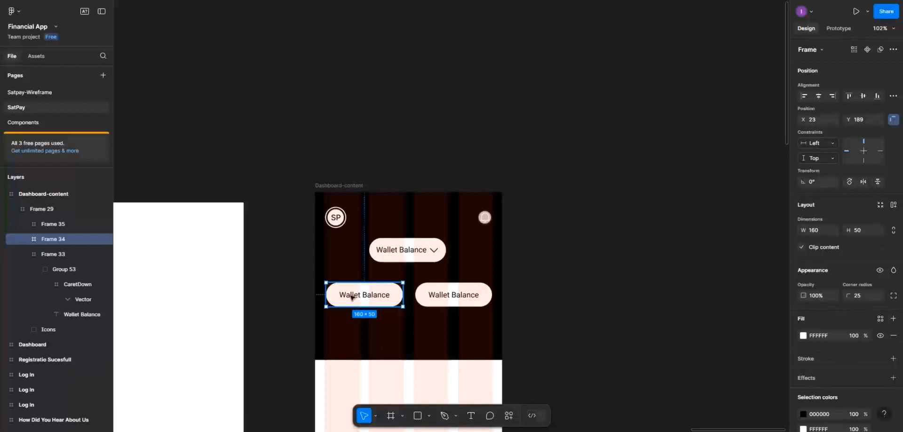
pyautogui.doubleClick(351, 296)
pyautogui.doubleClick(353, 295)
pyautogui.click(363, 295)
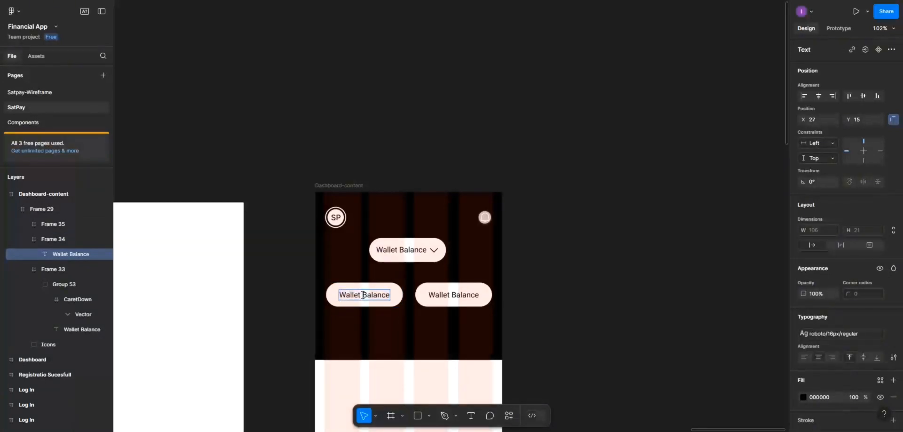
pyautogui.moveTo(363, 295); pyautogui.dragTo(395, 294)
pyautogui.press('BackSpace')
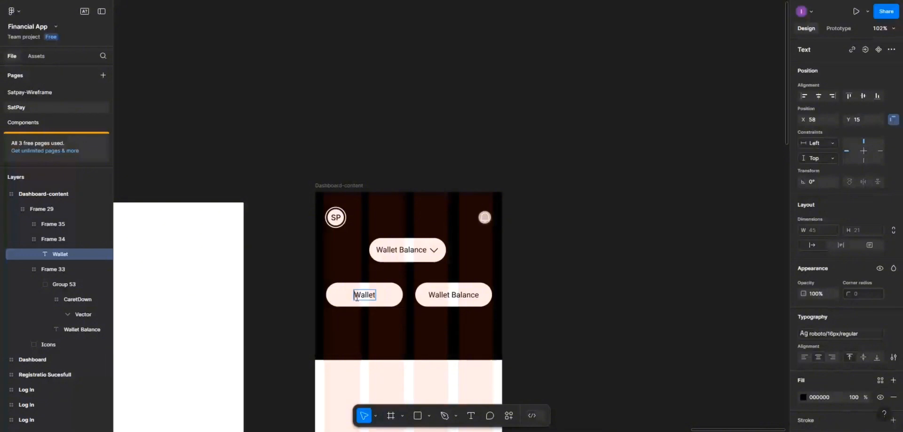
pyautogui.write('Fund')
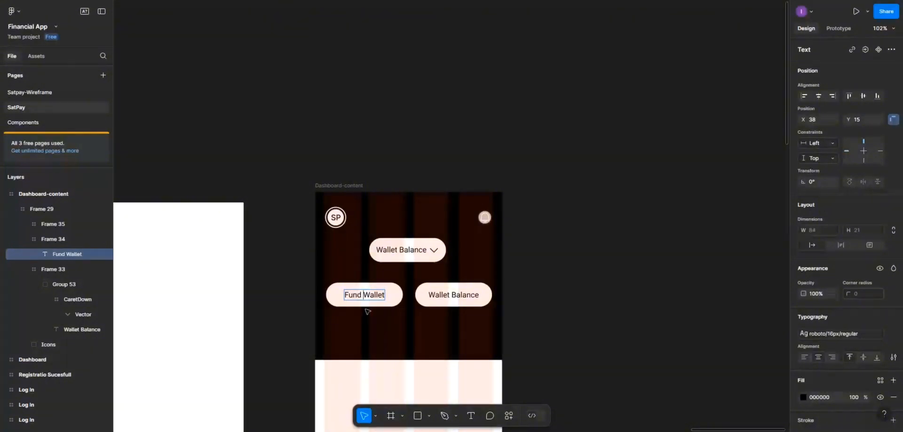
# Apply the roboto/16px medium text style to the "Fund Wallet" text
pyautogui.press('Escape')
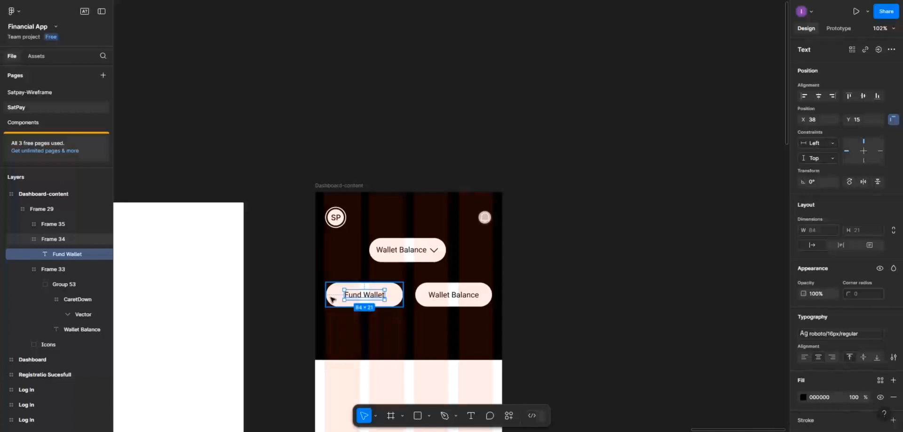
pyautogui.click(346, 307)
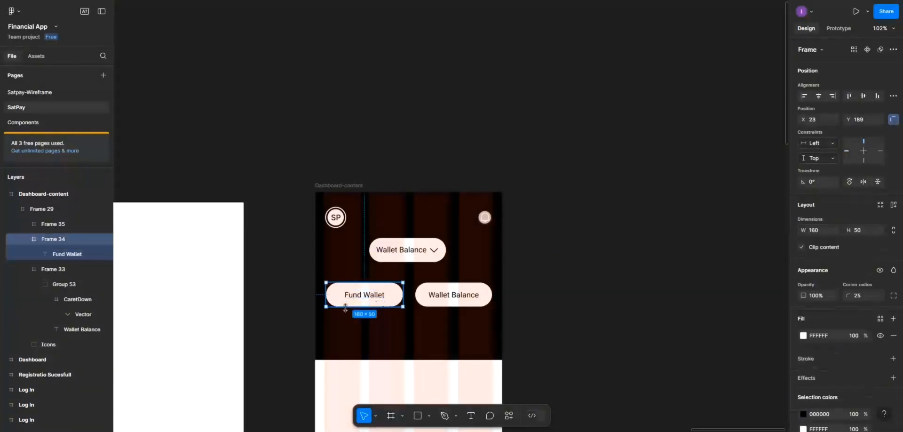
pyautogui.click(371, 299)
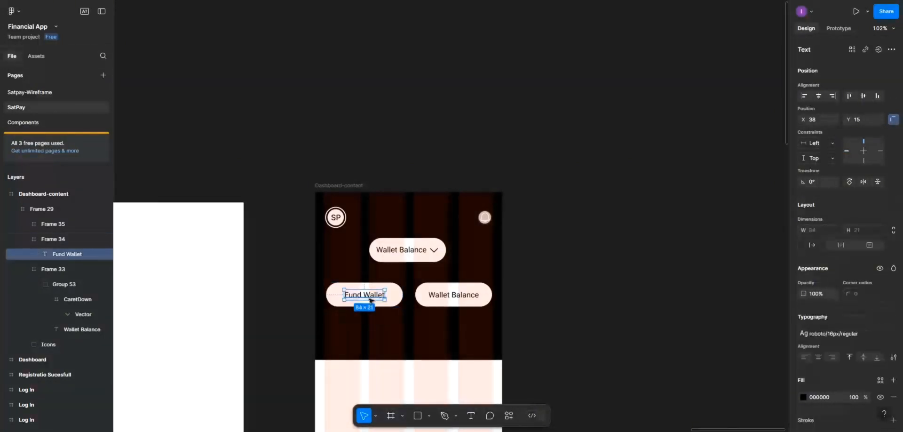
pyautogui.scroll(-1, 870, 312)
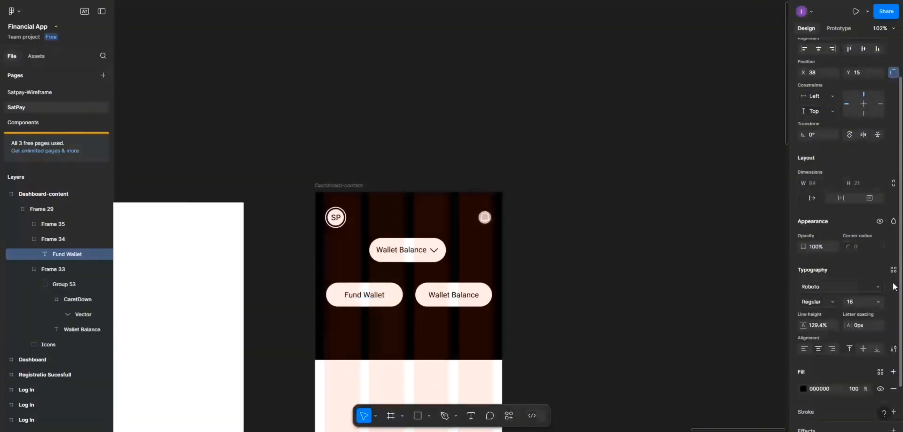
pyautogui.click(894, 286)
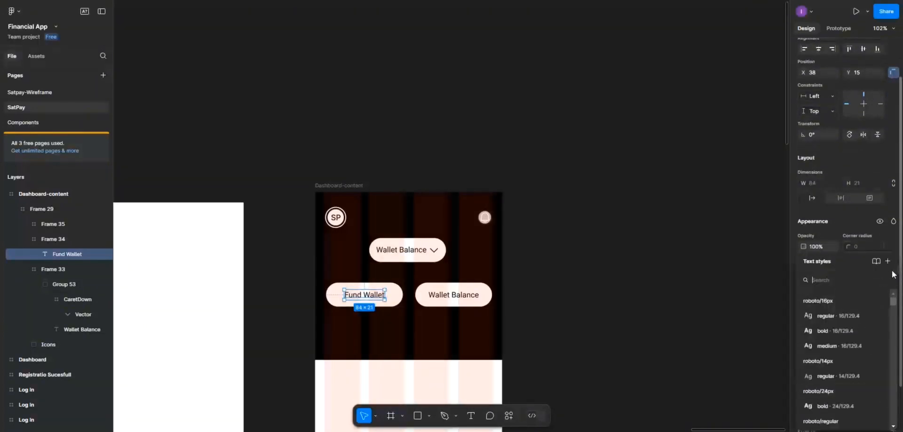
pyautogui.click(843, 346)
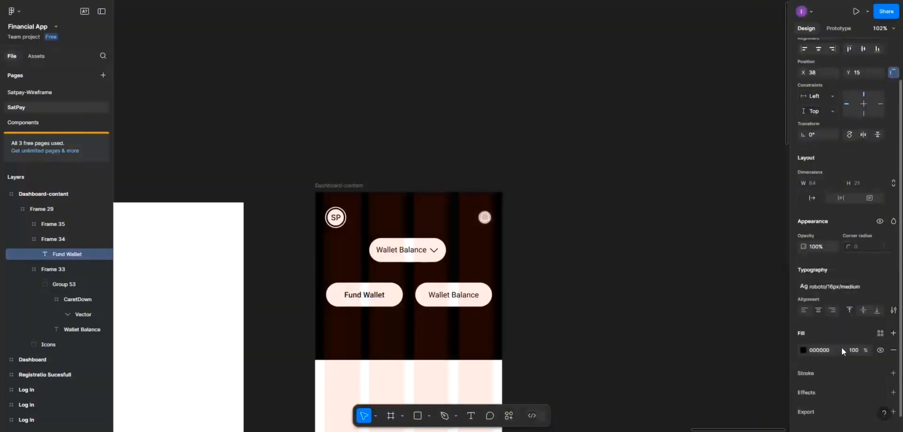
# Set the fill of the "Fund Wallet" text to white (FFFFFF)
pyautogui.click(330, 295)
pyautogui.doubleClick(355, 296)
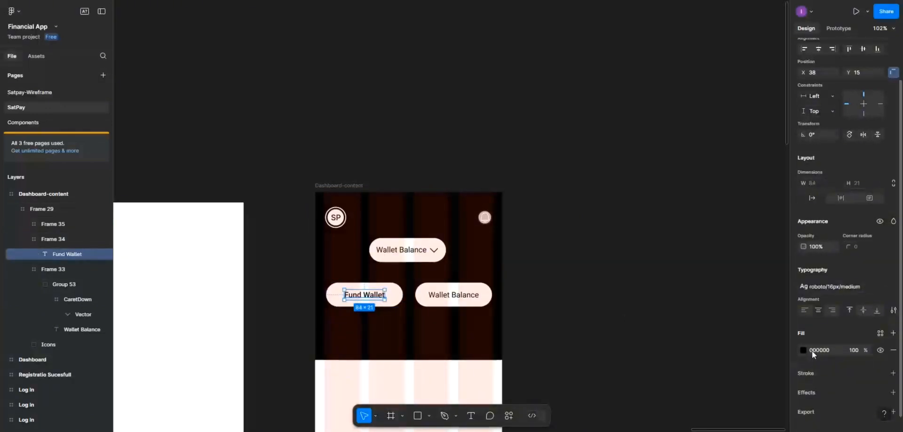
pyautogui.click(802, 349)
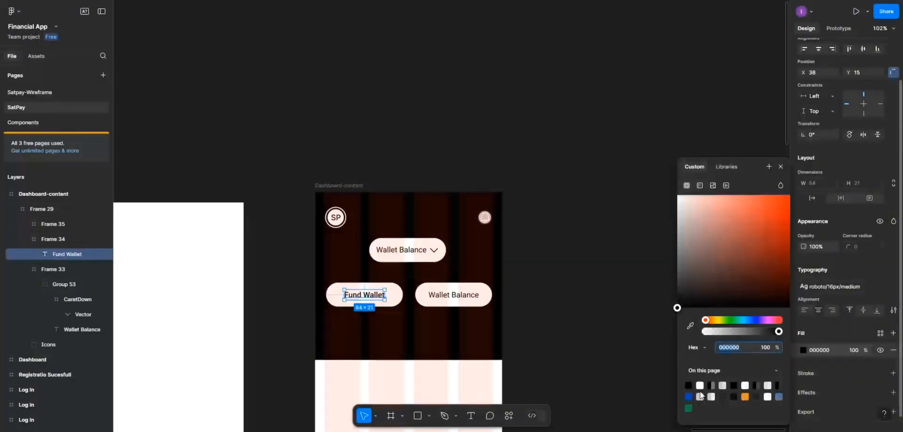
pyautogui.click(700, 385)
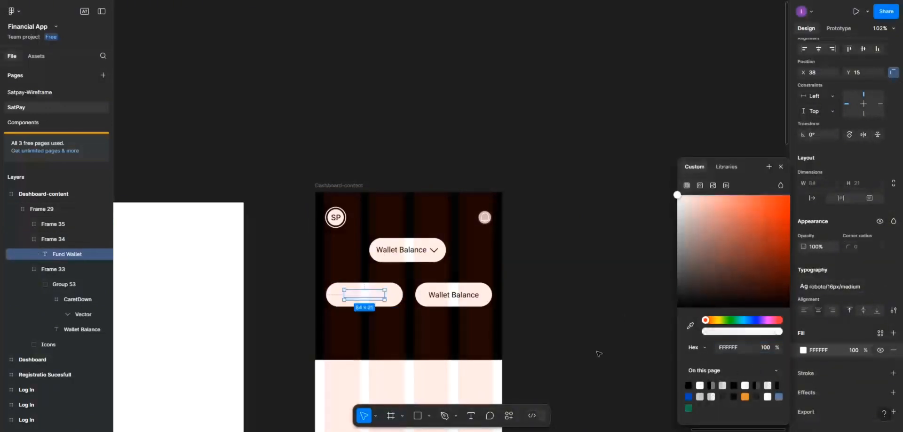
# Recolour the "Fund Wallet" pill to dark grey 222121 and give its text a white FFFFFF fill
pyautogui.click(396, 295)
pyautogui.click(804, 367)
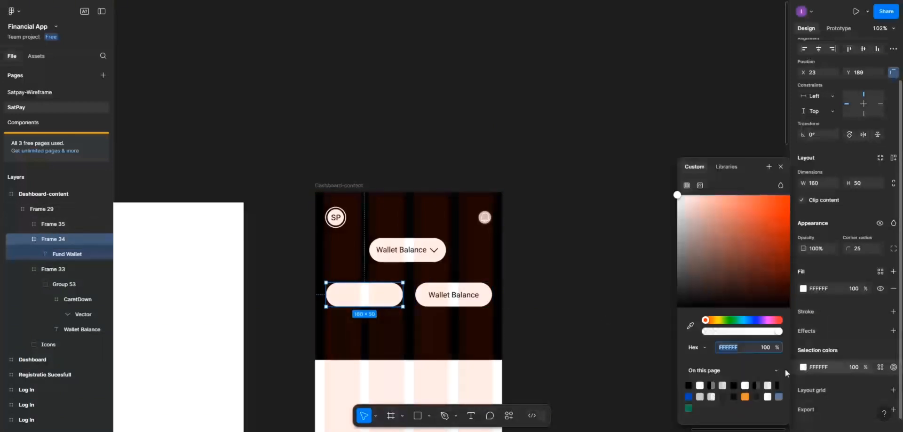
pyautogui.click(723, 396)
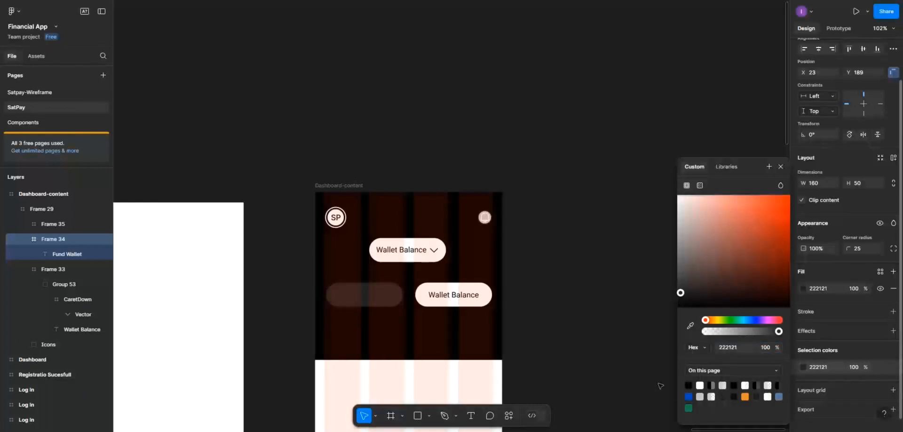
pyautogui.press('Return')
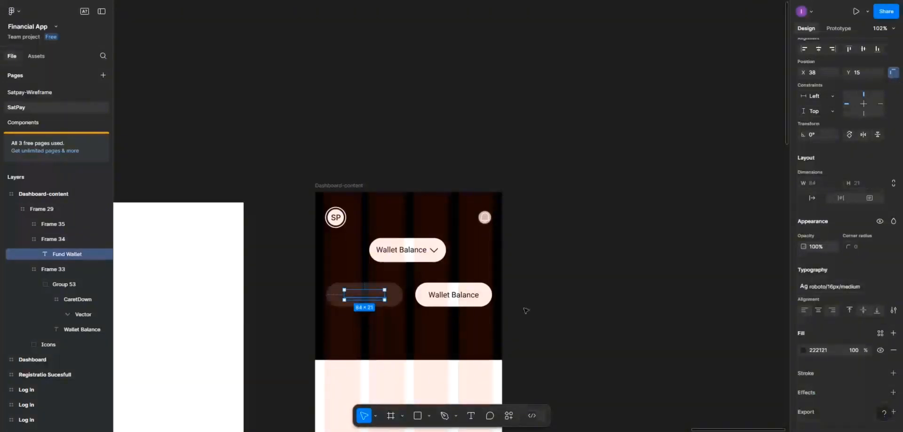
pyautogui.click(800, 349)
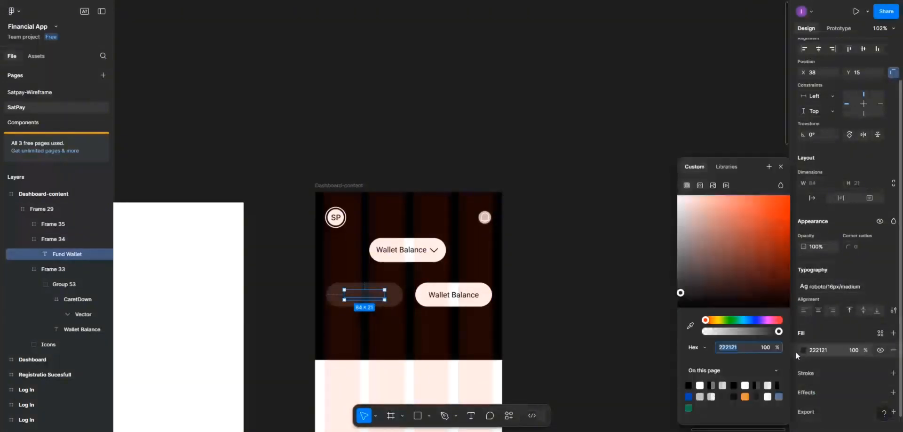
pyautogui.click(701, 385)
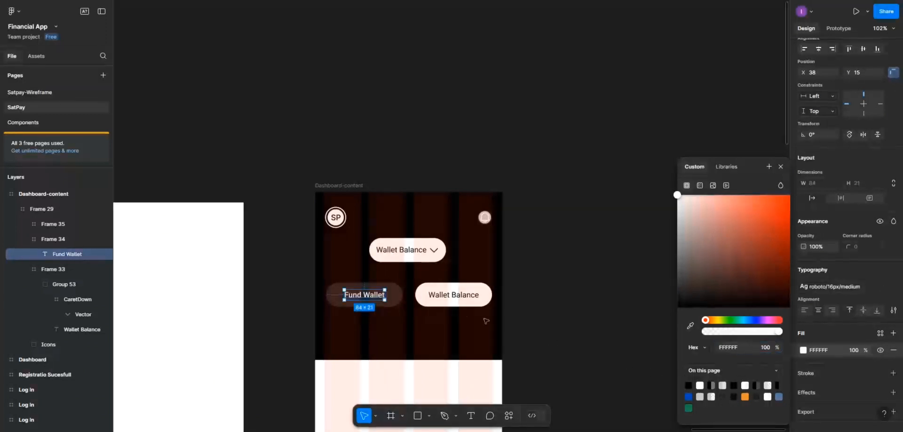
# Hide the 4-column layout grid on the Dashboard-content frame
pyautogui.click(394, 299)
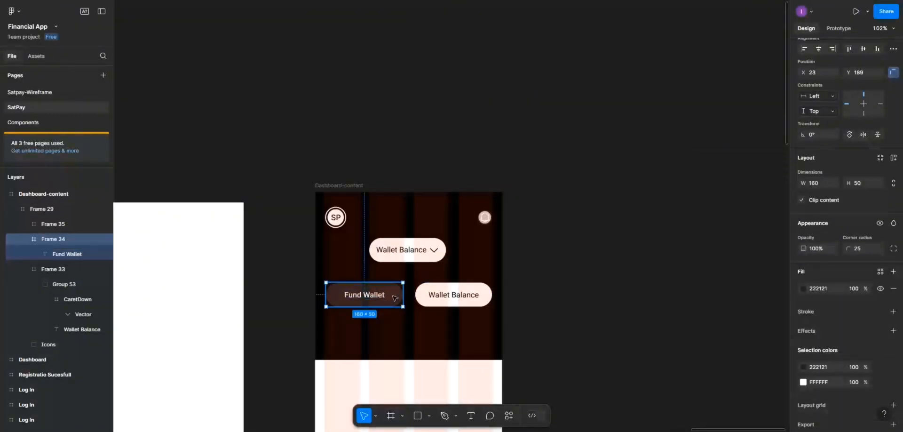
pyautogui.click(338, 185)
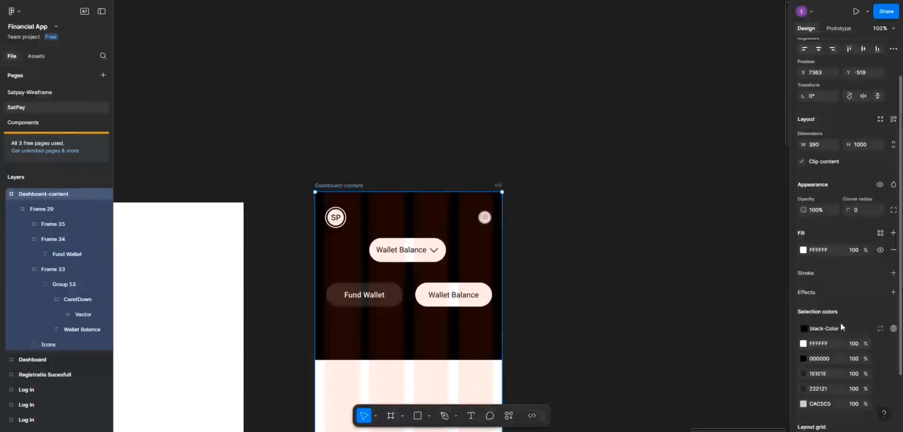
pyautogui.scroll(-3, 840, 323)
pyautogui.click(868, 376)
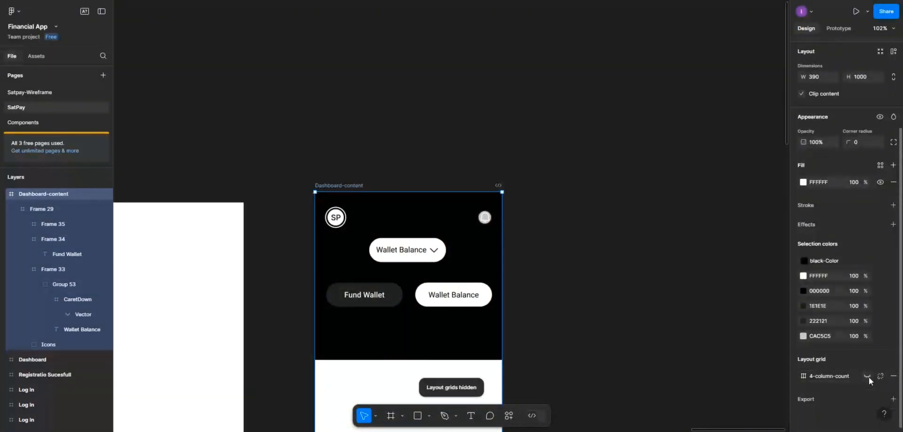
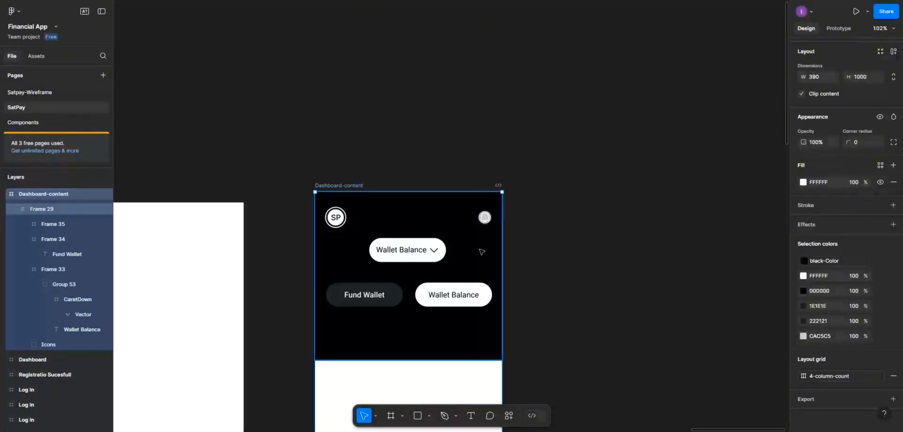
# Add a white (FFFFFF) inside stroke of weight 1 to the "Fund Wallet" pill
pyautogui.click(378, 294)
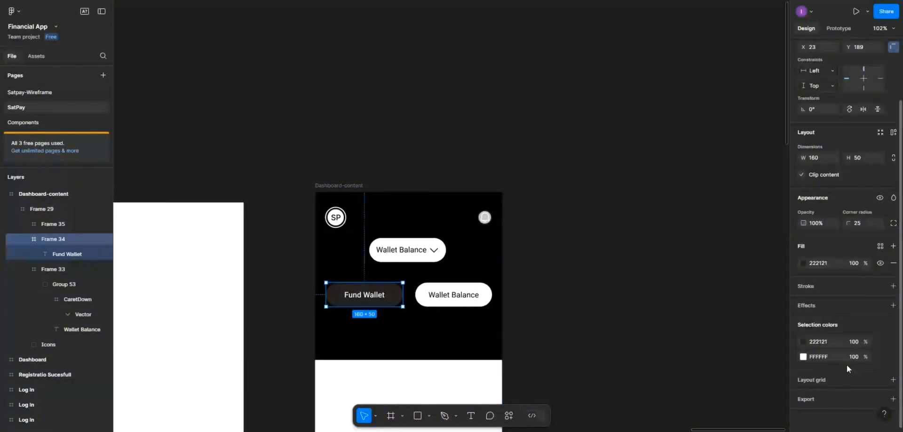
pyautogui.click(893, 287)
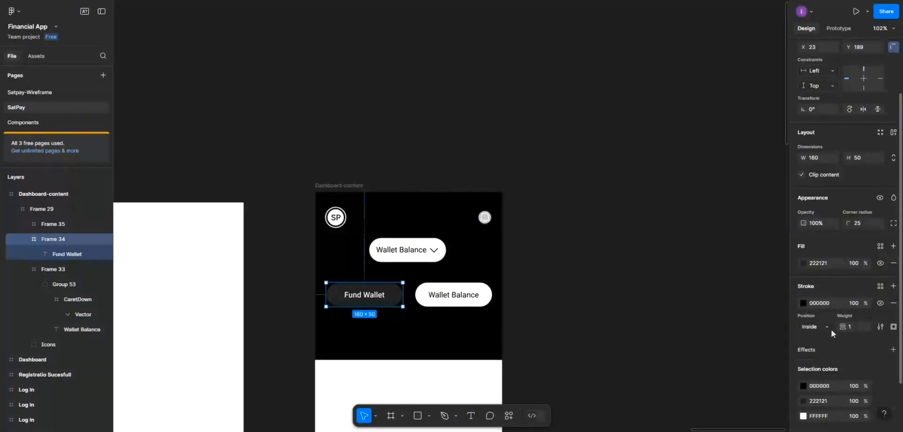
pyautogui.click(803, 303)
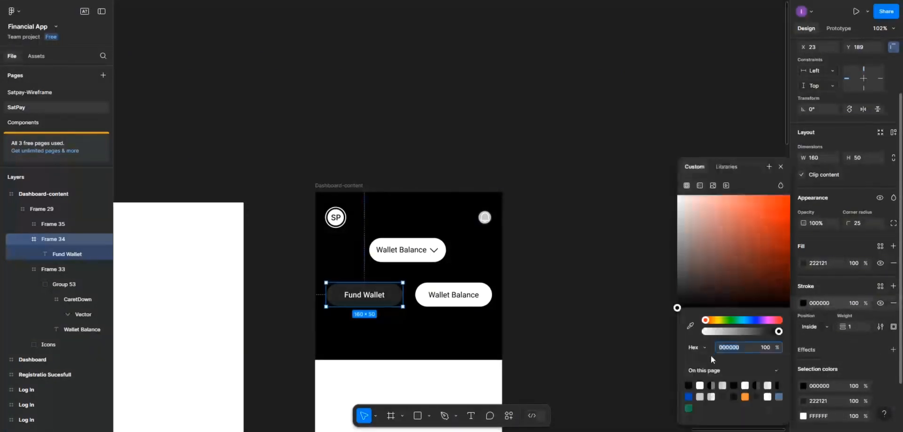
pyautogui.click(700, 385)
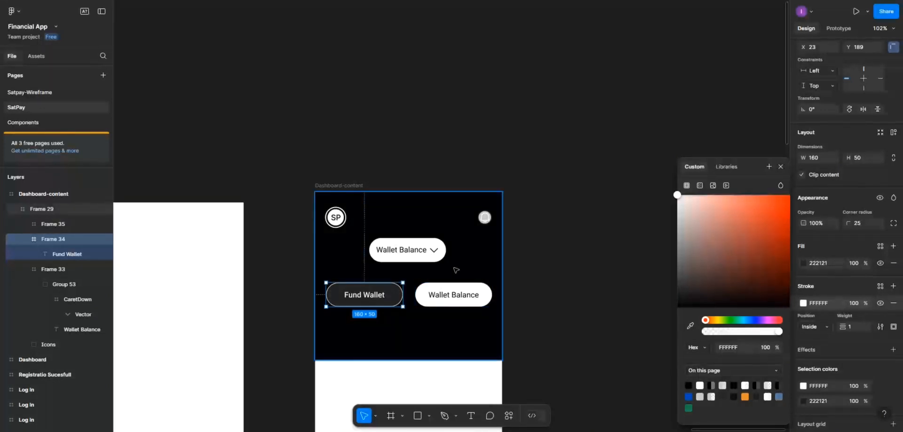
# Change the text of the white pill beside "Fund Wallet" to "Delivery"
pyautogui.click(448, 289)
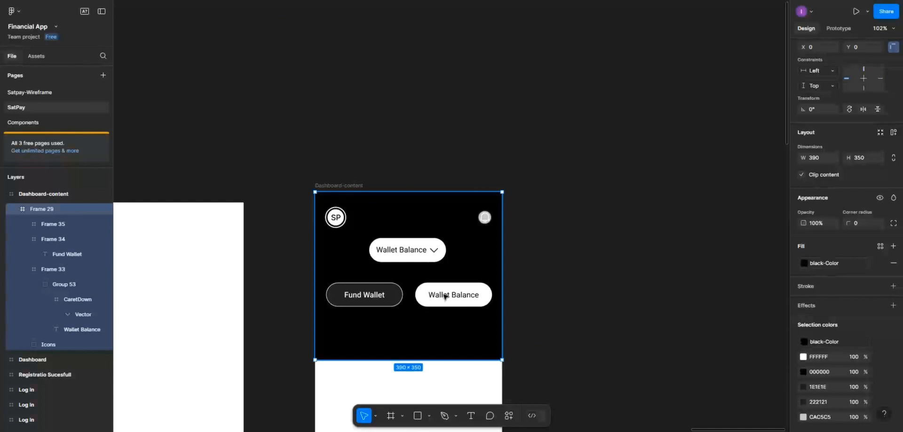
pyautogui.doubleClick(445, 297)
pyautogui.doubleClick(445, 296)
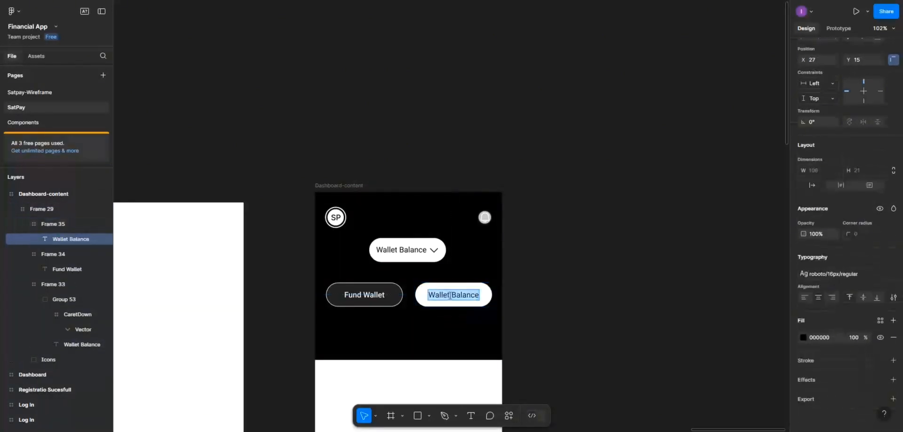
pyautogui.click(451, 295)
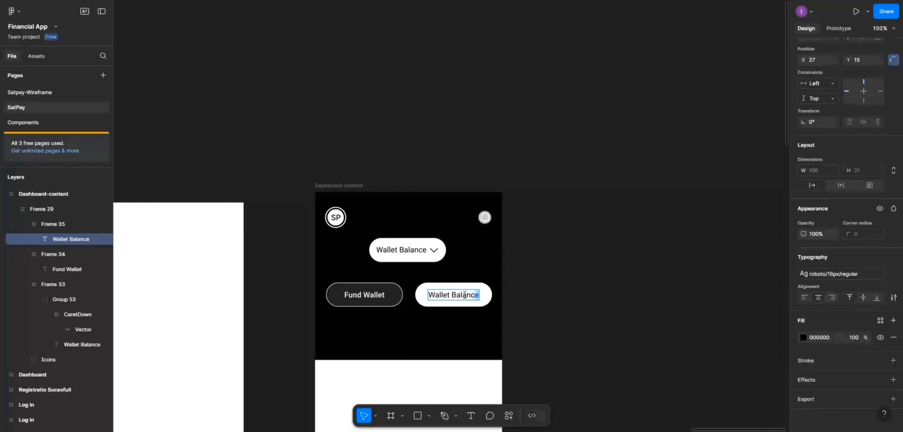
pyautogui.moveTo(465, 295); pyautogui.dragTo(434, 293)
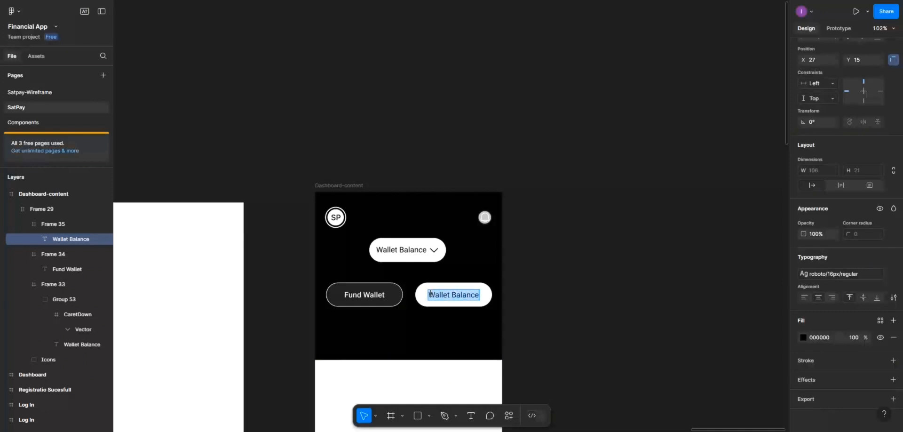
pyautogui.write('Del')
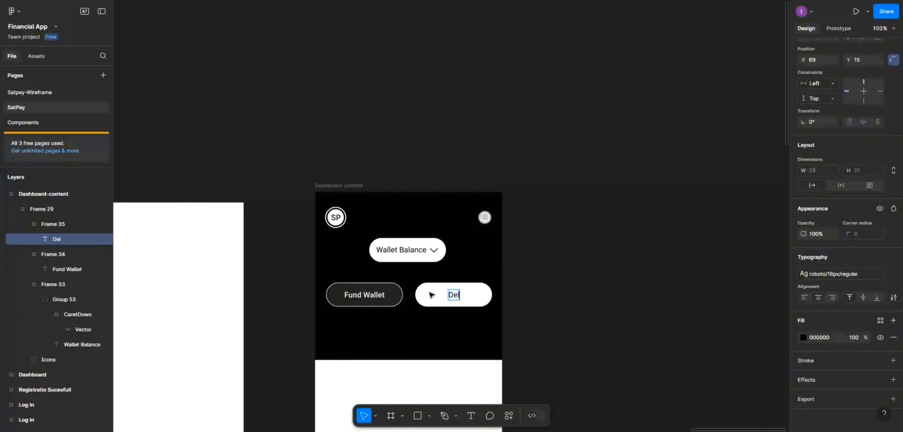
pyautogui.write('ivery')
pyautogui.press('Escape')
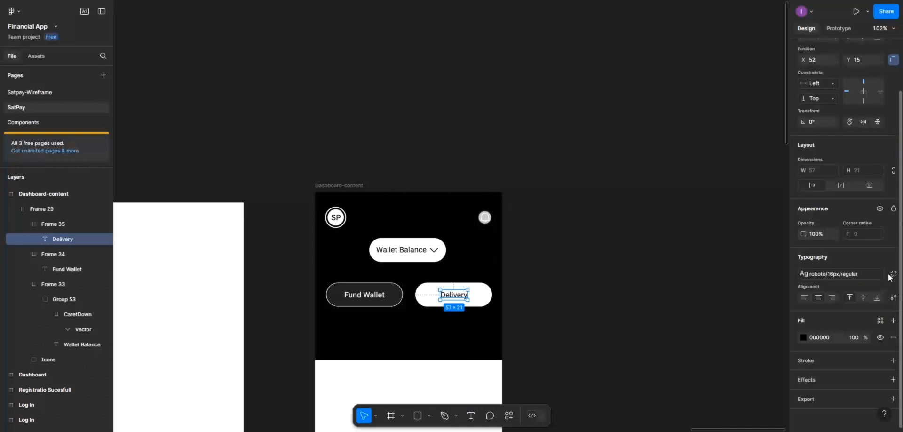
# Apply the roboto/16px medium style to the "Delivery" text and centre it horizontally and vertically in its pill
pyautogui.click(891, 274)
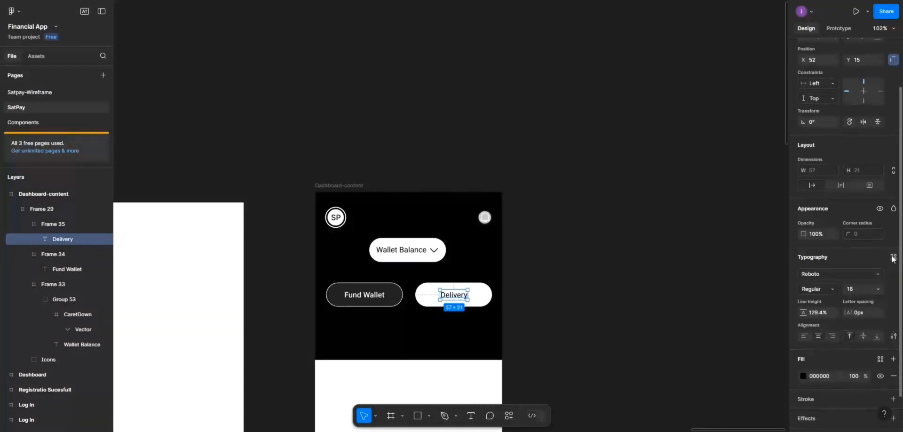
pyautogui.click(893, 257)
pyautogui.click(842, 344)
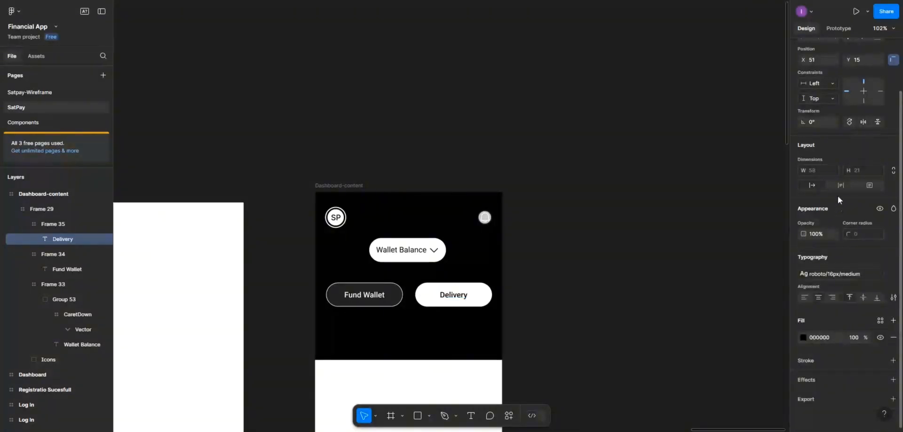
pyautogui.scroll(3, 829, 141)
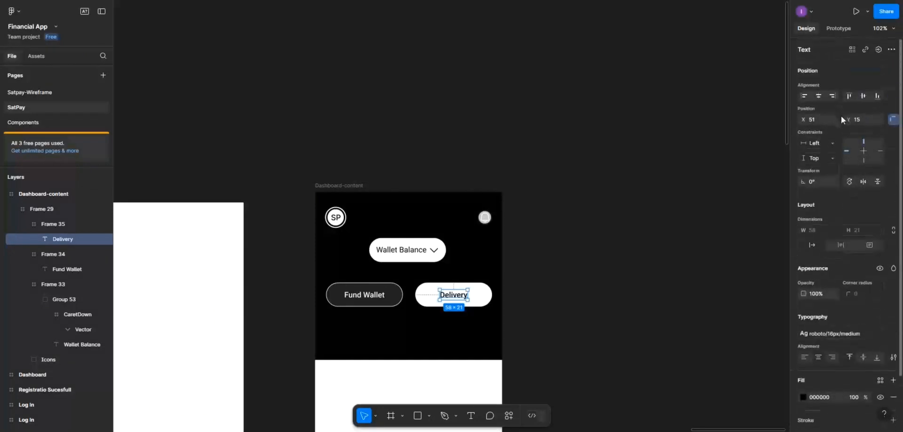
pyautogui.click(819, 95)
pyautogui.click(863, 95)
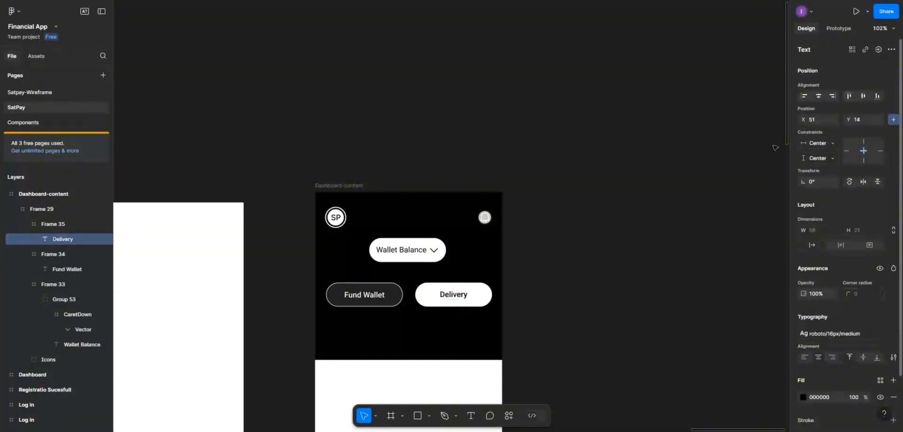
# Shrink the bell vector to about 15 × 16 and centre it horizontally and vertically inside its grey circle
pyautogui.click(464, 324)
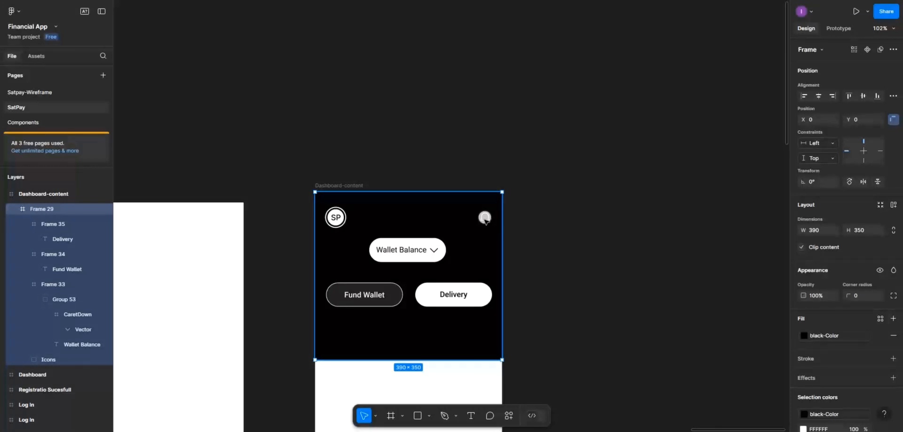
pyautogui.click(484, 219)
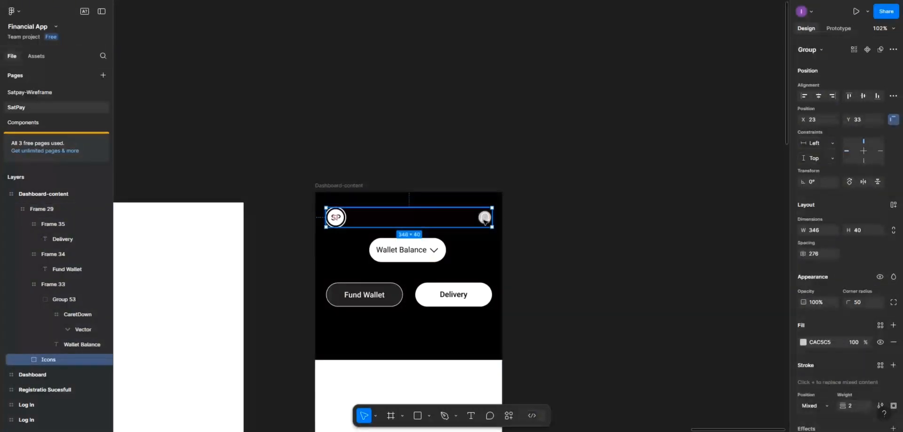
pyautogui.click(485, 220)
pyautogui.click(485, 219)
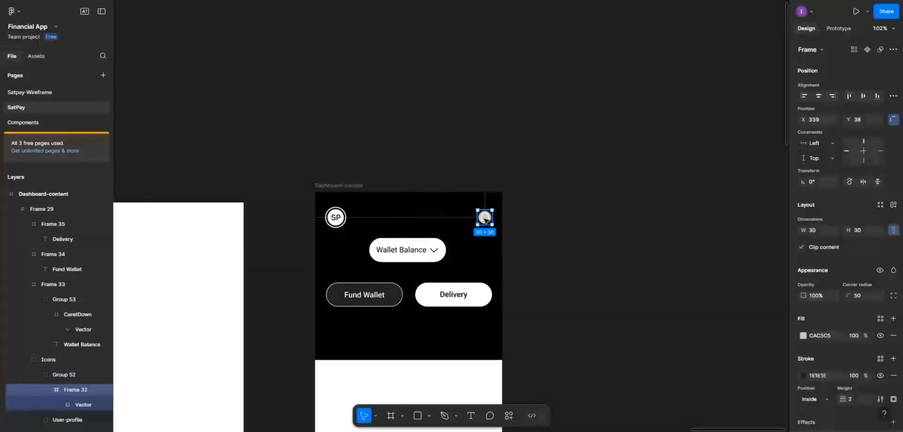
pyautogui.scroll(3, 484, 220)
pyautogui.scroll(3, 483, 222)
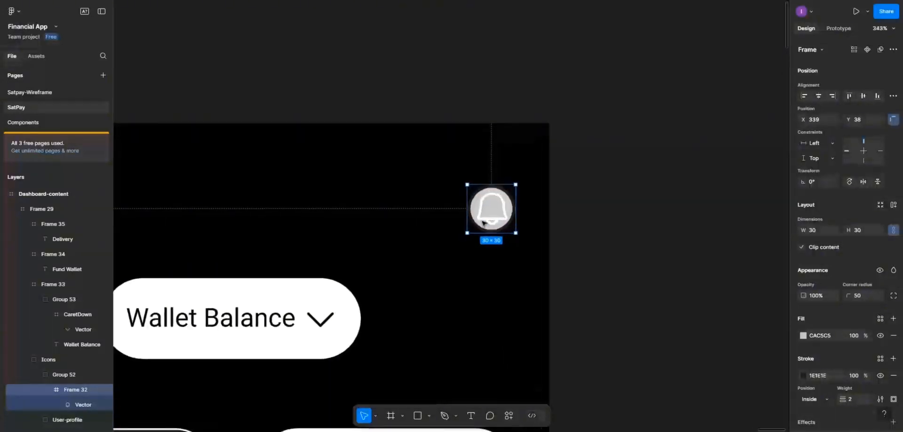
pyautogui.doubleClick(484, 220)
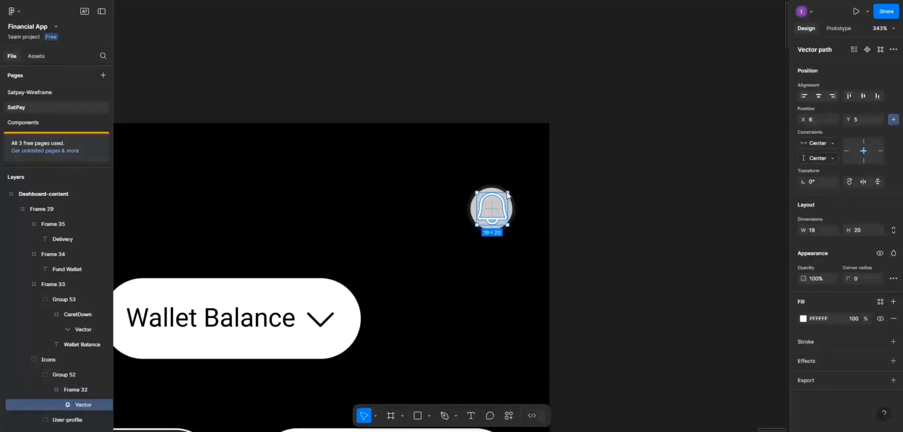
pyautogui.moveTo(506, 192); pyautogui.dragTo(502, 198)
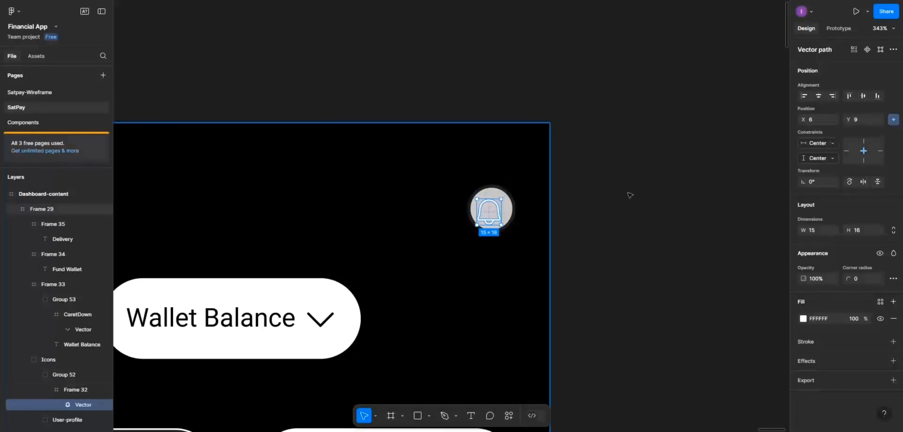
pyautogui.click(818, 96)
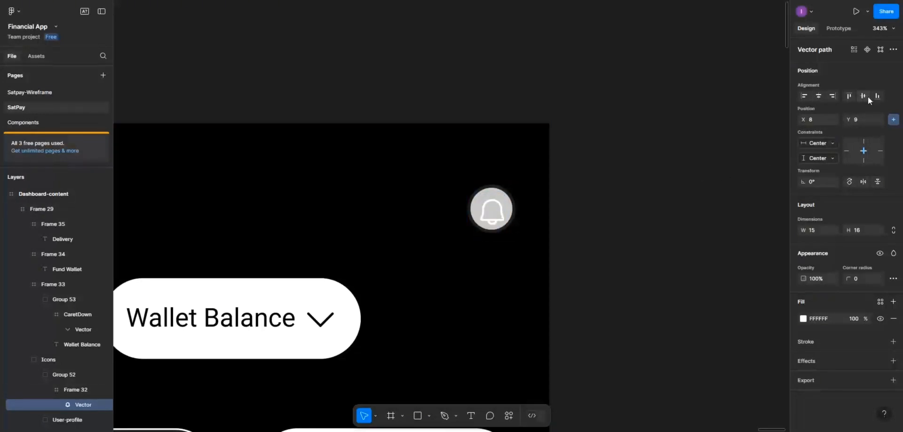
pyautogui.click(866, 96)
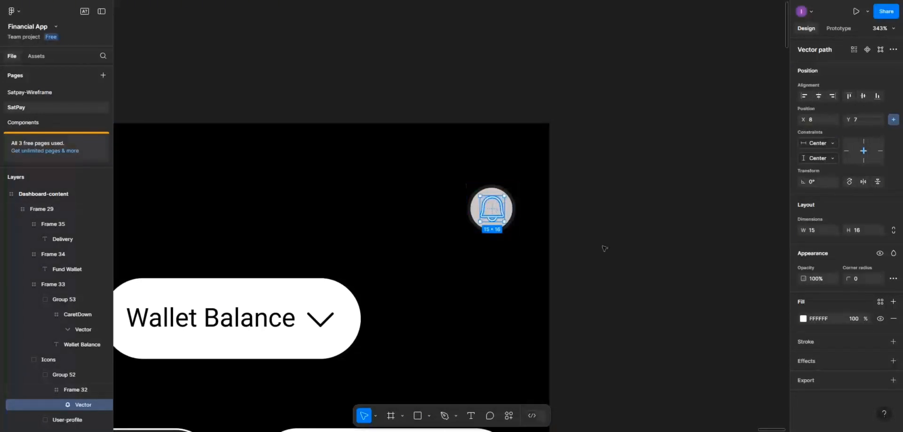
# Change the bell icon's fill to black (000000)
pyautogui.click(803, 318)
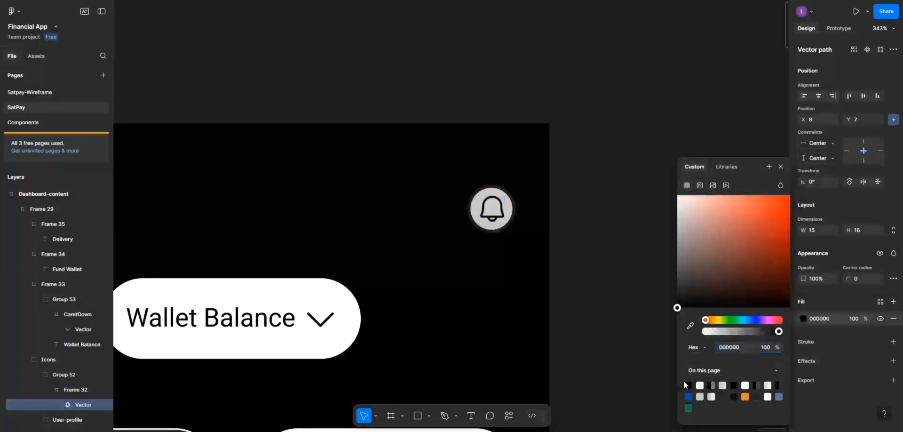
pyautogui.click(441, 265)
pyautogui.scroll(-5, 393, 252)
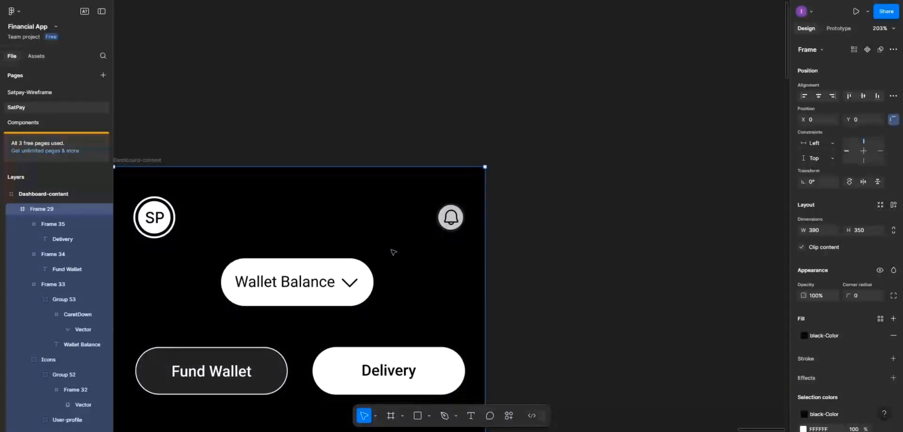
pyautogui.scroll(-1, 405, 247)
pyautogui.click(449, 220)
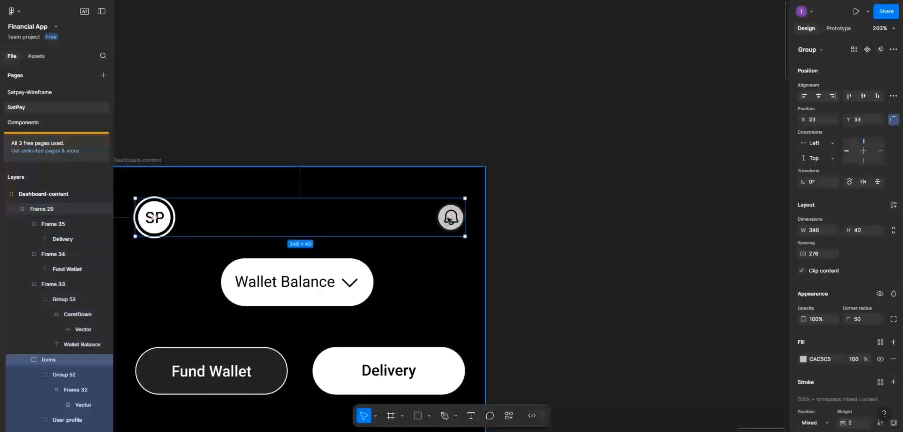
pyautogui.click(450, 220)
pyautogui.doubleClick(449, 219)
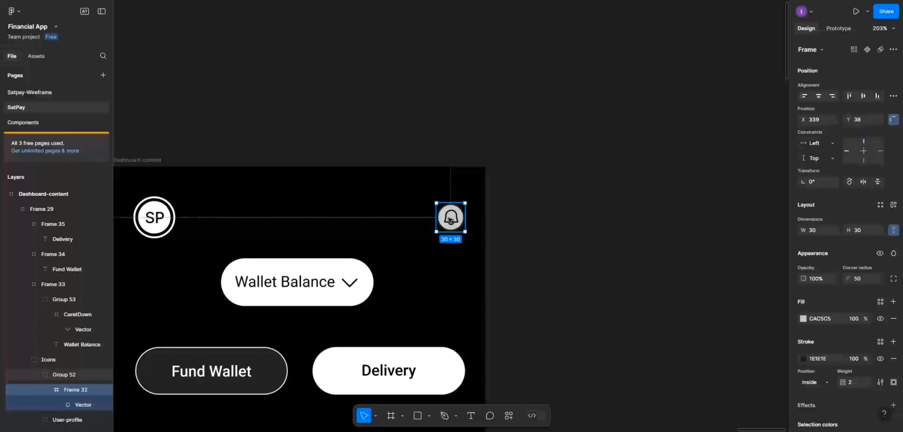
pyautogui.doubleClick(451, 222)
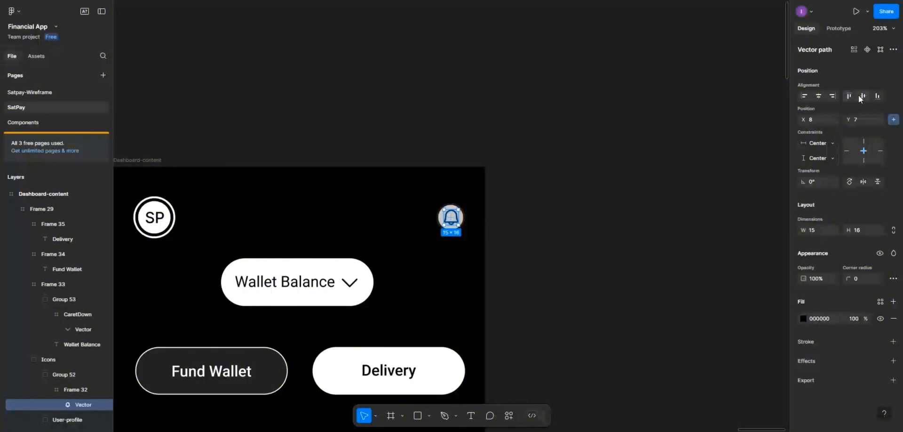
pyautogui.click(475, 203)
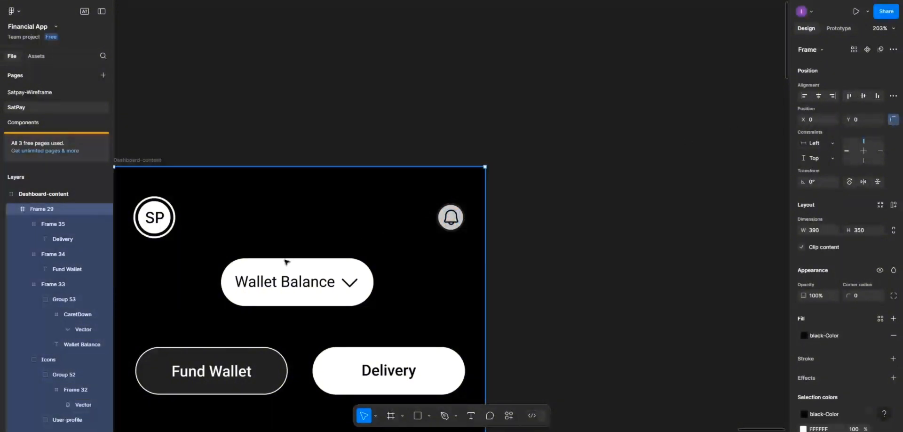
# Reduce the height of the black header frame to 280
pyautogui.scroll(-3, 285, 261)
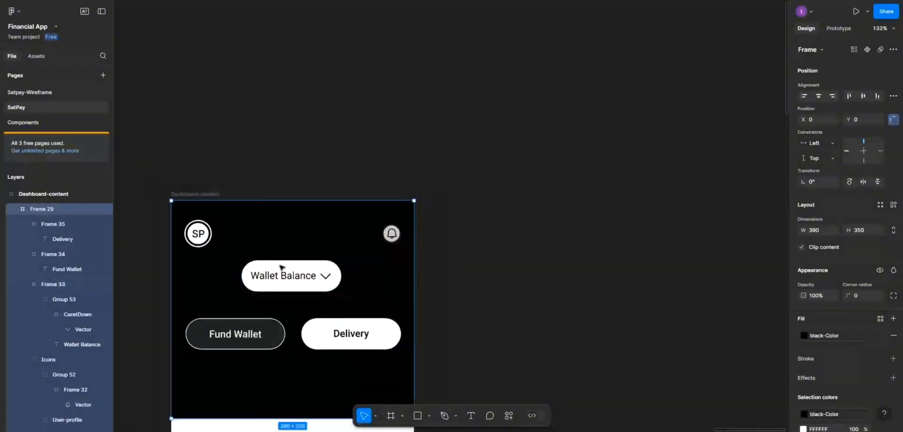
pyautogui.scroll(-3, 280, 269)
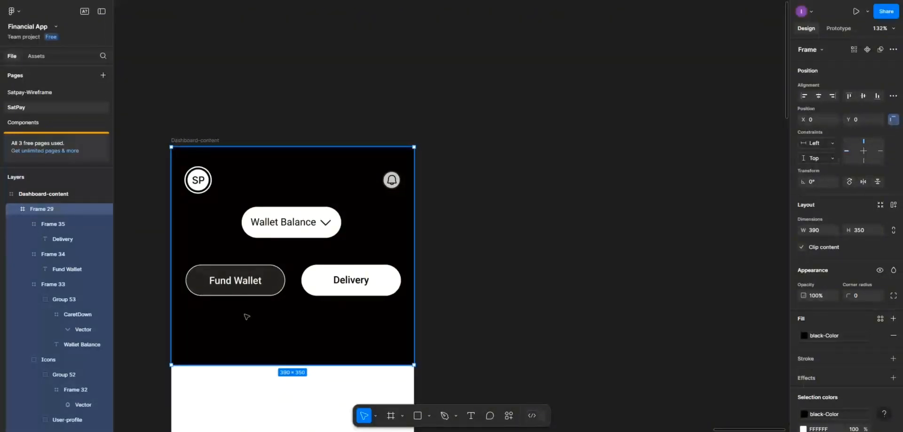
pyautogui.scroll(-1, 254, 354)
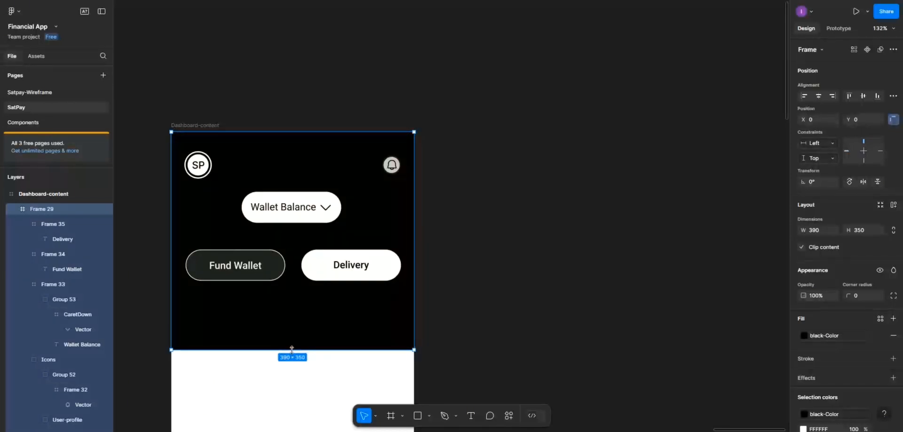
pyautogui.moveTo(293, 344); pyautogui.dragTo(296, 308)
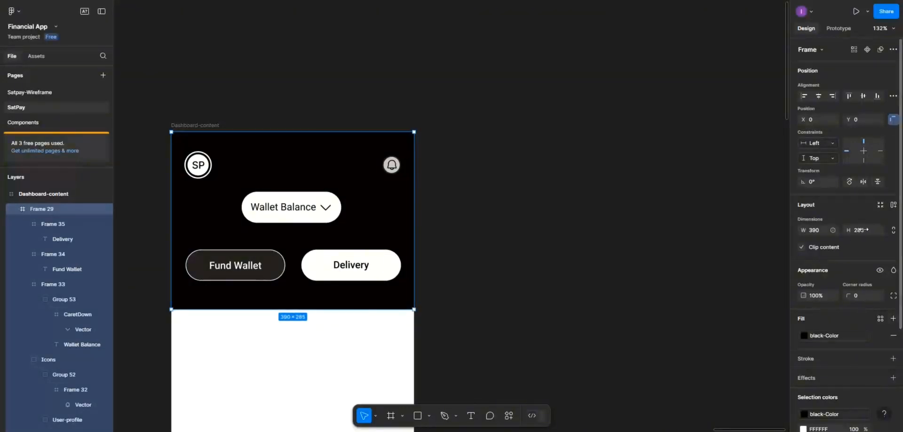
pyautogui.write('280')
pyautogui.press('Return')
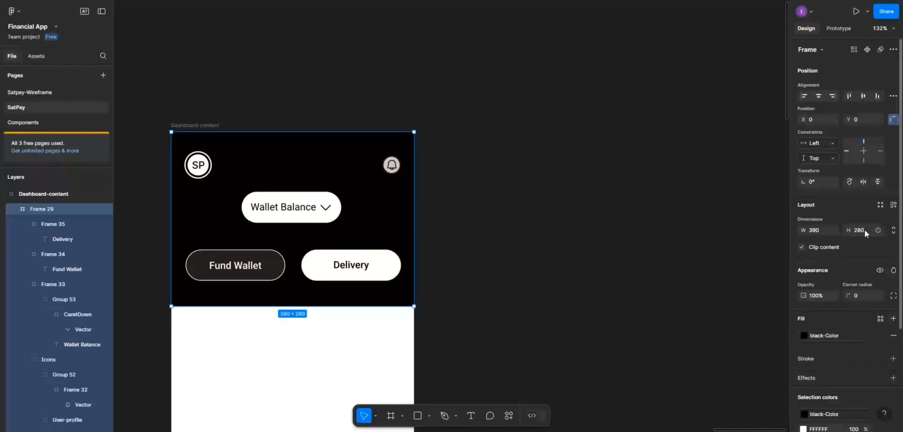
pyautogui.click(274, 332)
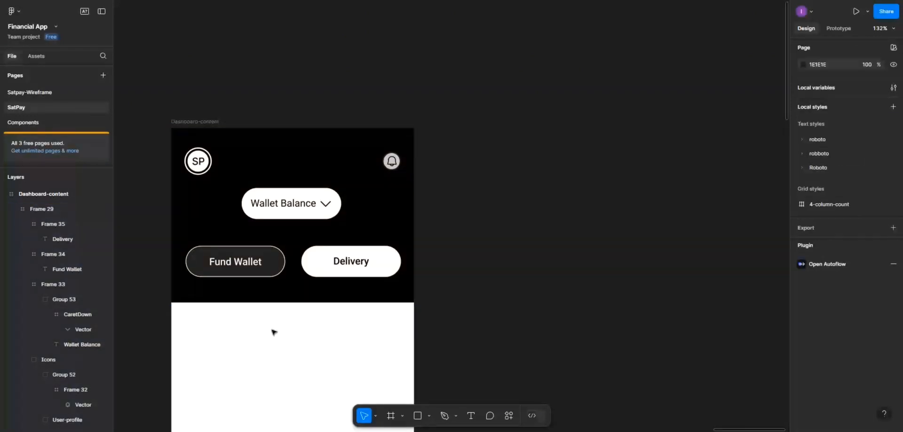
# Add the text "Quick Actions" in the white area just below the black header, at about X 21, Y 305
pyautogui.scroll(-5, 274, 332)
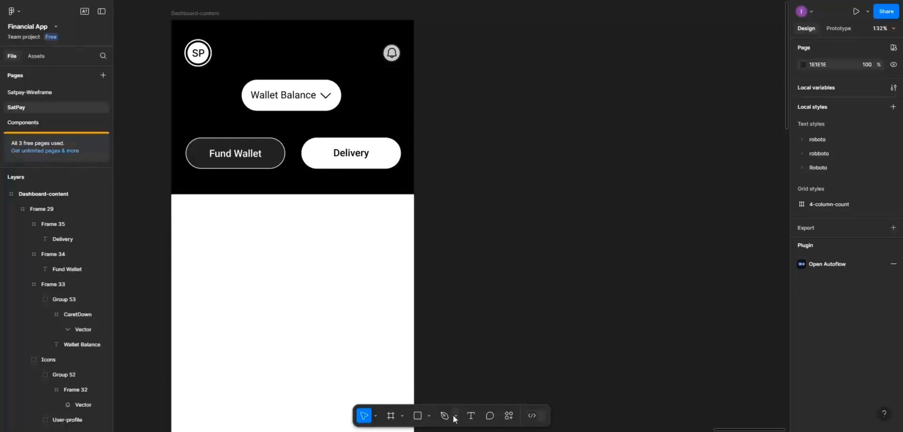
pyautogui.click(471, 416)
pyautogui.click(215, 235)
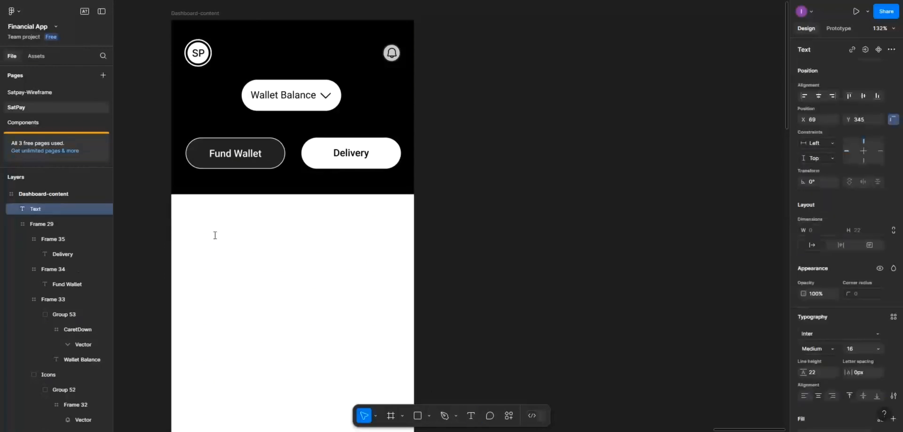
pyautogui.write('Quick Act')
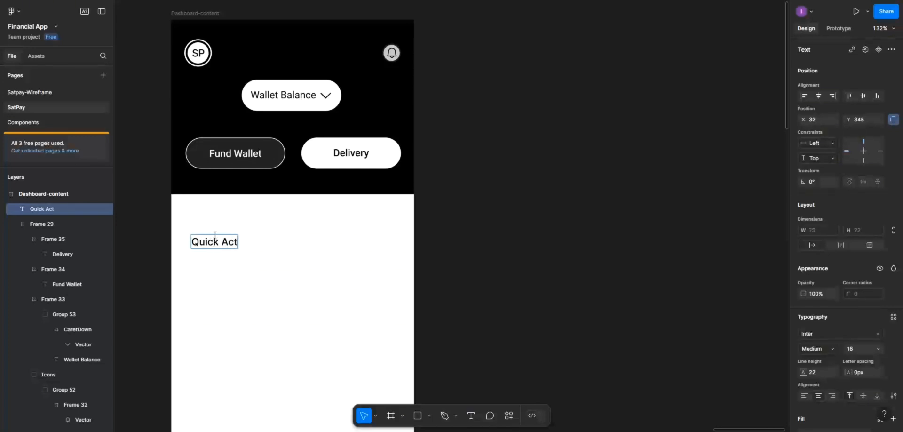
pyautogui.write('ion')
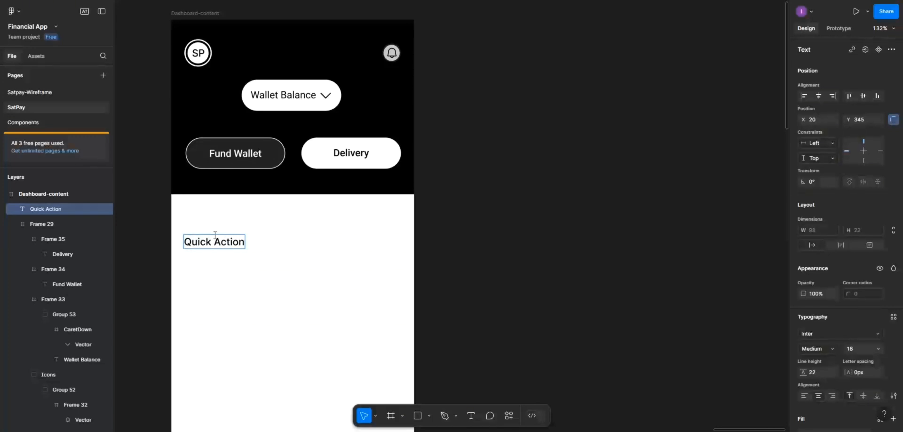
pyautogui.write('s')
pyautogui.press('Escape')
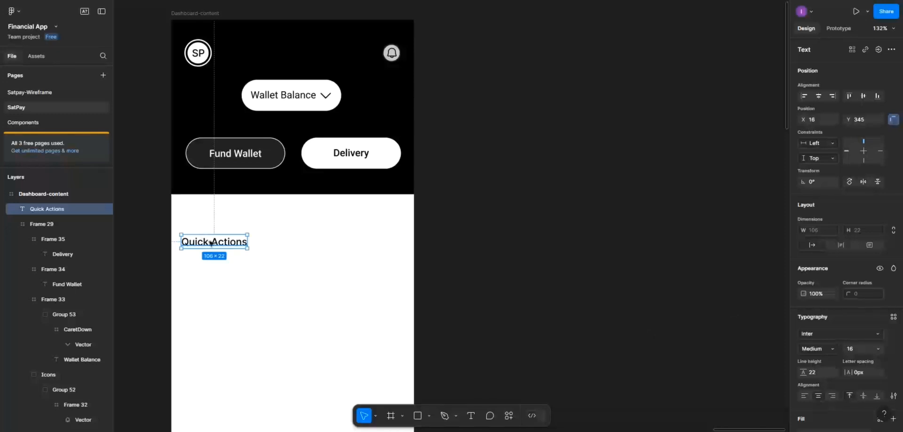
pyautogui.moveTo(211, 243); pyautogui.dragTo(214, 218)
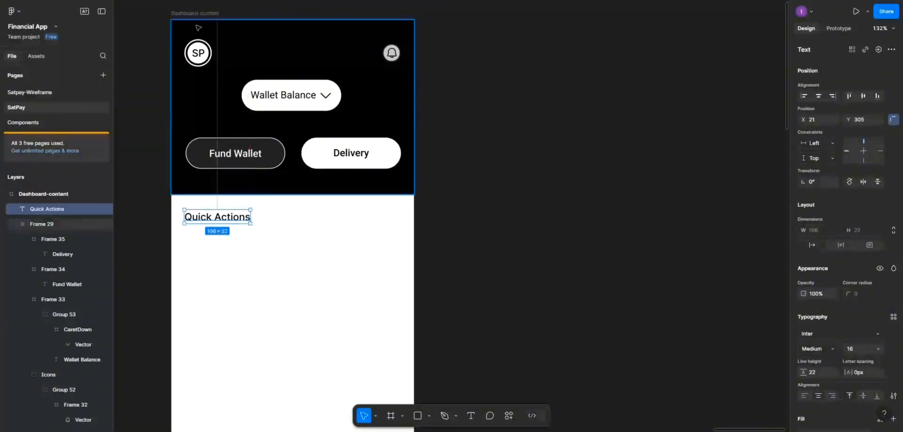
# Show the 4-column layout grid and align the "Quick Actions" heading with the first column's left edge, slightly closer to the header
pyautogui.click(196, 14)
pyautogui.scroll(-1, 832, 380)
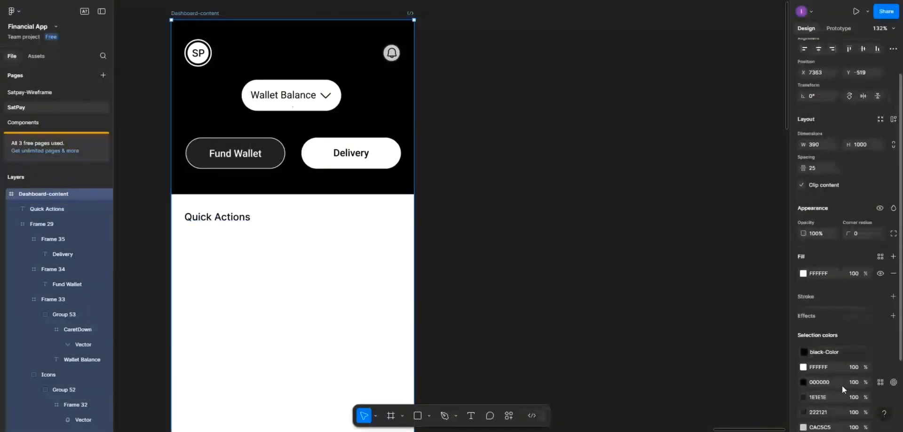
pyautogui.scroll(-2, 842, 385)
pyautogui.hotkey('shift', 'g')
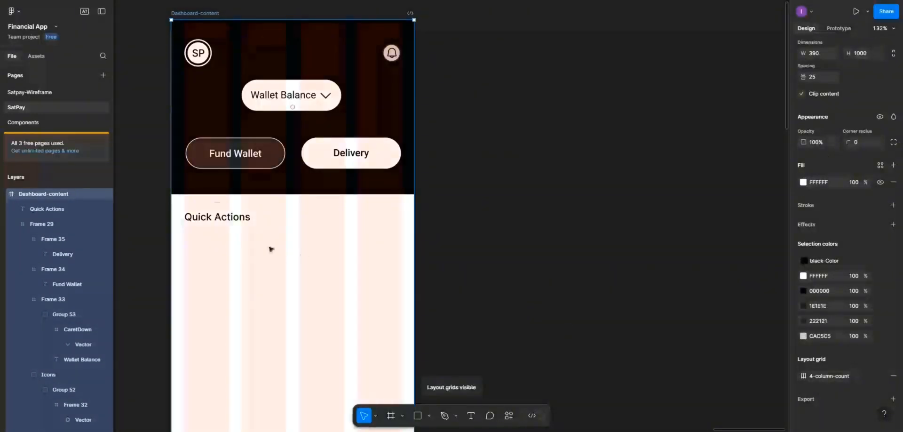
pyautogui.moveTo(215, 219); pyautogui.dragTo(328, 214)
pyautogui.click(329, 219)
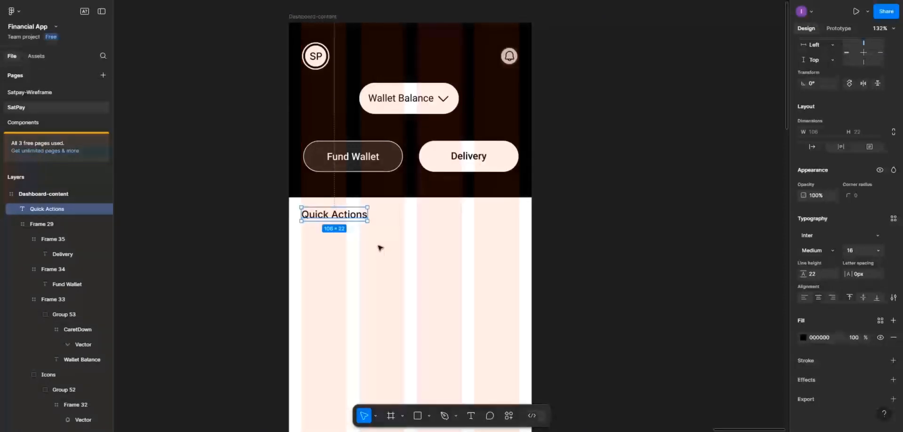
pyautogui.click(374, 255)
# Draw a frame under "Quick Actions", 160 wide and about 123 high, and position it at about X 23, Y 334
pyautogui.scroll(-1, 357, 282)
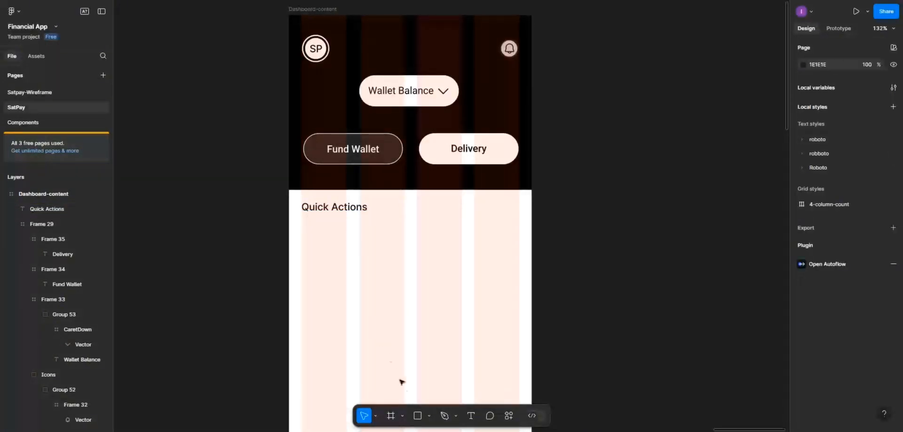
pyautogui.click(391, 416)
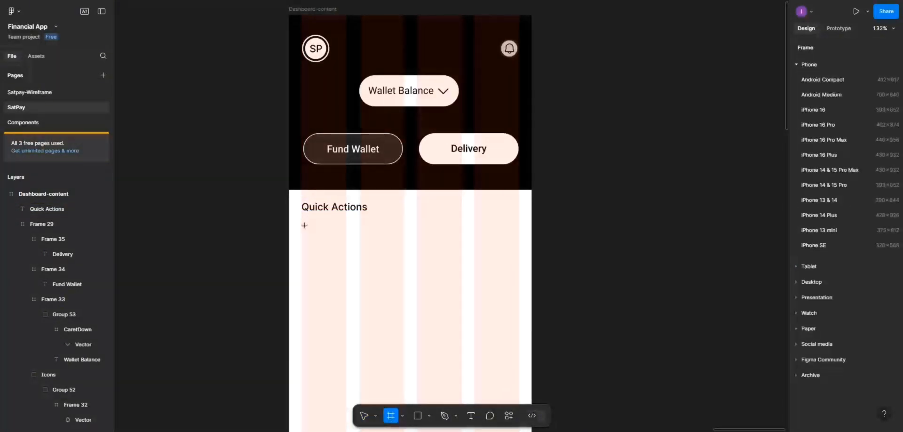
pyautogui.moveTo(304, 225); pyautogui.dragTo(402, 301)
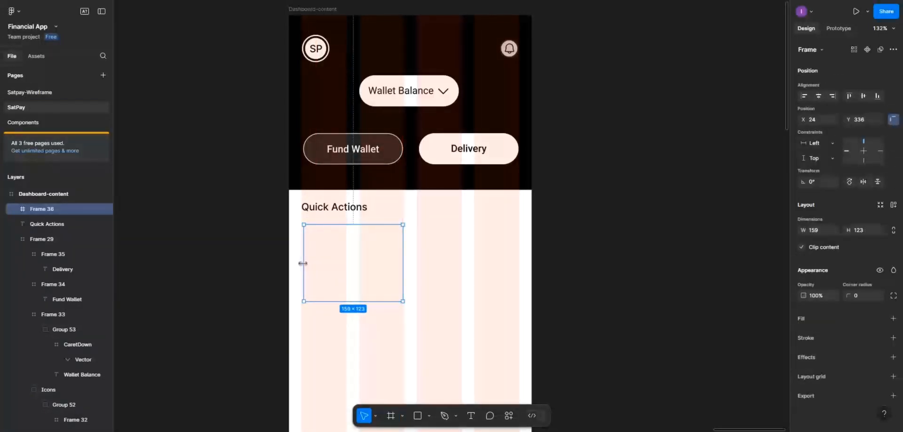
pyautogui.moveTo(303, 264); pyautogui.dragTo(301, 263)
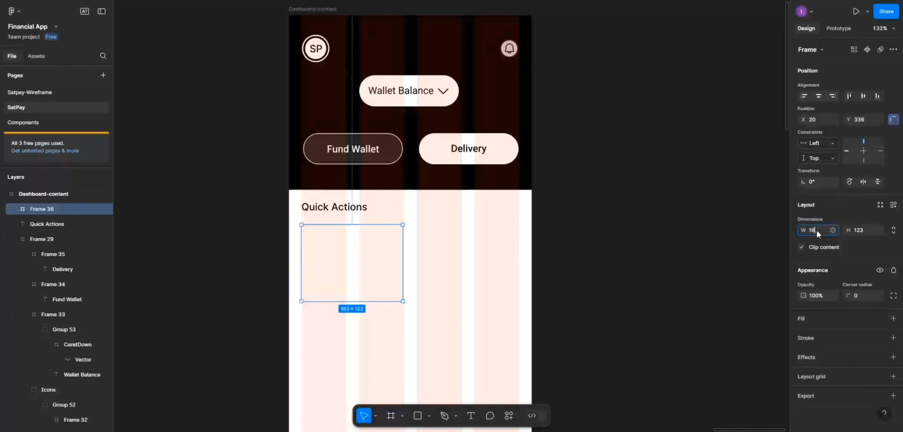
pyautogui.click(378, 268)
pyautogui.moveTo(376, 276); pyautogui.dragTo(378, 276)
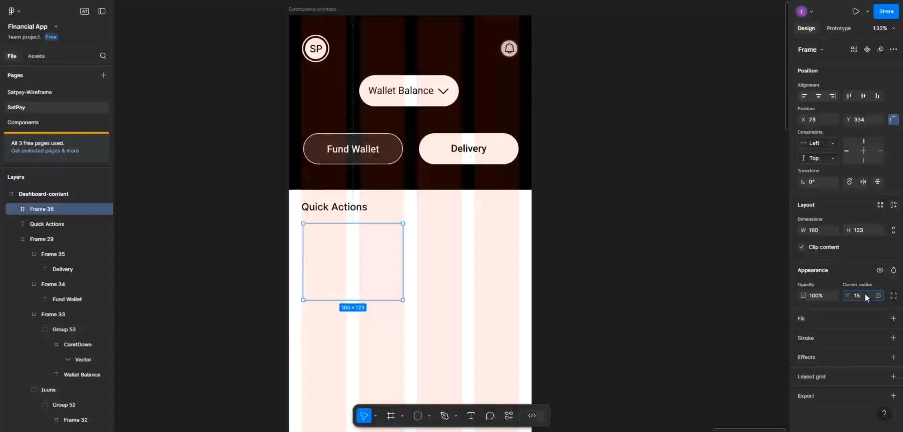
# Round the card frame's corners to 15 and fill it with grey CAC5C5 at 50% opacity
pyautogui.click(396, 278)
pyautogui.click(893, 319)
pyautogui.click(803, 335)
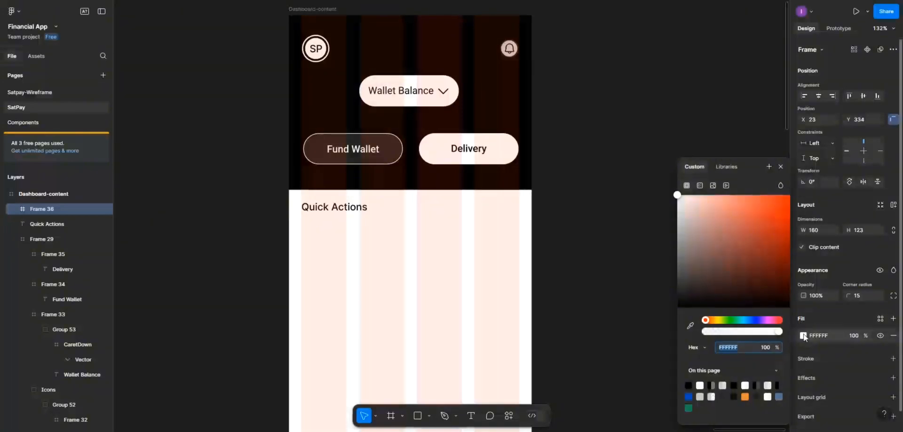
pyautogui.click(723, 386)
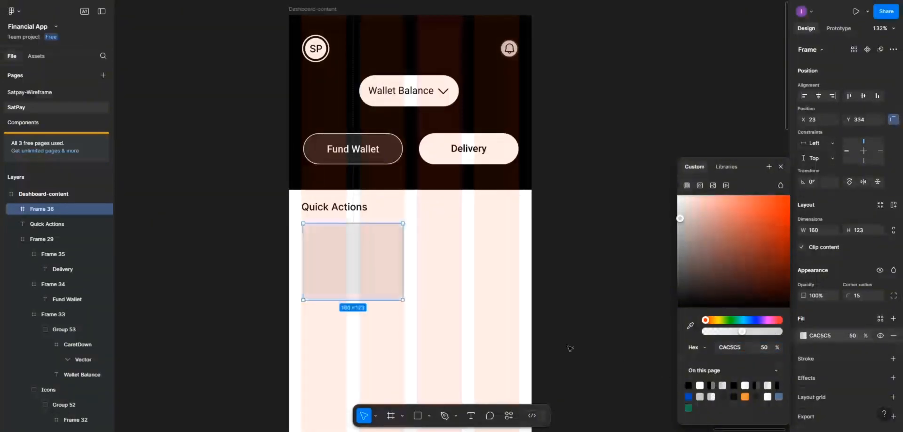
# Hide the Dashboard-content frame's layout grid to check the card without it, and show the grid again
pyautogui.click(315, 9)
pyautogui.scroll(-2, 850, 391)
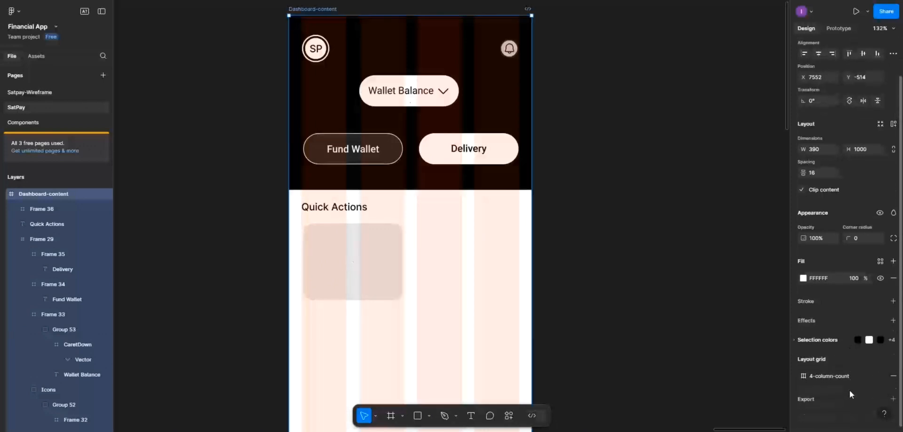
pyautogui.click(866, 377)
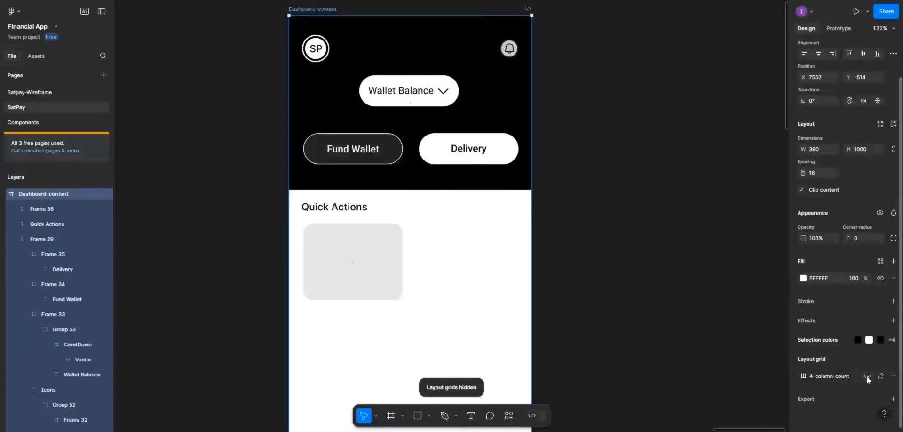
pyautogui.click(867, 376)
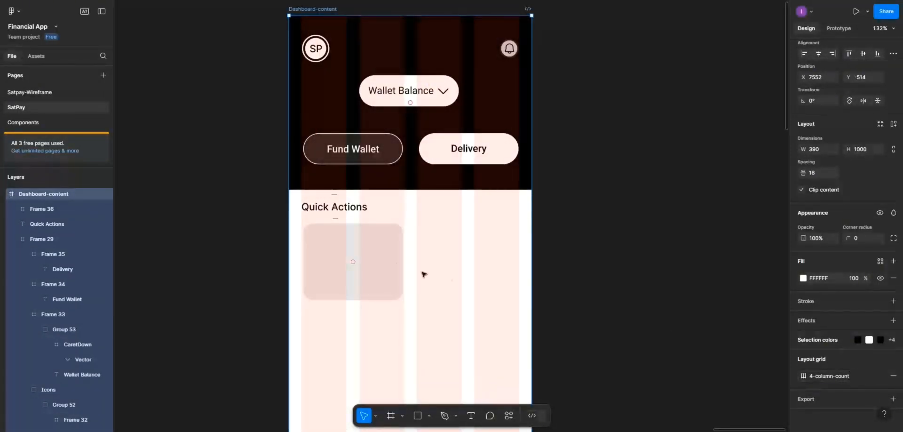
# Add the text "convert currency" in the white area below the grey card, at about X 82, Y 568
pyautogui.click(383, 262)
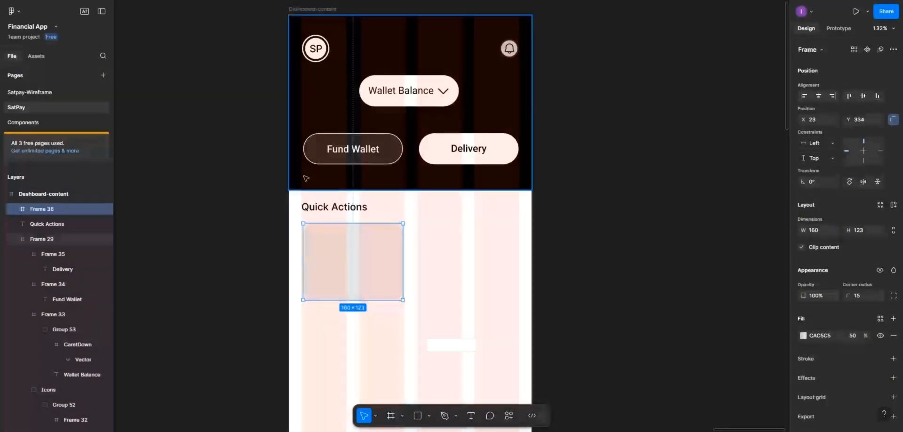
pyautogui.press('t')
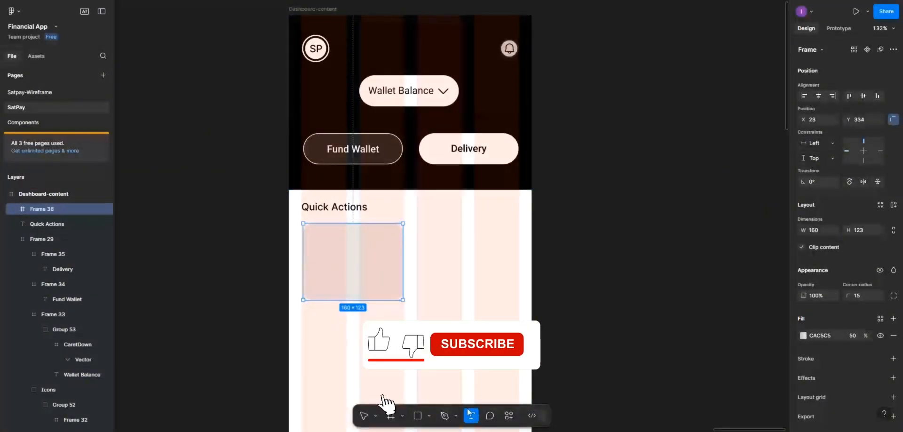
pyautogui.click(382, 372)
pyautogui.write('c')
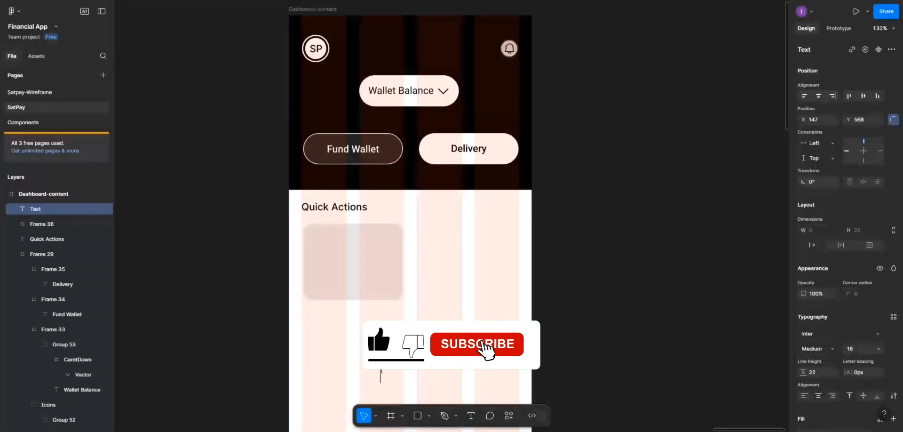
pyautogui.write('ov')
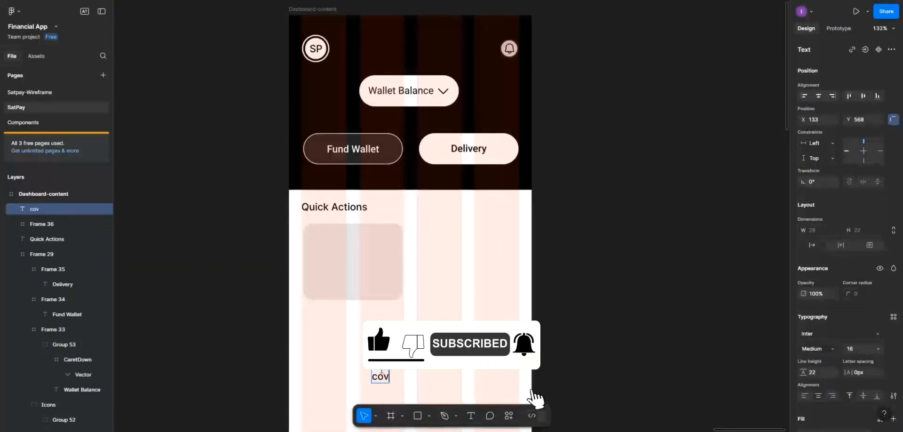
pyautogui.press('BackSpace')
pyautogui.write('nve')
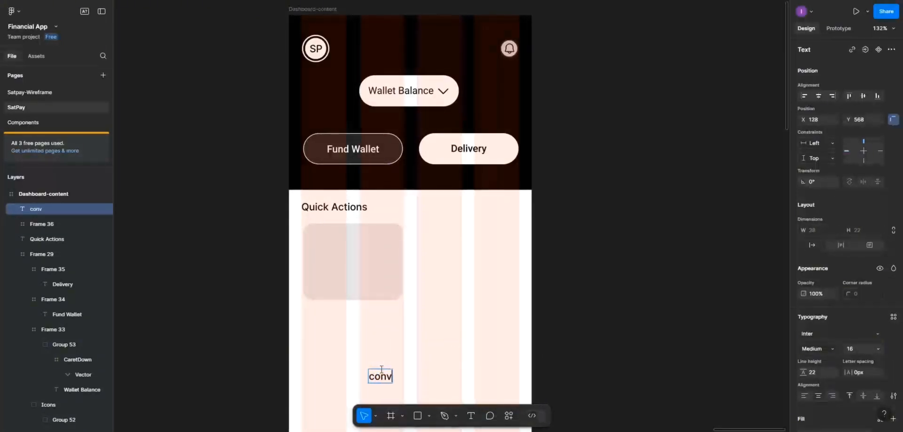
pyautogui.write('rt curren')
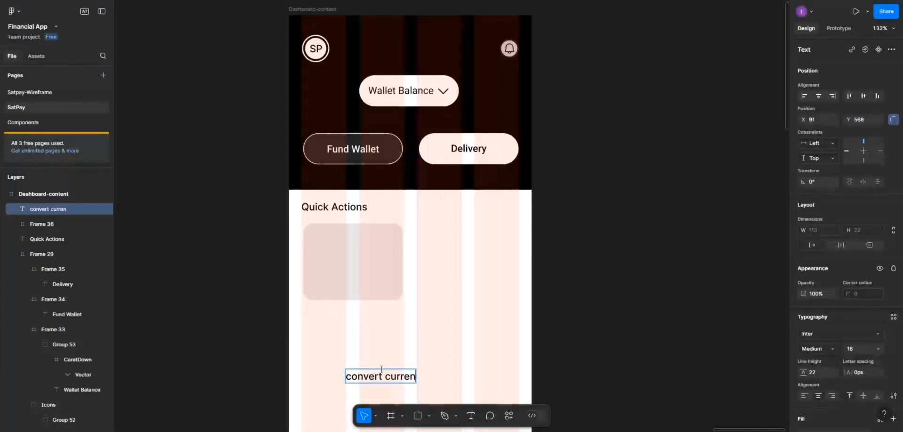
pyautogui.write('cy')
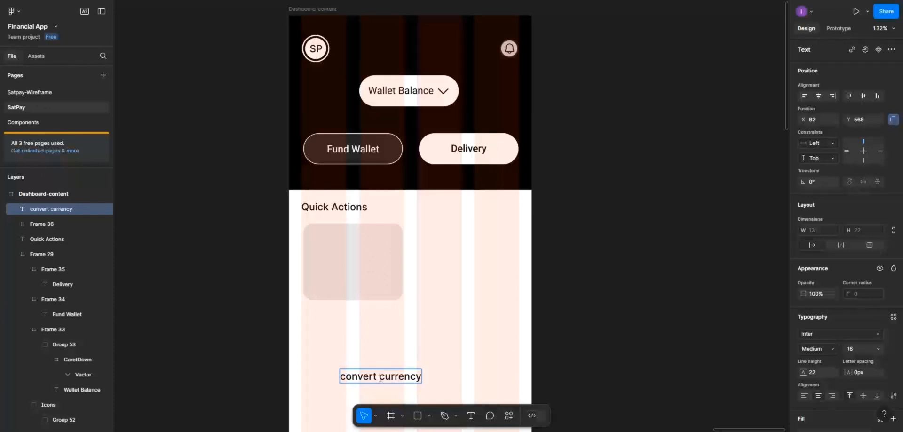
# Break the label onto two lines before "currency" and capitalize its first word as "Convert"
pyautogui.click(380, 376)
pyautogui.press('Return')
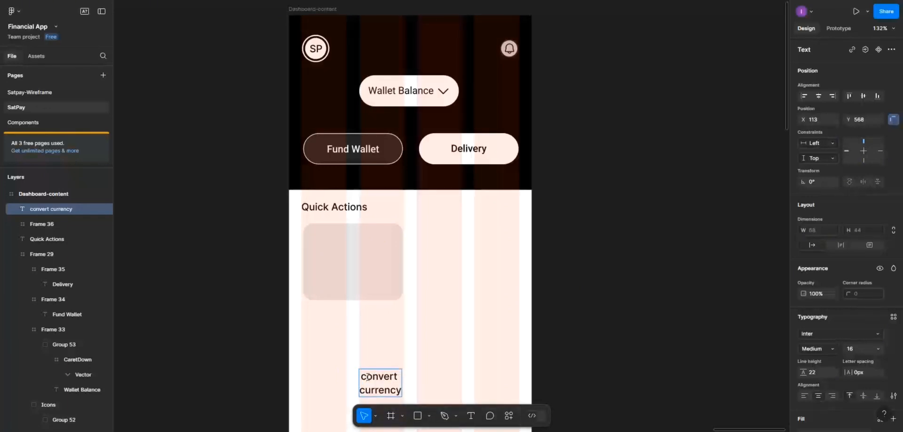
pyautogui.press('BackSpace')
pyautogui.write('C')
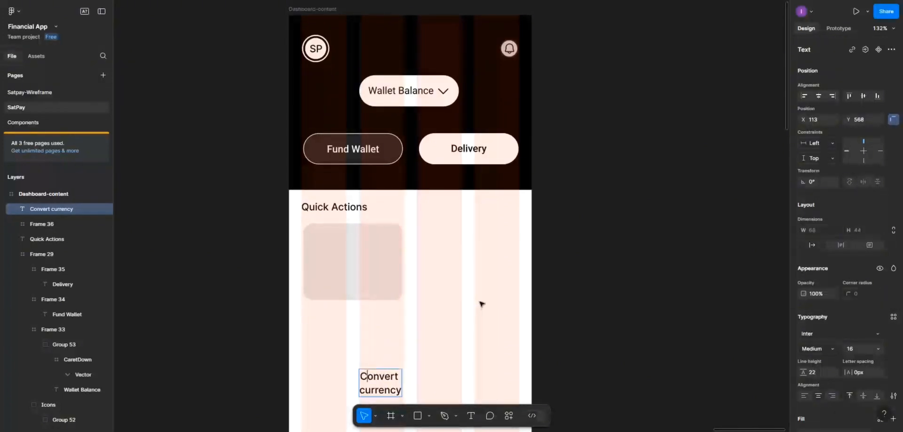
pyautogui.press('Escape')
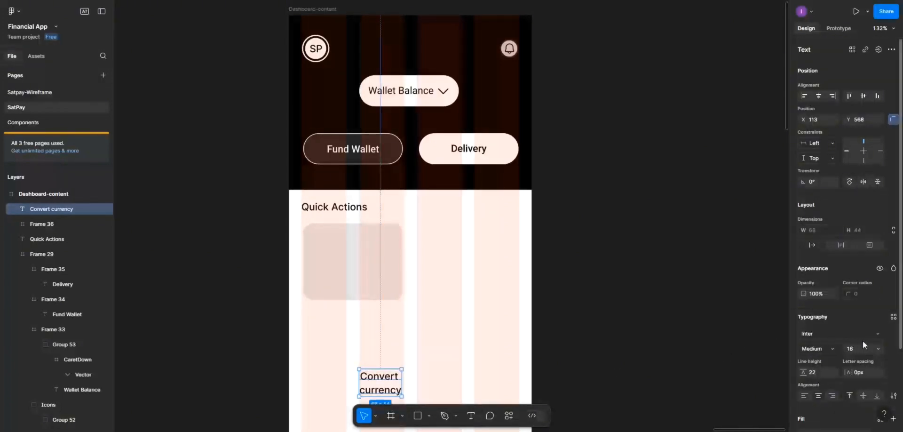
# Apply the roboto/14px regular text style to "Convert currency" and place it in the card's upper-left corner at about X 7, Y 11
pyautogui.click(894, 317)
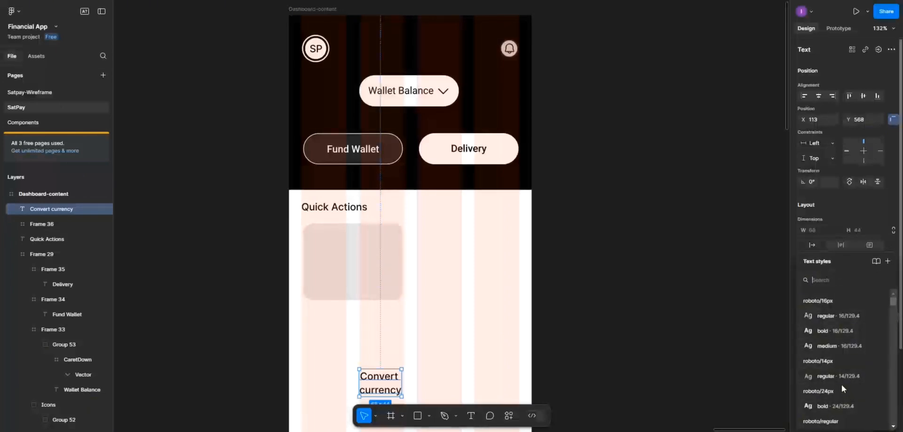
pyautogui.click(841, 379)
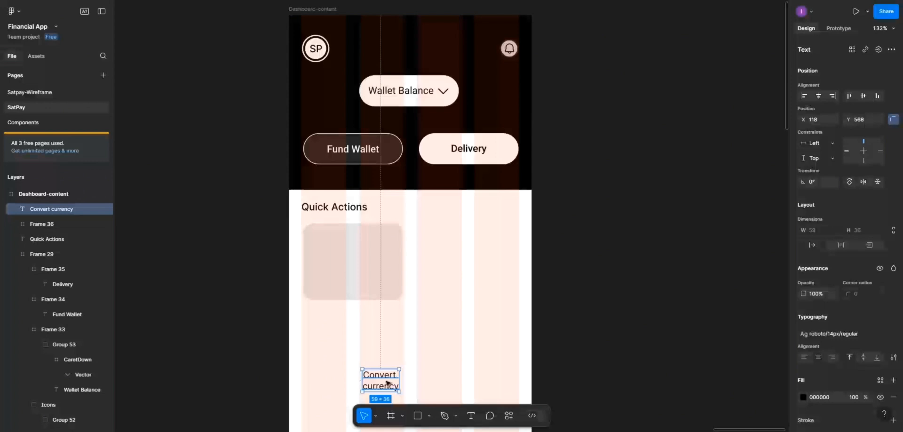
pyautogui.moveTo(387, 382); pyautogui.dragTo(333, 242)
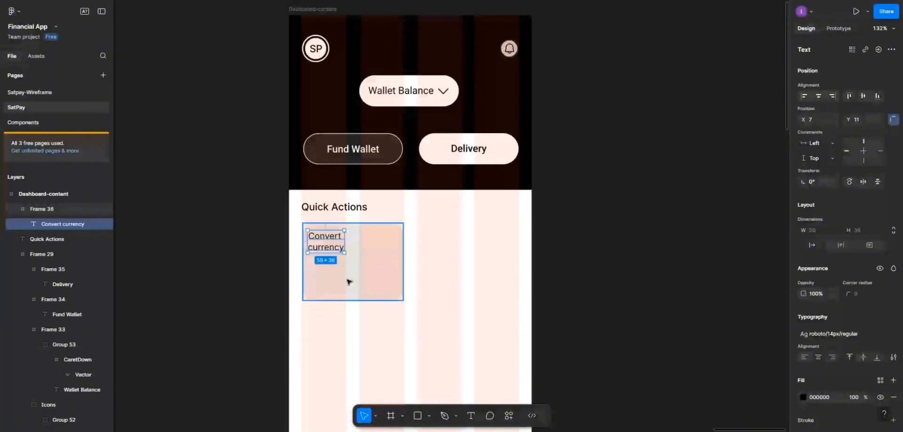
# Open the Phosphor Icons plugin and search for an icon with "convert" and "conversion"
pyautogui.rightClick(338, 337)
pyautogui.moveTo(363, 328)
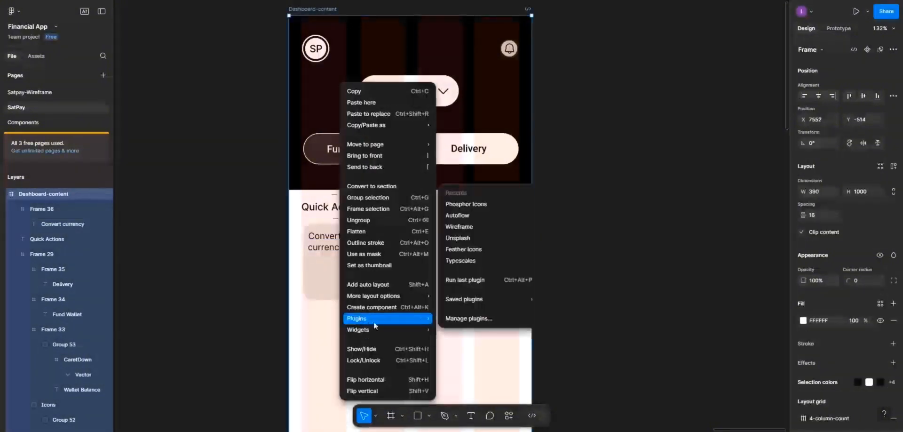
pyautogui.click(472, 211)
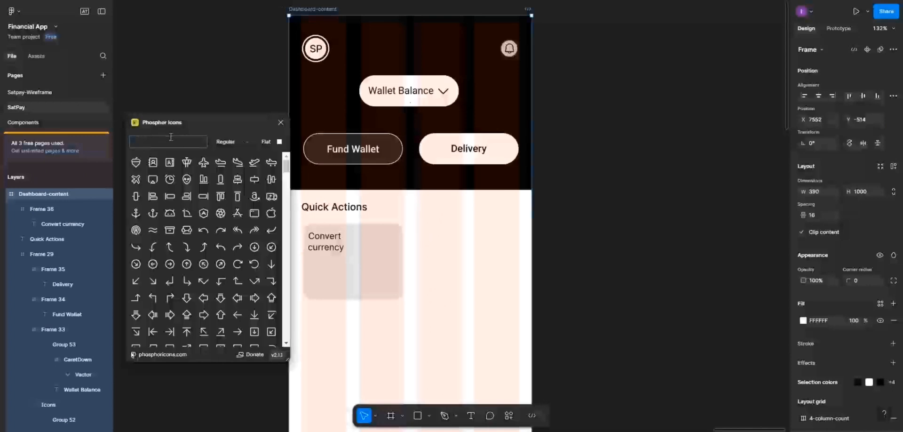
pyautogui.write('conv')
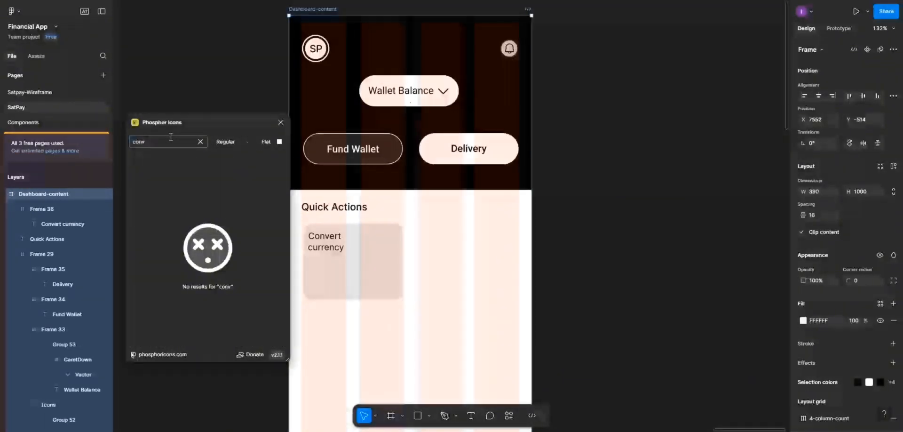
pyautogui.write('ert')
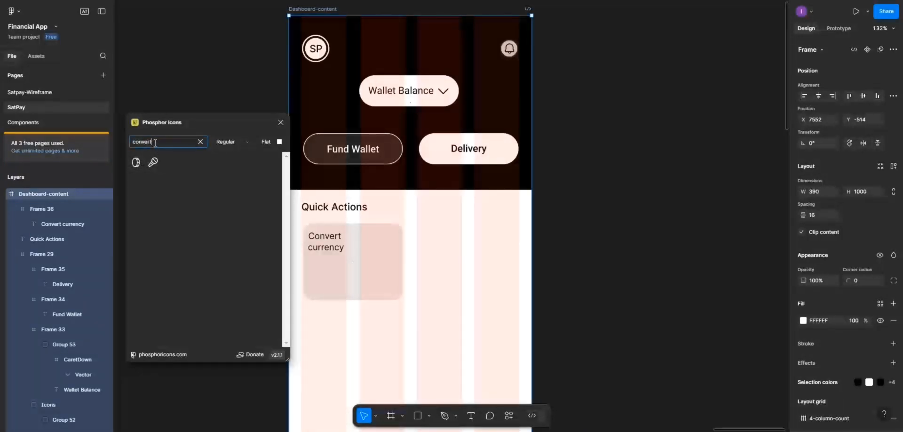
pyautogui.write('ion')
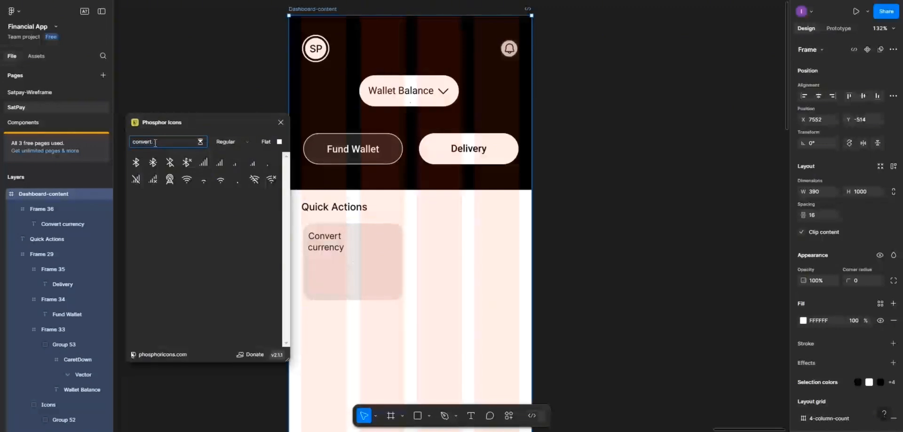
pyautogui.write('si')
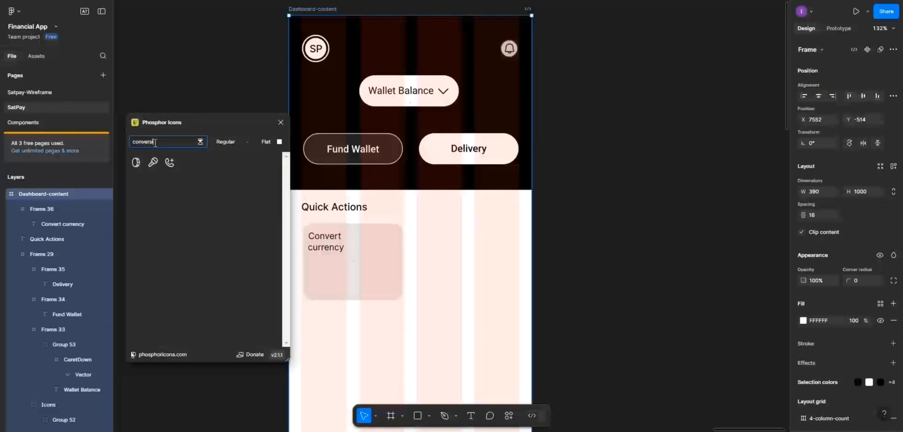
pyautogui.write('on')
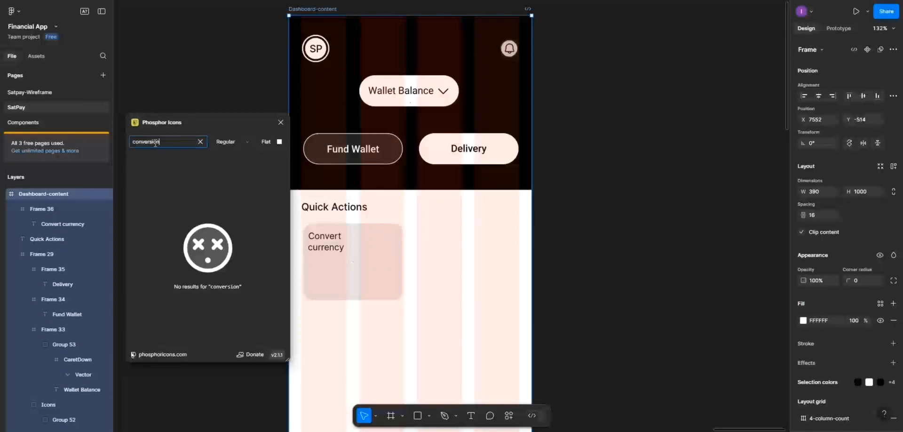
# Replace the Phosphor Icons search with "compare", look over the icons and close the plugin
pyautogui.press('BackSpace')
pyautogui.press('BackSpace')
pyautogui.press('BackSpace')
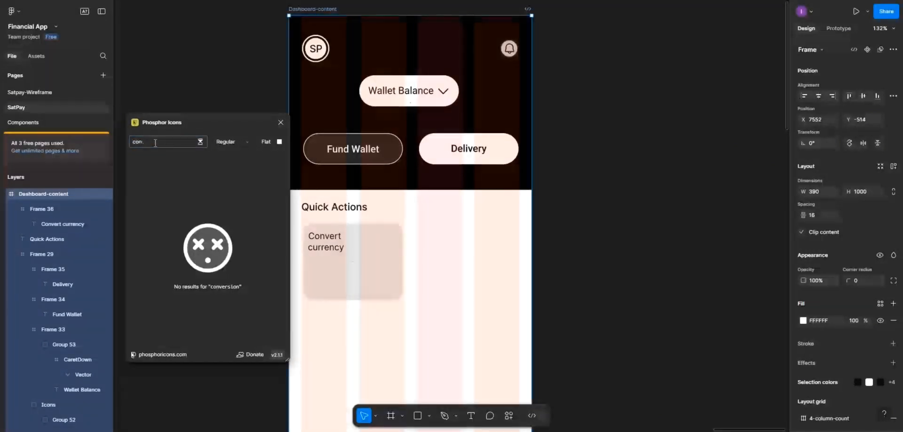
pyautogui.write('om')
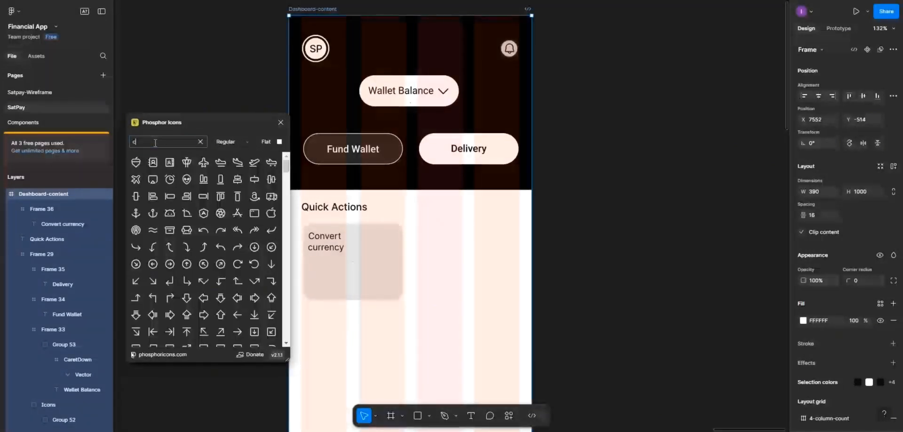
pyautogui.write('pare')
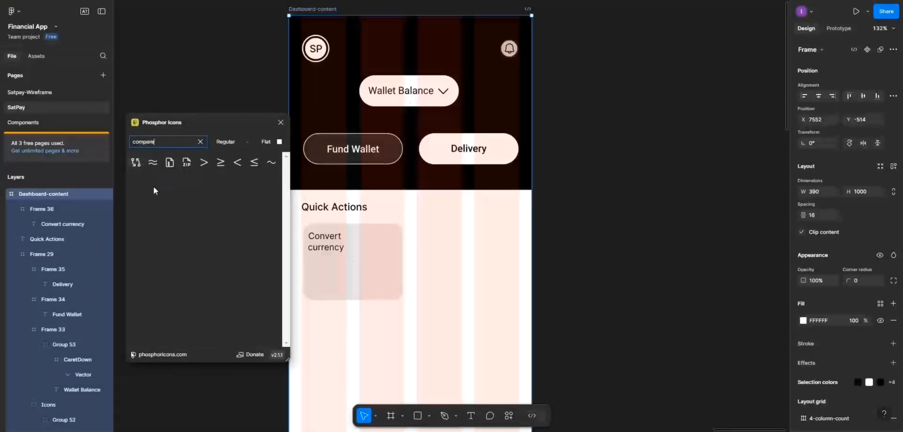
pyautogui.click(281, 122)
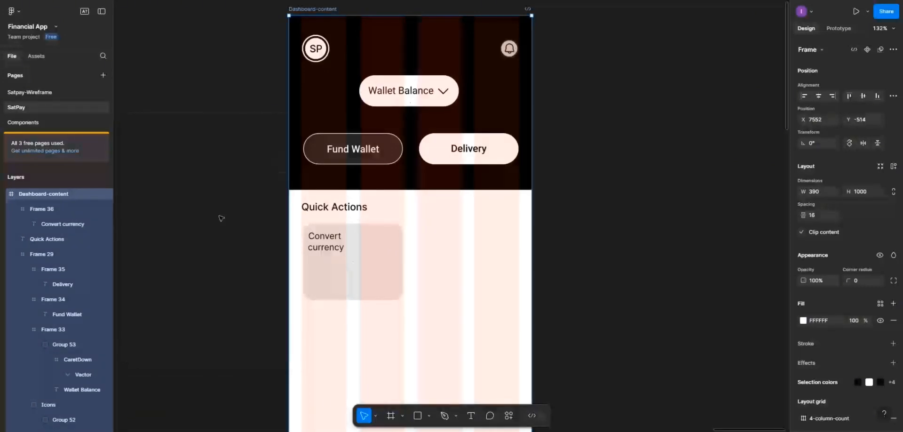
# Open the Feather Icons plugin and search for "convert"
pyautogui.rightClick(216, 236)
pyautogui.moveTo(258, 309)
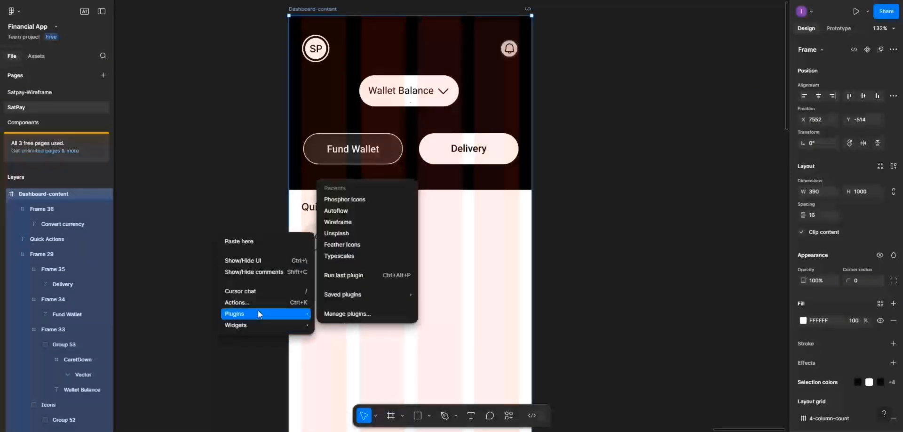
pyautogui.click(354, 248)
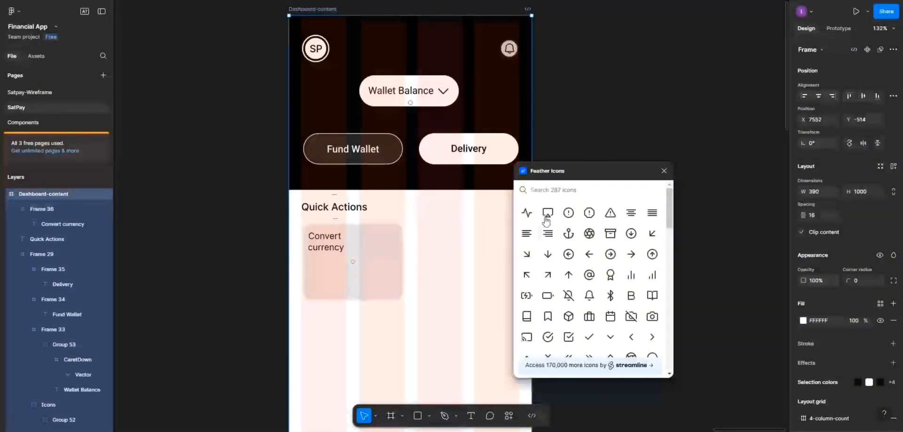
pyautogui.write('con')
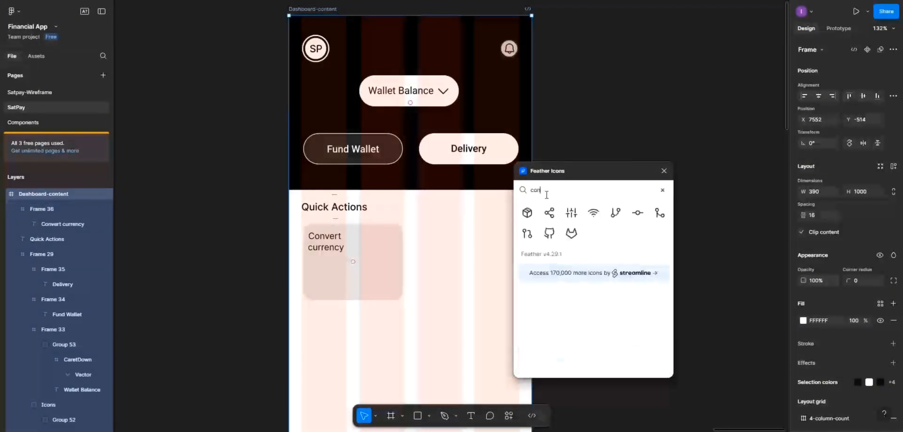
pyautogui.write('vert')
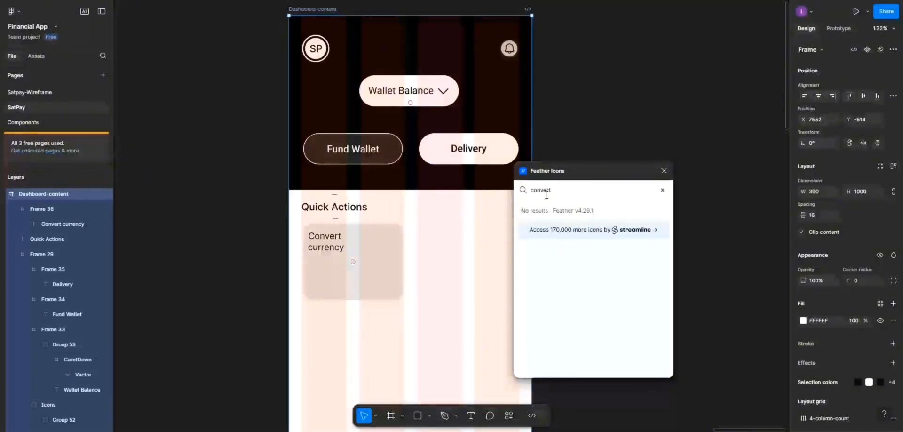
# Clear the Feather Icons search and look through the full icon list for a suitable currency conversion icon
pyautogui.press('BackSpace')
pyautogui.press('BackSpace')
pyautogui.press('BackSpace')
pyautogui.press('BackSpace')
pyautogui.press('BackSpace')
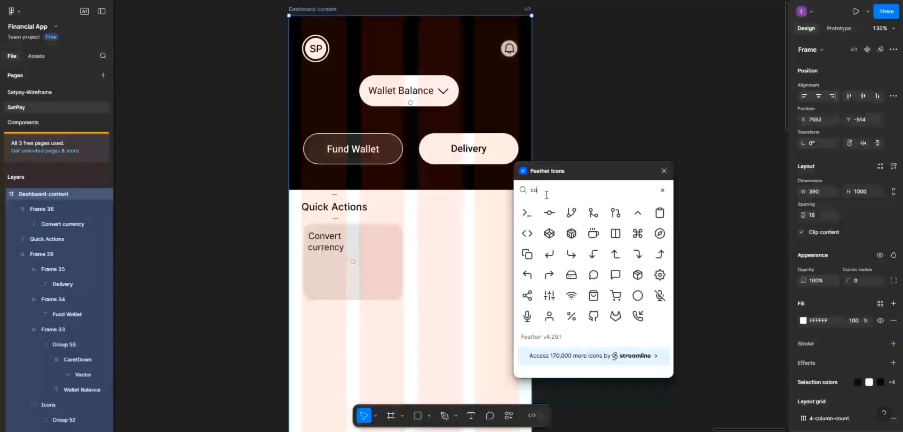
pyautogui.write('n')
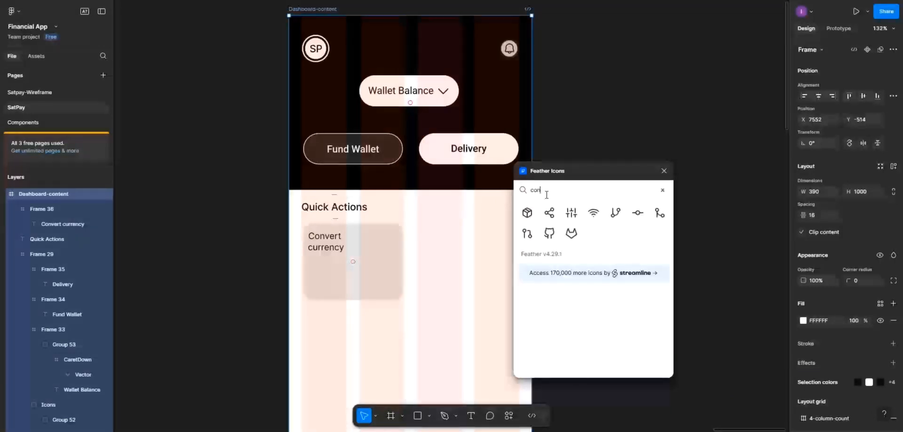
pyautogui.press('BackSpace')
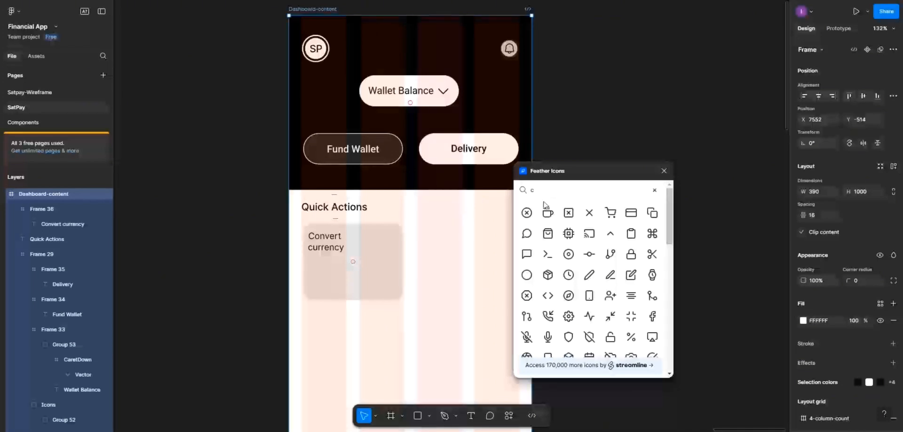
pyautogui.press('BackSpace')
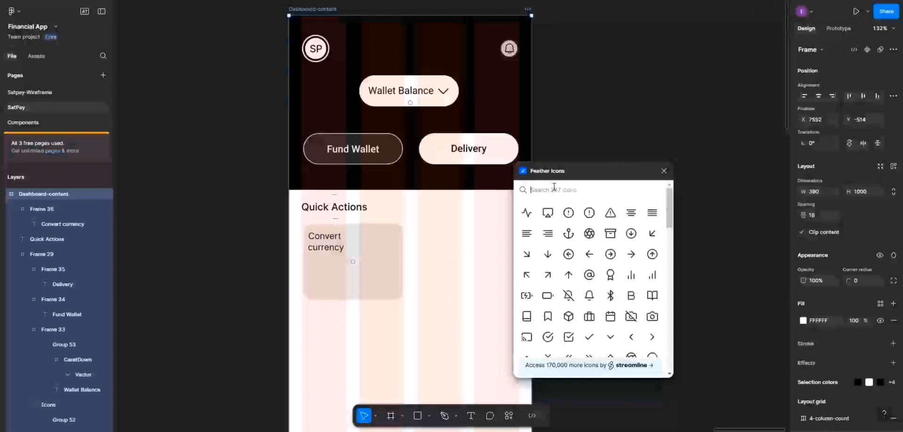
pyautogui.scroll(-2, 599, 303)
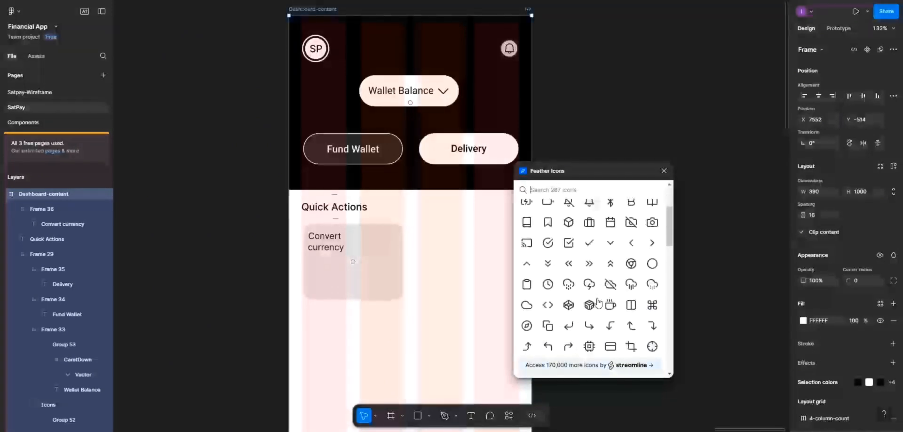
pyautogui.scroll(-3, 598, 302)
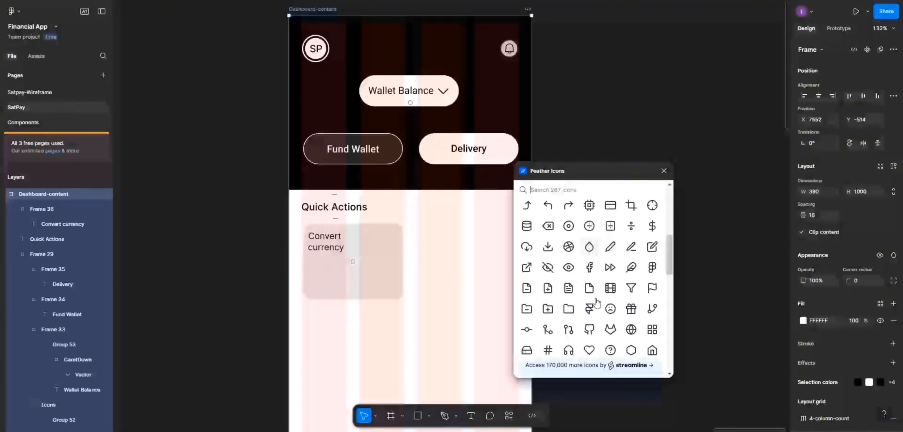
# Search the Feather Icons plugin for "conversion"
pyautogui.write('co')
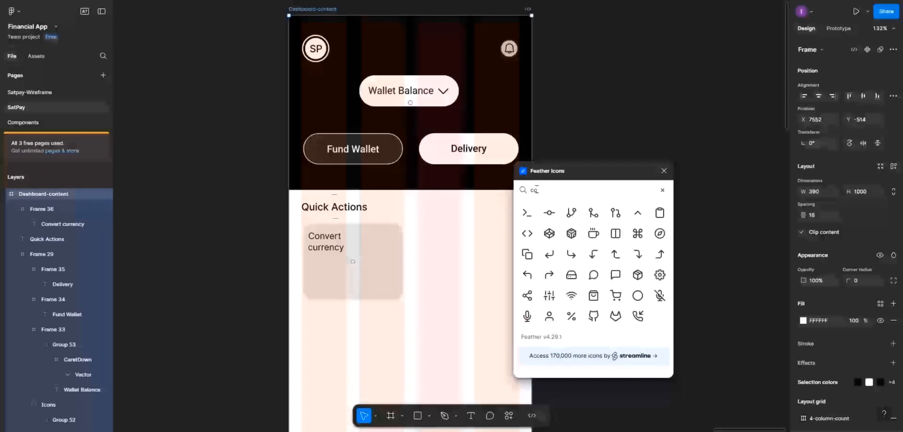
pyautogui.write('nversio')
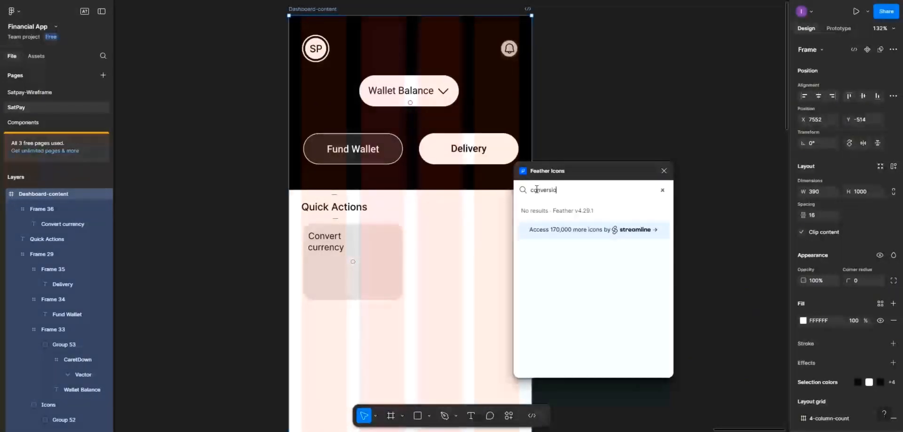
pyautogui.write('n')
# Replace the Feather Icons search with a currency term, insert the dollar-sign icon and close the plugin
pyautogui.moveTo(562, 189); pyautogui.dragTo(526, 196)
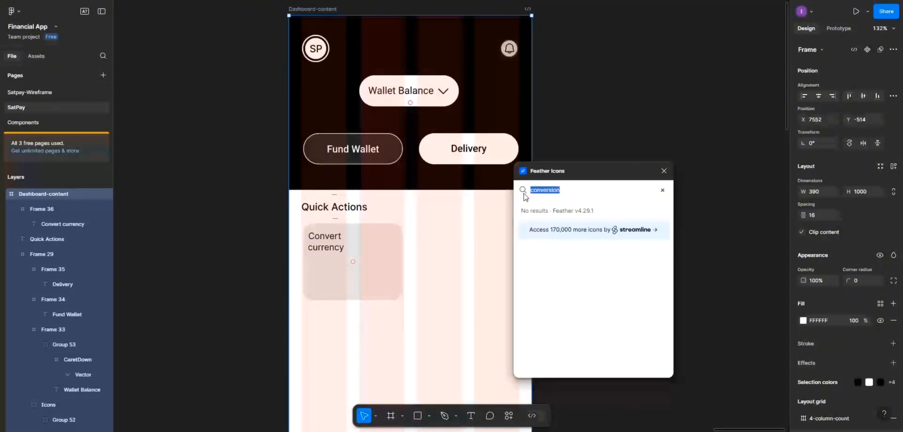
pyautogui.write('currn')
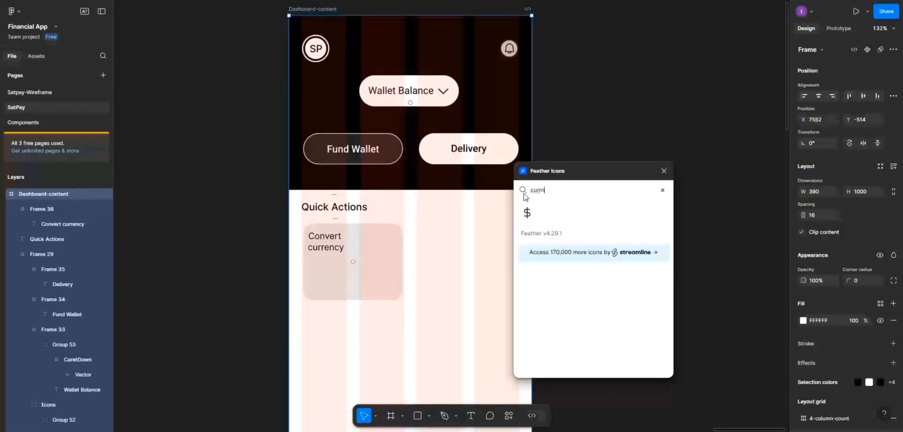
pyautogui.write('cy')
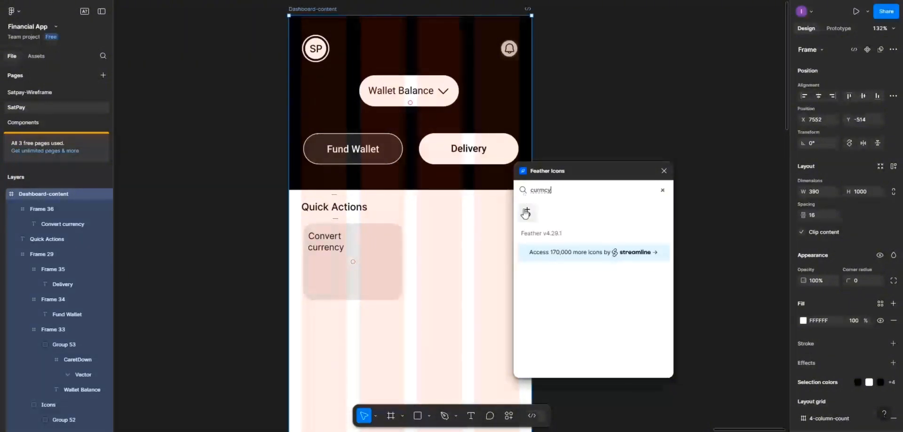
pyautogui.click(527, 213)
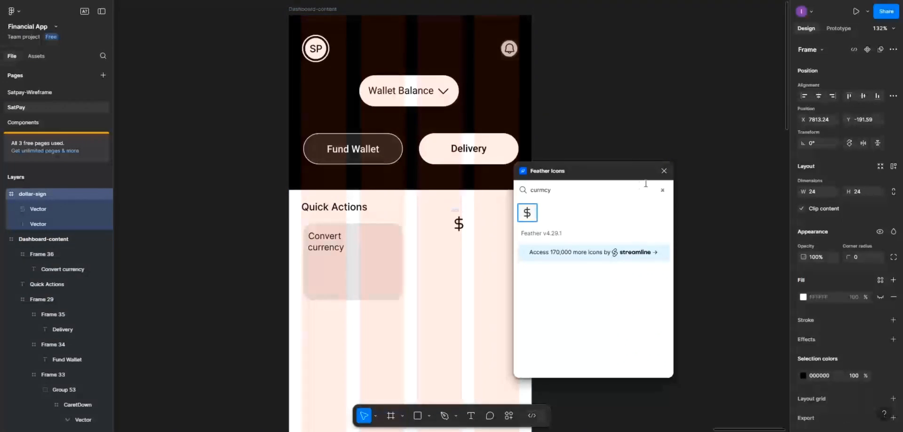
pyautogui.click(664, 171)
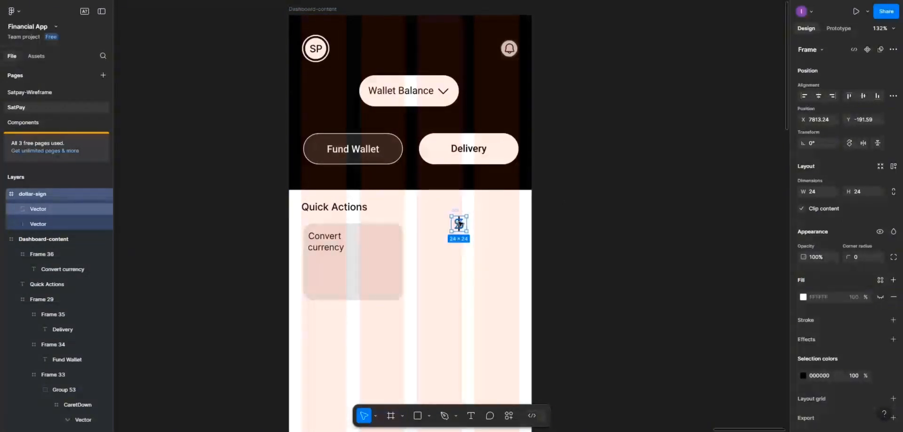
# Move the dollar-sign icon into the grey card beside the "Convert currency" label, at about X 87, Y 17
pyautogui.moveTo(460, 225); pyautogui.dragTo(368, 244)
pyautogui.click(383, 270)
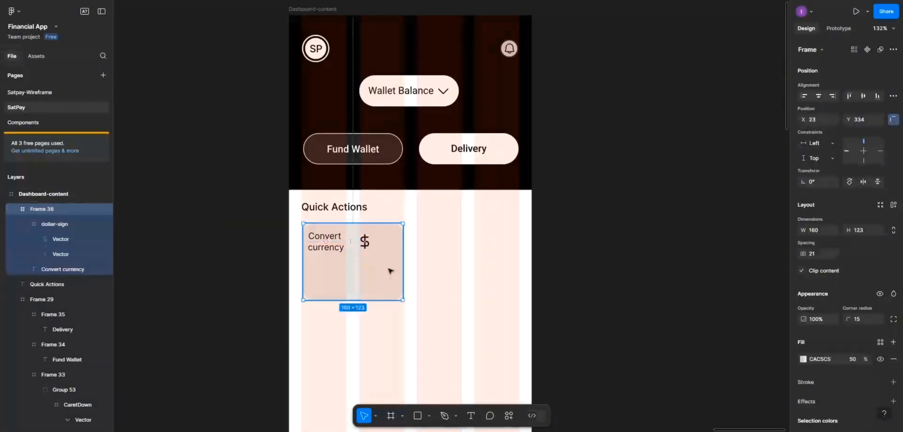
pyautogui.doubleClick(366, 243)
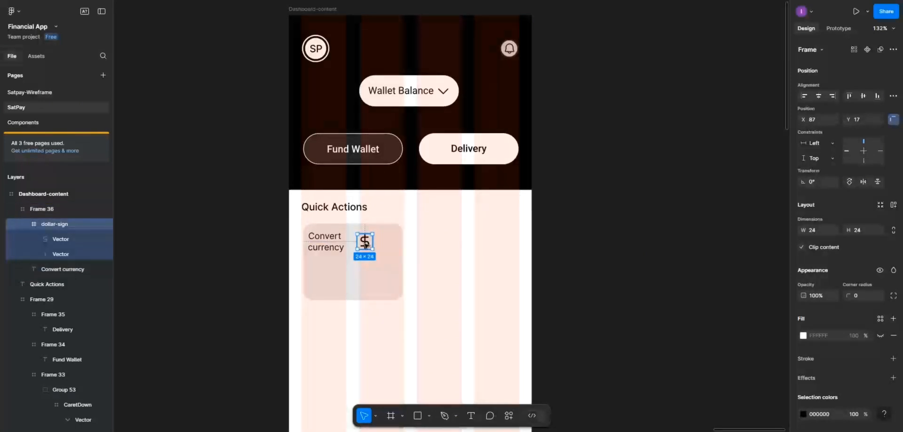
pyautogui.hotkey('shift', 'a')
pyautogui.hotkey('ctrl', 'z')
pyautogui.doubleClick(370, 244)
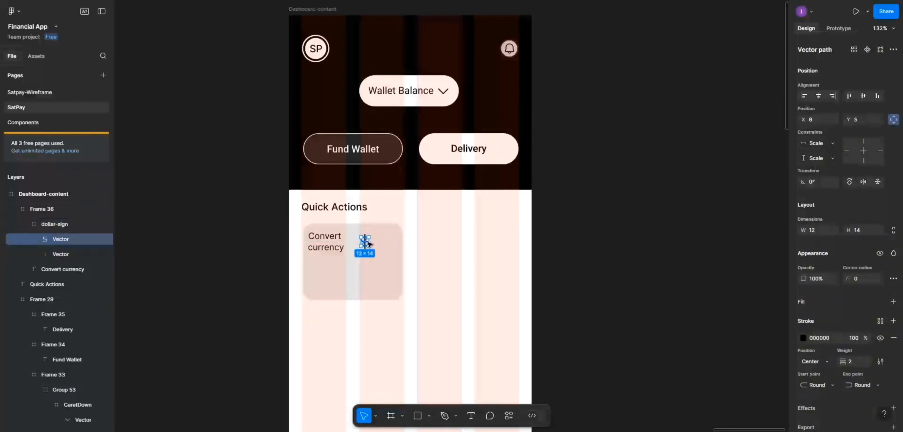
pyautogui.click(369, 237)
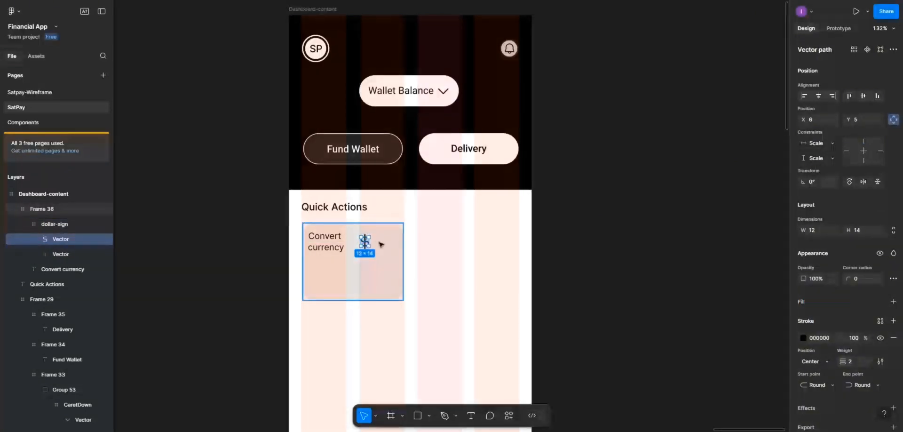
pyautogui.click(366, 248)
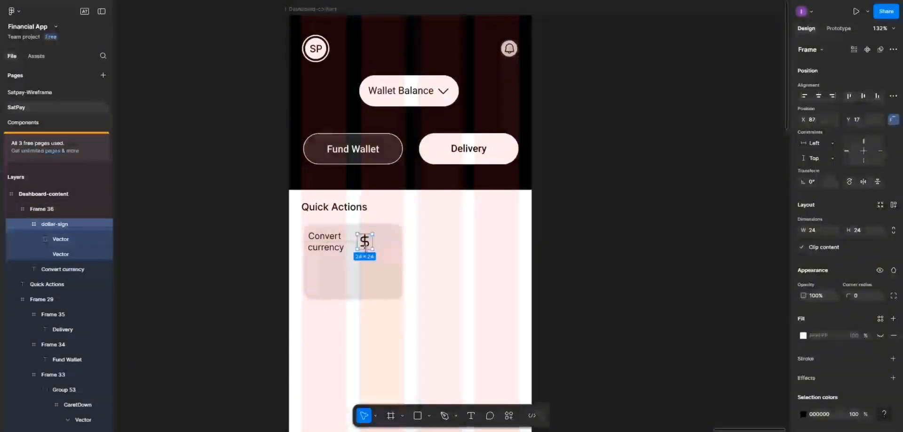
# Group the two vector paths that make up the dollar-sign icon
pyautogui.scroll(10, 366, 248)
pyautogui.scroll(2, 366, 248)
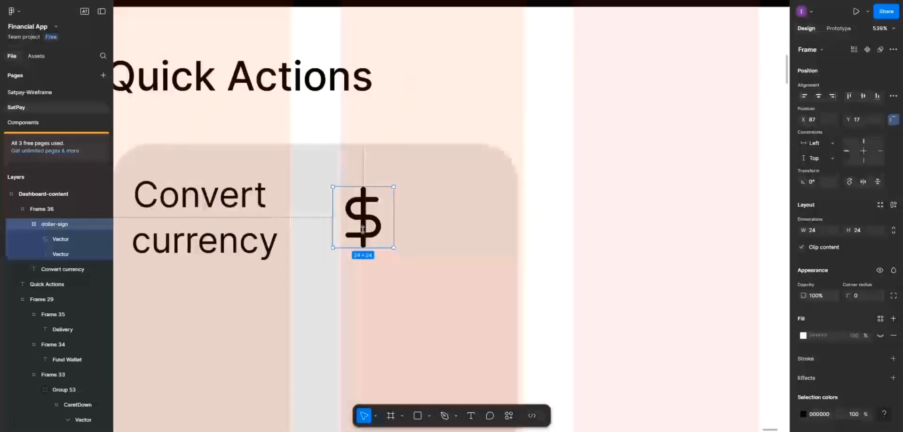
pyautogui.doubleClick(364, 223)
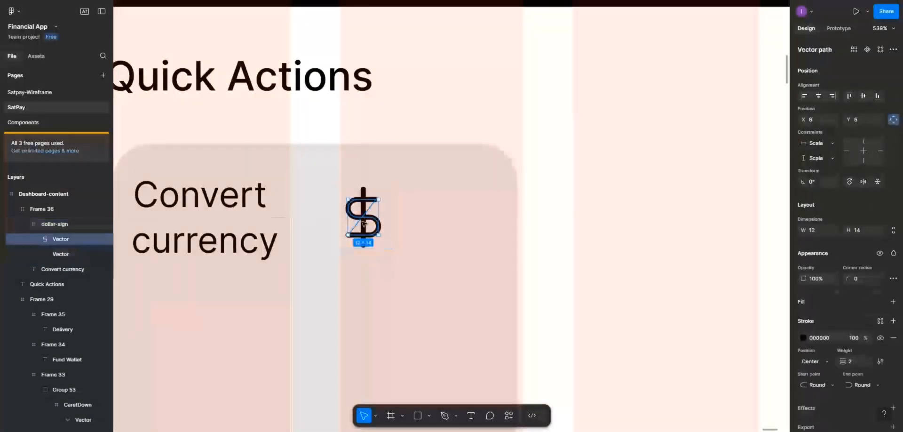
pyautogui.click(365, 194)
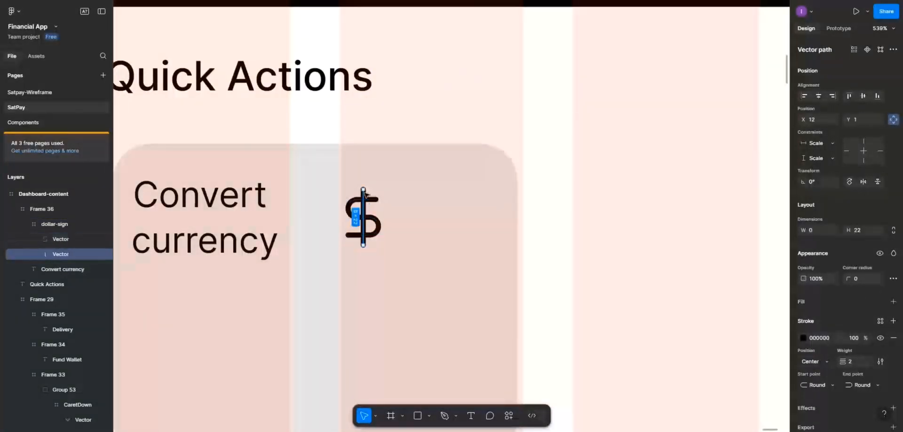
pyautogui.keyDown('shift'); pyautogui.click(371, 217); pyautogui.keyUp('shift')
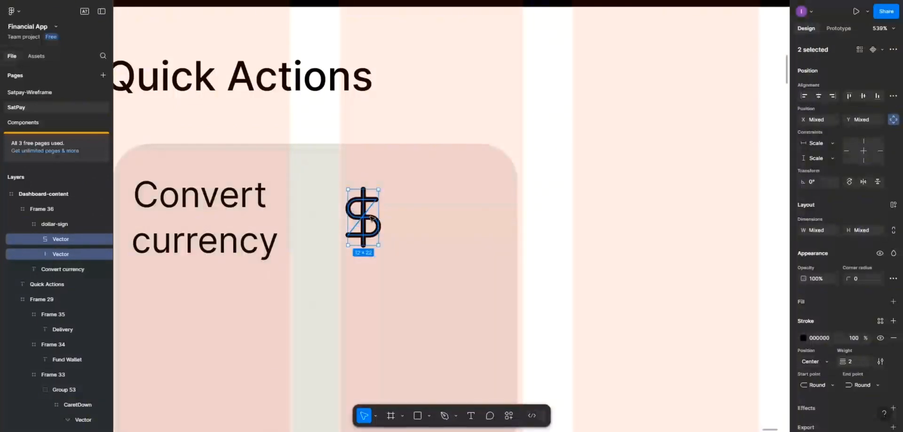
pyautogui.hotkey('ctrl', 'g')
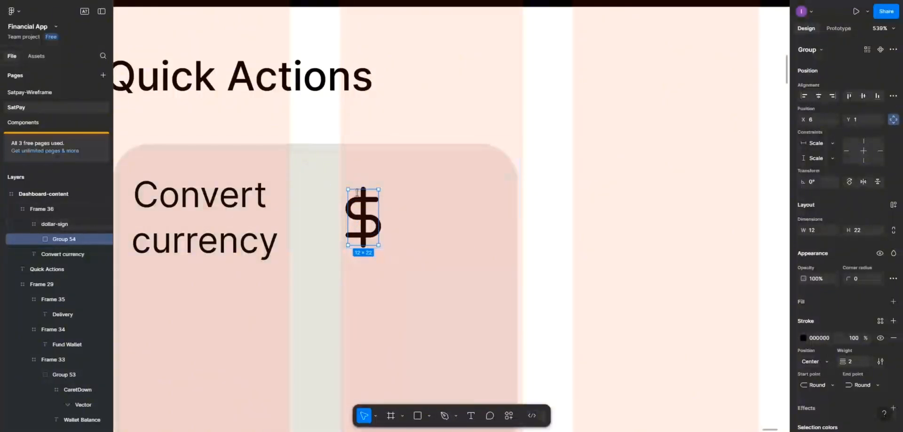
# Pull the grouped dollar sign out of its original frame and delete the empty 24 × 24 dollar-sign frame
pyautogui.click(340, 203)
pyautogui.moveTo(340, 203); pyautogui.dragTo(441, 207)
pyautogui.doubleClick(369, 212)
pyautogui.click(365, 202)
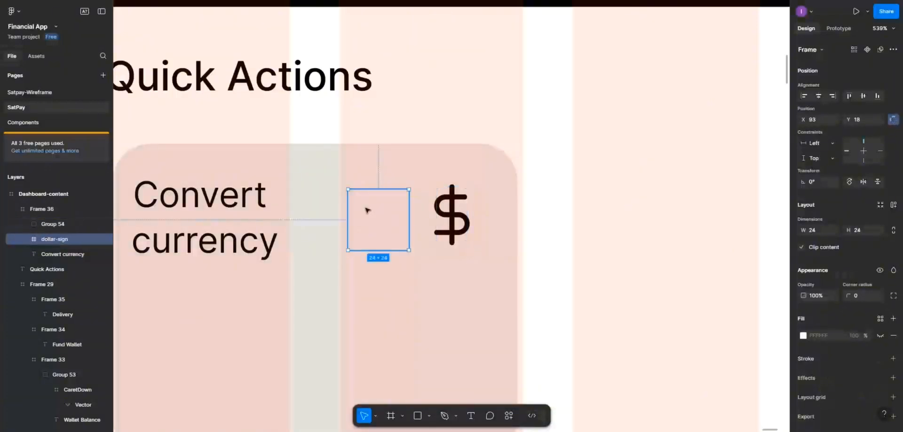
pyautogui.press('Delete')
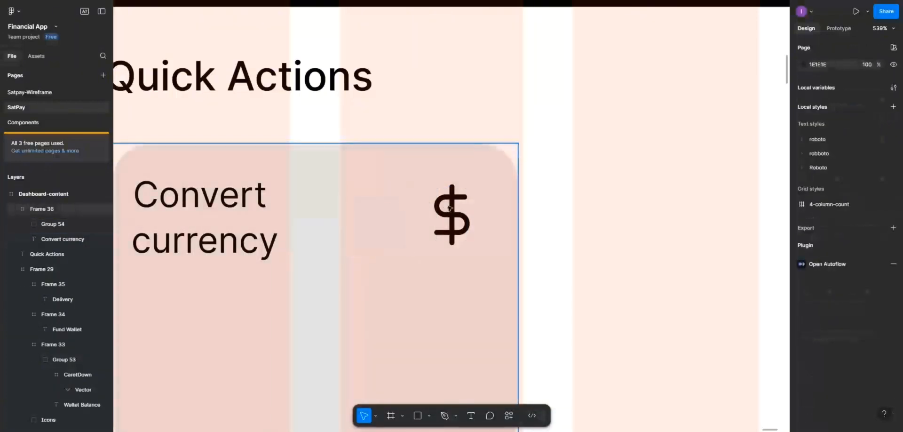
# Move the dollar sign back beside the "Convert currency" label and enclose it in a new frame of about 29 × 29
pyautogui.click(449, 207)
pyautogui.moveTo(449, 208); pyautogui.dragTo(365, 216)
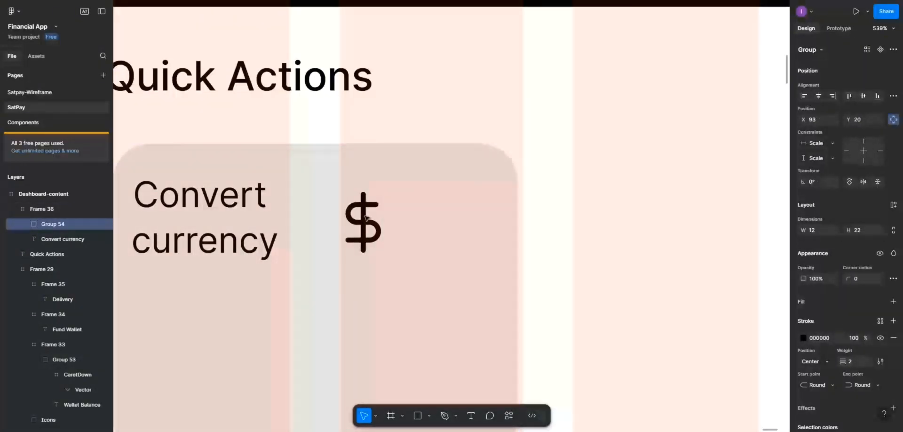
pyautogui.click(391, 416)
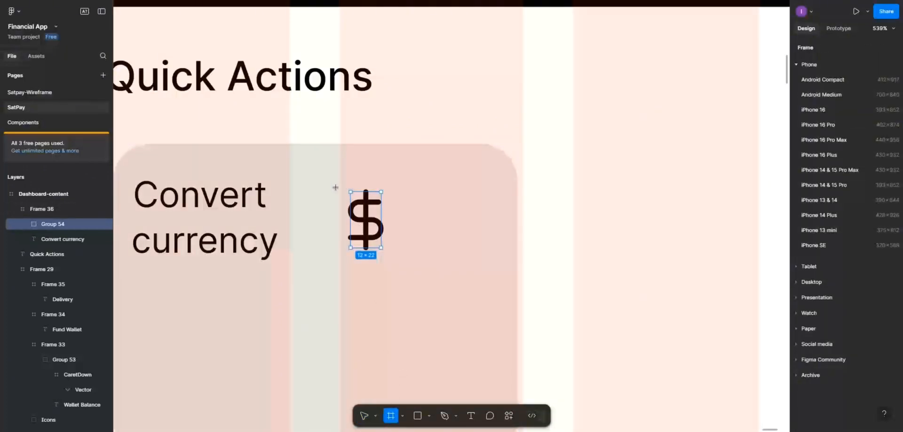
pyautogui.moveTo(335, 188)
pyautogui.mouseDown()
pyautogui.moveTo(409, 255)
pyautogui.moveTo(382, 254)
pyautogui.mouseUp()
pyautogui.moveTo(396, 227); pyautogui.dragTo(390, 226)
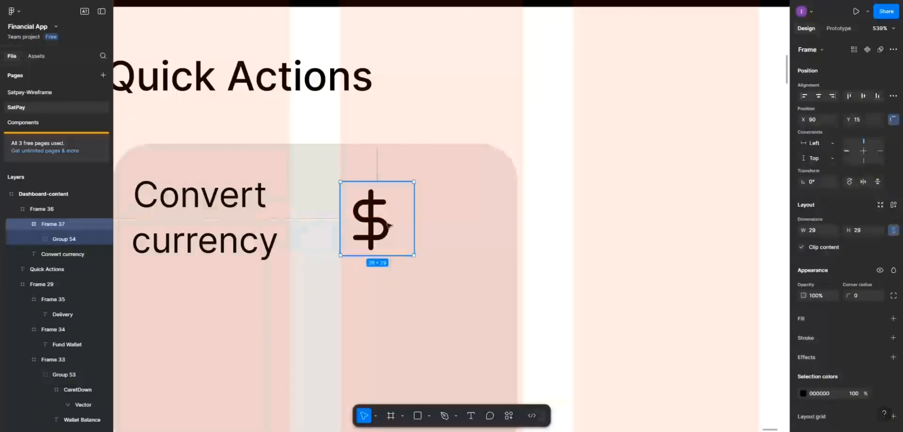
# Centre the dollar sign horizontally in its frame and make the frame a white circle with corner radius 50 and fill FFFFFF
pyautogui.doubleClick(386, 226)
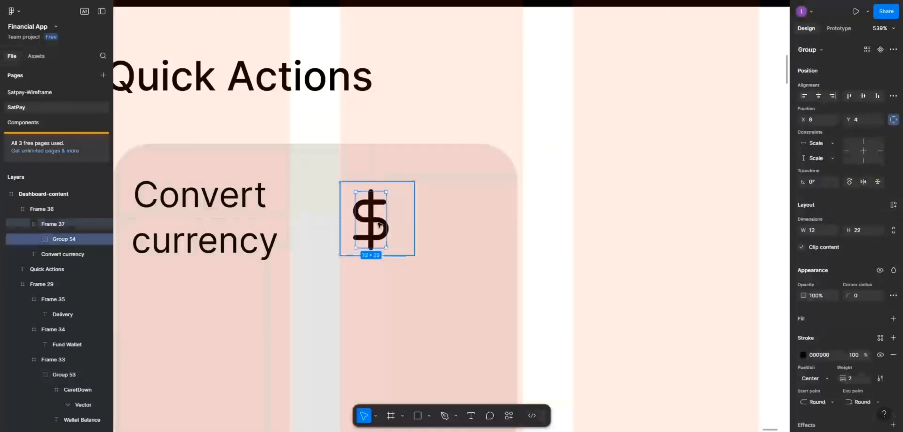
pyautogui.click(819, 96)
pyautogui.click(352, 213)
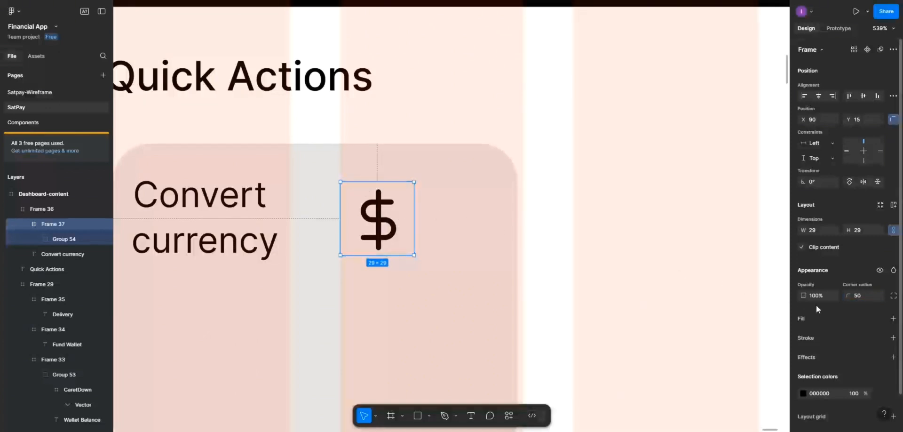
pyautogui.click(894, 319)
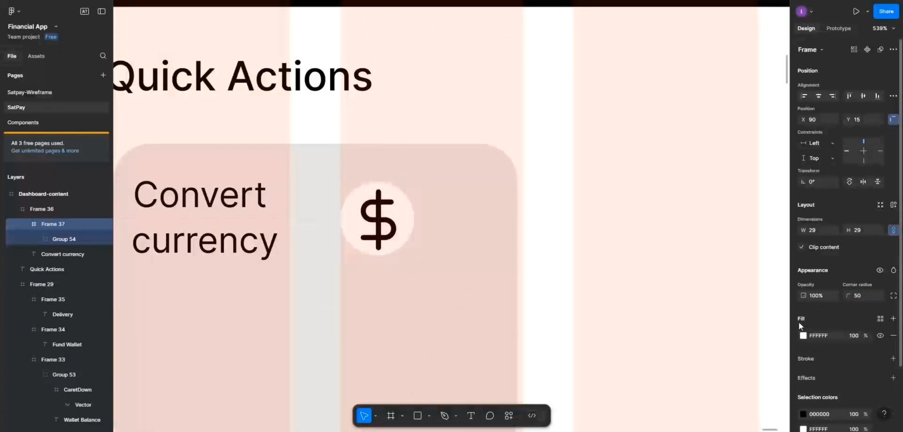
# Shrink the dollar sign to about 9 × 16.5 and centre it vertically and horizontally in the white circle
pyautogui.doubleClick(390, 236)
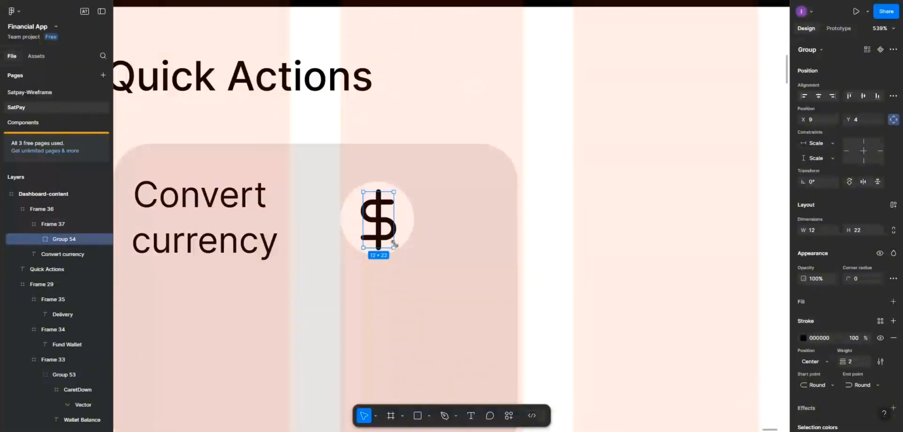
pyautogui.moveTo(393, 248); pyautogui.dragTo(385, 222)
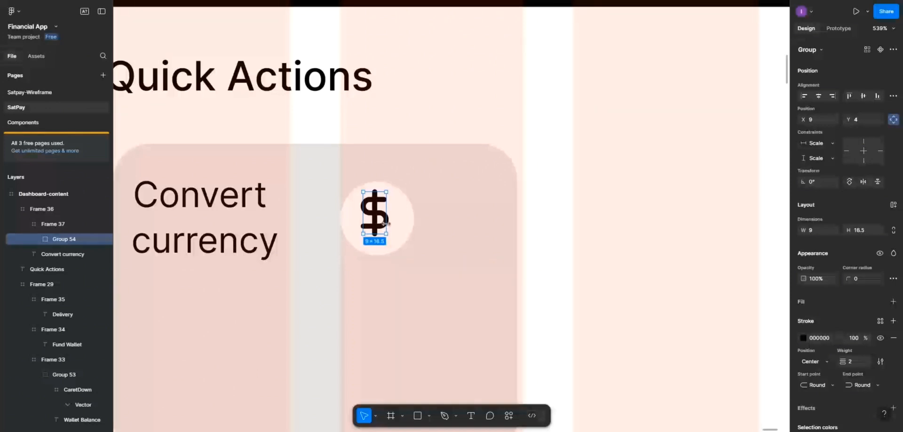
pyautogui.click(864, 96)
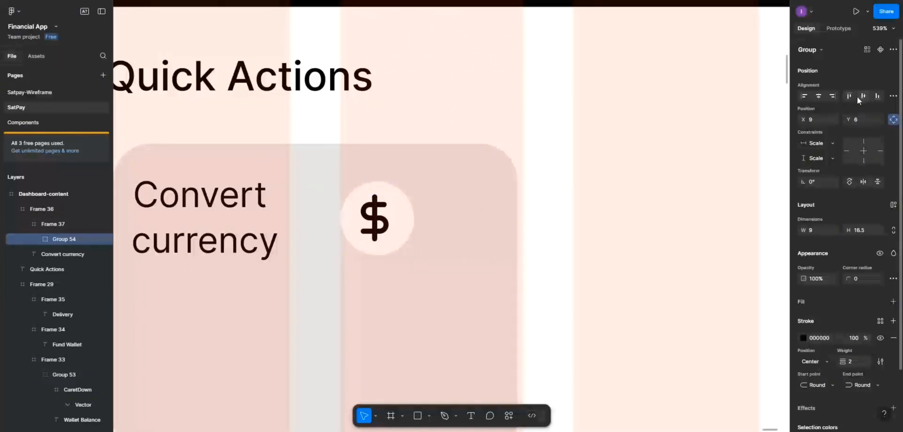
pyautogui.click(818, 96)
pyautogui.click(405, 200)
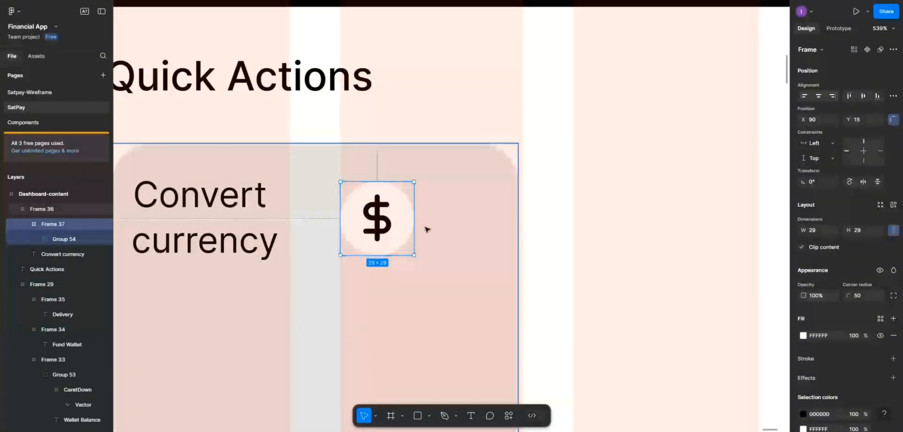
# Duplicate the "Convert currency" label directly below the original inside the grey card
pyautogui.scroll(-5, 425, 229)
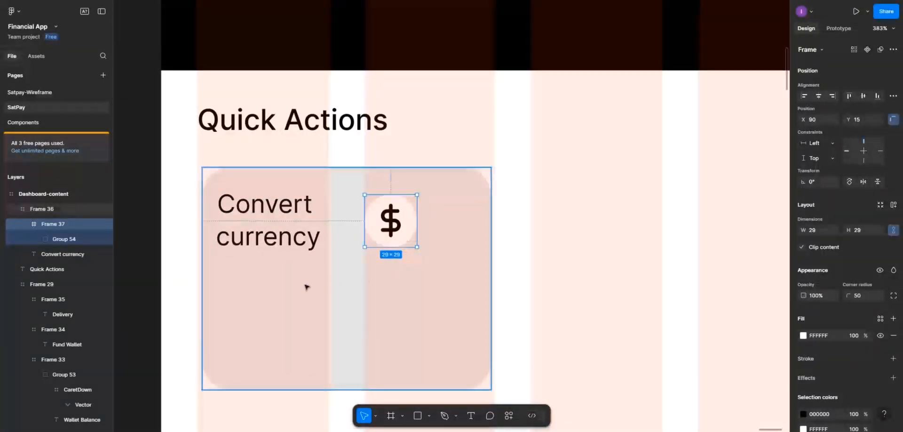
pyautogui.click(278, 224)
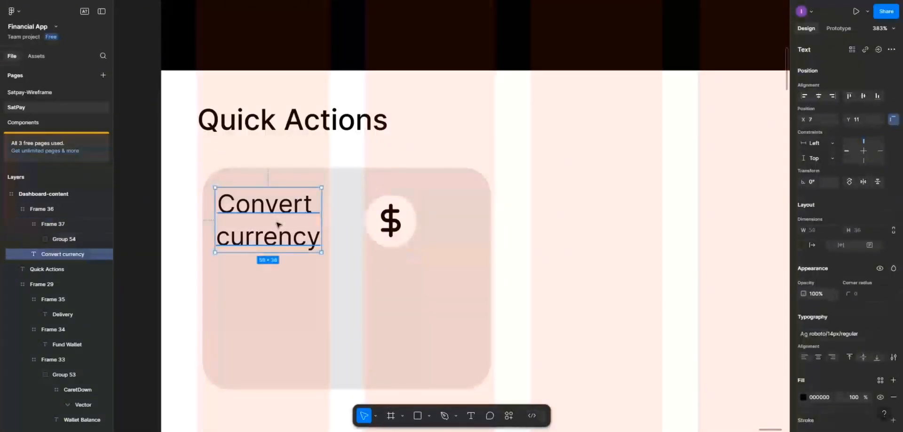
pyautogui.moveTo(275, 233); pyautogui.dragTo(277, 281)
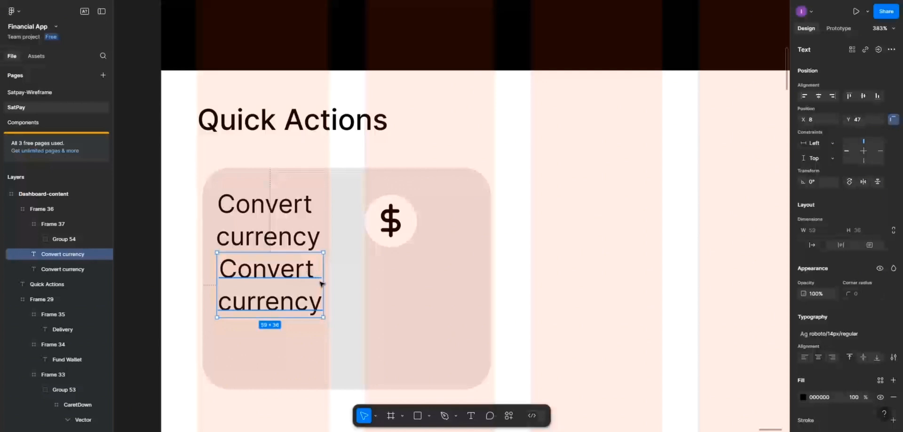
# Extend the duplicated label's text to read "Convert currency at the best rates"
pyautogui.doubleClick(276, 302)
pyautogui.click(325, 303)
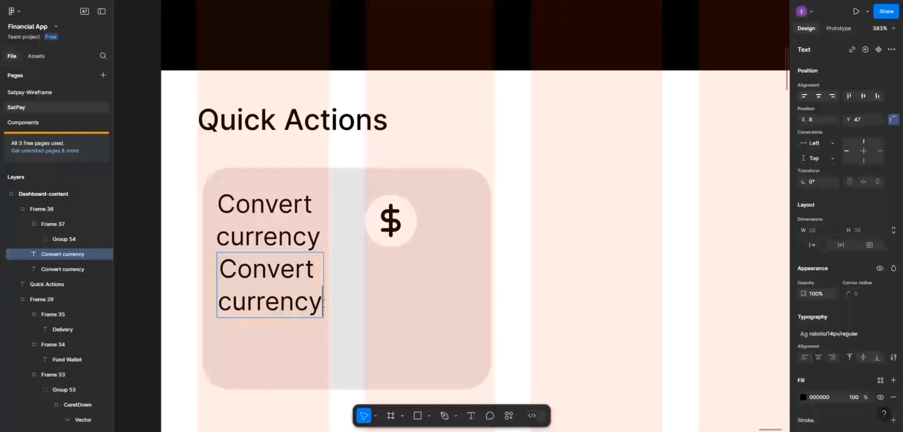
pyautogui.write('at ')
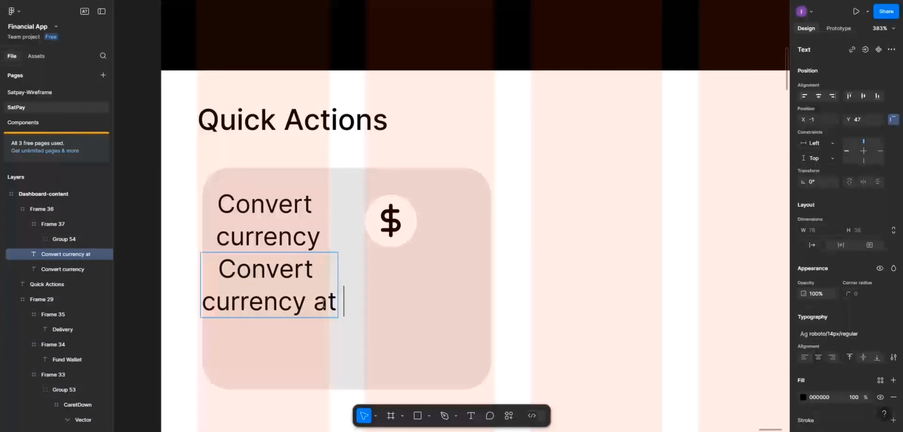
pyautogui.write('the b')
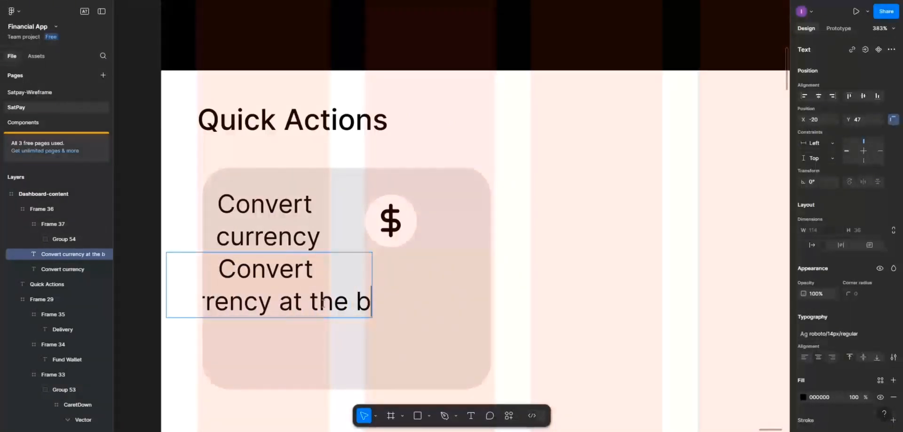
pyautogui.write('est ')
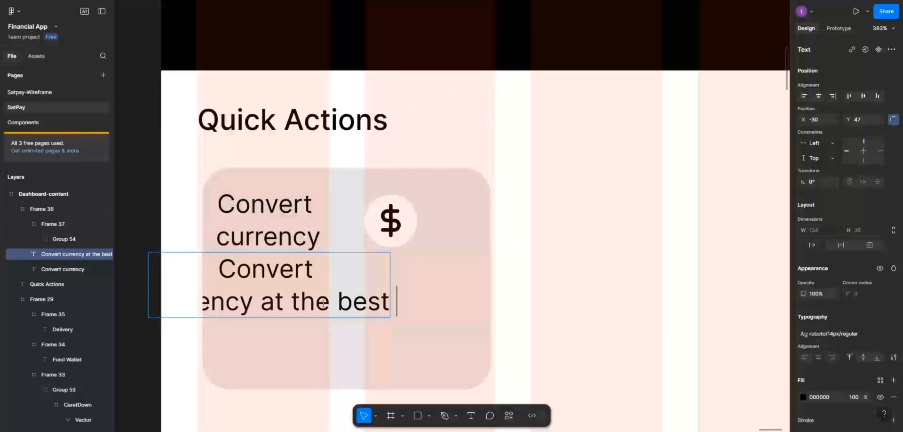
pyautogui.write('rates')
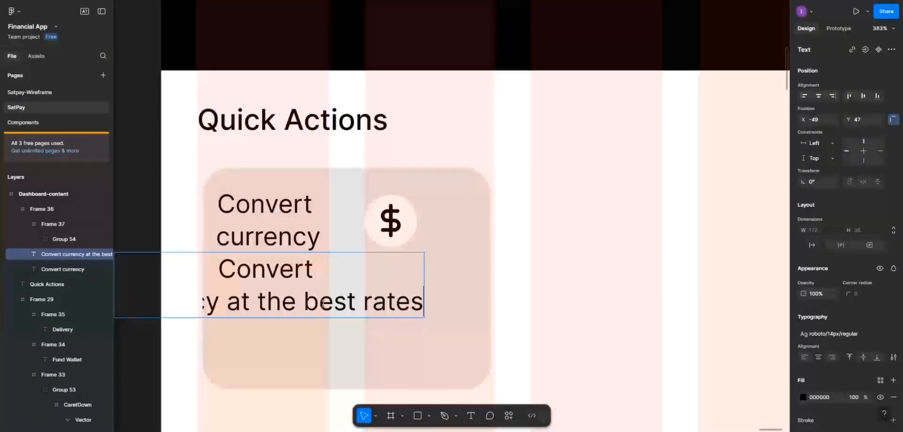
pyautogui.press('Escape')
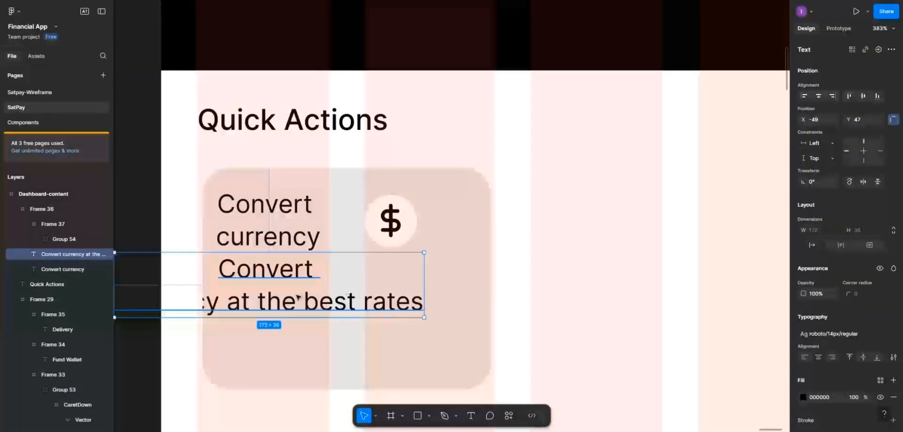
# Rebreak the description into "Convert currency" and "at the best rates", and place it under the label at about X 7, Y 51
pyautogui.moveTo(299, 297); pyautogui.dragTo(371, 303)
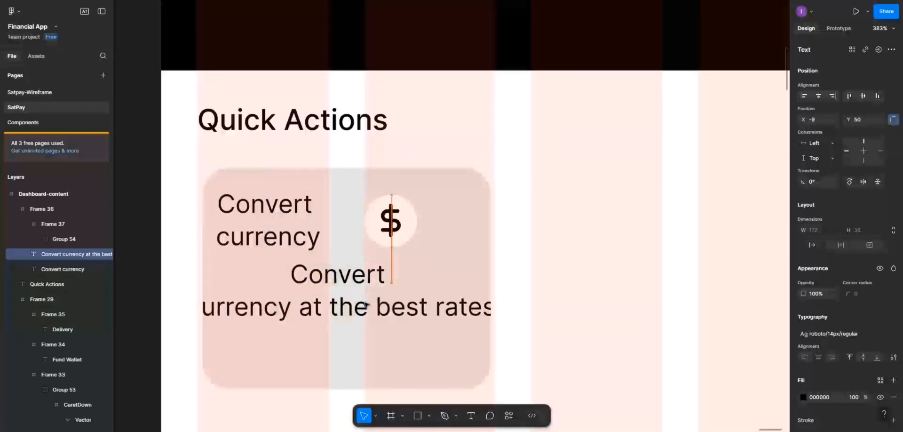
pyautogui.doubleClick(295, 278)
pyautogui.click(294, 278)
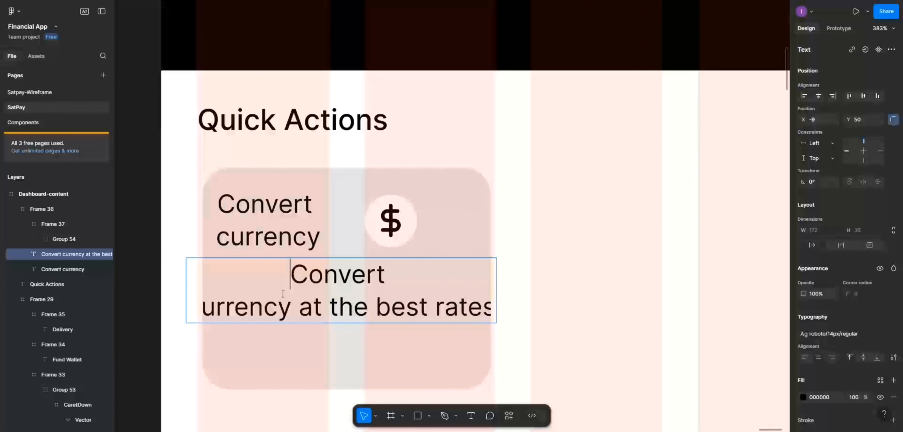
pyautogui.click(204, 308)
pyautogui.press('BackSpace')
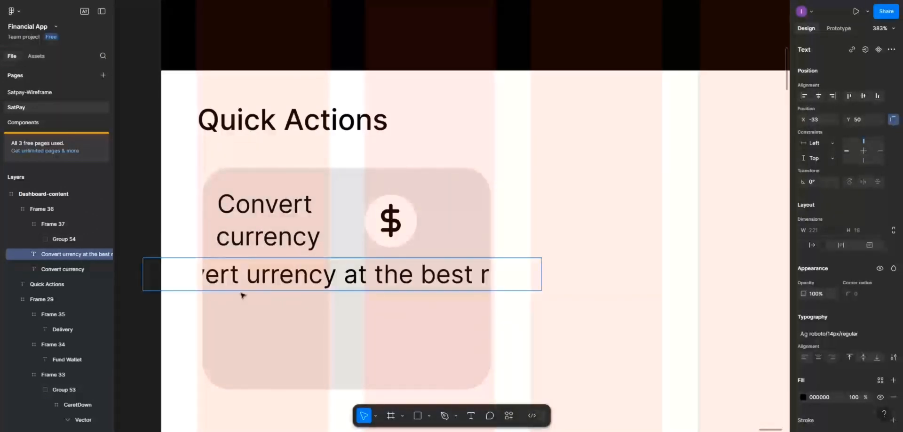
pyautogui.write('c')
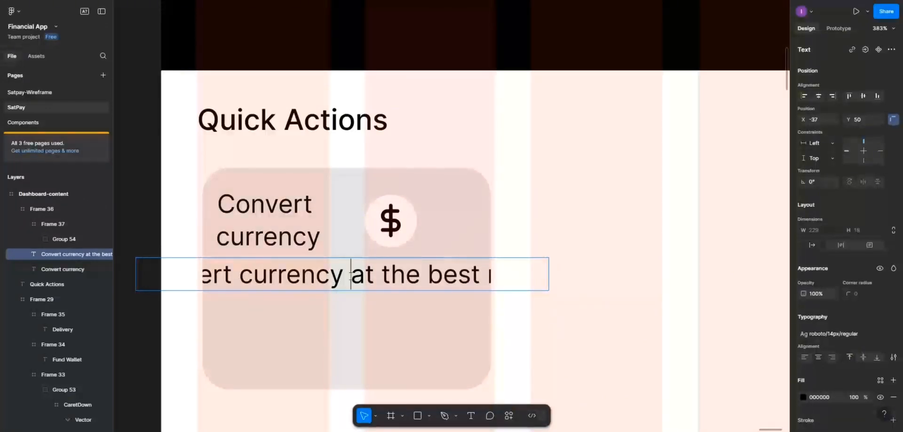
pyautogui.press('Return')
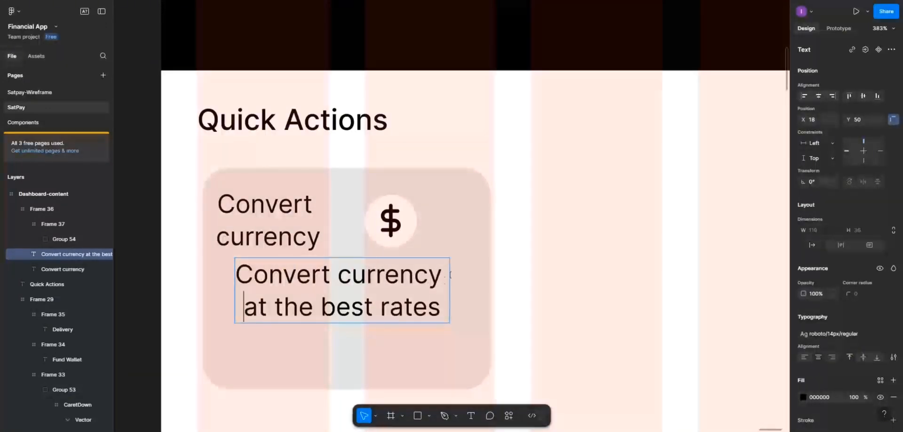
pyautogui.click(453, 272)
pyautogui.moveTo(417, 281); pyautogui.dragTo(398, 282)
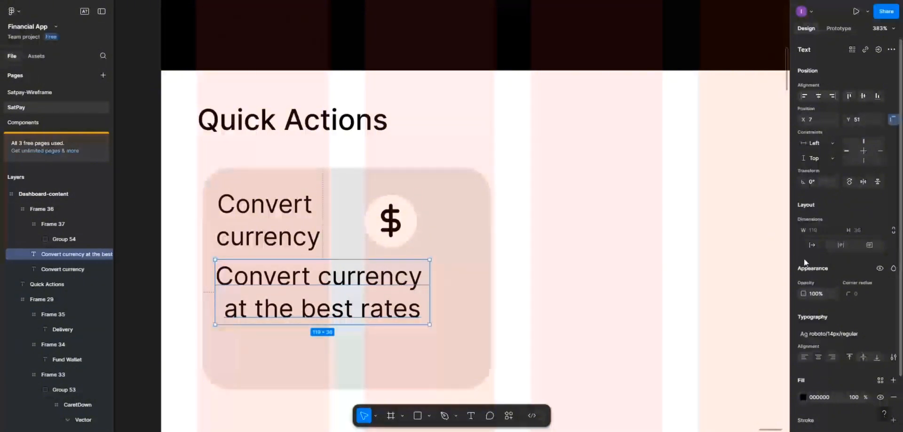
pyautogui.click(893, 334)
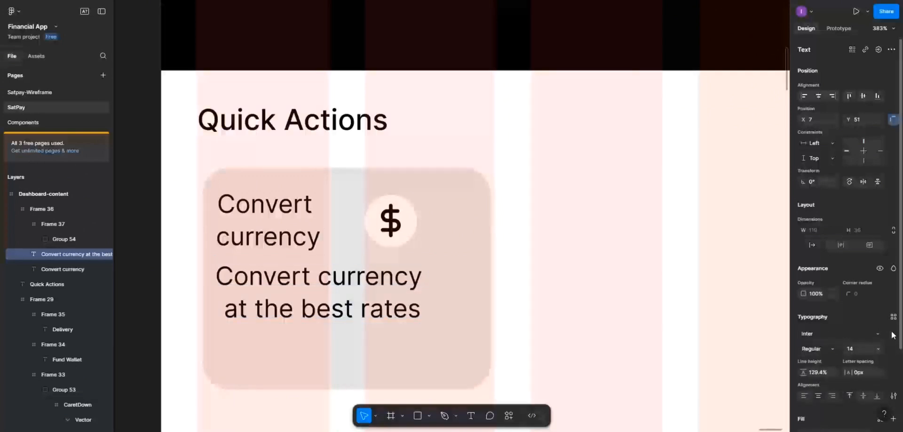
pyautogui.click(893, 317)
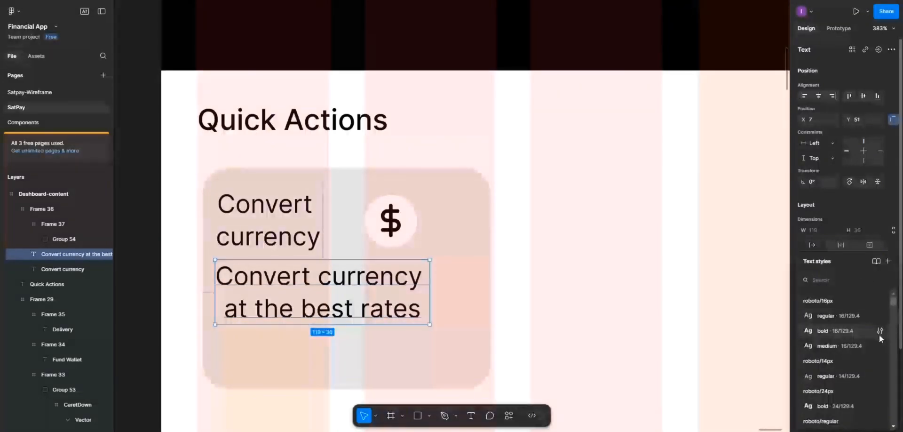
pyautogui.scroll(-2, 842, 397)
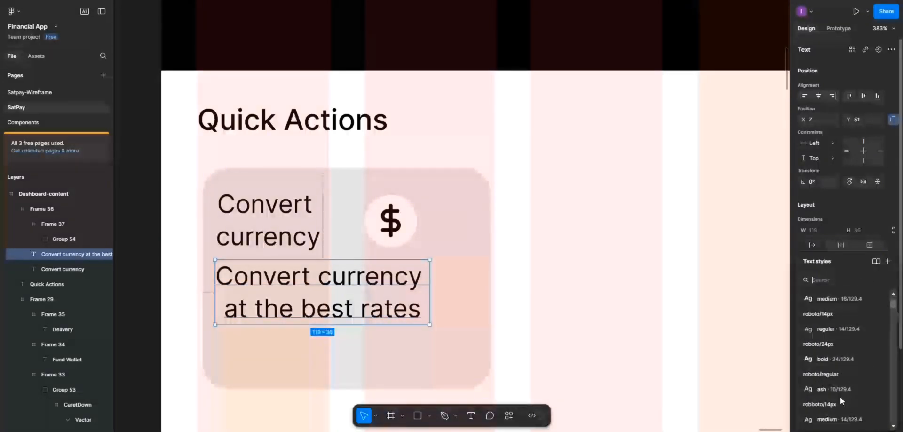
pyautogui.scroll(2, 840, 394)
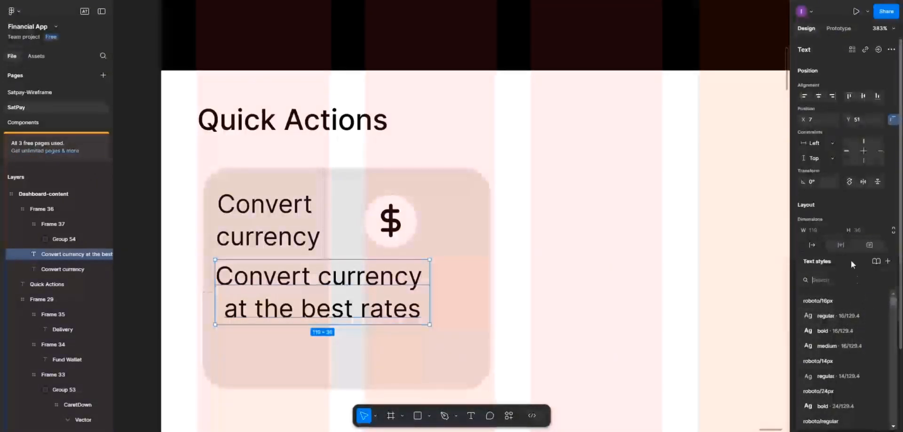
pyautogui.scroll(-3, 877, 315)
pyautogui.scroll(2, 876, 314)
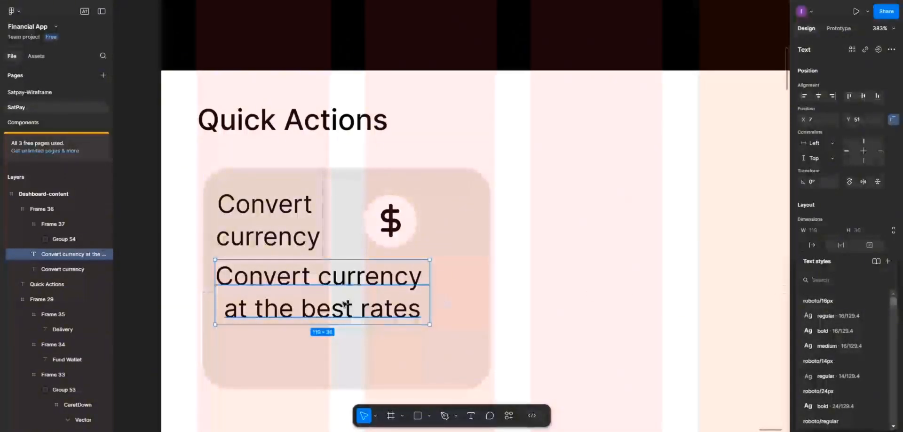
pyautogui.scroll(-3, 866, 325)
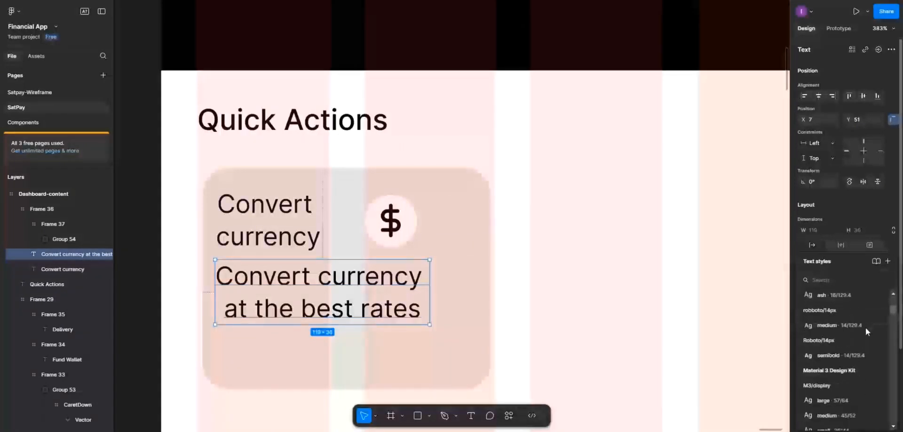
pyautogui.click(847, 334)
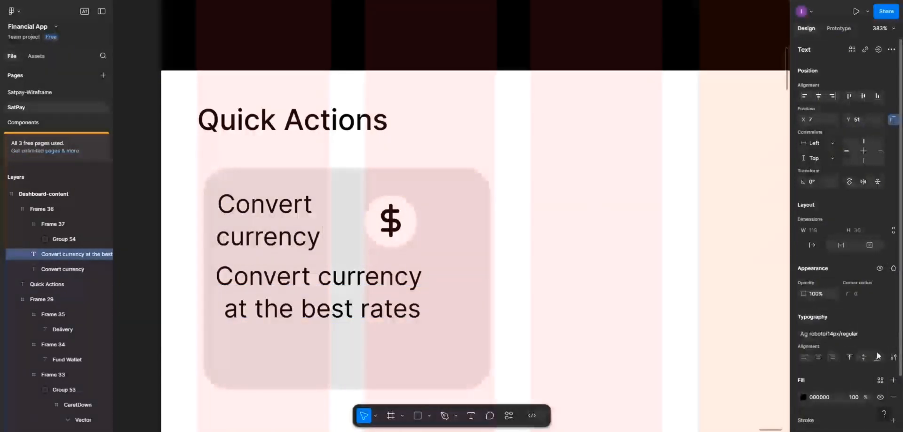
# Detach the description's text style, set it to Roboto size 12, and move it to about X 6, Y 49 below the label
pyautogui.click(890, 336)
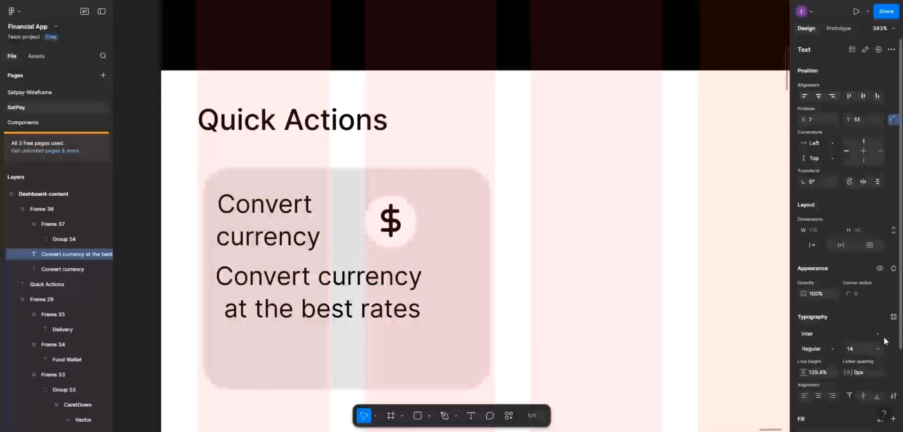
pyautogui.click(823, 335)
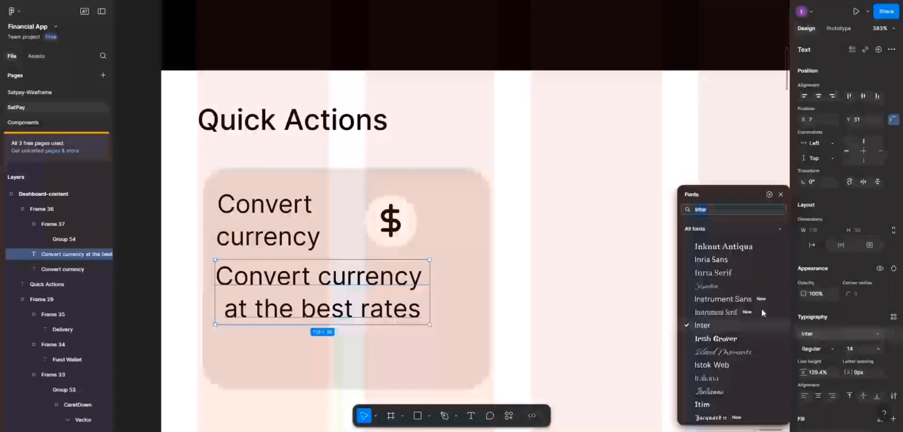
pyautogui.write('robo')
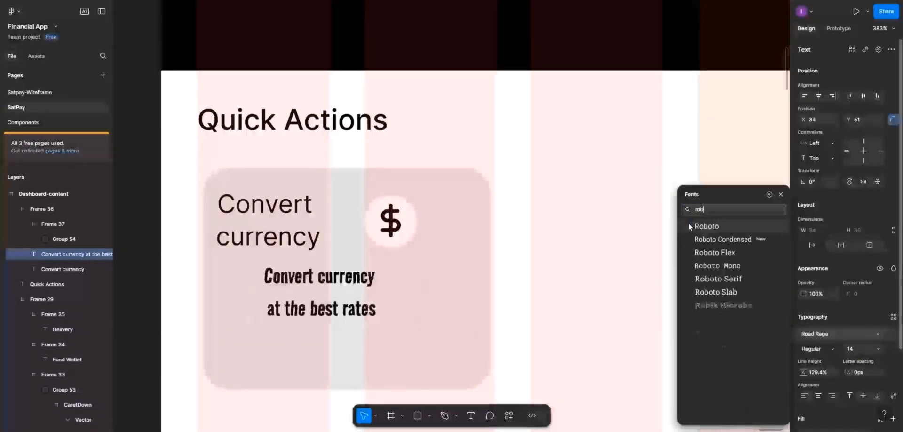
pyautogui.click(715, 229)
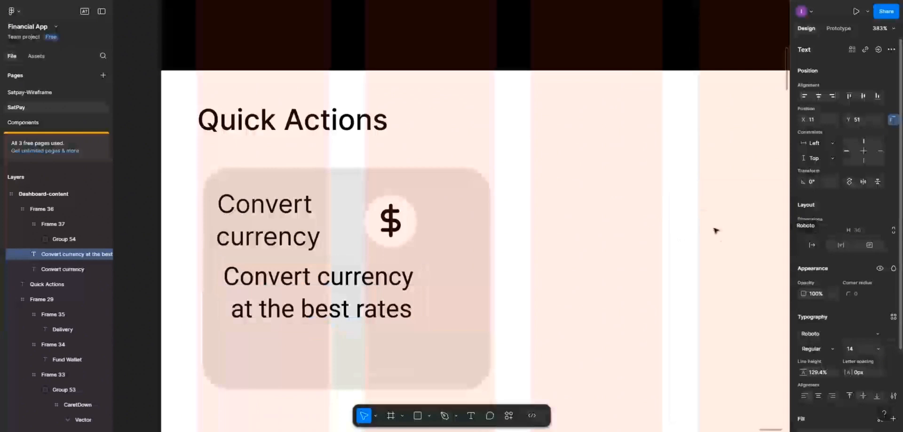
pyautogui.click(852, 348)
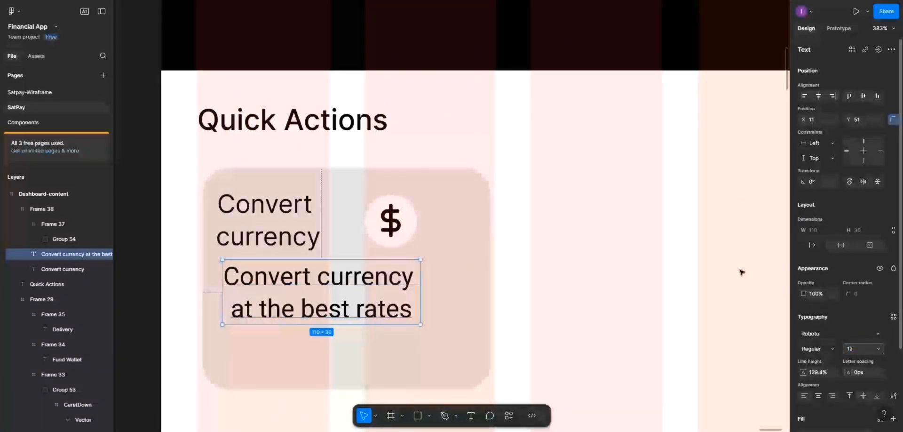
pyautogui.press('Return')
pyautogui.click(416, 287)
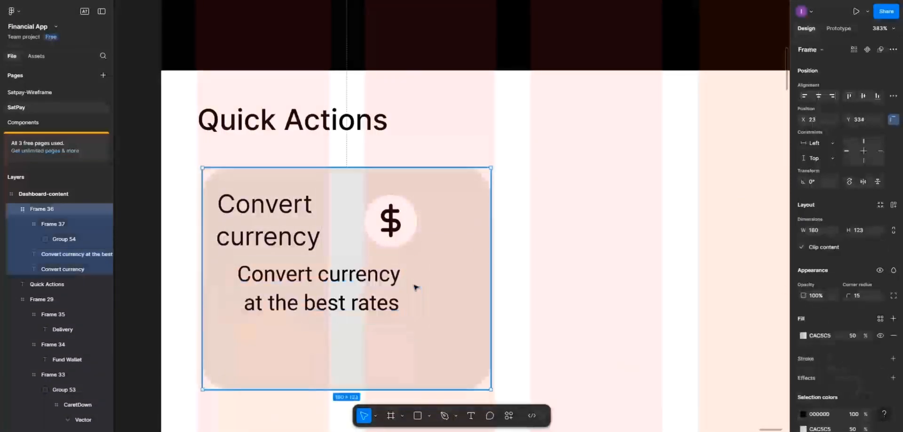
pyautogui.click(360, 277)
pyautogui.moveTo(360, 278); pyautogui.dragTo(324, 268)
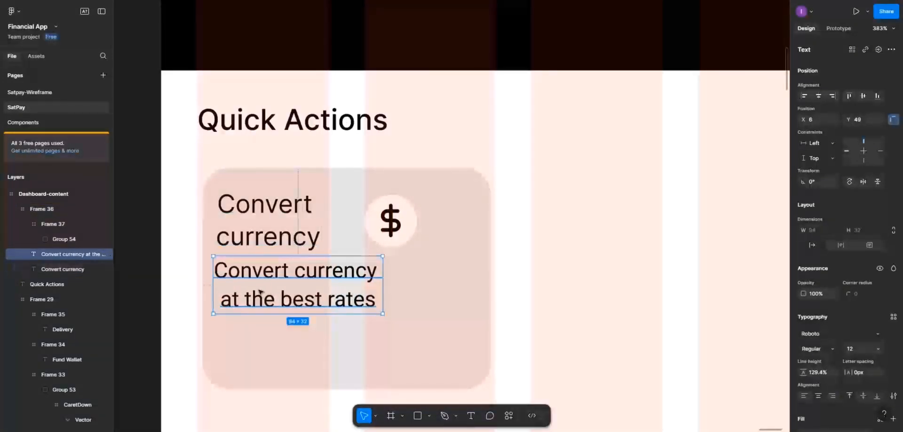
pyautogui.doubleClick(235, 299)
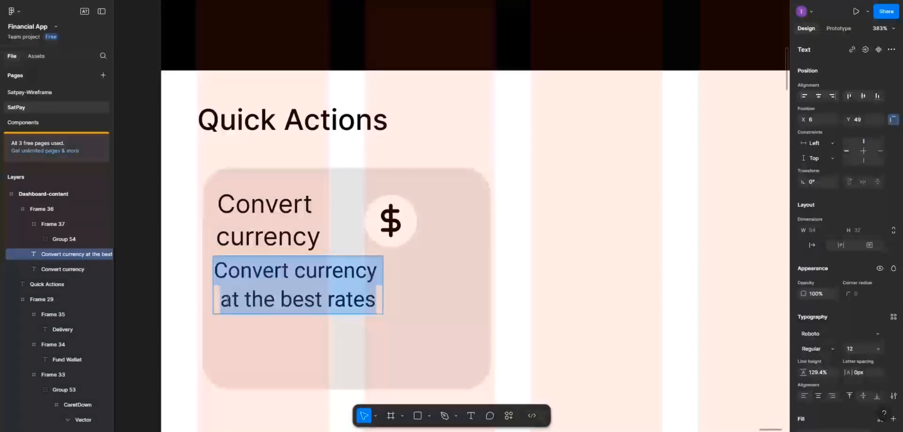
pyautogui.click(222, 300)
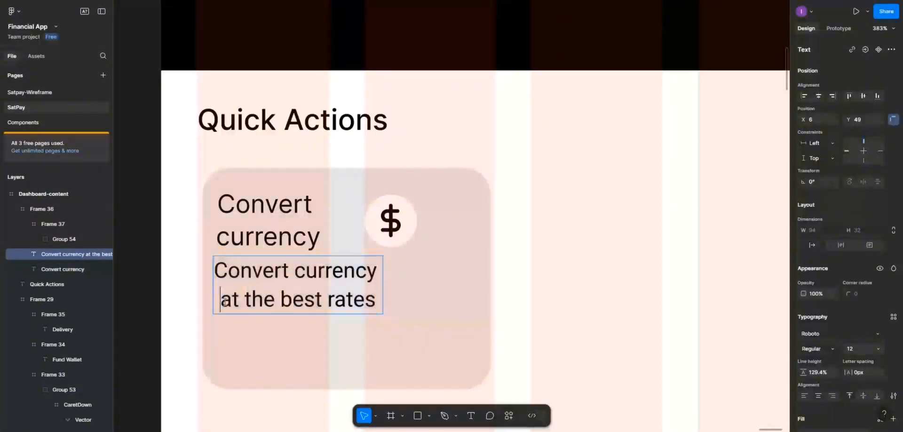
pyautogui.press('BackSpace')
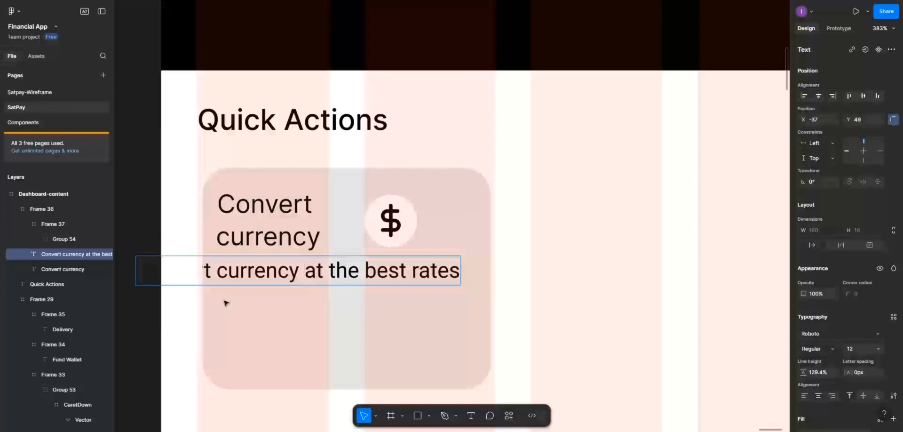
pyautogui.press('Return')
pyautogui.press('Escape')
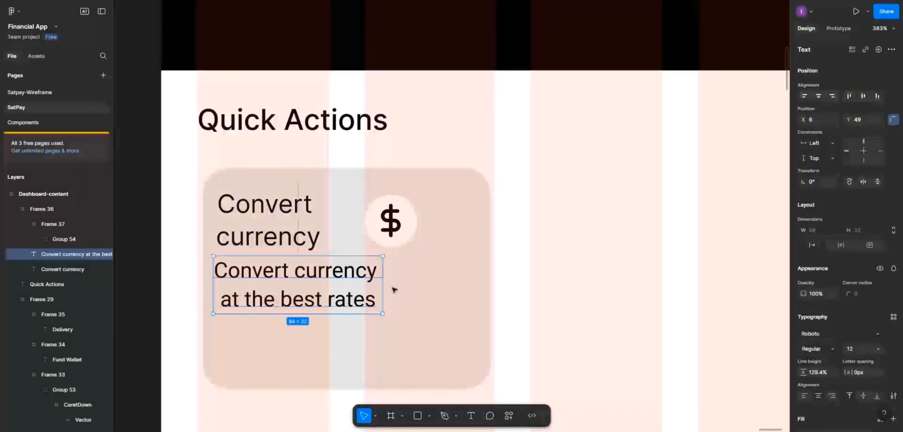
# Left-align the two-line description text in the card
pyautogui.scroll(-2, 809, 374)
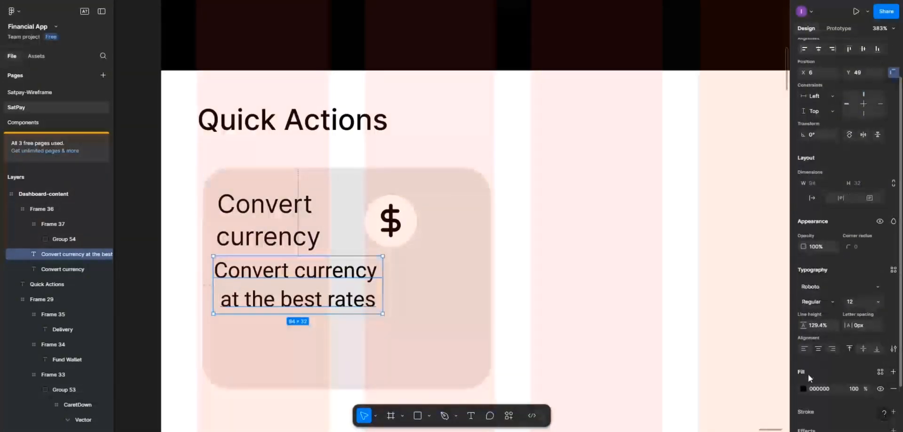
pyautogui.click(803, 349)
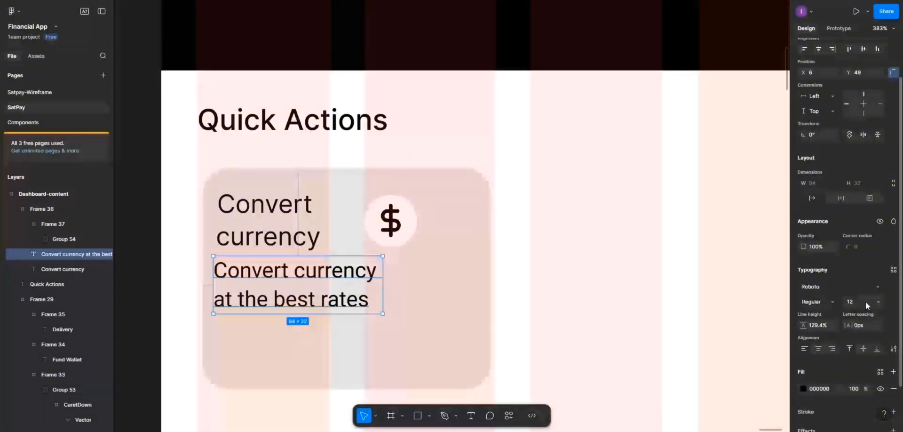
# Set the two-line description's font weight to Light and shift it to about X 9, Y 49 under the label
pyautogui.click(828, 302)
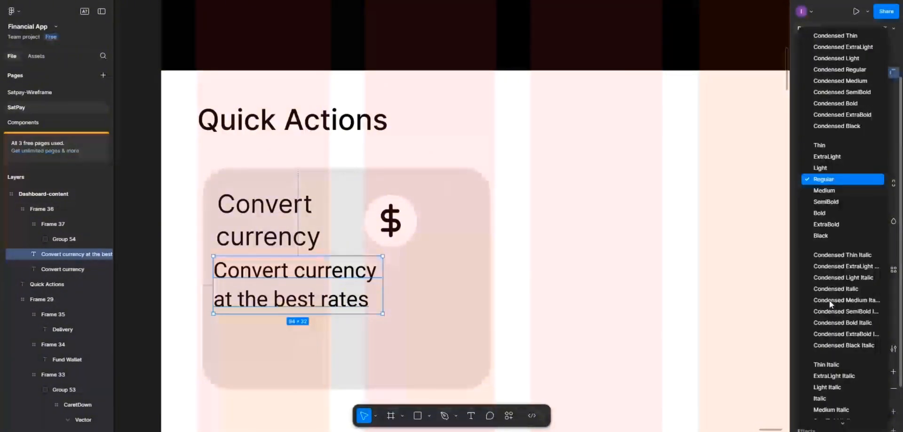
pyautogui.click(826, 172)
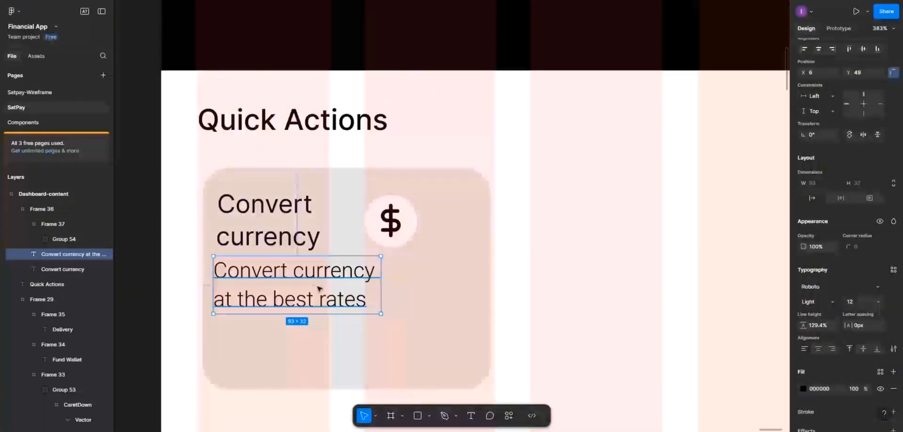
pyautogui.moveTo(315, 291); pyautogui.dragTo(321, 291)
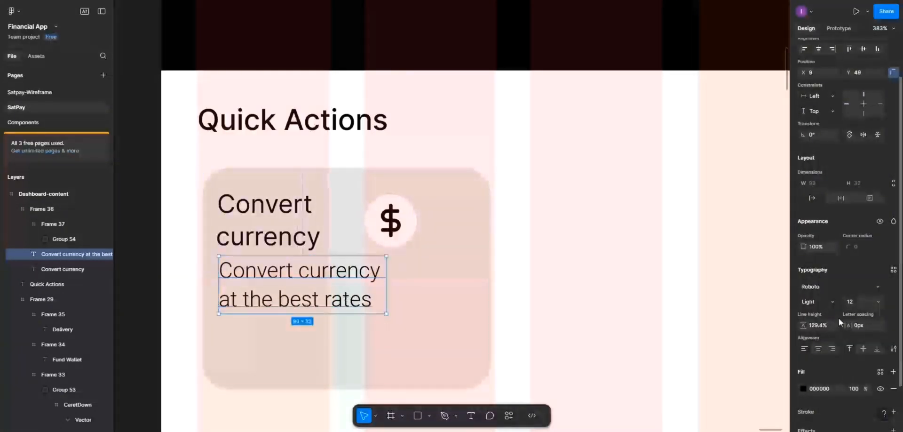
# Save the description's typography as a new text style named roboto/12px/light, and move the description down to about X 7, Y 56
pyautogui.click(895, 270)
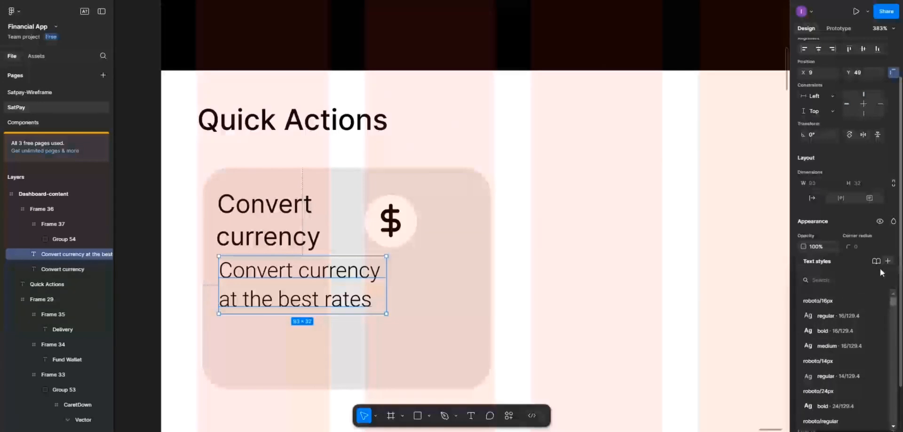
pyautogui.click(888, 261)
pyautogui.write('r')
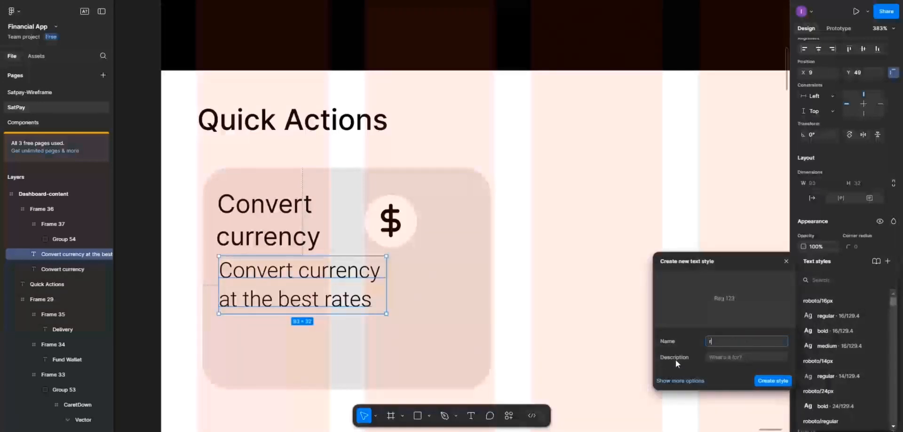
pyautogui.write('oboto/')
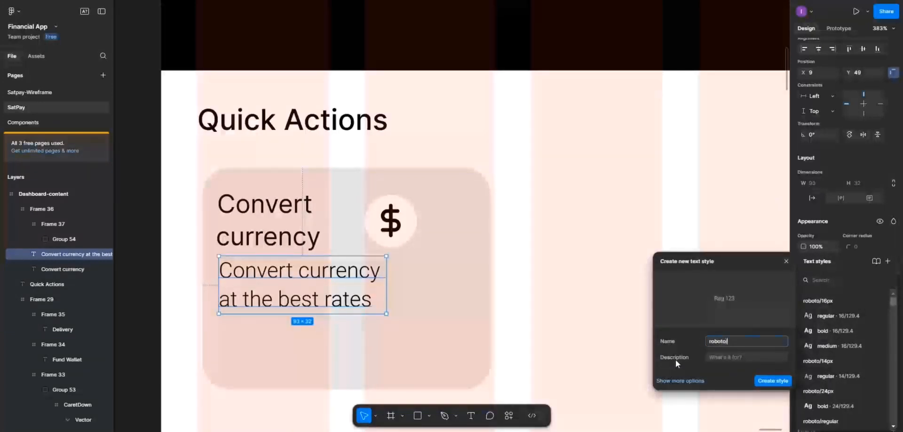
pyautogui.write('12px/light')
pyautogui.click(773, 381)
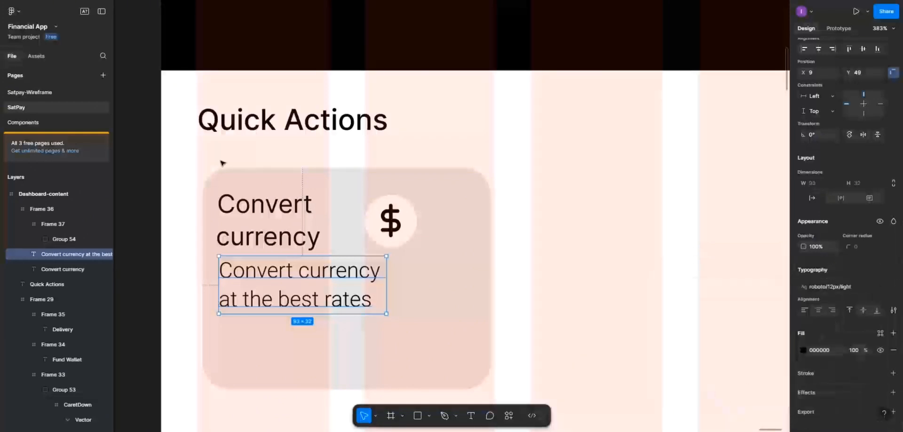
pyautogui.moveTo(277, 276); pyautogui.dragTo(275, 289)
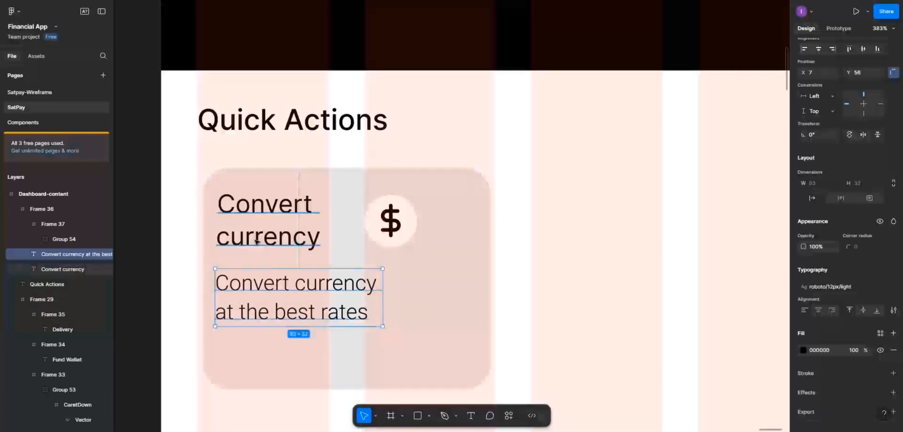
# Align the vertical centres of the card's "Convert currency" heading and its dollar icon, and group the two
pyautogui.click(291, 233)
pyautogui.keyDown('shift'); pyautogui.click(390, 221); pyautogui.keyUp('shift')
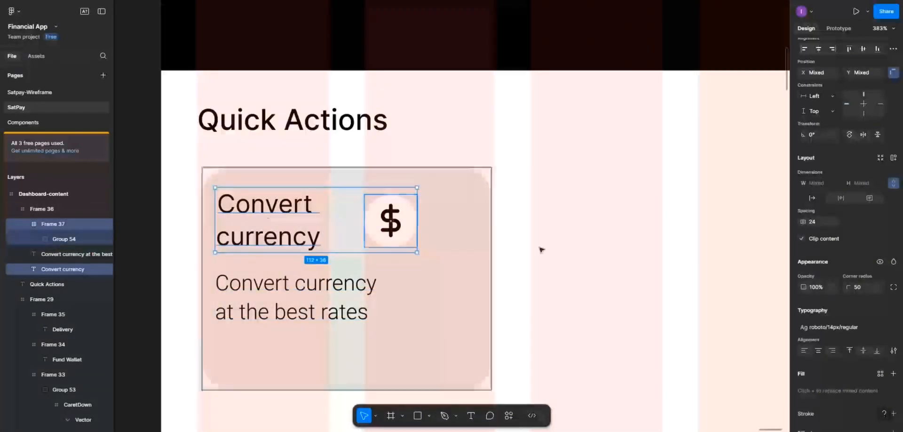
pyautogui.click(863, 49)
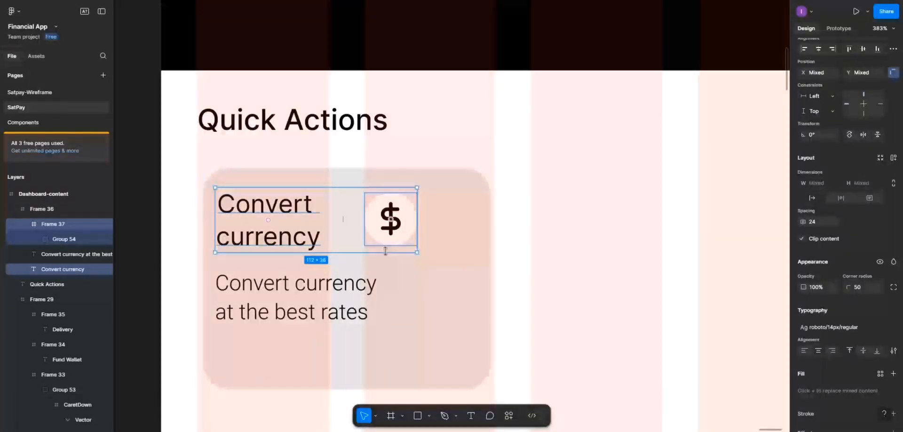
pyautogui.hotkey('ctrl', 'g')
# Set the vertical spacing between the heading group and the description text below it to 10
pyautogui.keyDown('shift'); pyautogui.click(301, 297); pyautogui.keyUp('shift')
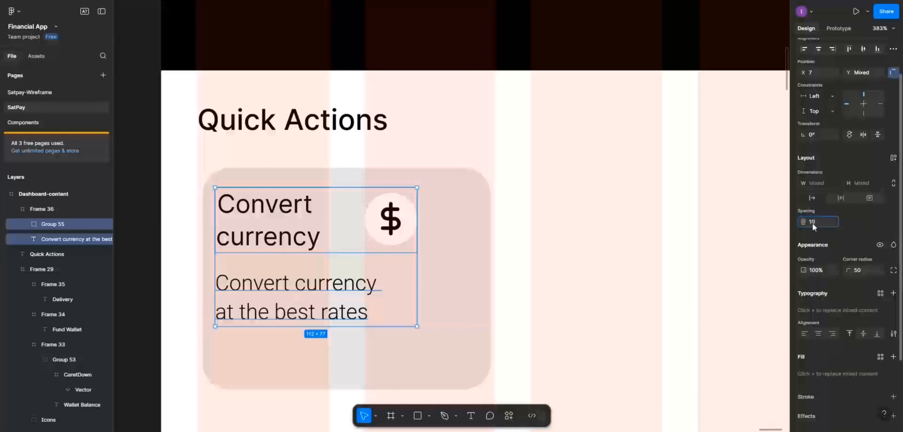
pyautogui.click(323, 321)
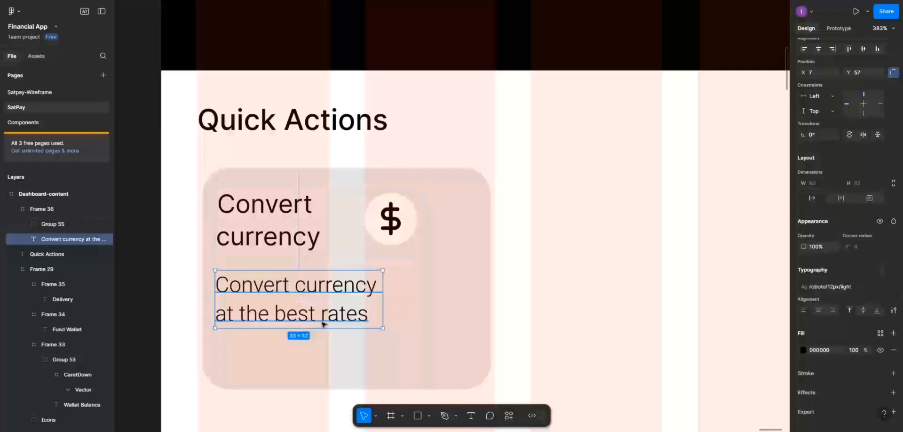
# Reduce the Convert currency card's height, trying 120 first and settling on 100
pyautogui.click(412, 282)
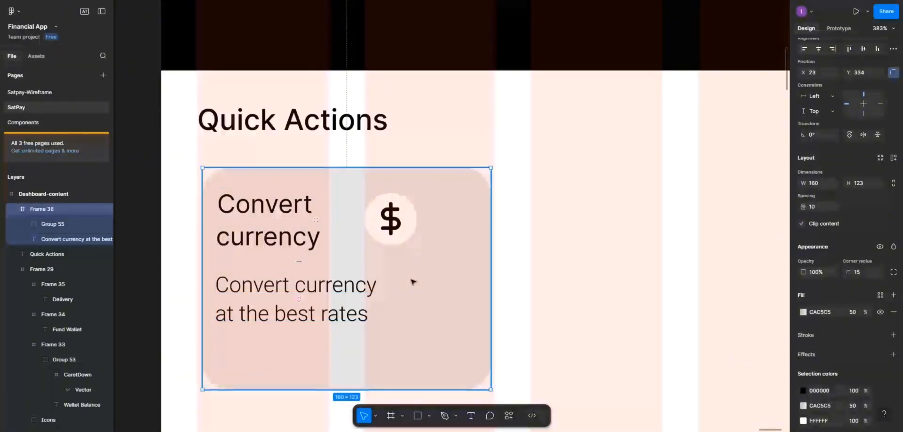
pyautogui.scroll(-1, 393, 278)
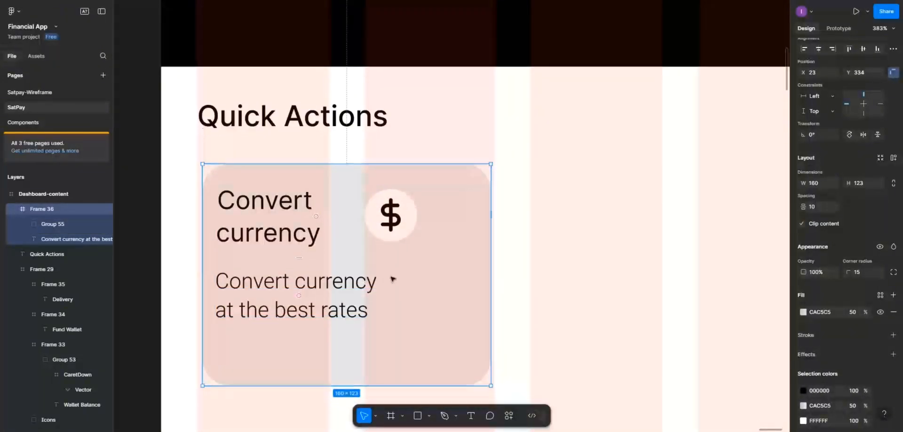
pyautogui.scroll(-1, 393, 278)
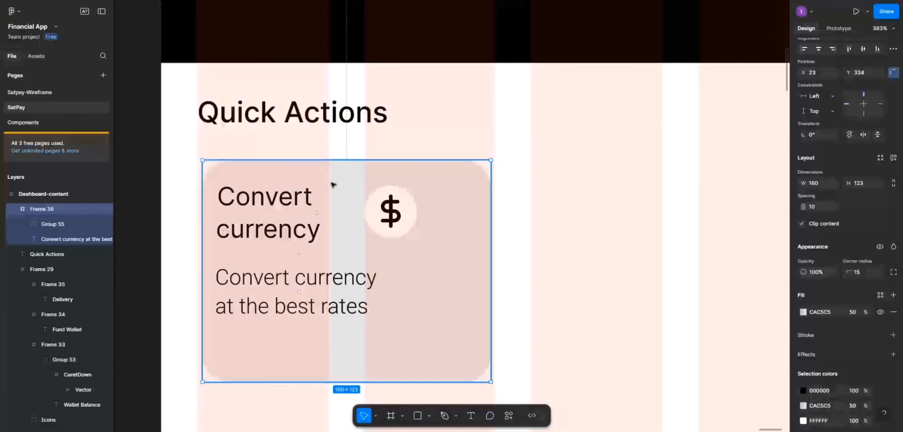
pyautogui.click(525, 154)
pyautogui.click(414, 176)
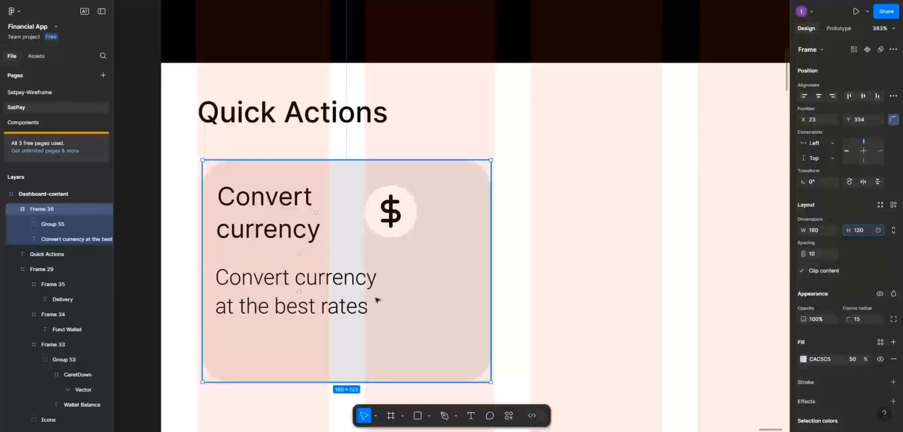
pyautogui.click(404, 300)
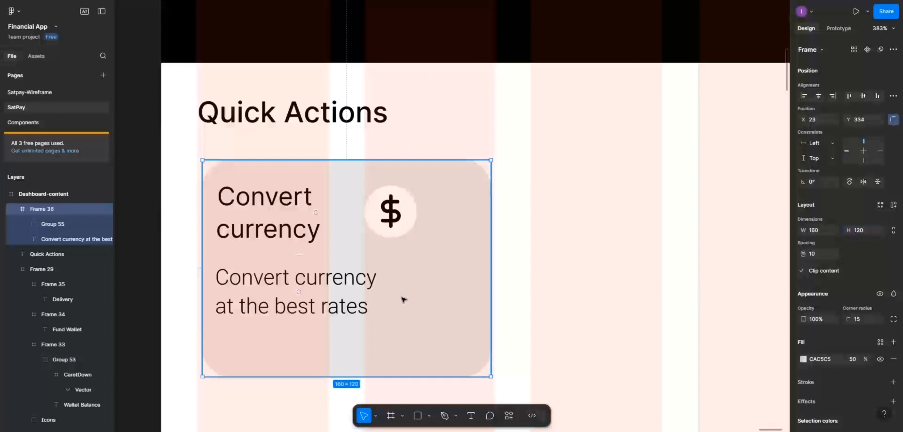
pyautogui.click(864, 232)
pyautogui.write('100')
pyautogui.press('Return')
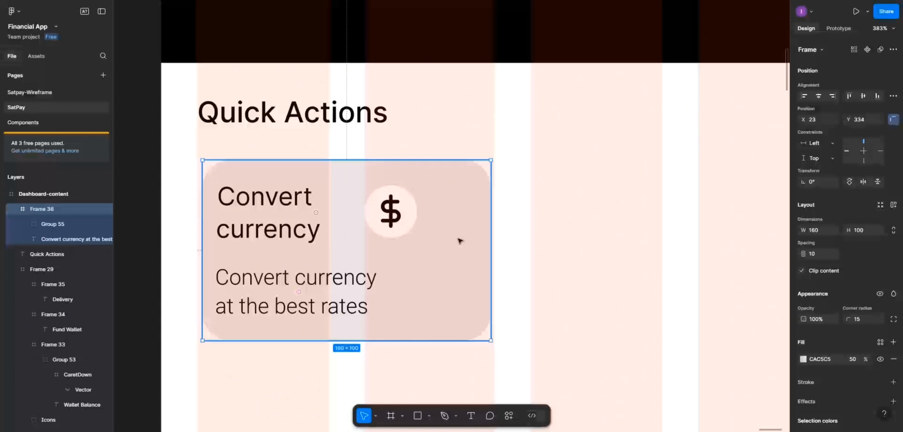
# Duplicate the Convert currency card alongside the original, positioning the copy at X 209 and the original at X 23
pyautogui.press('Left')
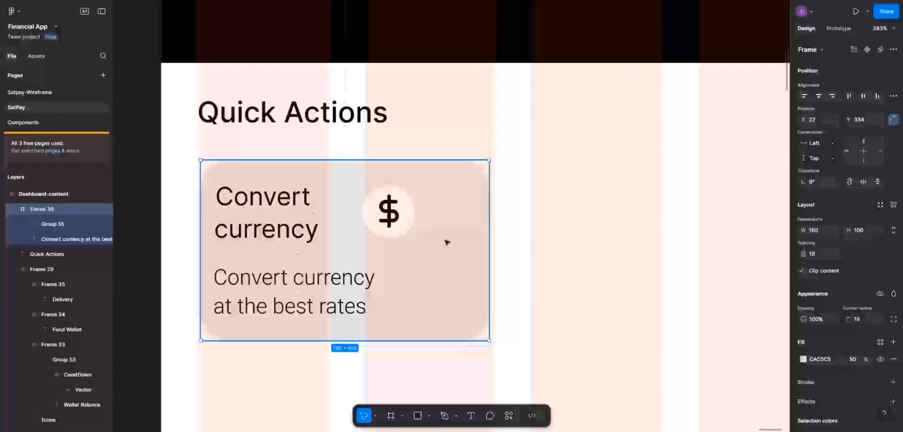
pyautogui.moveTo(447, 241); pyautogui.dragTo(756, 249)
pyautogui.scroll(-3, 746, 250)
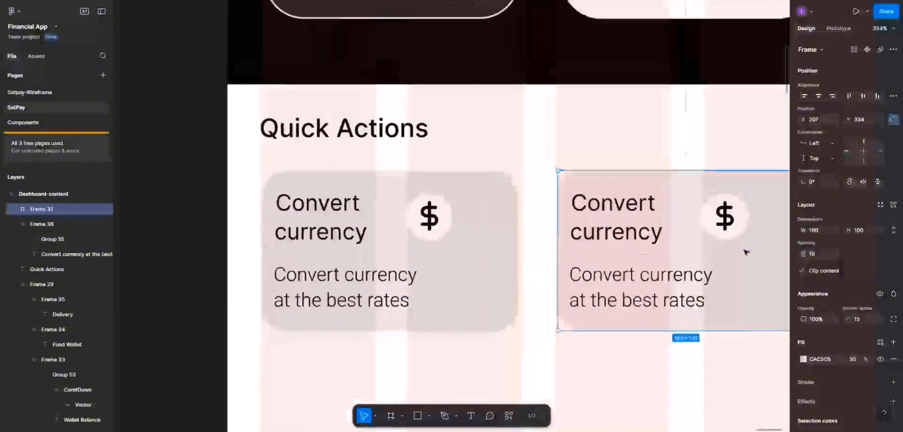
pyautogui.hscroll(6, 742, 251)
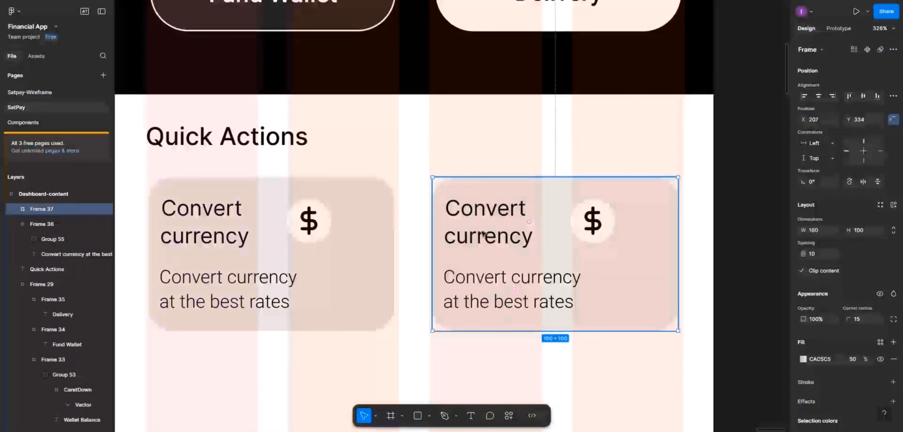
pyautogui.moveTo(484, 231); pyautogui.dragTo(484, 236)
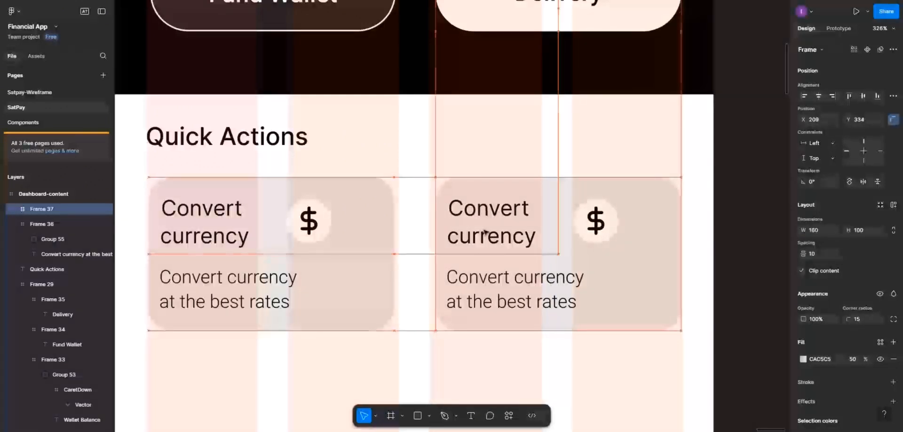
pyautogui.click(339, 221)
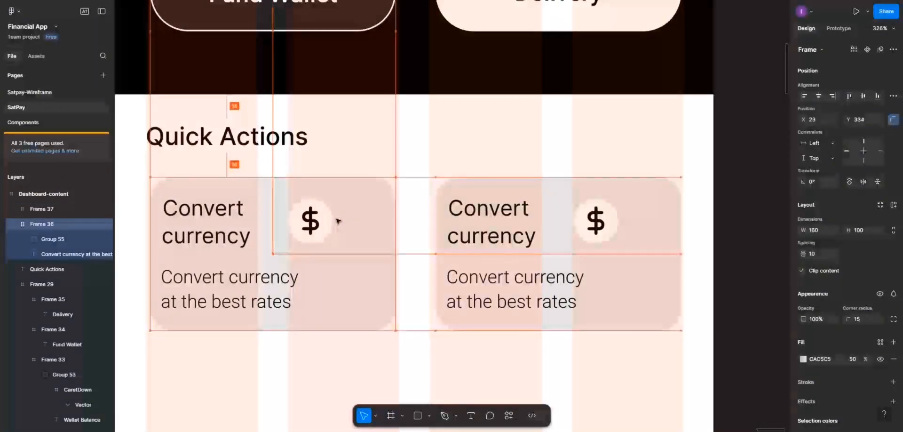
# Change the duplicate card's heading to "Book Delivery" on two lines and left-align the text
pyautogui.click(505, 241)
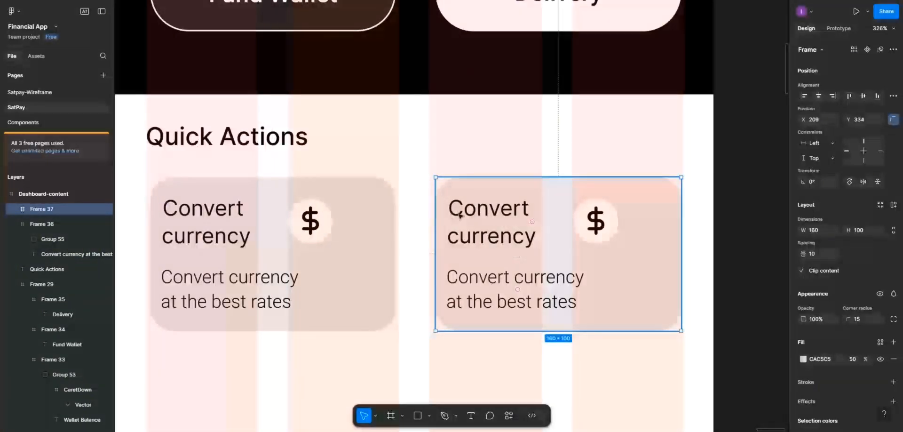
pyautogui.doubleClick(475, 217)
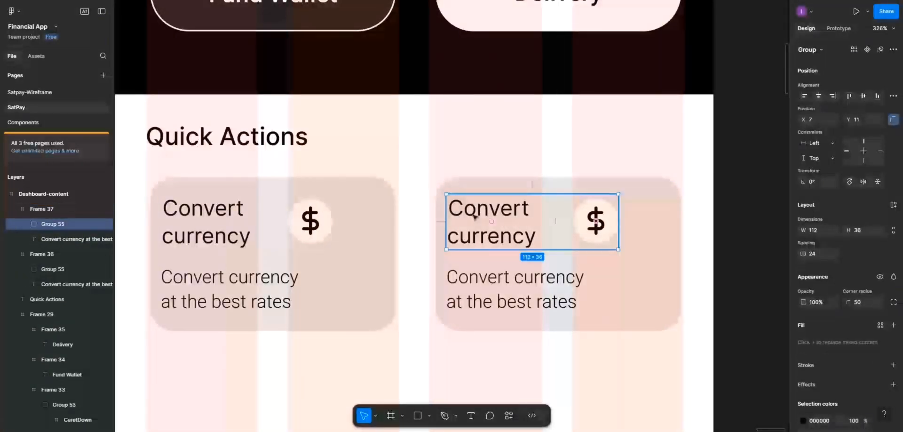
pyautogui.doubleClick(475, 218)
pyautogui.doubleClick(474, 216)
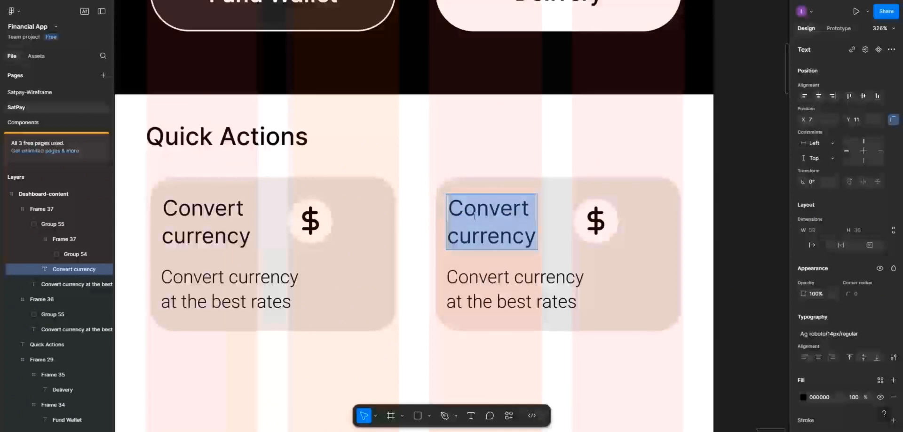
pyautogui.write('Book')
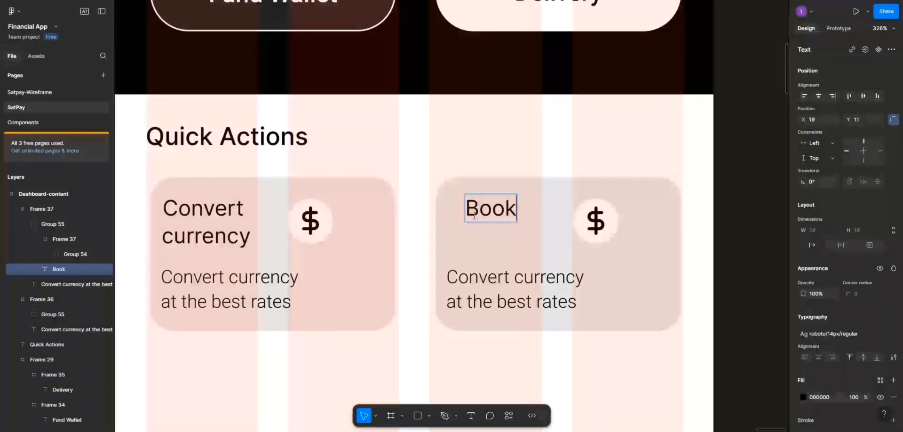
pyautogui.press('Return')
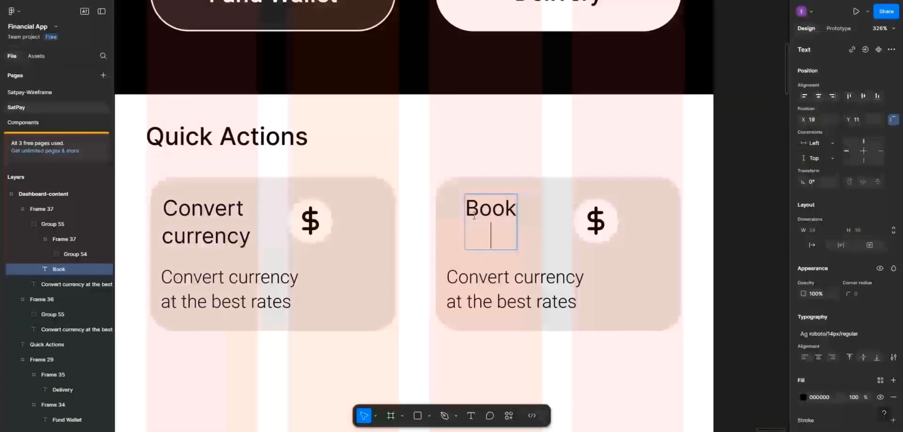
pyautogui.write('Delivery')
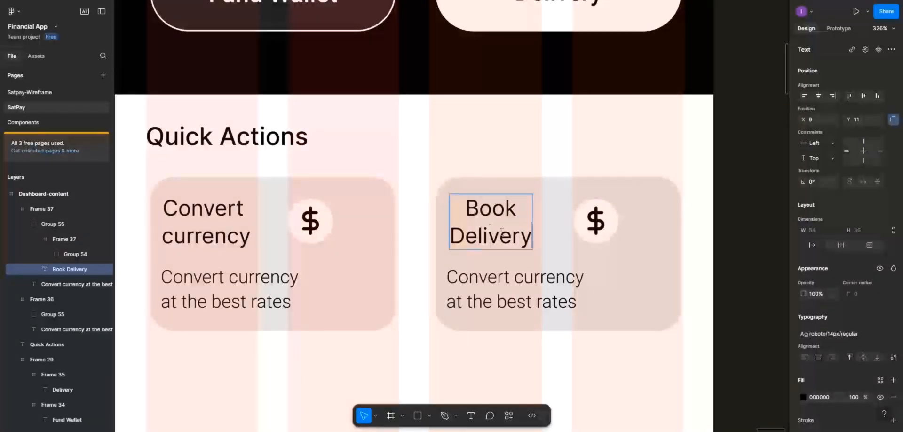
pyautogui.press('Escape')
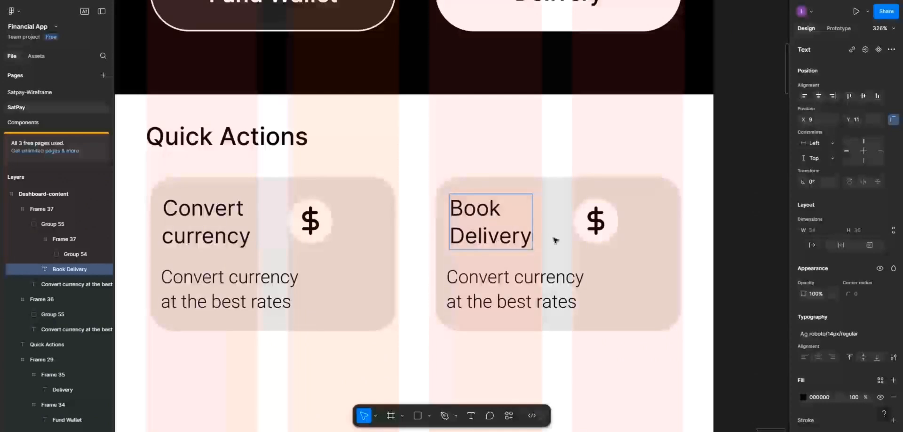
# Replace the Book Delivery card's dollar icon with a 21 × 21 truck icon from Phosphor Icons, searching for "deliver"
pyautogui.click(596, 222)
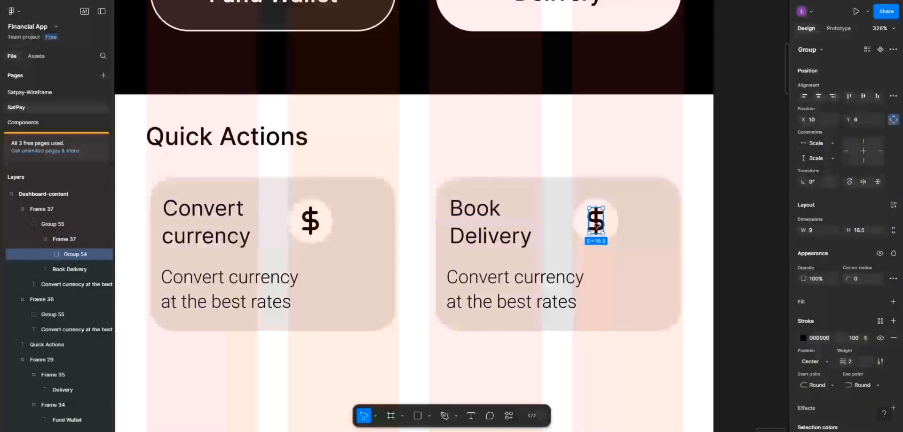
pyautogui.press('Delete')
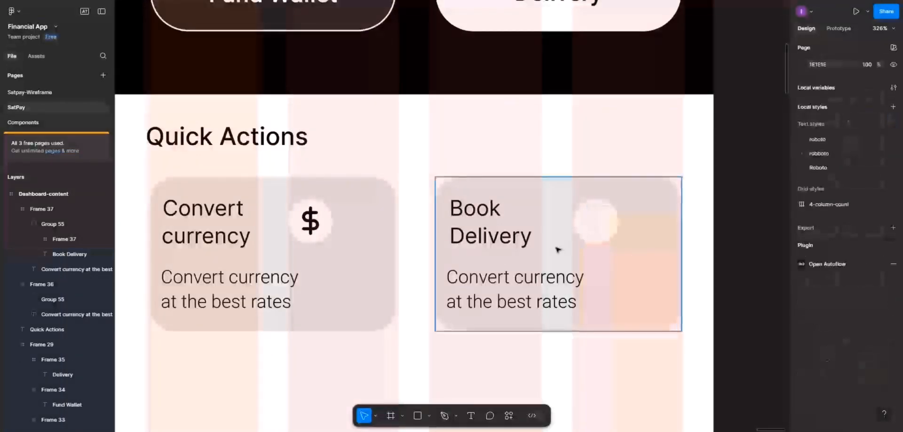
pyautogui.rightClick(531, 264)
pyautogui.moveTo(547, 319)
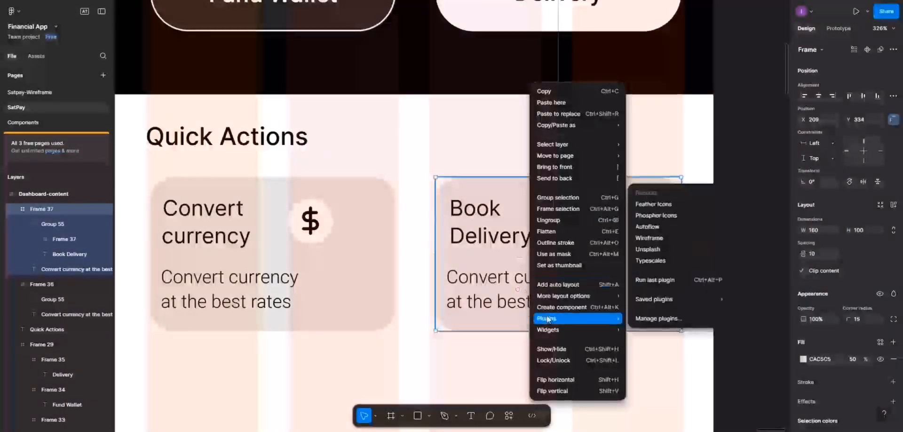
pyautogui.click(658, 216)
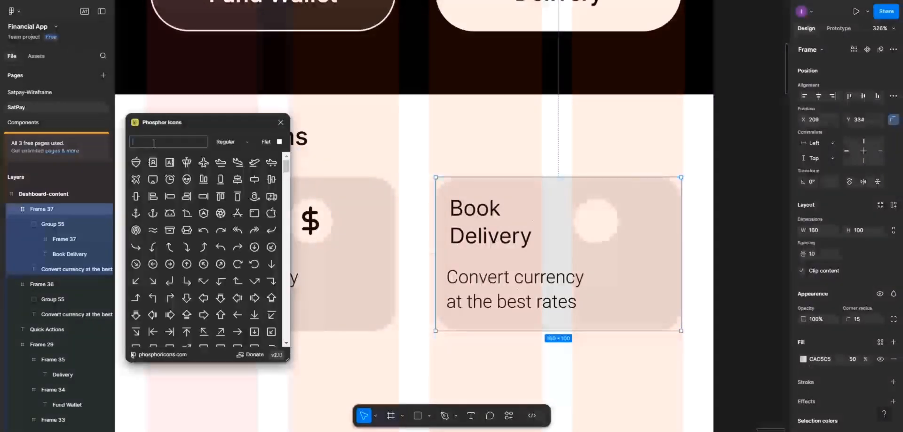
pyautogui.write('deliver')
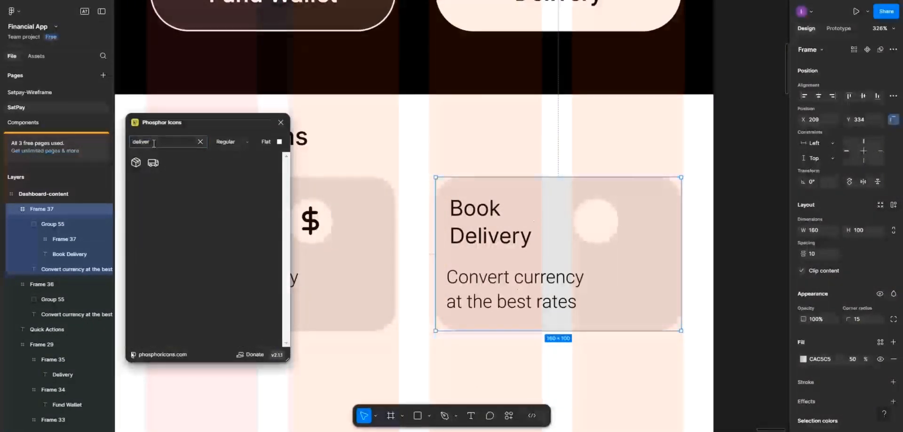
pyautogui.moveTo(154, 163); pyautogui.dragTo(597, 227)
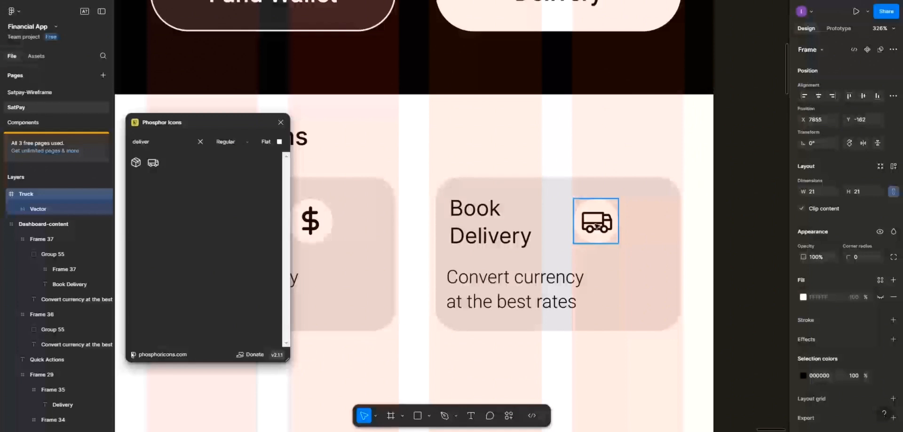
# Replace the Book Delivery card's description with "Send packages with SatPay" and close the Phosphor Icons plugin
pyautogui.click(525, 289)
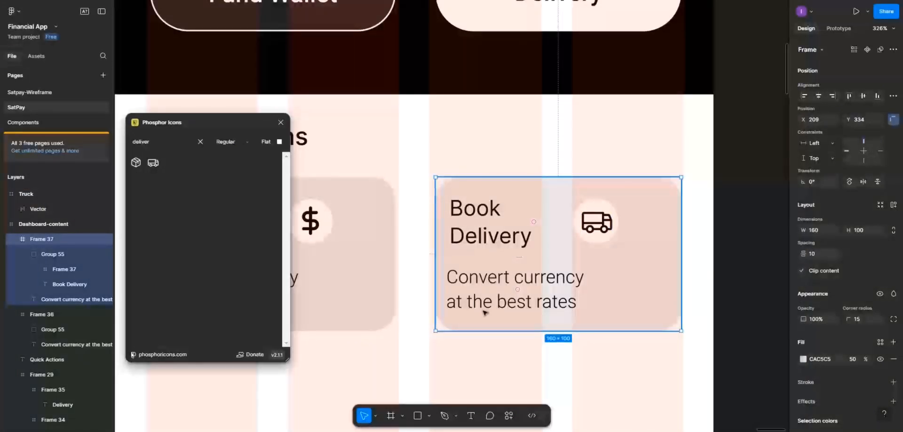
pyautogui.click(479, 291)
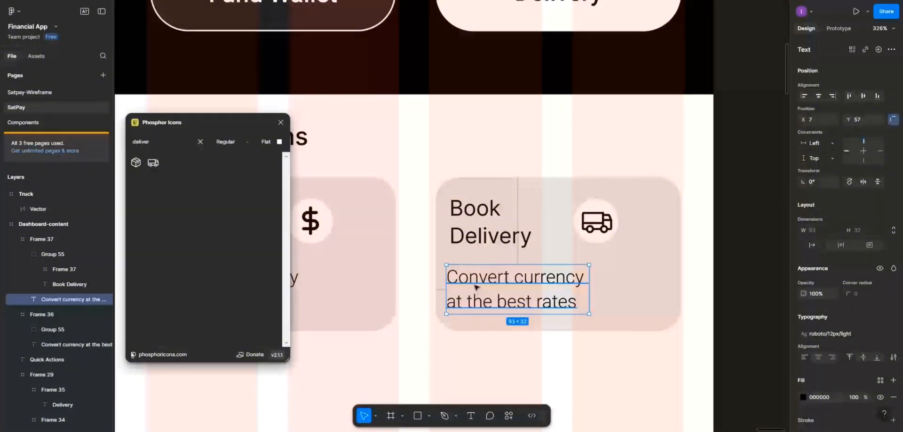
pyautogui.doubleClick(477, 287)
pyautogui.write('Sennd')
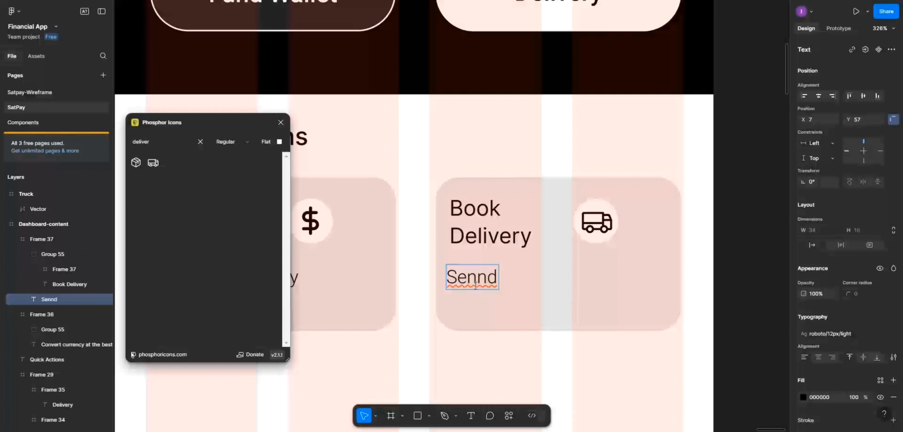
pyautogui.write(' pac')
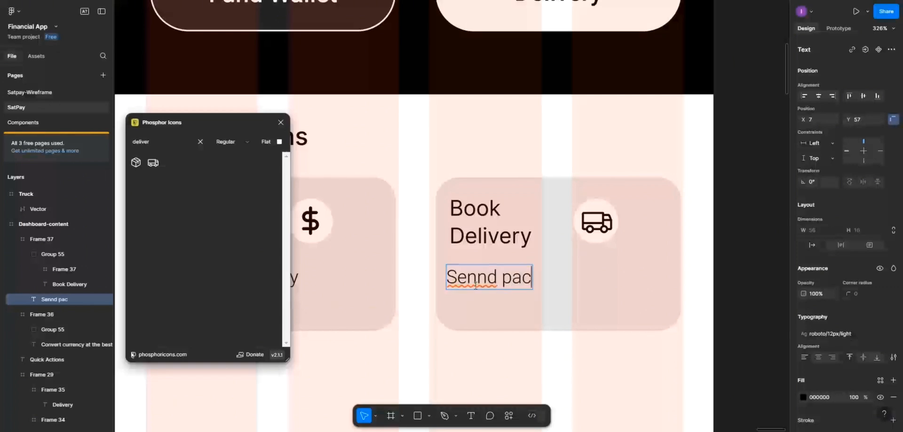
pyautogui.write('kages')
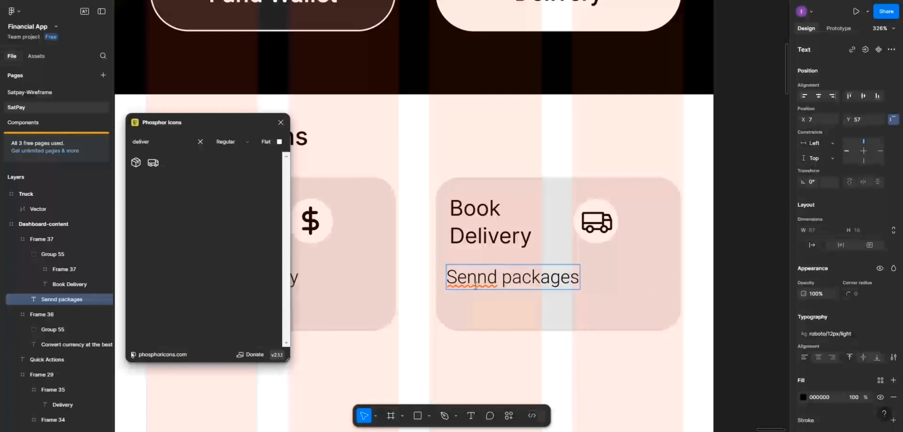
pyautogui.write('it')
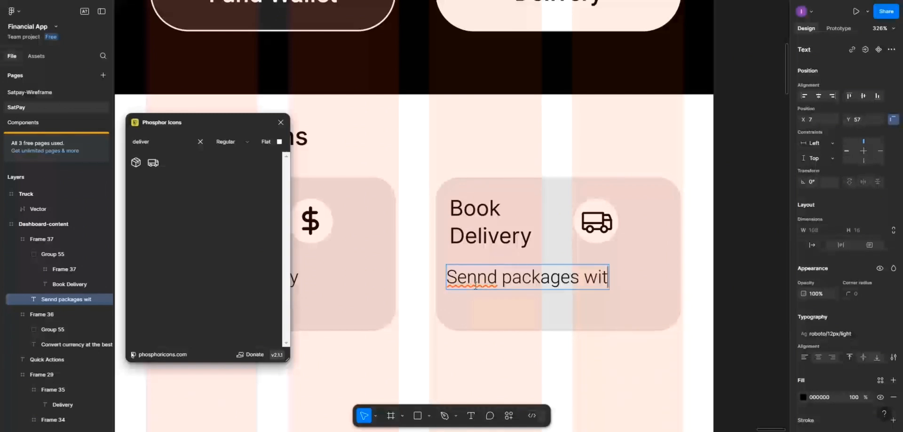
pyautogui.write('h ')
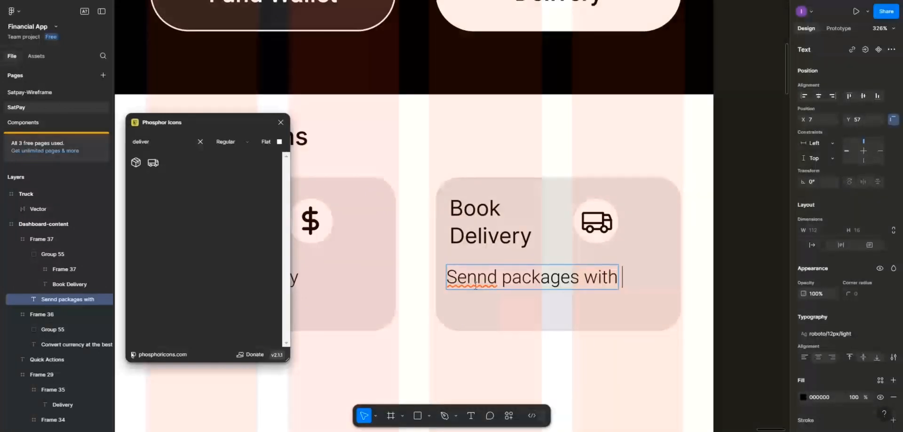
pyautogui.write('SatPay')
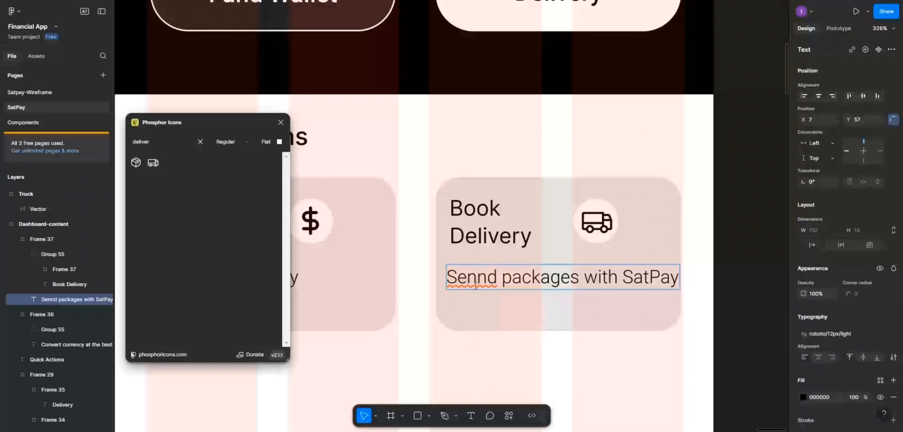
pyautogui.click(476, 284)
pyautogui.press('BackSpace')
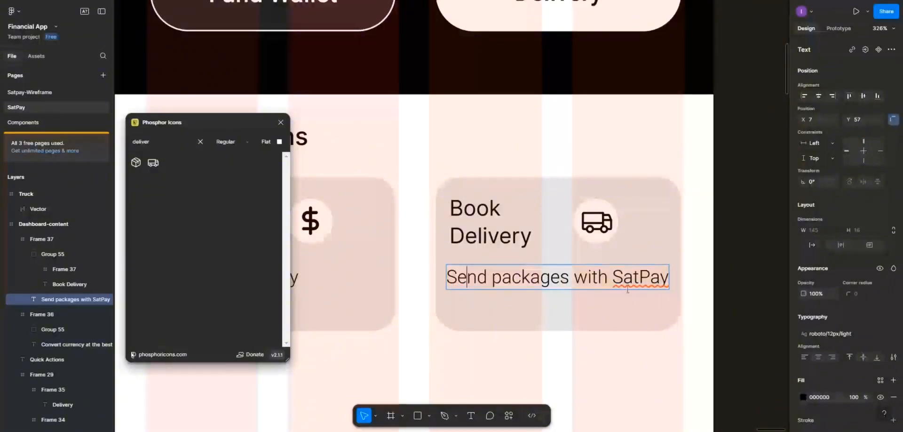
pyautogui.press('Escape')
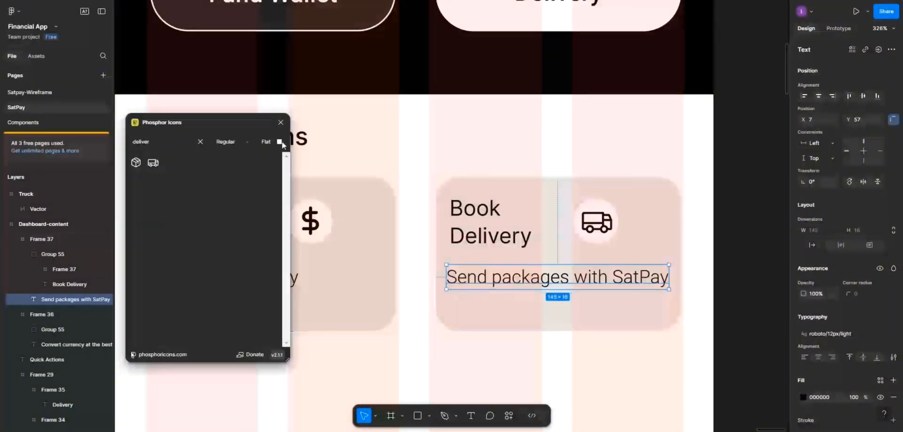
pyautogui.click(281, 123)
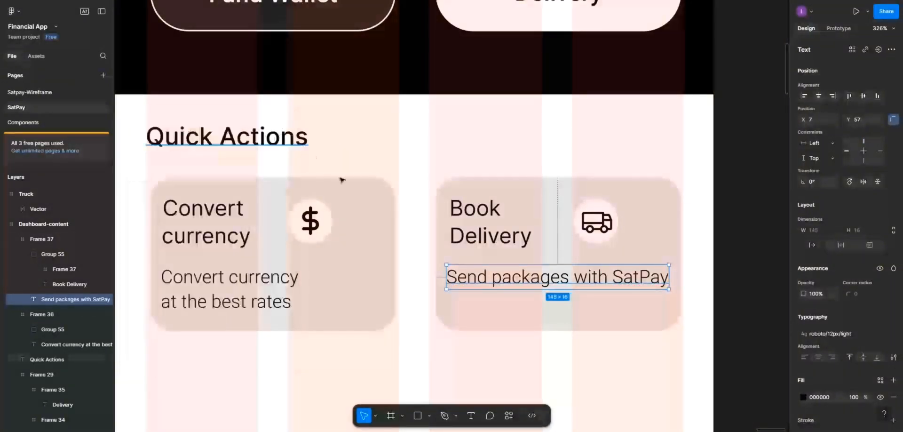
# Left-align the Book Delivery card's heading-and-icon group with its description, then group them together
pyautogui.keyDown('shift'); pyautogui.click(480, 242); pyautogui.keyUp('shift')
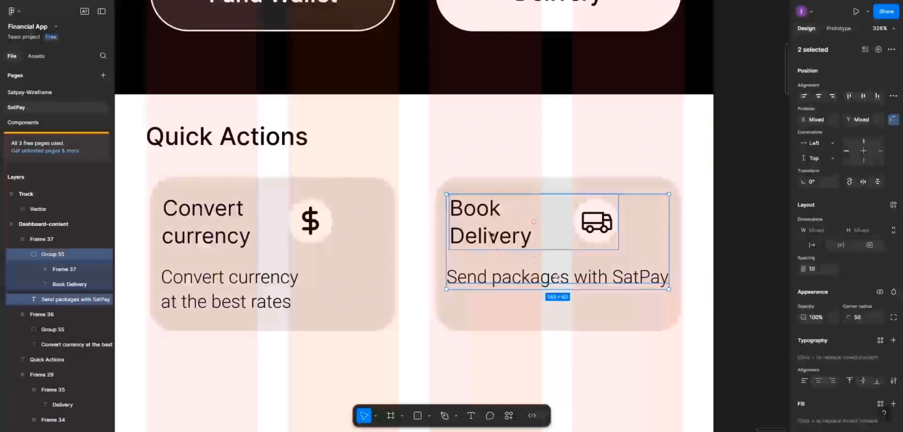
pyautogui.click(805, 96)
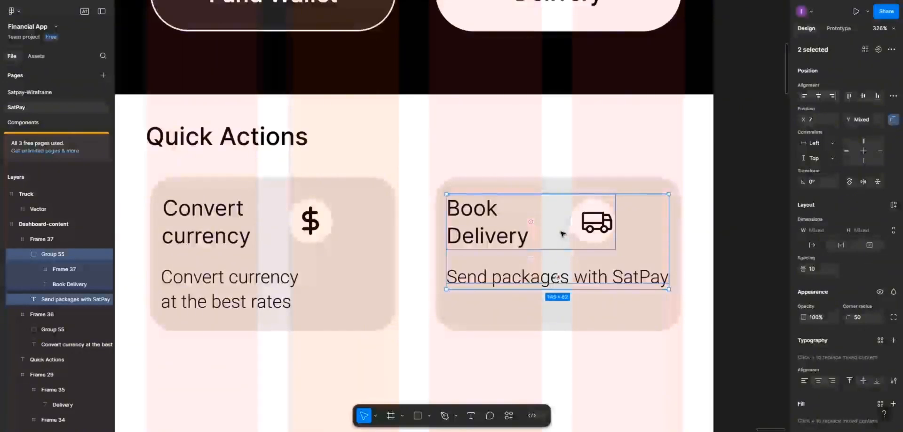
pyautogui.hotkey('ctrl', 'g')
# Group the Convert currency card's heading, icon and description, and shift the Book Delivery card to X 207
pyautogui.click(205, 235)
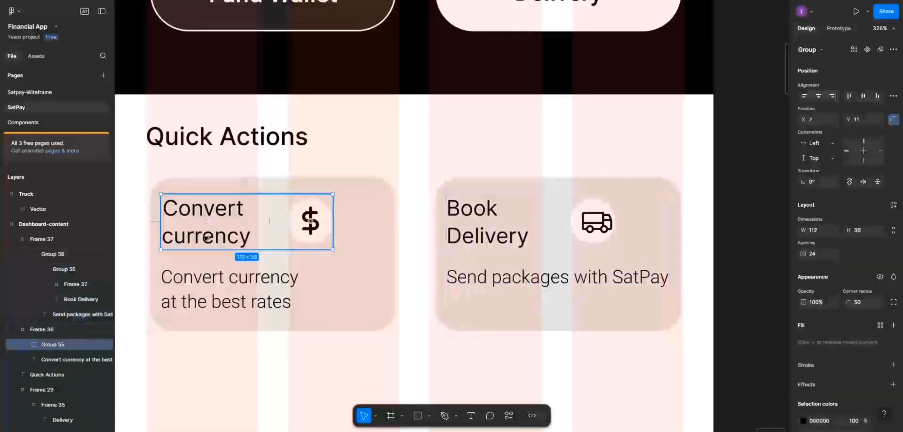
pyautogui.keyDown('shift'); pyautogui.click(202, 280); pyautogui.keyUp('shift')
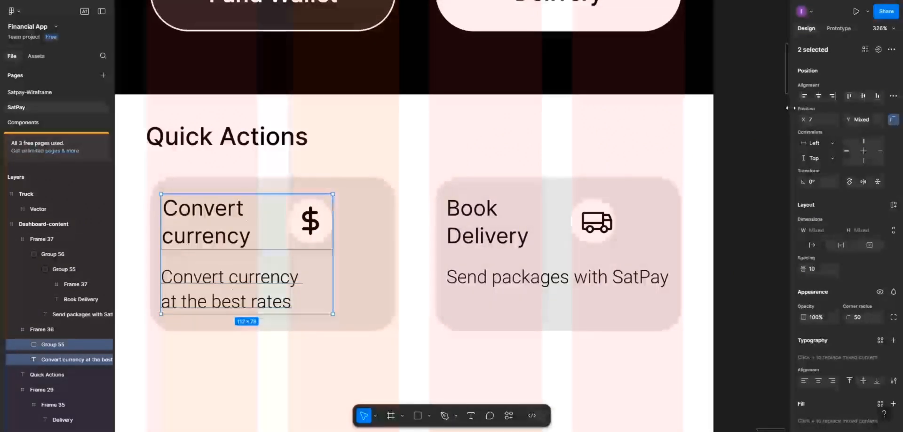
pyautogui.hotkey('ctrl', 'g')
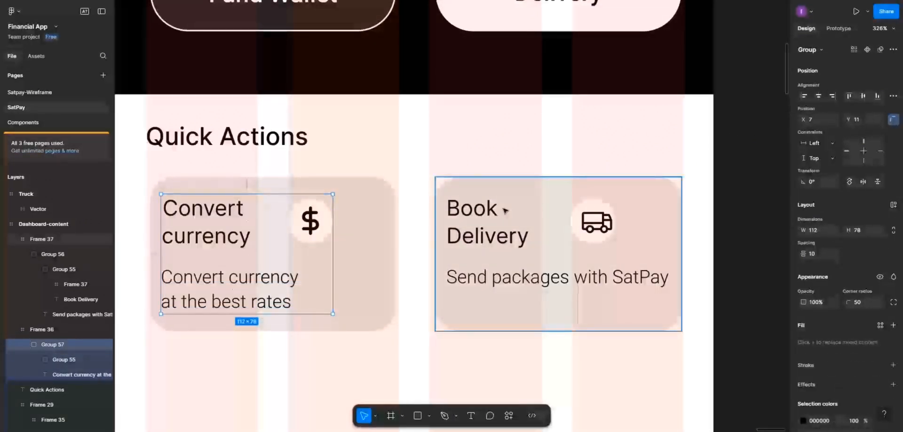
pyautogui.moveTo(506, 210)
pyautogui.mouseDown()
pyautogui.moveTo(496, 211)
pyautogui.moveTo(505, 212)
pyautogui.mouseUp()
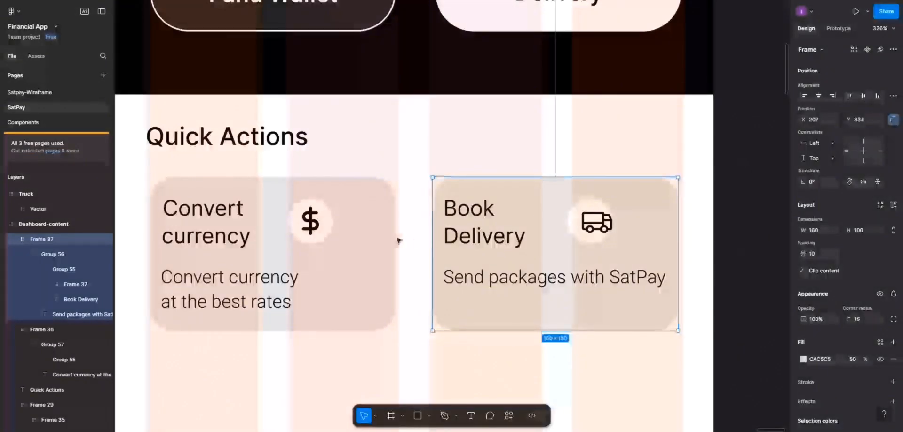
# Duplicate the Convert currency card directly below the original, placing the copy at X 20, Y 448
pyautogui.scroll(-2, 390, 240)
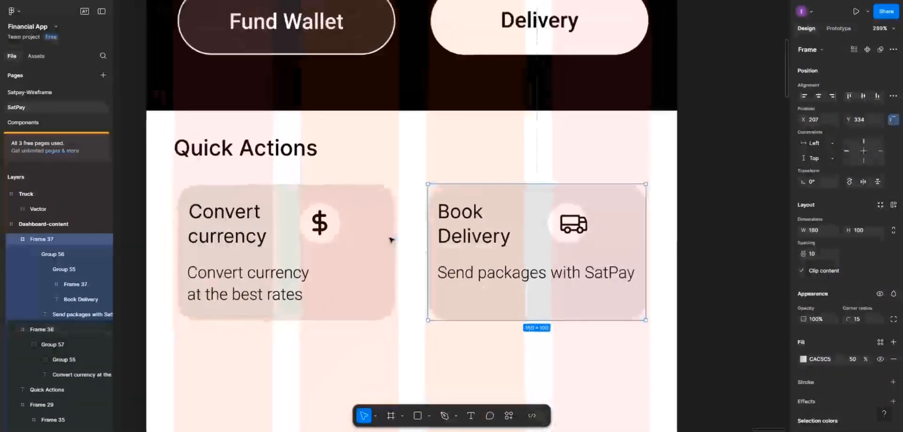
pyautogui.scroll(-2, 390, 240)
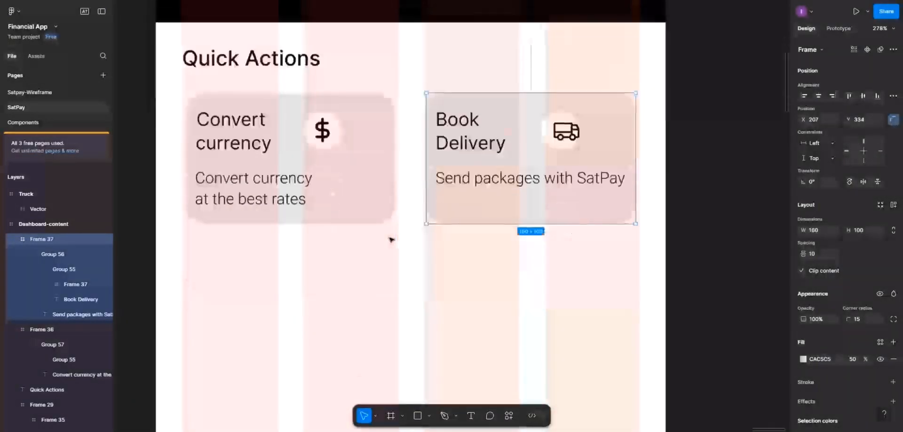
pyautogui.click(381, 196)
pyautogui.keyDown('alt'); pyautogui.moveTo(381, 198); pyautogui.dragTo(376, 343); pyautogui.keyUp('alt')
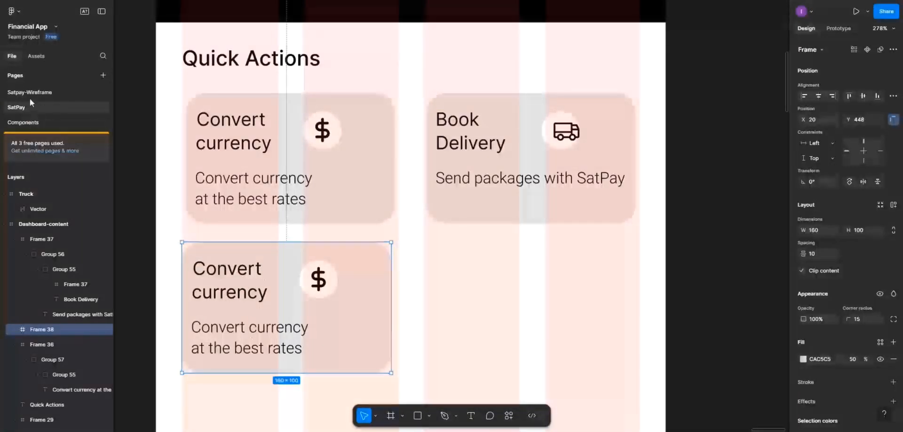
# Change the lower duplicate card's heading to "Pay Supplier" on two lines and left-align the text
pyautogui.doubleClick(230, 281)
pyautogui.doubleClick(229, 278)
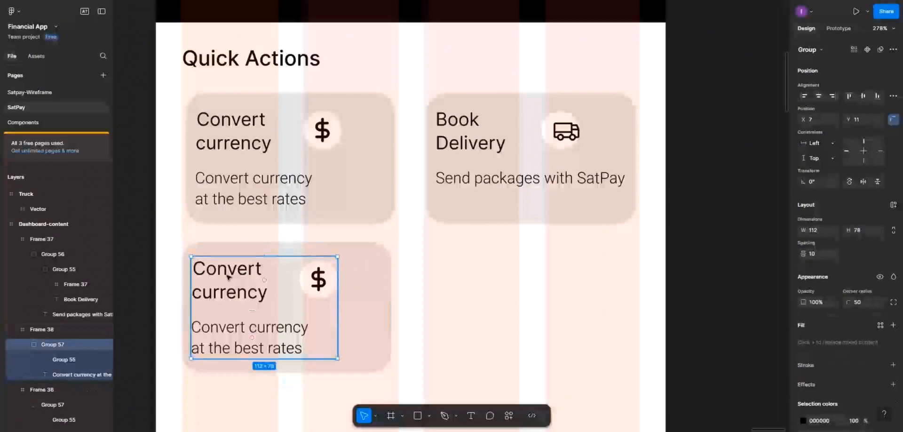
pyautogui.doubleClick(227, 278)
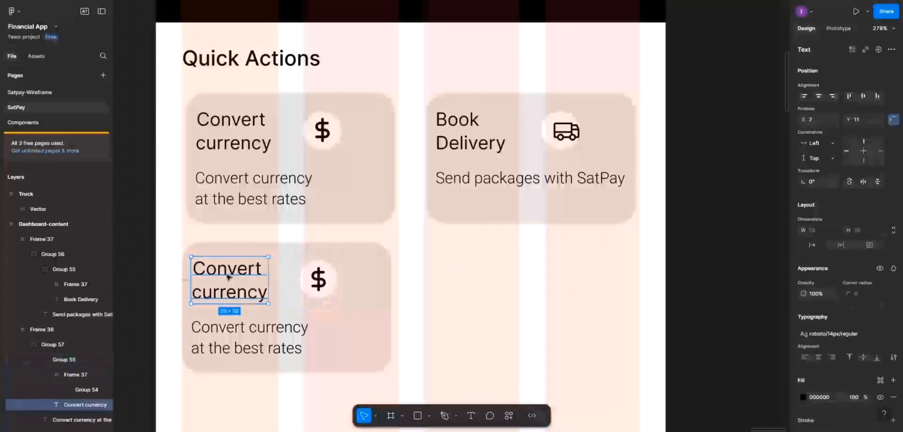
pyautogui.doubleClick(228, 277)
pyautogui.write('Pa')
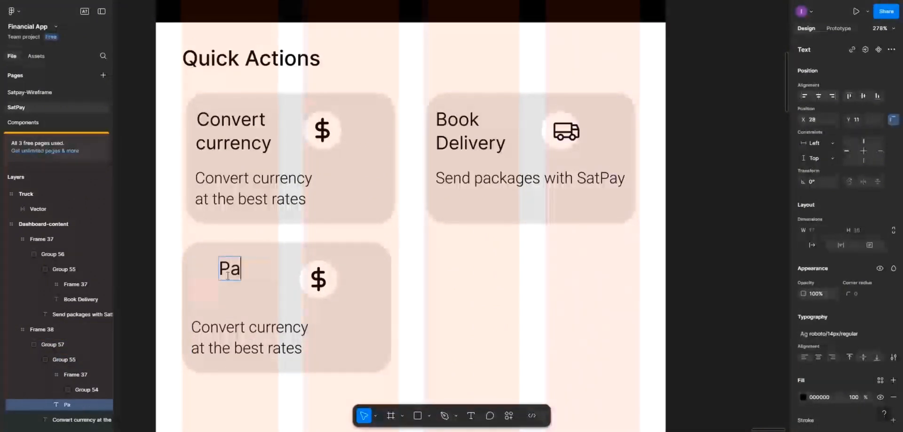
pyautogui.write('y S')
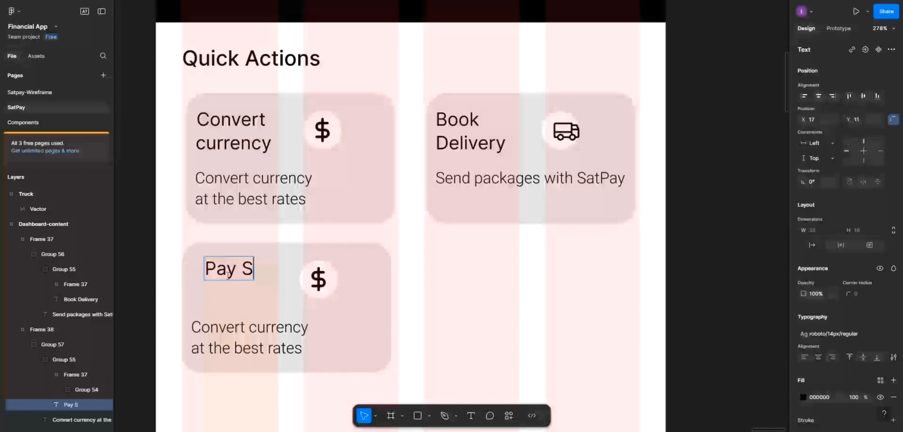
pyautogui.write('upplier')
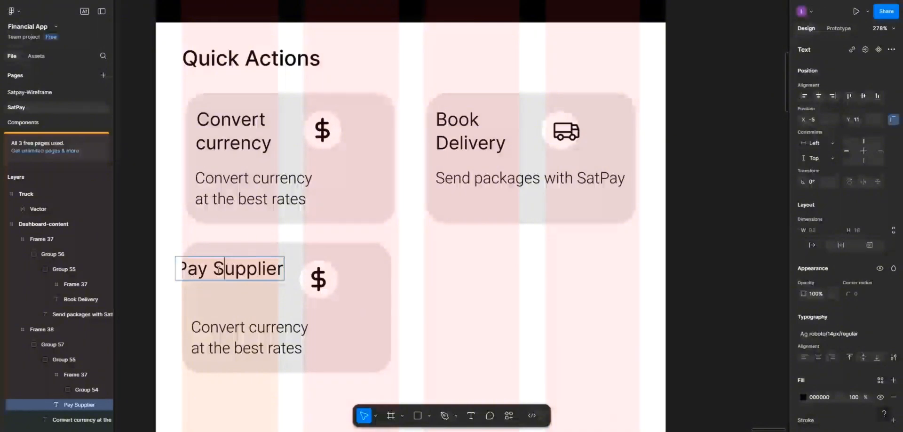
pyautogui.press('Return')
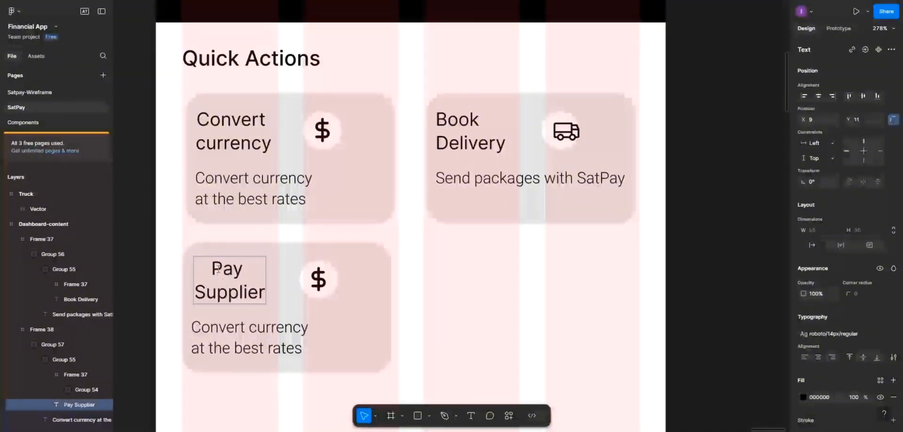
pyautogui.press('Escape')
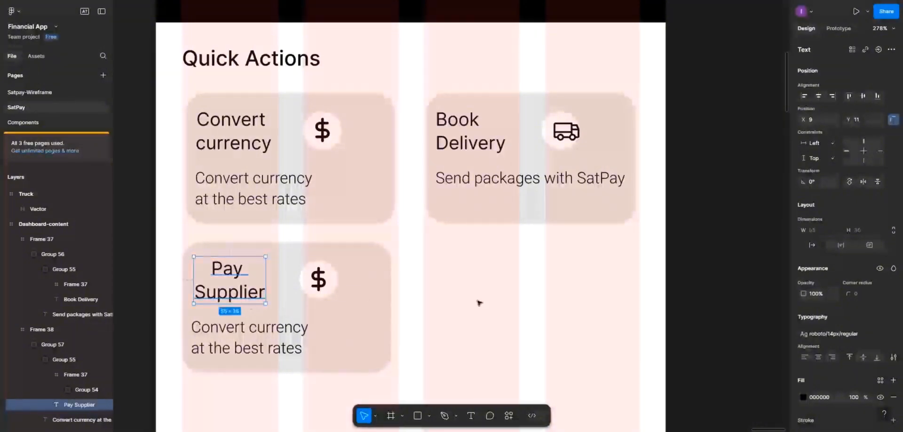
pyautogui.click(803, 359)
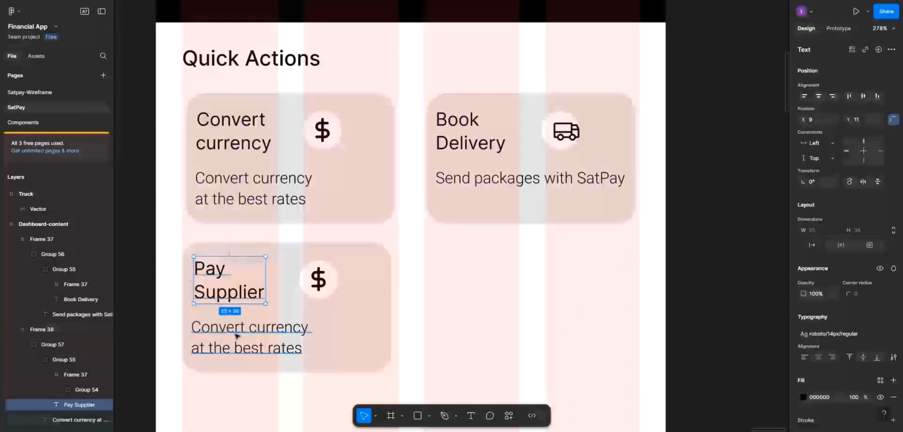
# Replace the Pay Supplier card's description with "Pay Supplier all over the world with the best rate"
pyautogui.click(237, 336)
pyautogui.doubleClick(230, 334)
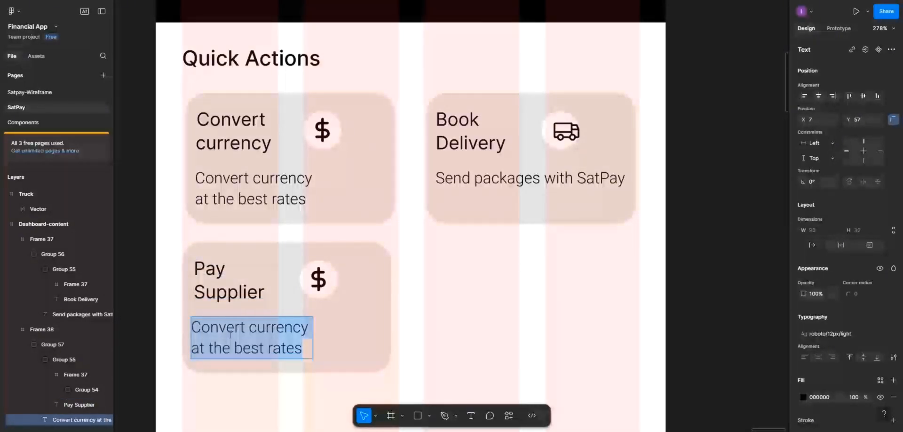
pyautogui.write('Pay S')
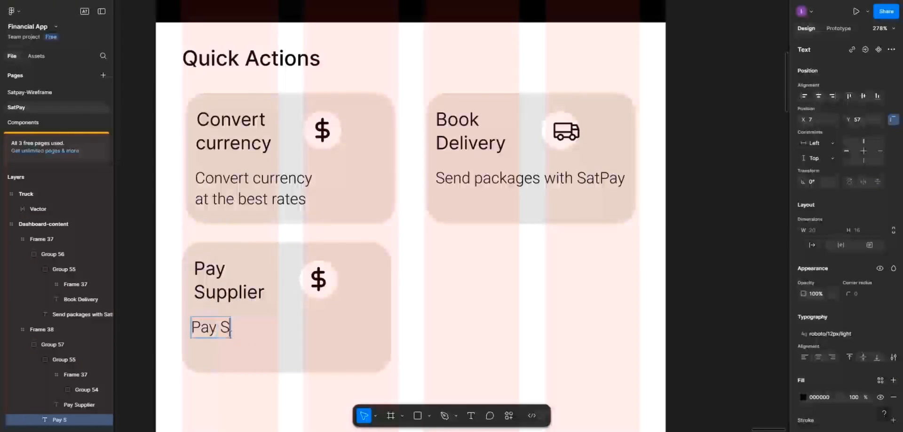
pyautogui.write('upplier')
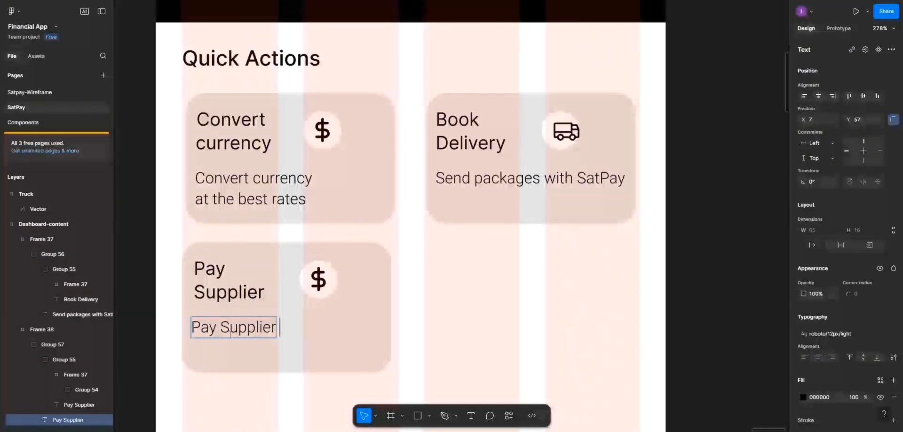
pyautogui.write(' all')
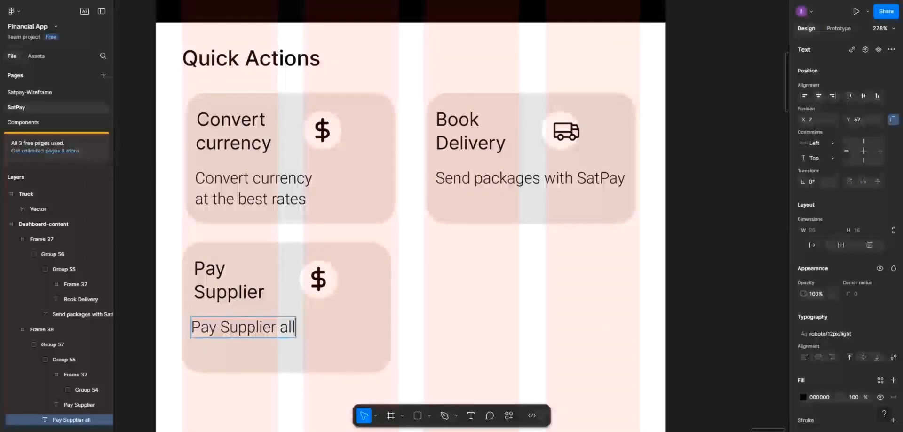
pyautogui.write(' over')
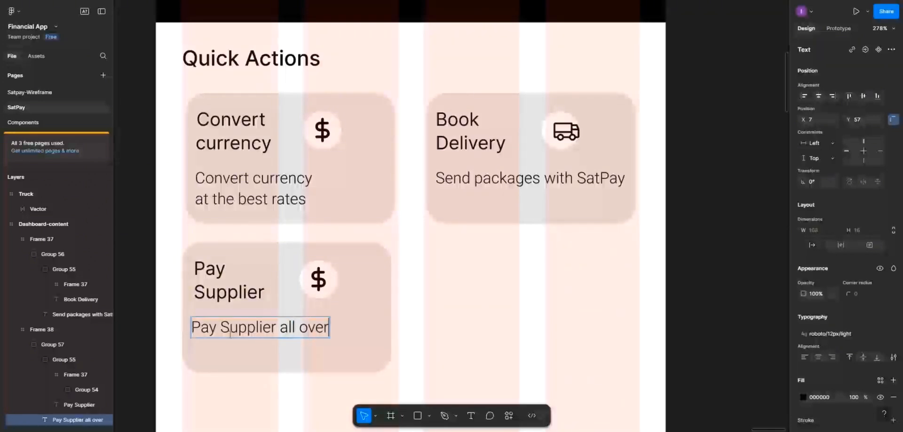
pyautogui.write(' the')
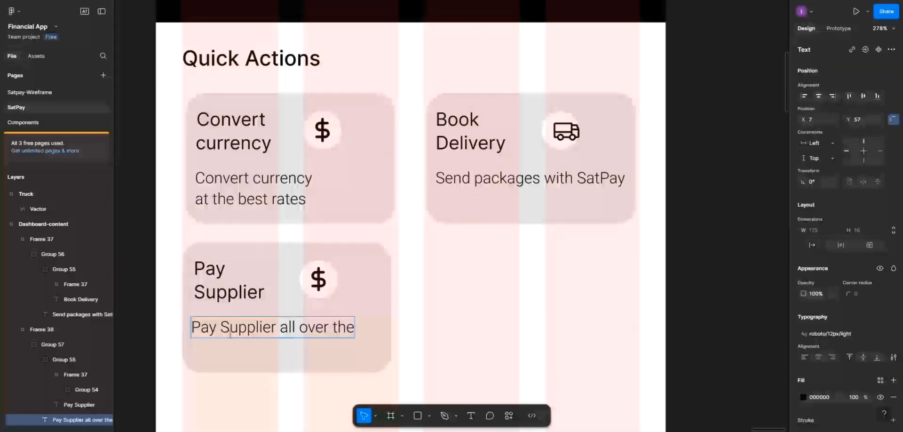
pyautogui.write(' worl')
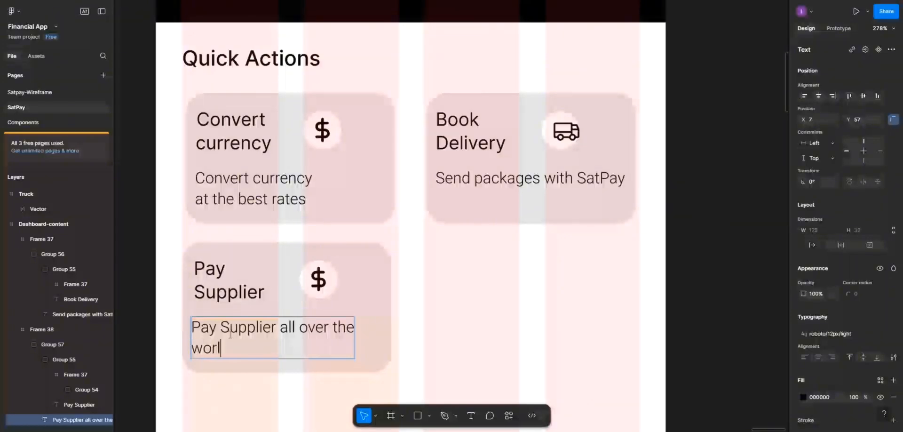
pyautogui.write('d wit')
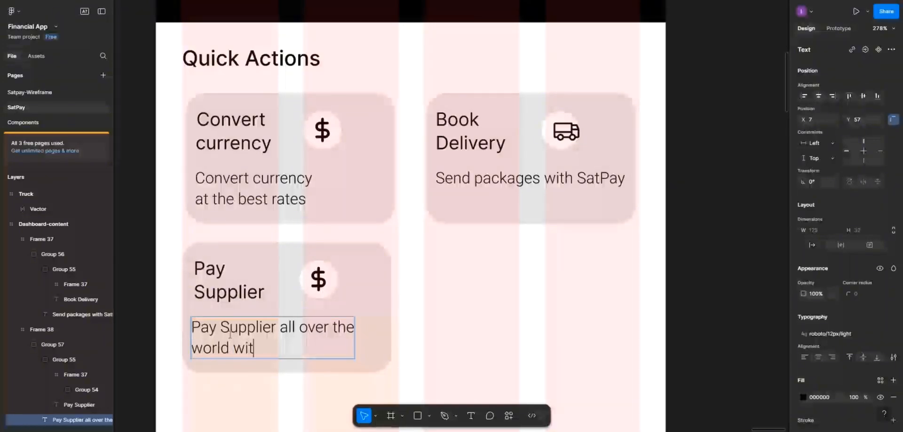
pyautogui.write('h the ')
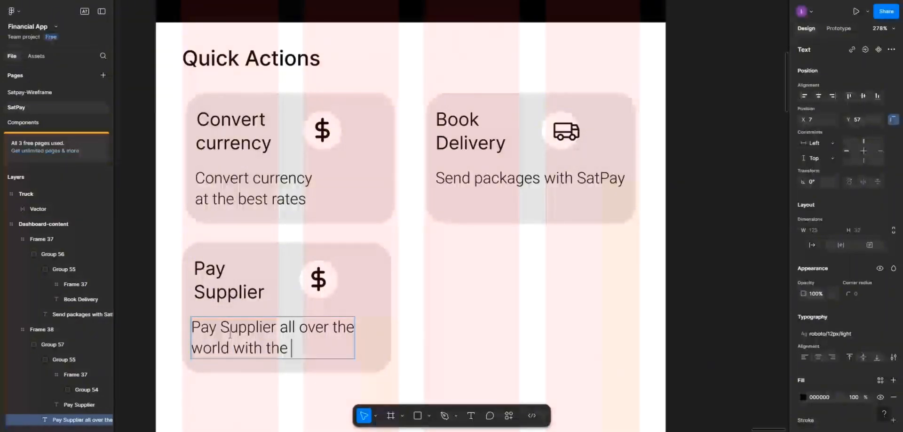
pyautogui.write('best')
pyautogui.press('BackSpace')
pyautogui.write('st rate')
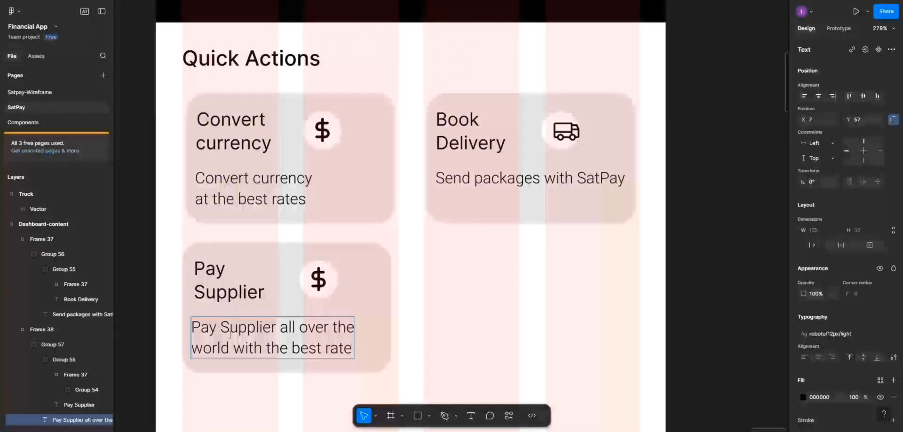
pyautogui.click(256, 287)
# Search the Phosphor Icons plugin for "pay" and insert the HandCoins icon into the Pay Supplier card
pyautogui.click(325, 286)
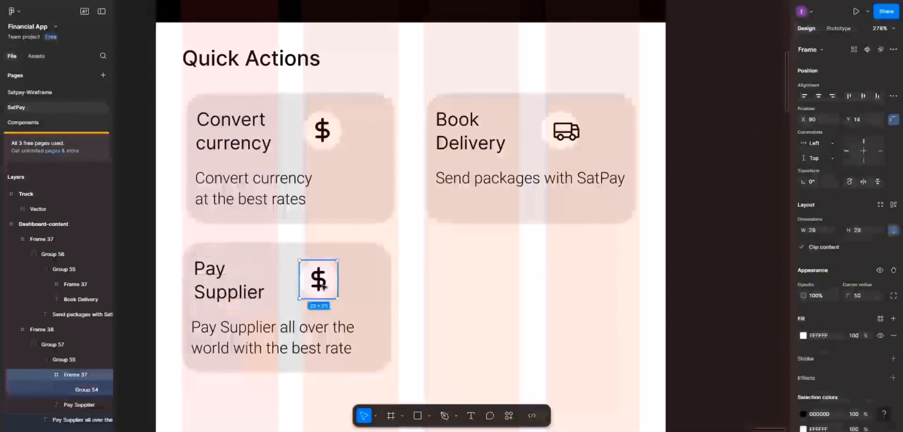
pyautogui.rightClick(347, 332)
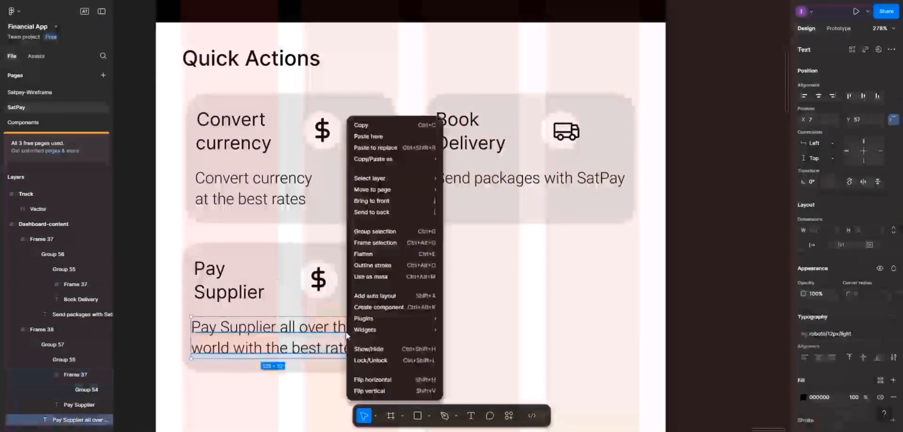
pyautogui.moveTo(385, 318)
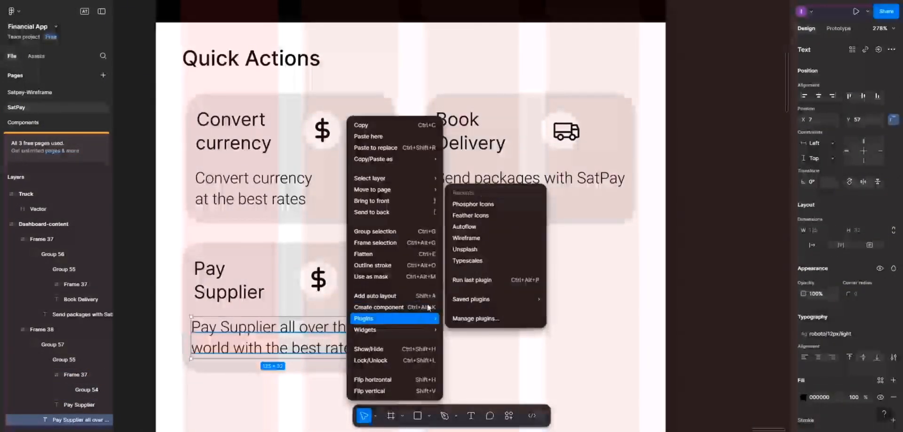
pyautogui.click(470, 204)
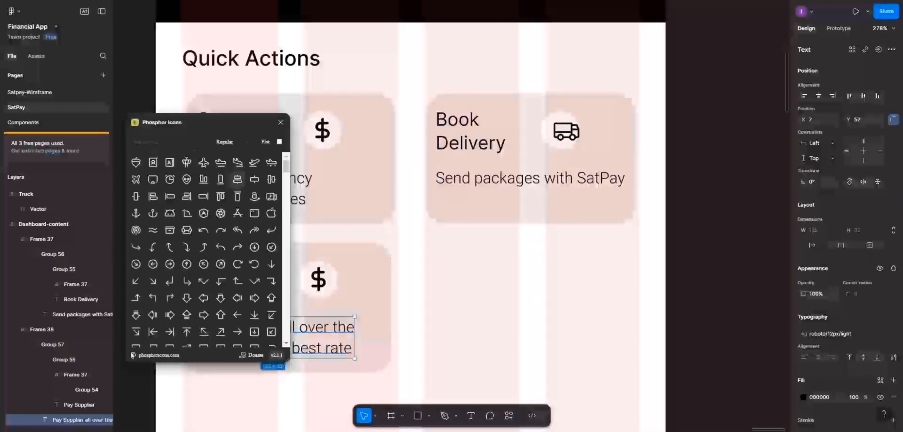
pyautogui.click(169, 140)
pyautogui.write('pay')
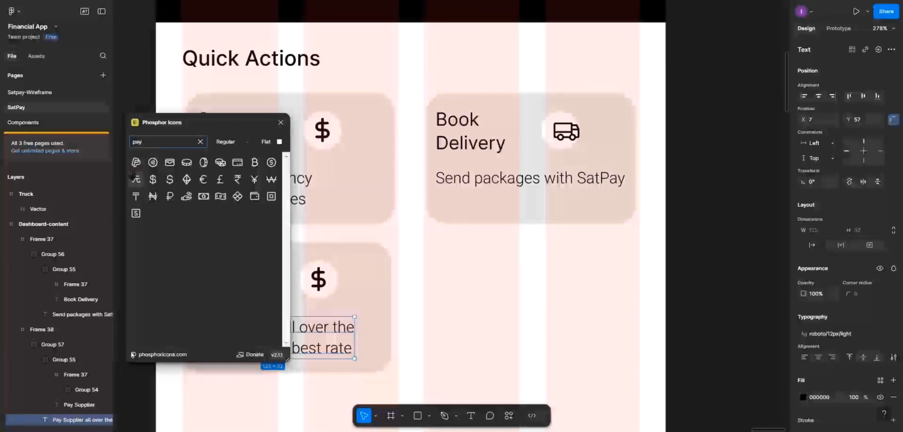
pyautogui.click(185, 198)
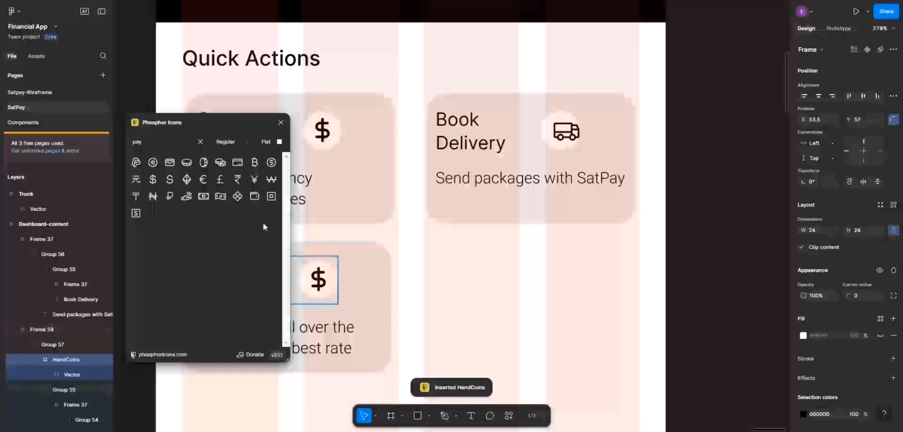
pyautogui.click(281, 123)
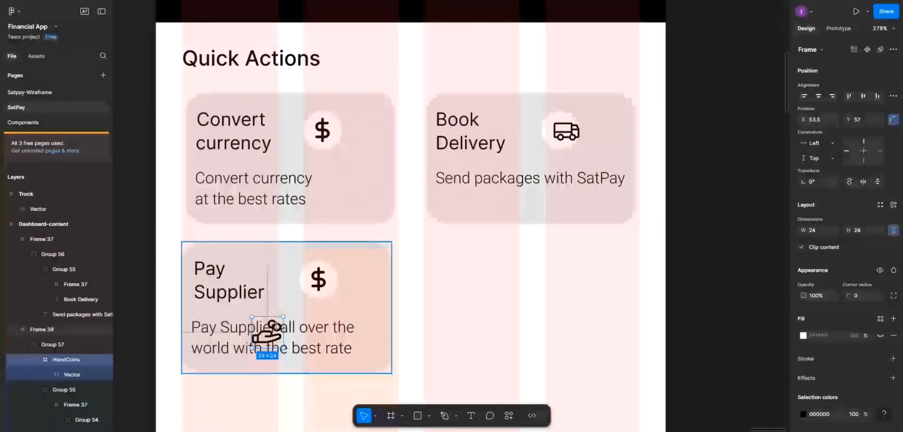
# Delete the dollar symbol from the white circle in the Pay Supplier card
pyautogui.click(316, 283)
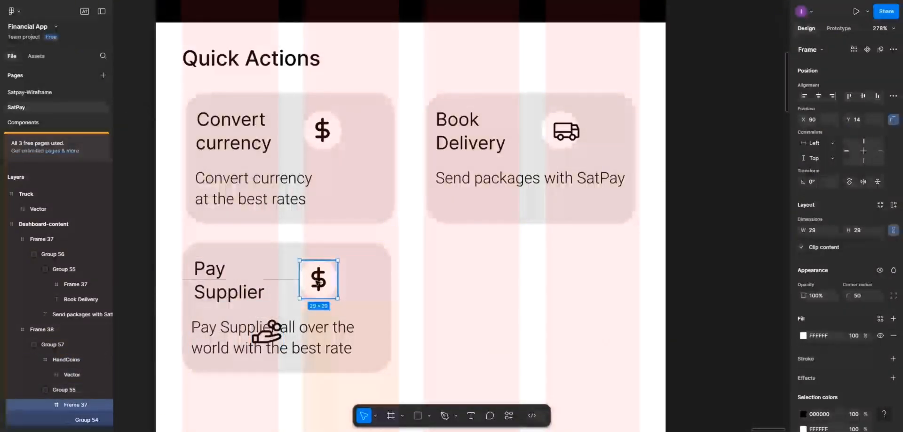
pyautogui.click(317, 282)
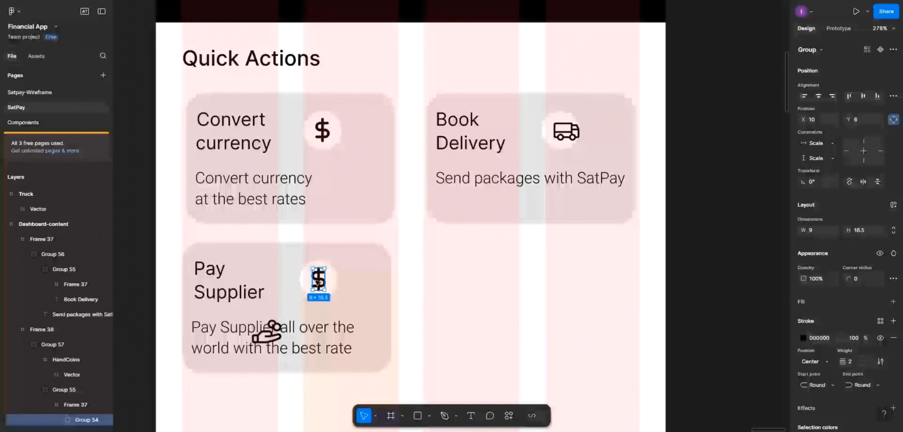
pyautogui.press('Delete')
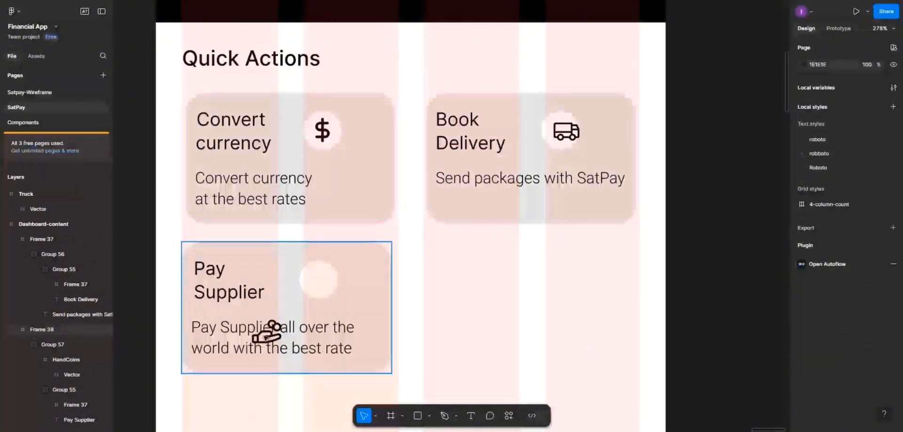
# Move the hand-with-coins vector into the Pay Supplier card's white circle and delete its emptied HandCoins frame
pyautogui.click(267, 336)
pyautogui.click(267, 336)
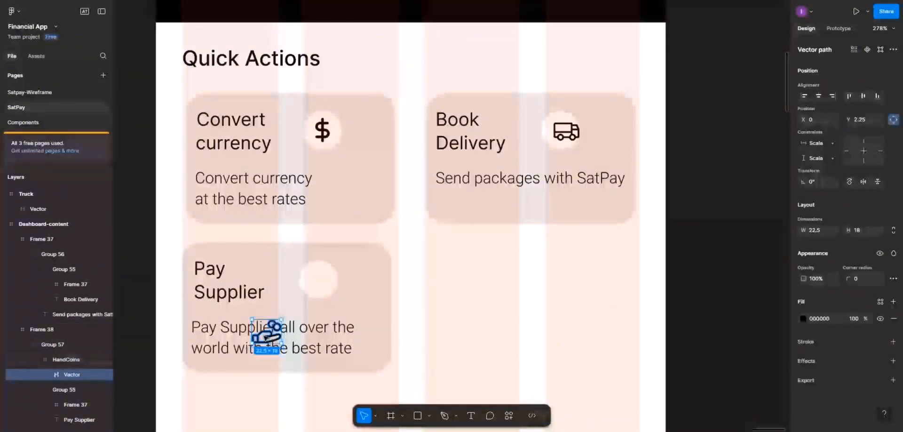
pyautogui.moveTo(267, 335); pyautogui.dragTo(322, 284)
pyautogui.click(257, 326)
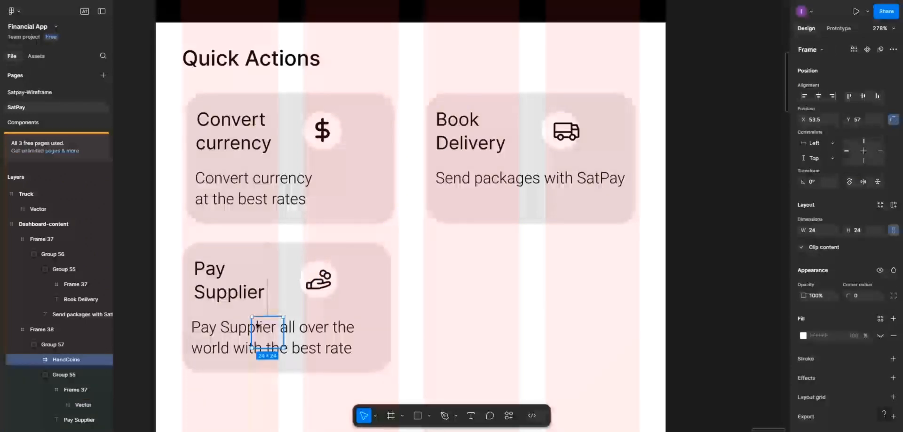
pyautogui.press('Delete')
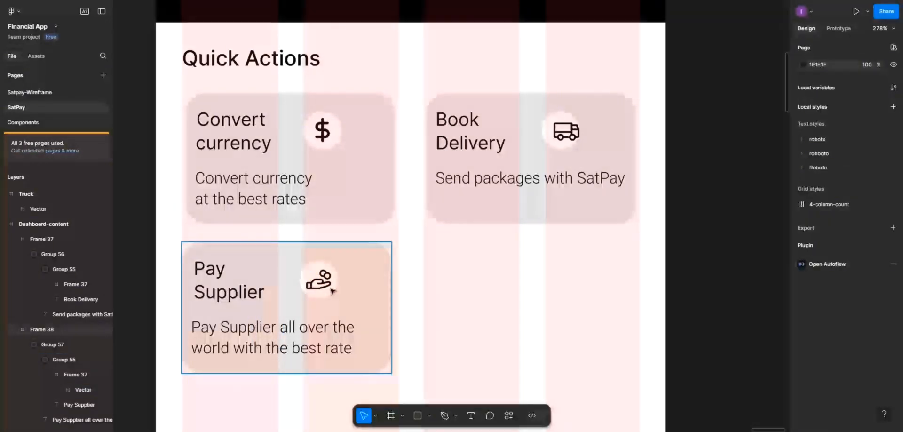
# Pull the truck vector out of its Truck frame to the Book Delivery card's lower edge and delete the emptied frame
pyautogui.click(563, 137)
pyautogui.doubleClick(563, 137)
pyautogui.press('Escape')
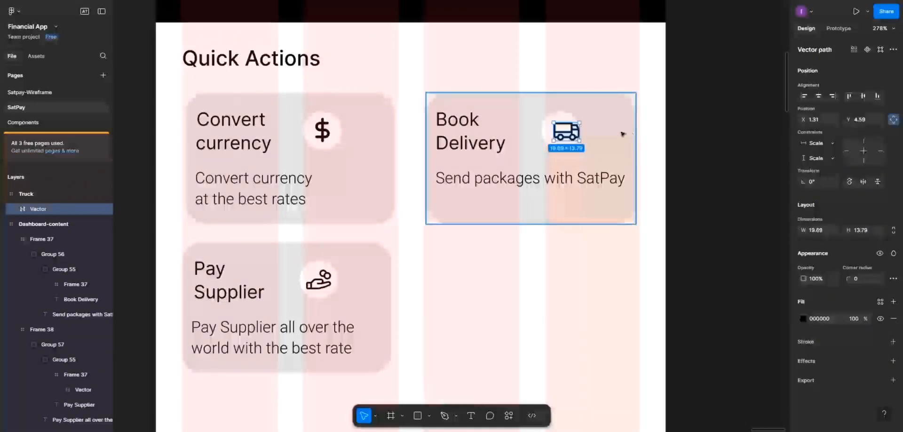
pyautogui.moveTo(565, 133); pyautogui.dragTo(572, 219)
pyautogui.doubleClick(563, 265)
pyautogui.doubleClick(587, 254)
pyautogui.click(564, 138)
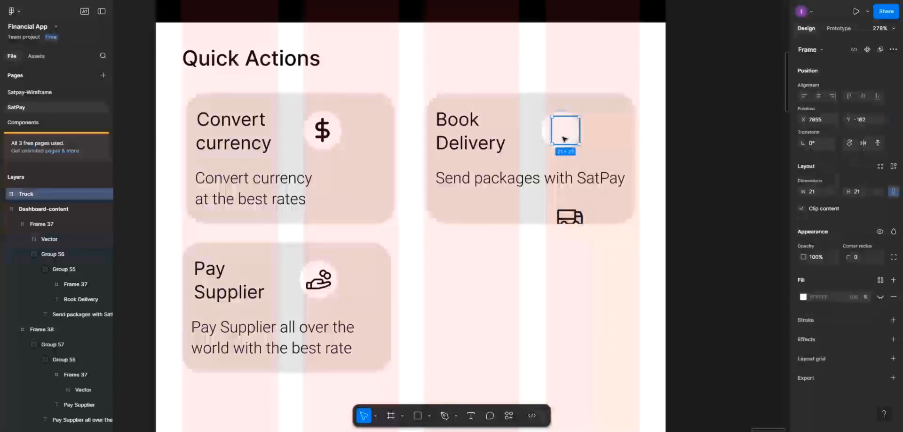
pyautogui.press('Delete')
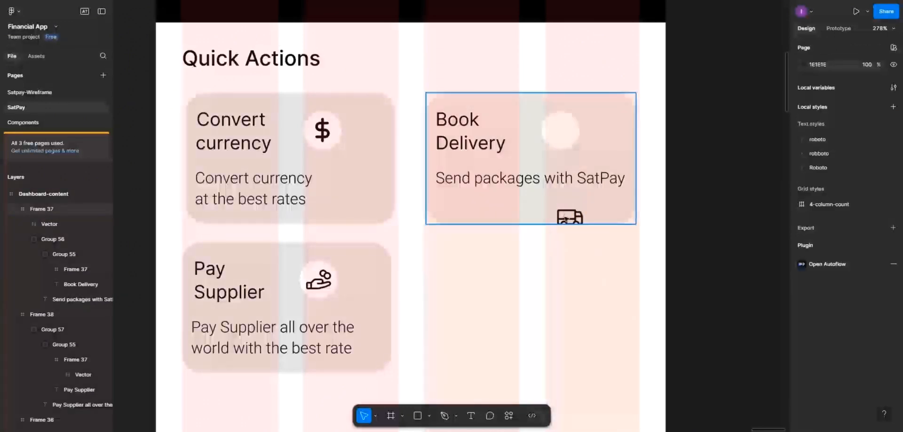
# Place the truck vector inside the Book Delivery card's white circle, centred at about X 5, Y 8
pyautogui.click(566, 218)
pyautogui.moveTo(570, 216); pyautogui.dragTo(561, 129)
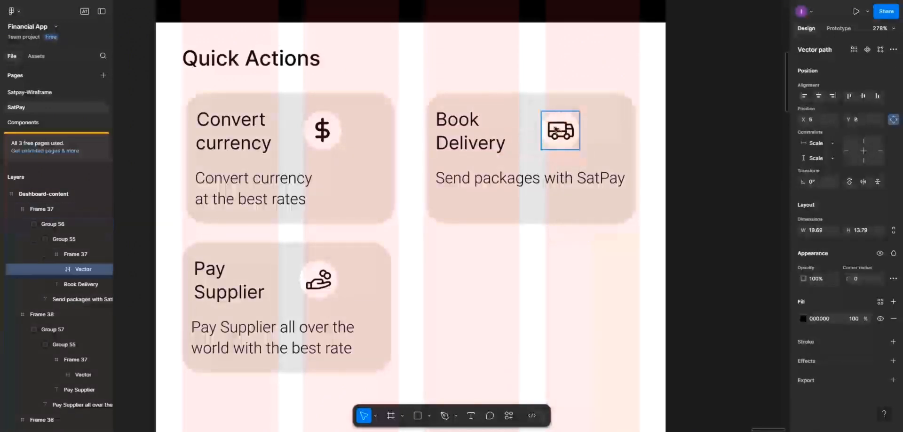
pyautogui.click(563, 275)
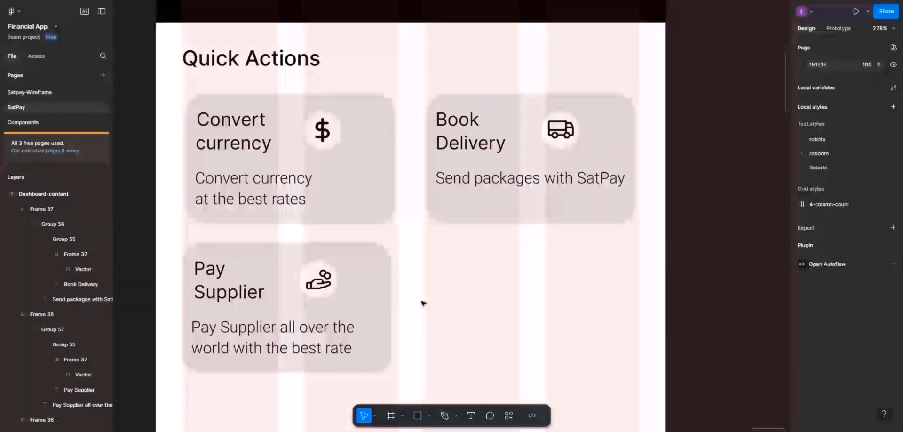
# Duplicate the Pay Supplier card beneath the Book Delivery card, placing the copy at X 207, Y 448
pyautogui.scroll(-2, 414, 305)
pyautogui.scroll(-1, 414, 304)
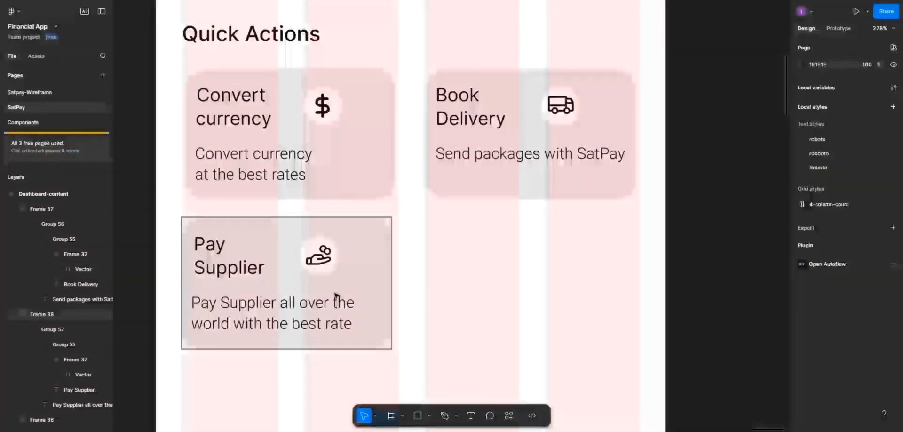
pyautogui.click(365, 291)
pyautogui.moveTo(365, 291); pyautogui.dragTo(580, 293)
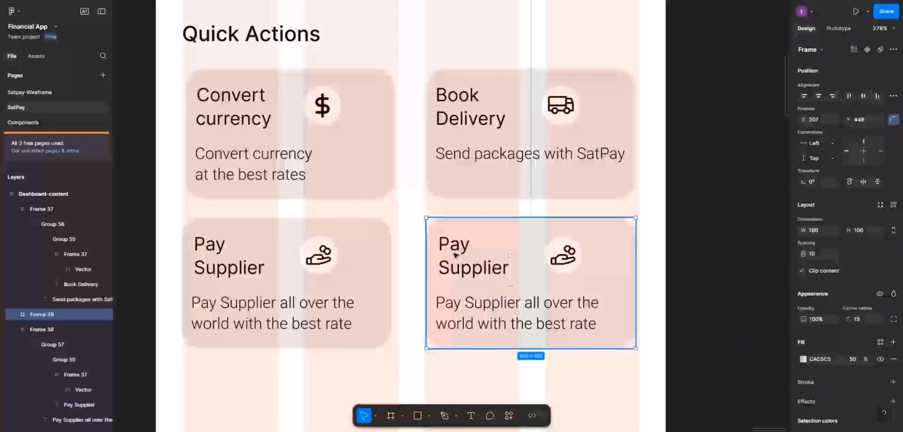
# Change the title of the duplicated Pay Supplier card beneath Book Delivery to "Send Goods"
pyautogui.doubleClick(458, 253)
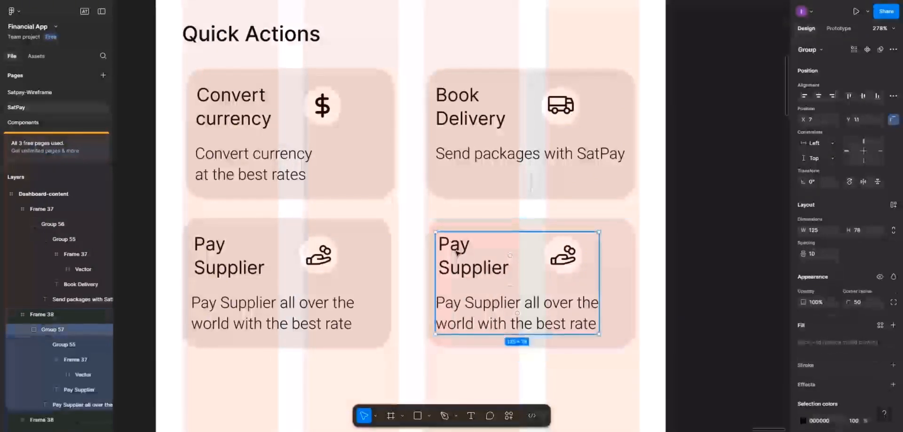
pyautogui.doubleClick(457, 253)
pyautogui.doubleClick(457, 252)
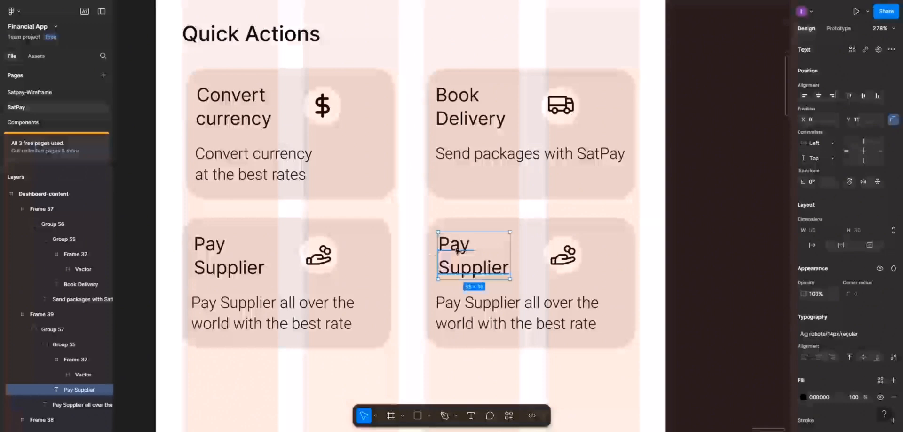
pyautogui.doubleClick(457, 251)
pyautogui.write('Send ')
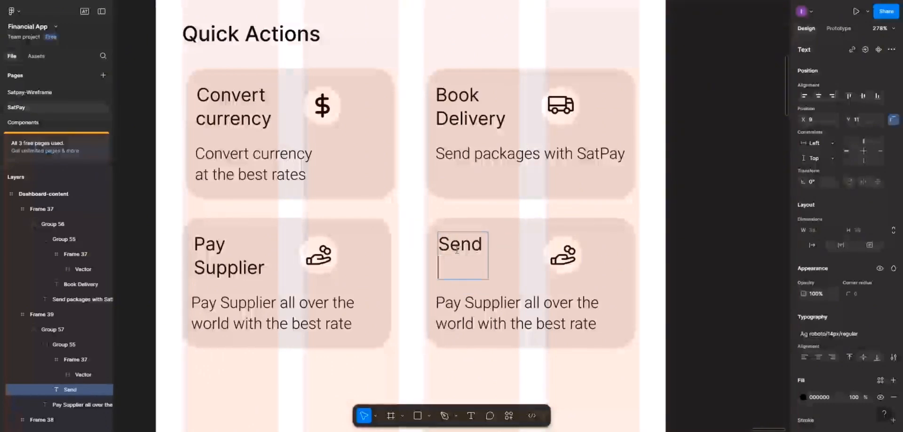
pyautogui.write('goods')
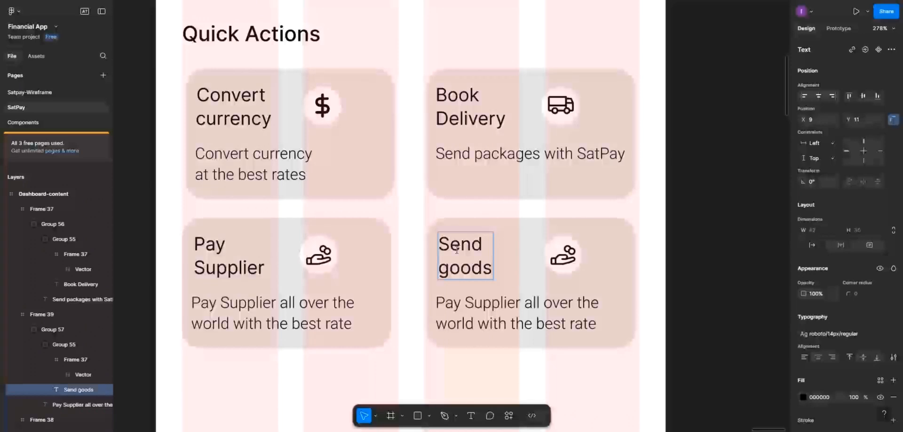
pyautogui.press('BackSpace')
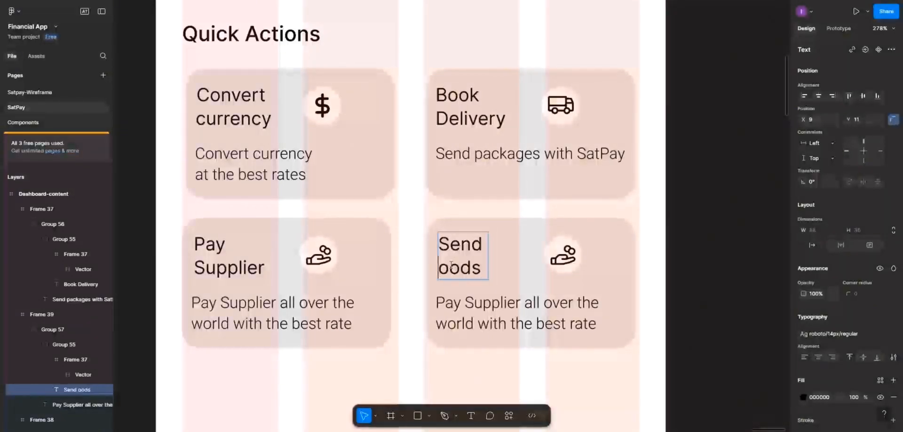
pyautogui.write('G')
# Replace the Send Goods card's description with "Send goods overseas with the best rates"
pyautogui.click(466, 310)
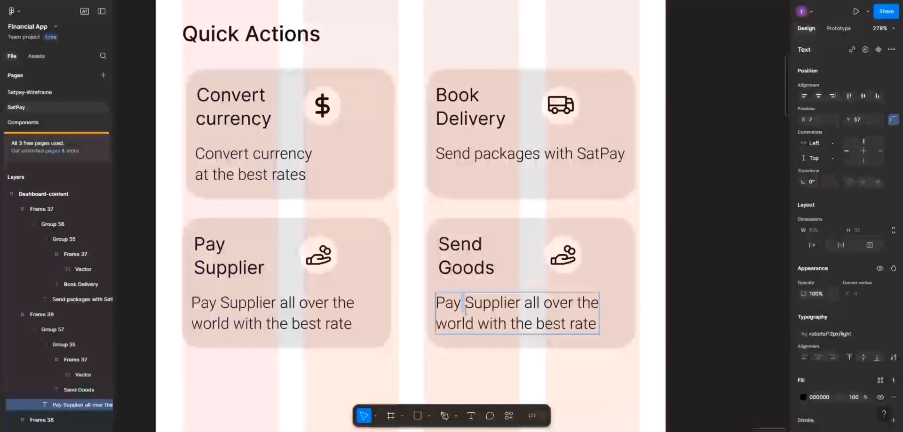
pyautogui.moveTo(442, 302); pyautogui.dragTo(593, 324)
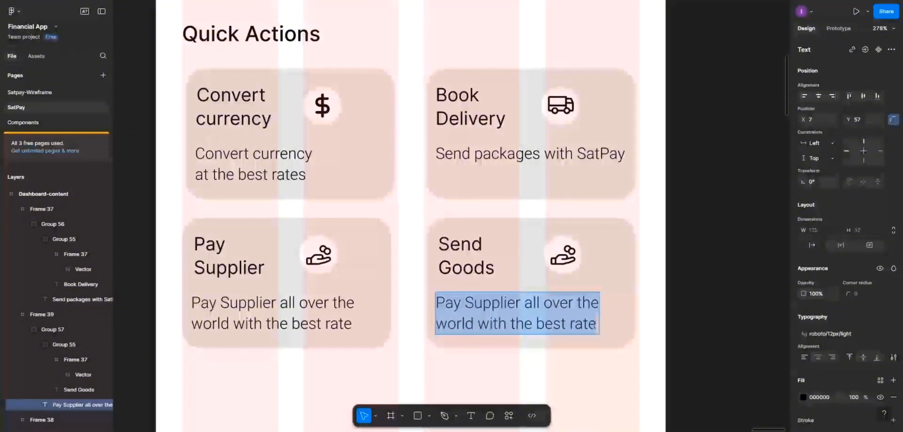
pyautogui.write('SAend')
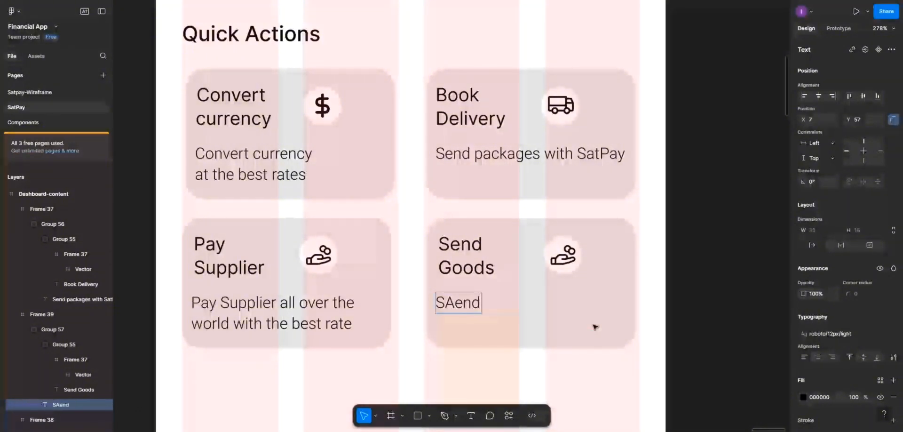
pyautogui.press('BackSpace')
pyautogui.press('BackSpace')
pyautogui.press('BackSpace')
pyautogui.press('BackSpace')
pyautogui.write('en')
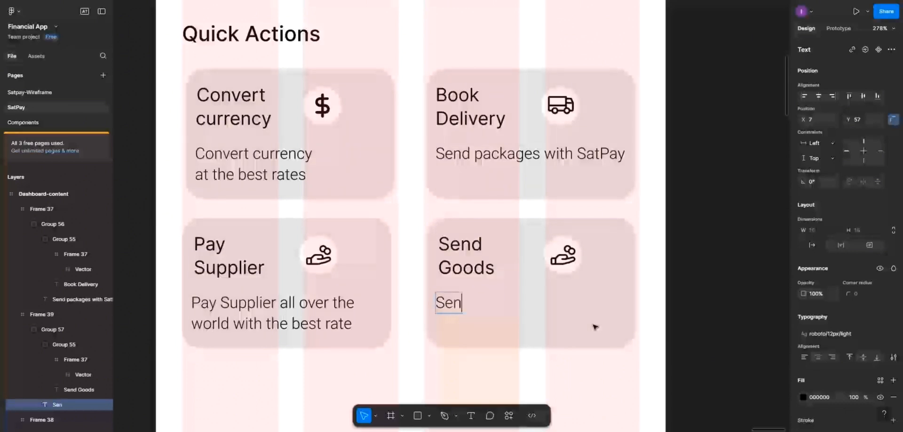
pyautogui.write('d go')
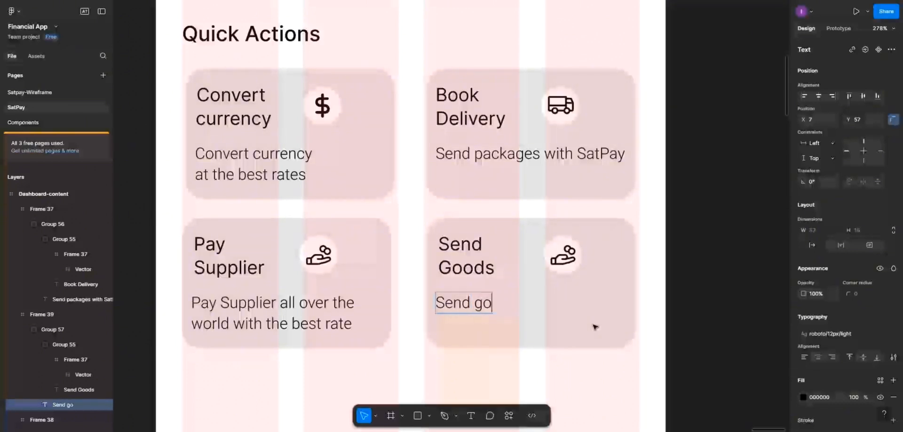
pyautogui.write('ods ')
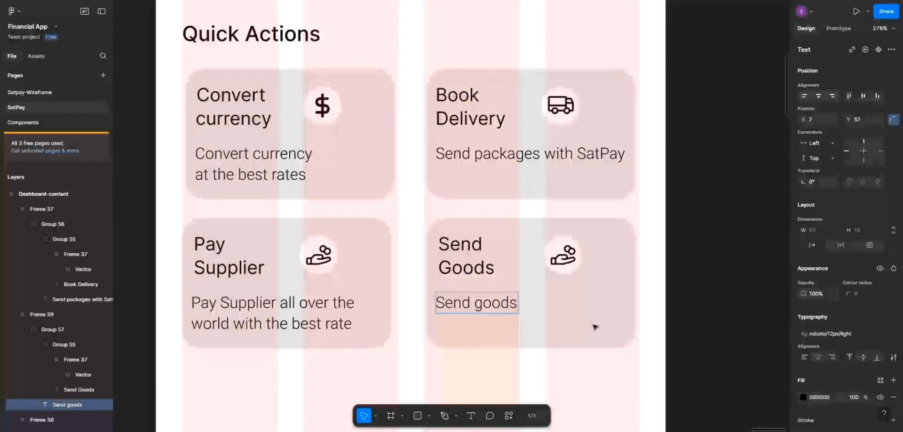
pyautogui.write('over')
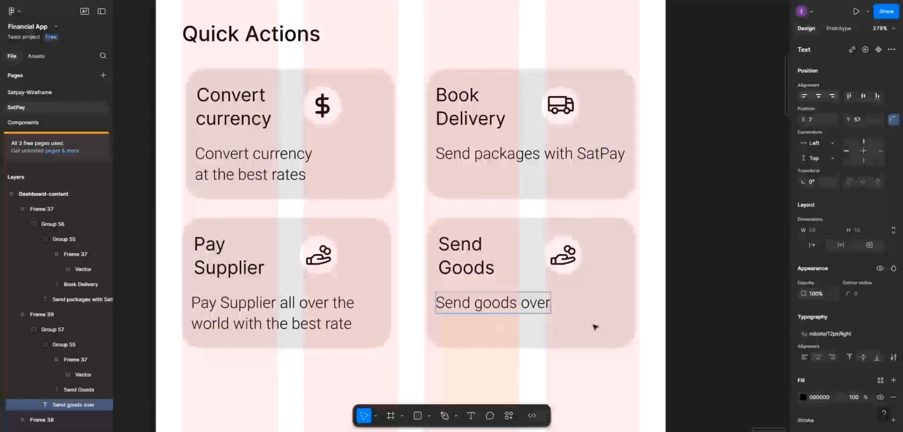
pyautogui.write('seas w')
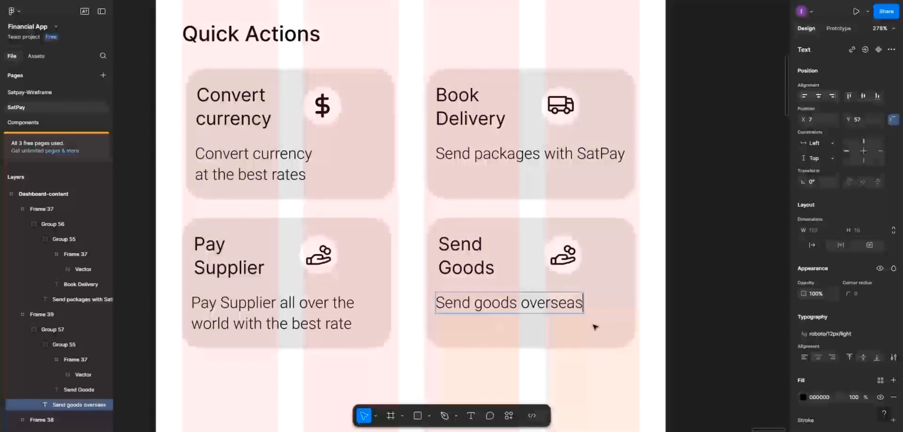
pyautogui.write('ith')
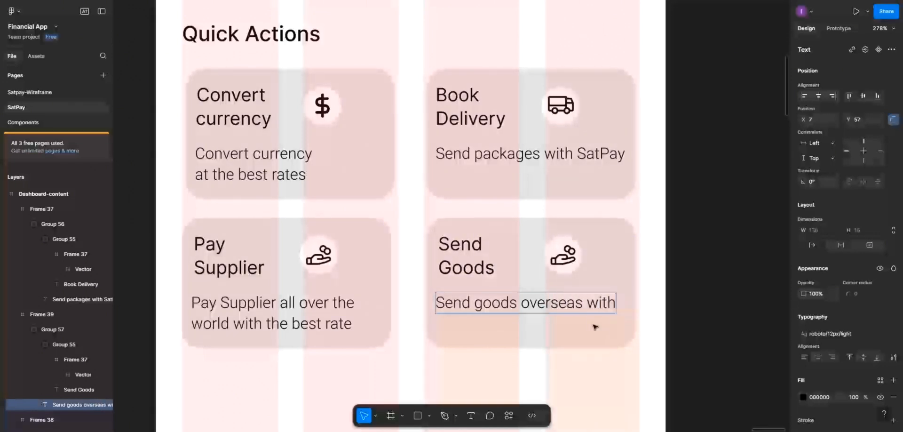
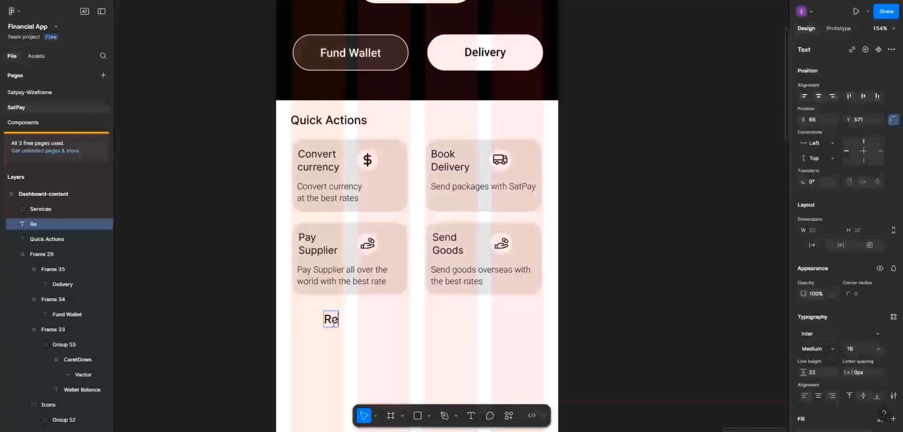
# Complete the new heading below the Quick Actions cards so that it reads "Recent Transactions"
pyautogui.write('cent')
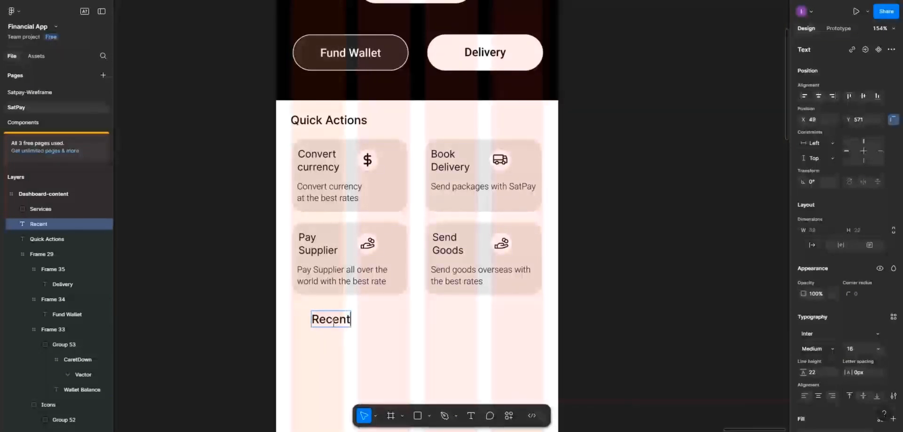
pyautogui.write(' Tran')
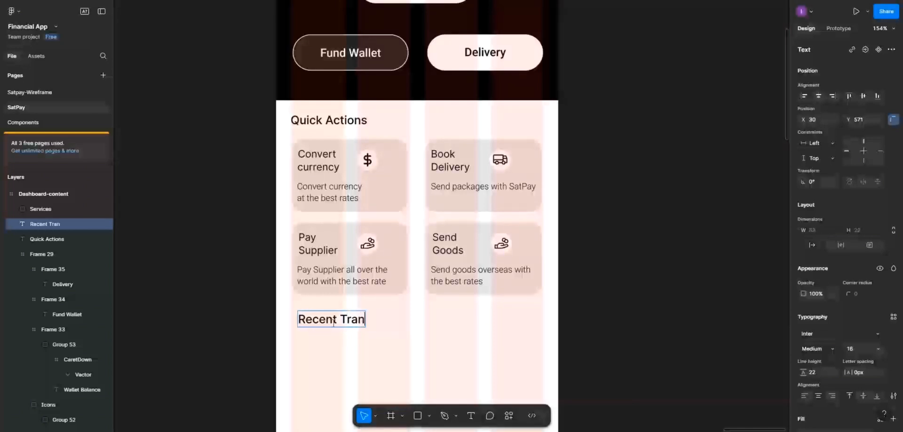
pyautogui.write('sactions')
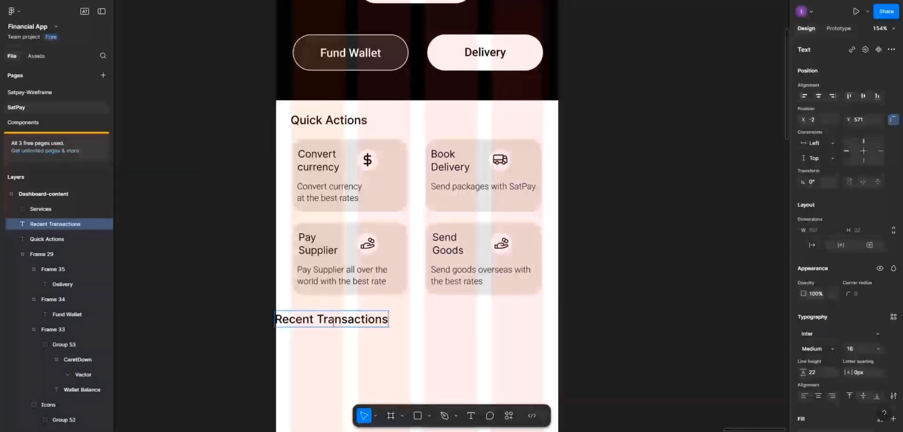
pyautogui.press('Escape')
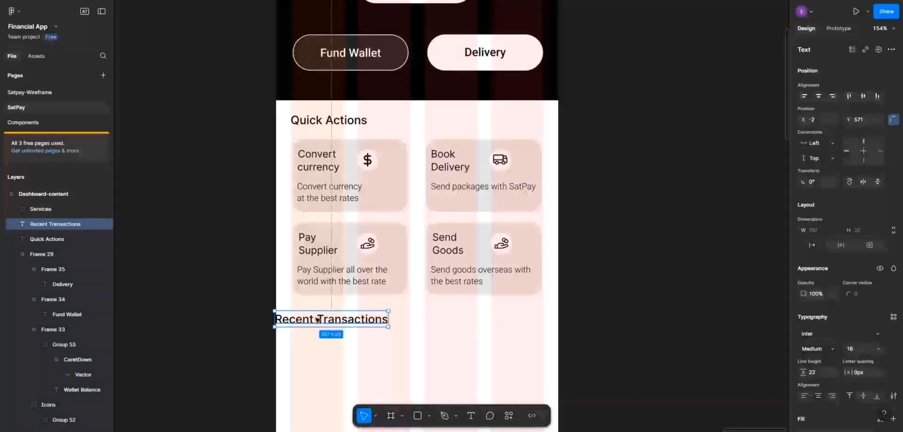
# Duplicate the Recent Transactions heading, change the copy to "View all" and align it with the cards' outer edge at X 307, Y 565
pyautogui.moveTo(321, 319); pyautogui.dragTo(476, 314)
pyautogui.doubleClick(474, 315)
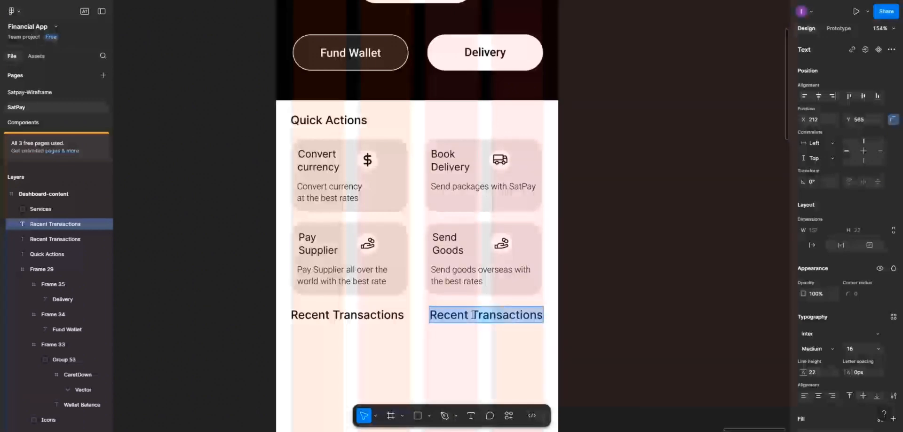
pyautogui.write('View')
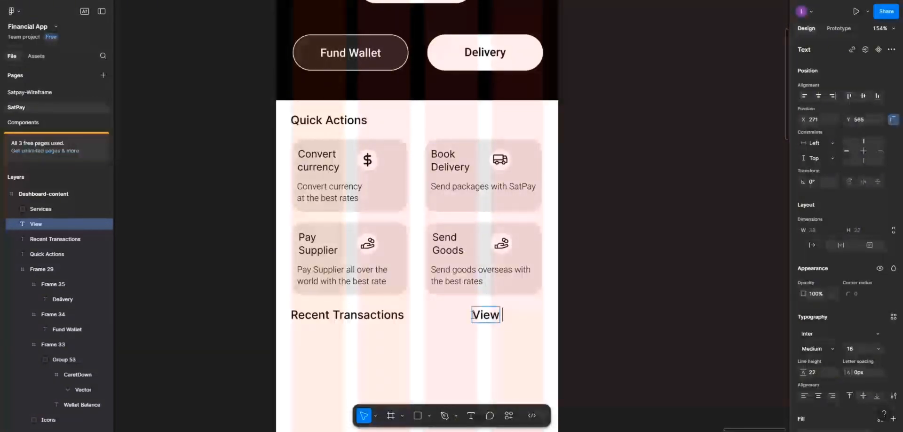
pyautogui.write(' all')
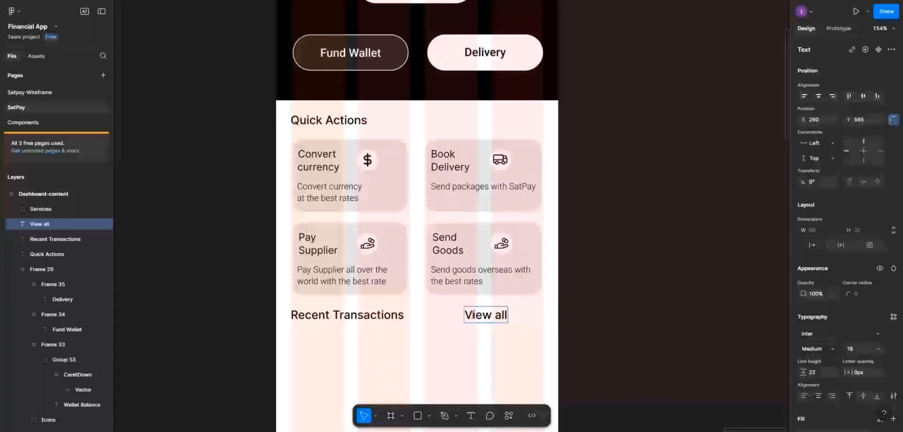
pyautogui.press('Escape')
pyautogui.moveTo(494, 318); pyautogui.dragTo(532, 319)
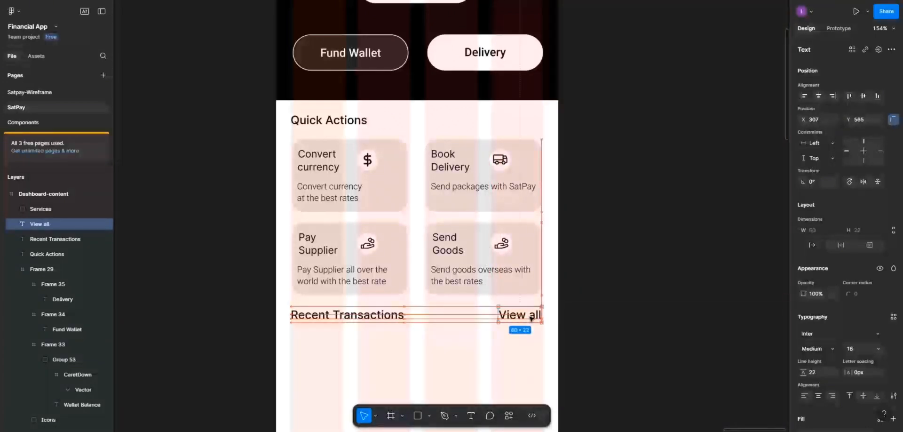
pyautogui.click(498, 352)
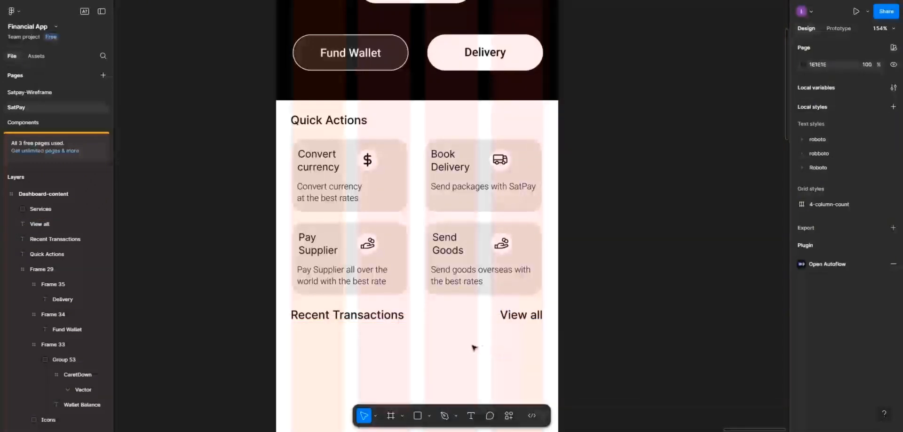
# Apply the roboto/16px medium text style to both the Recent Transactions and View all texts
pyautogui.scroll(-1, 442, 344)
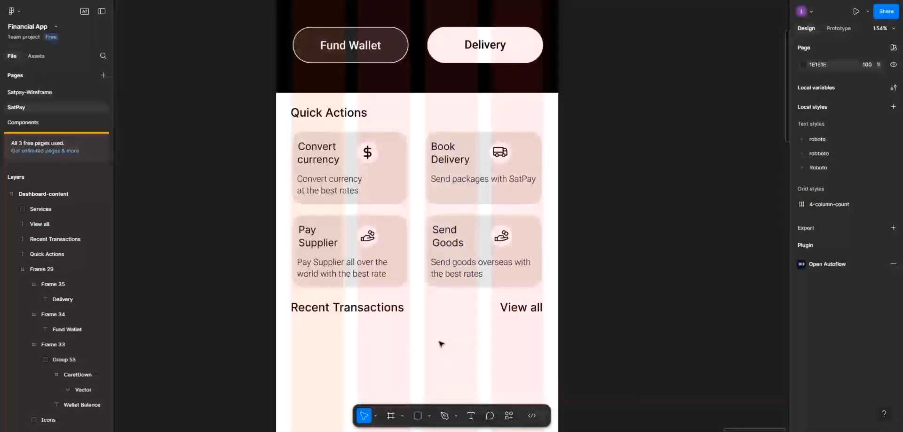
pyautogui.click(382, 307)
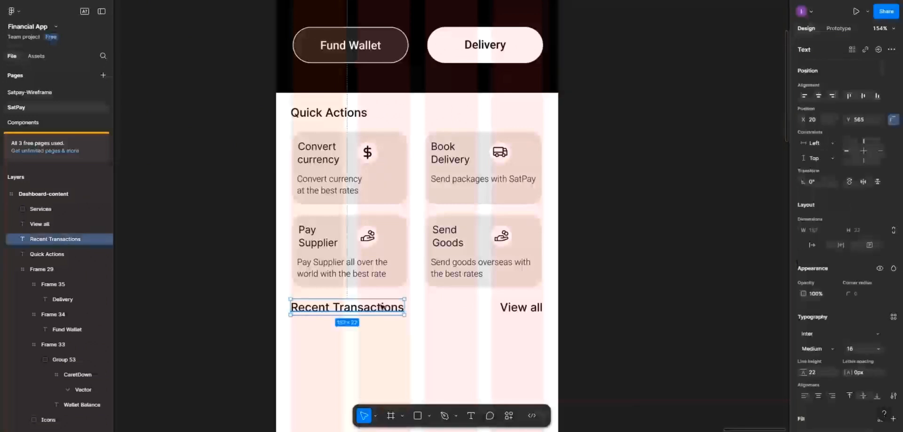
pyautogui.keyDown('shift'); pyautogui.click(520, 311); pyautogui.keyUp('shift')
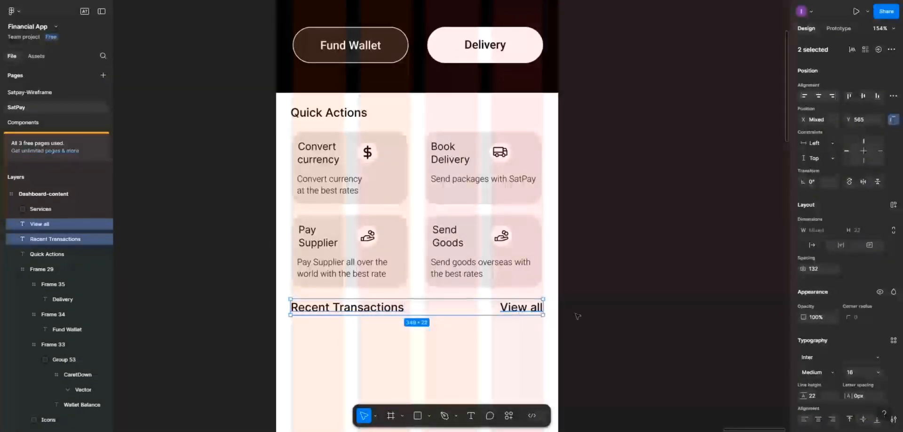
pyautogui.click(893, 341)
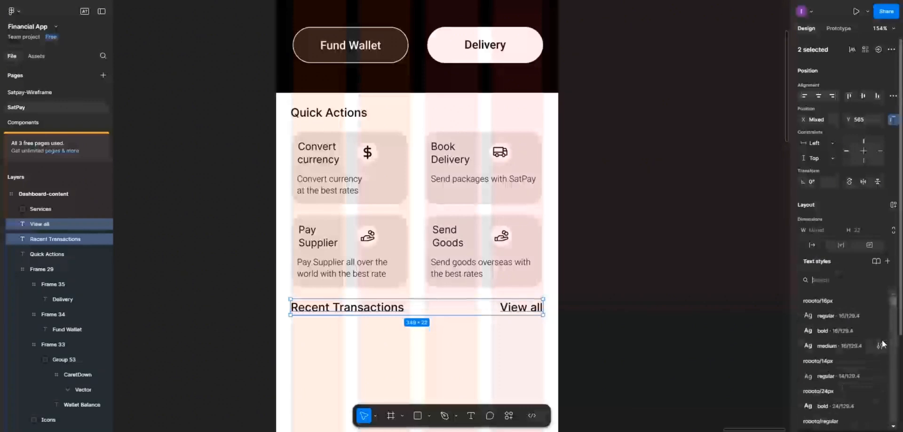
pyautogui.click(831, 346)
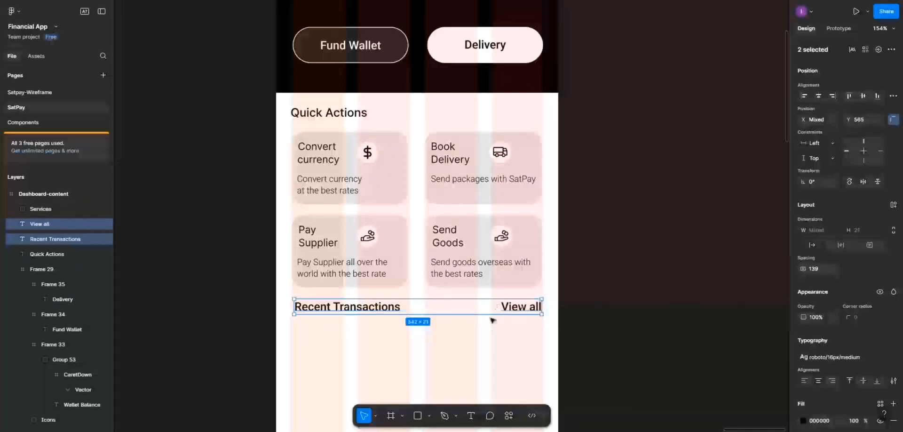
pyautogui.click(496, 335)
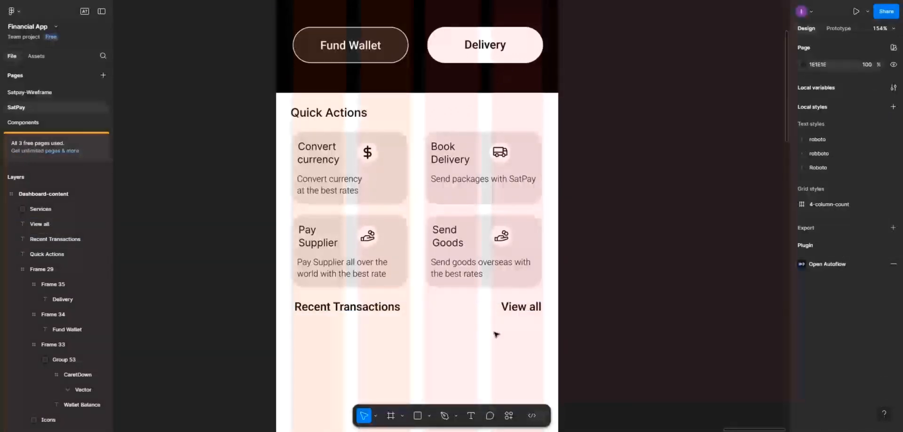
# Apply the roboto/16px medium text style to the Quick Actions heading
pyautogui.click(328, 118)
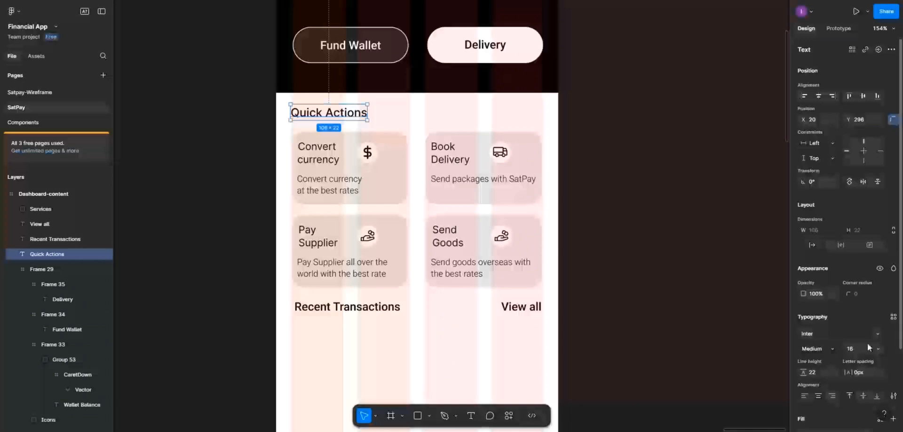
pyautogui.click(893, 317)
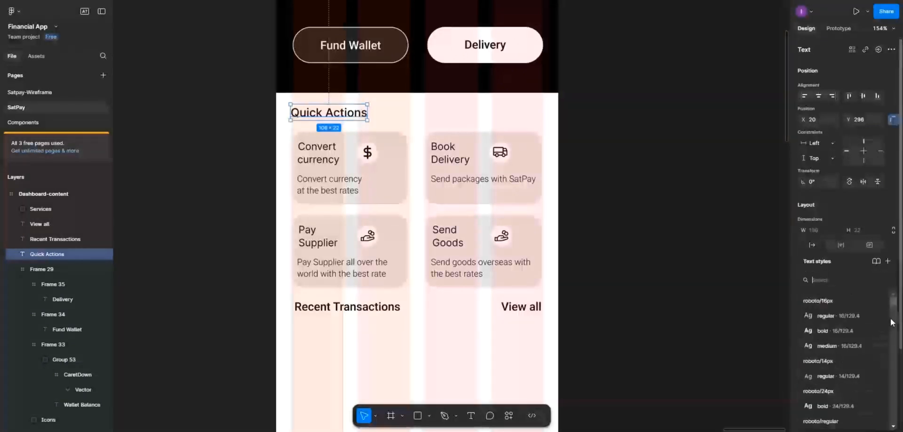
pyautogui.click(855, 340)
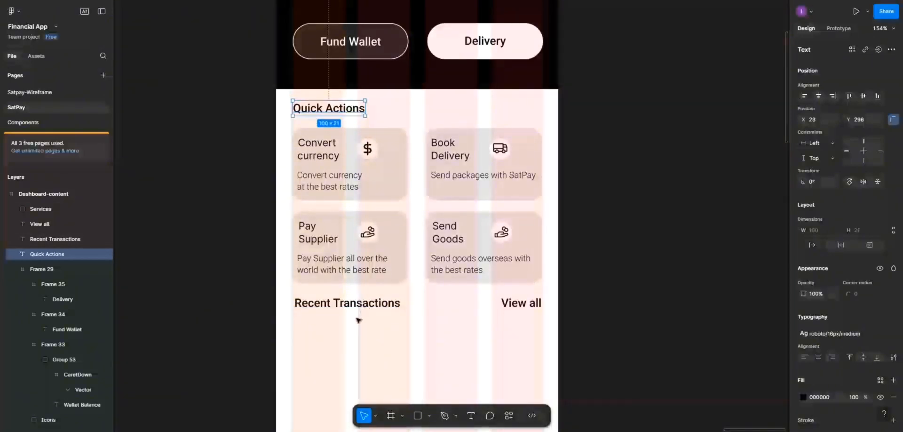
# Draw a frame of about 344 × 53 beneath the Recent Transactions heading at about X 25, Y 606
pyautogui.scroll(-2, 359, 317)
pyautogui.click(391, 415)
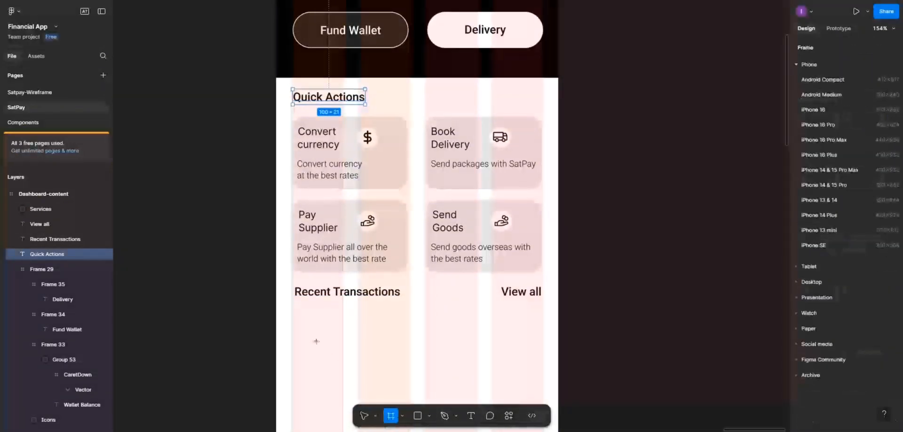
pyautogui.moveTo(294, 314); pyautogui.dragTo(543, 352)
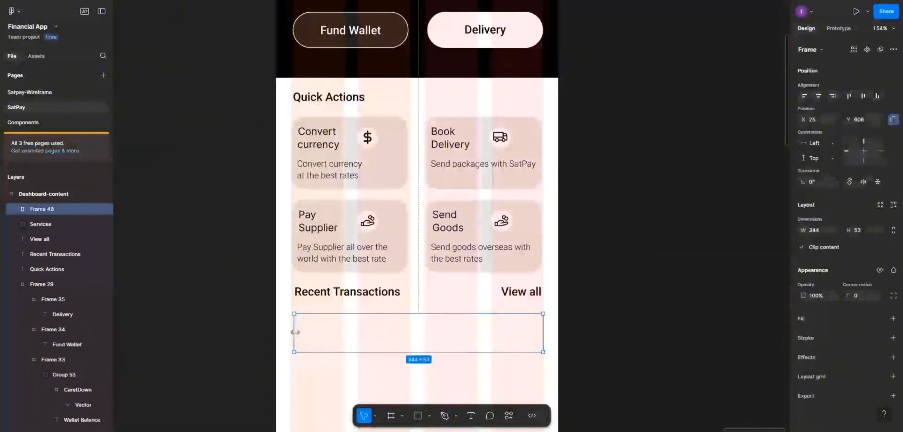
# Resize the frame beneath the Recent Transactions heading to 350 × 60 and place it at X 22, Y 602
pyautogui.moveTo(295, 332); pyautogui.dragTo(291, 332)
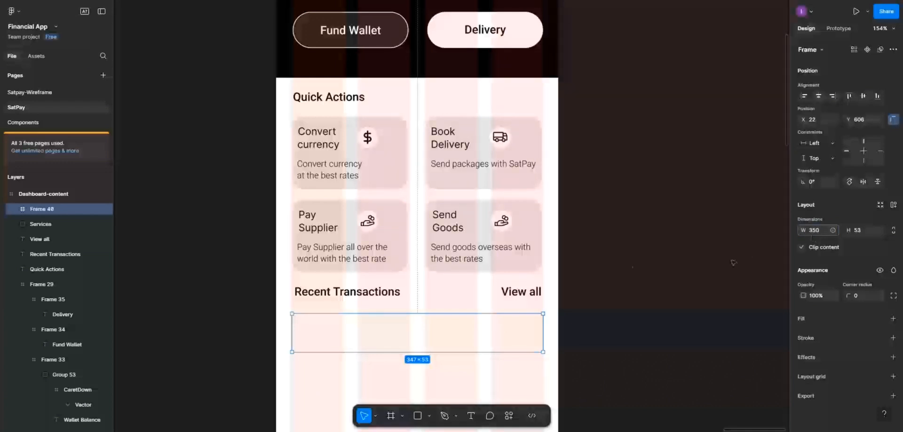
pyautogui.press('Return')
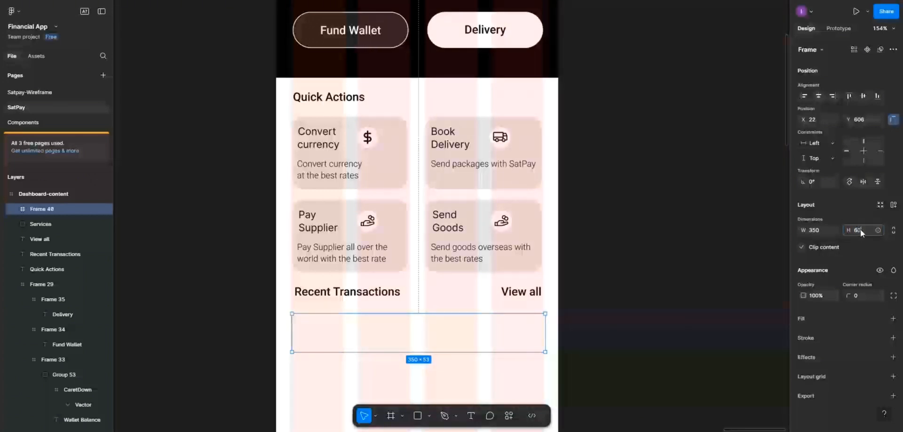
pyautogui.moveTo(488, 344); pyautogui.dragTo(488, 342)
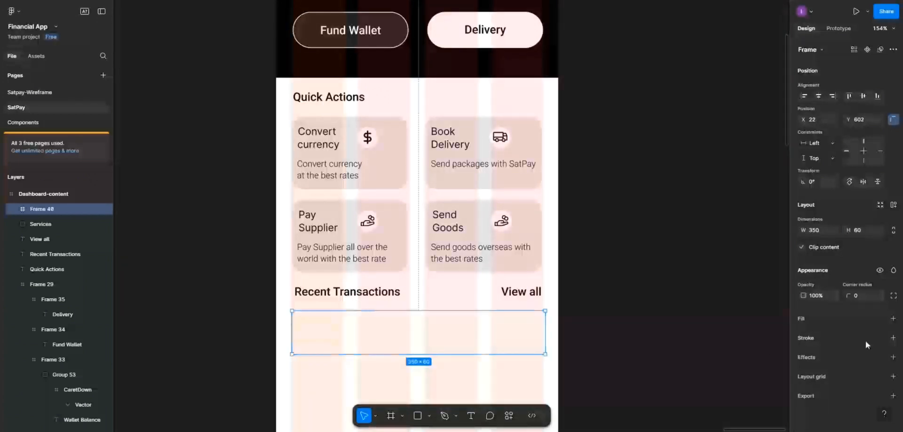
# Add a 1 px inside black (000000) stroke to the transaction frame and shift the frame to X 20
pyautogui.click(893, 338)
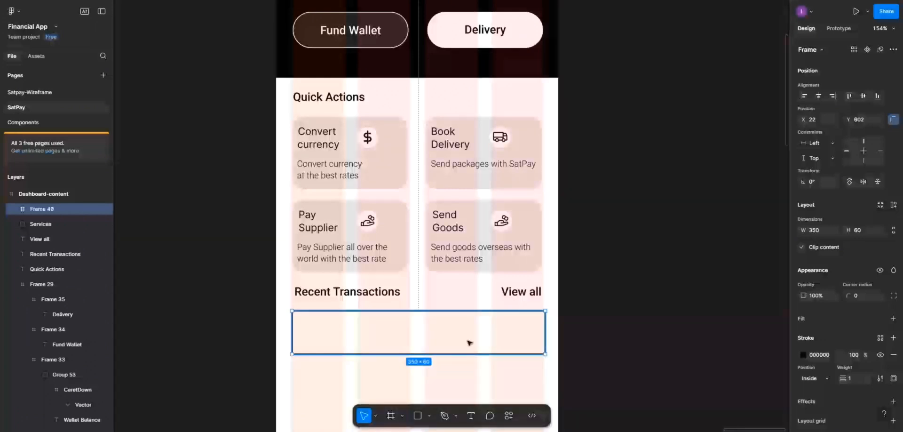
pyautogui.click(501, 374)
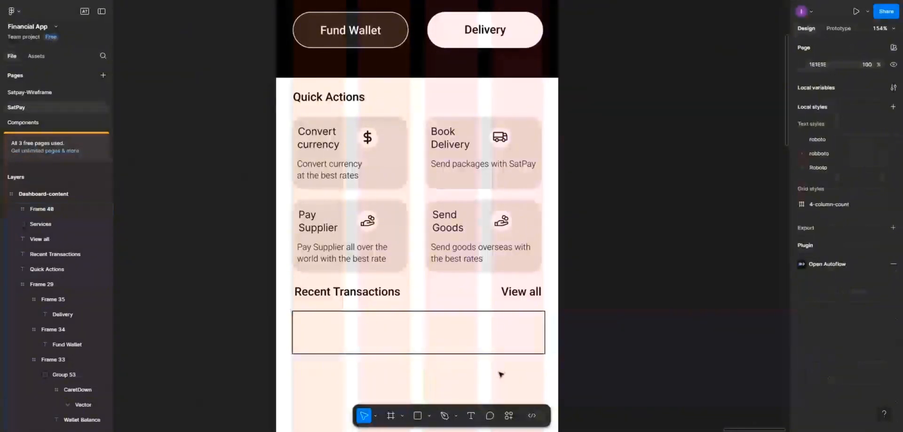
pyautogui.click(503, 353)
pyautogui.moveTo(503, 352); pyautogui.dragTo(501, 353)
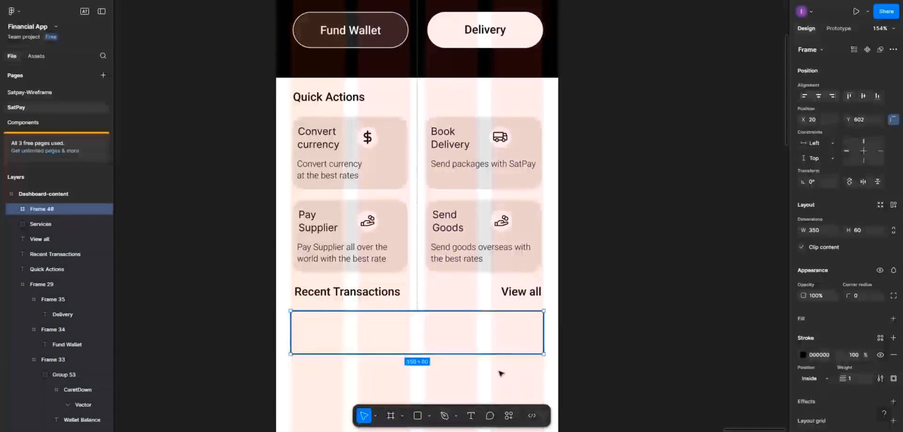
pyautogui.click(502, 374)
# Add a "Dollar Purchase" text just below the transaction frame
pyautogui.scroll(-2, 501, 374)
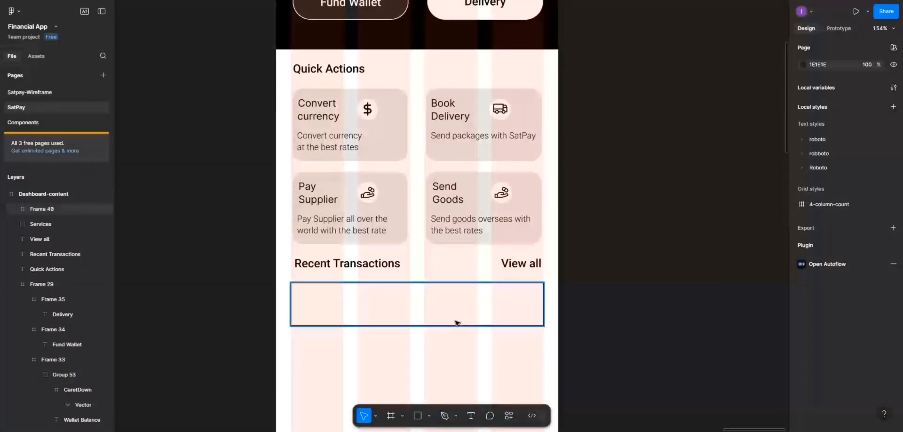
pyautogui.scroll(-1, 458, 323)
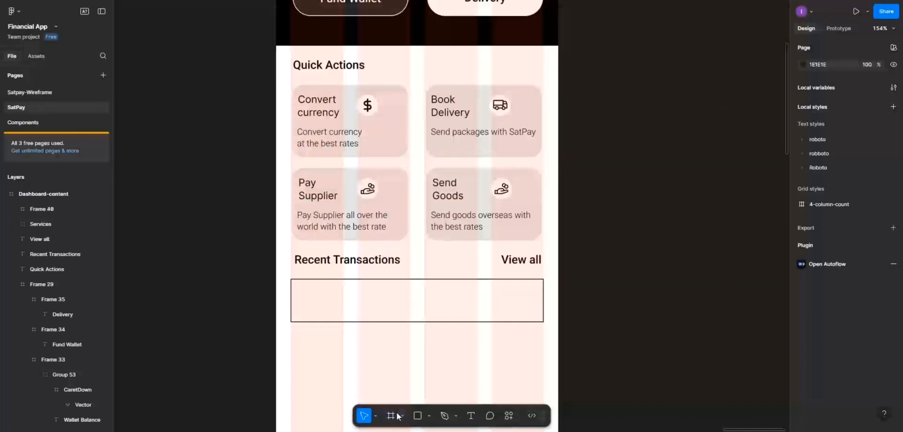
pyautogui.click(470, 415)
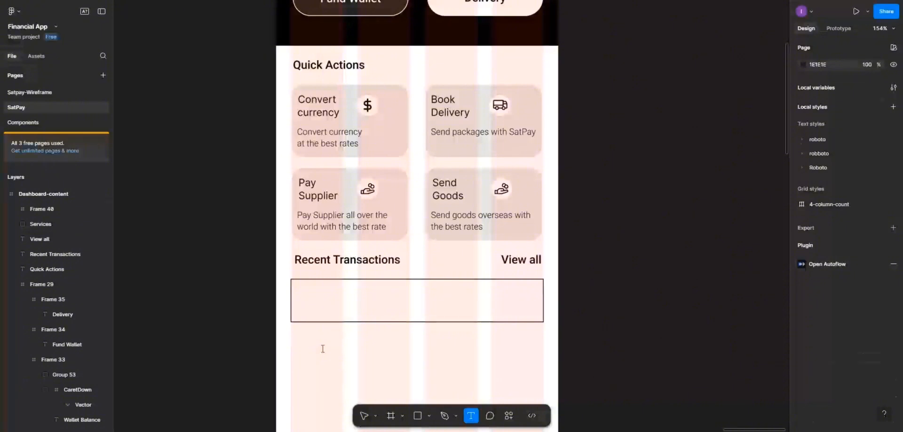
pyautogui.click(323, 349)
pyautogui.write('D')
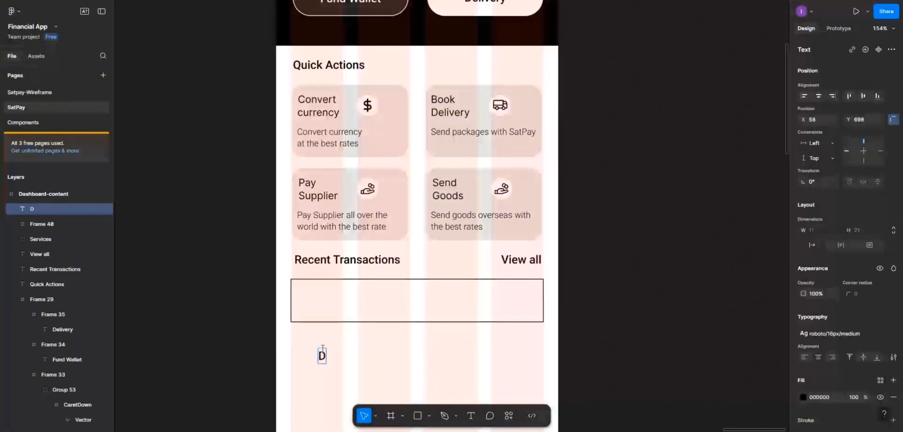
pyautogui.write('olla')
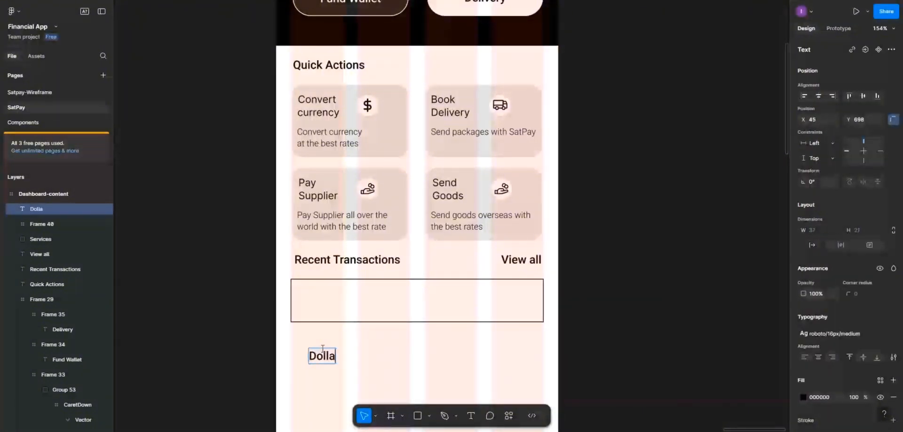
pyautogui.write('r Pur')
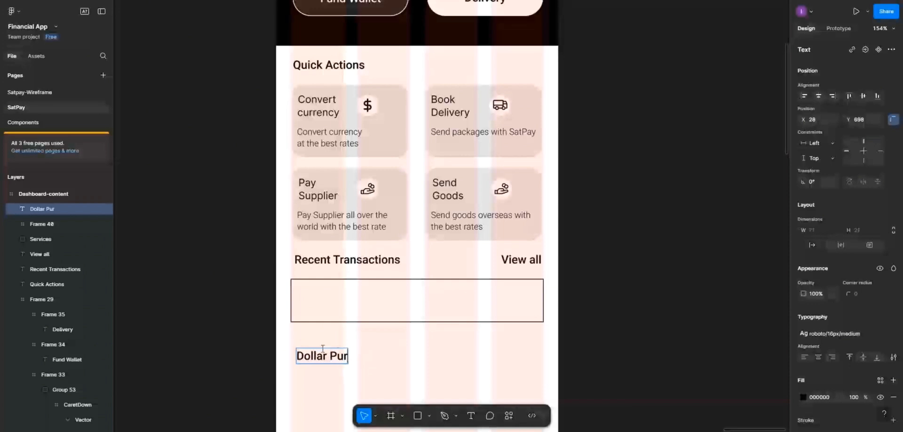
pyautogui.write('chase')
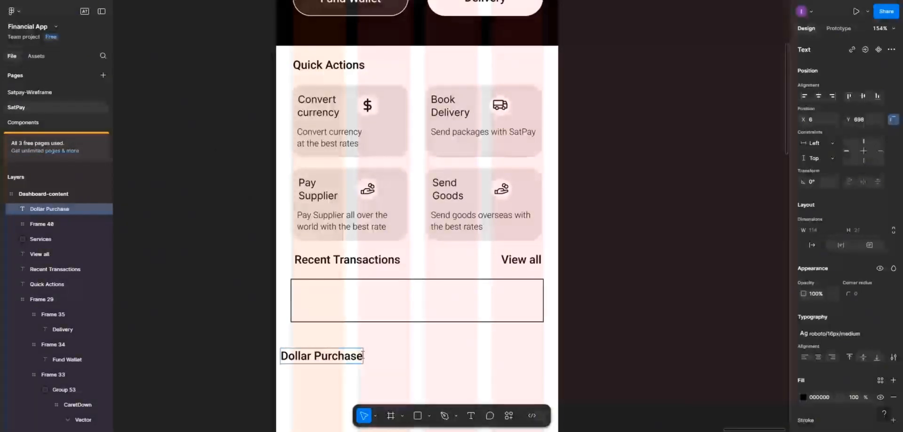
pyautogui.press('Escape')
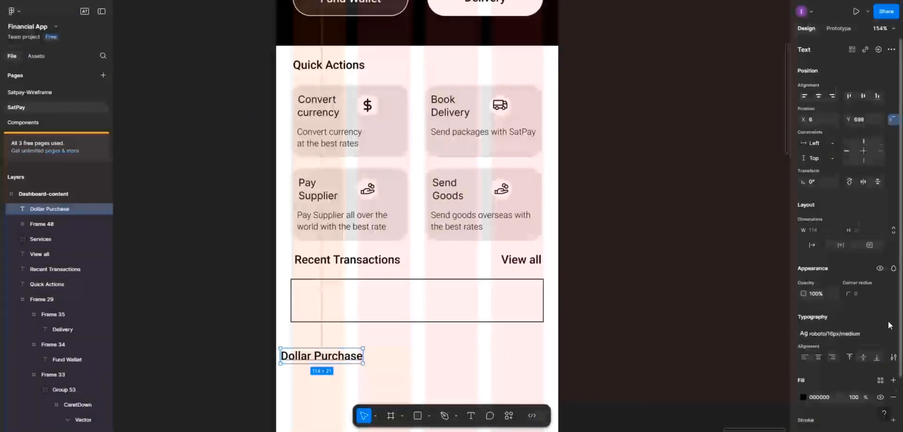
# Apply the roboto/14px regular text style to Dollar Purchase and place it inside the transaction frame at about X 13, Y 12
pyautogui.scroll(-1, 890, 326)
pyautogui.click(894, 287)
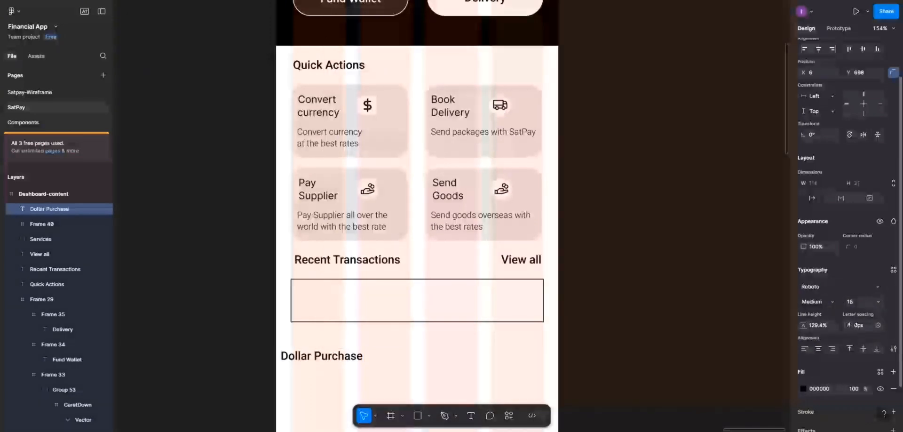
pyautogui.click(894, 270)
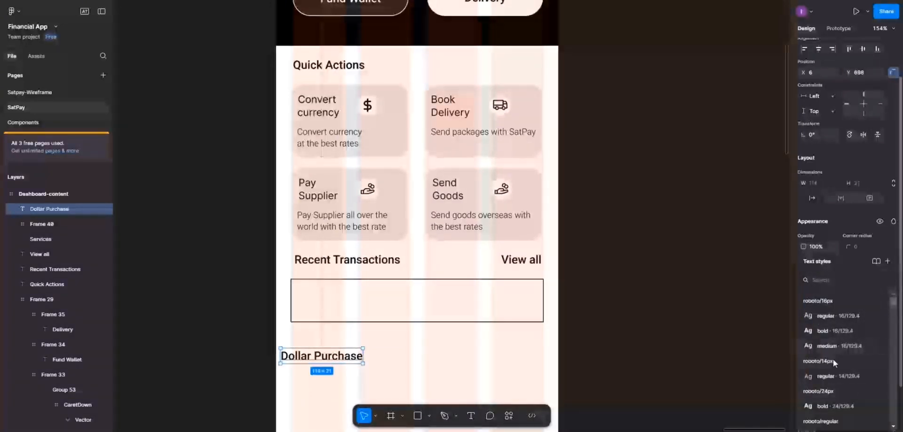
pyautogui.click(832, 375)
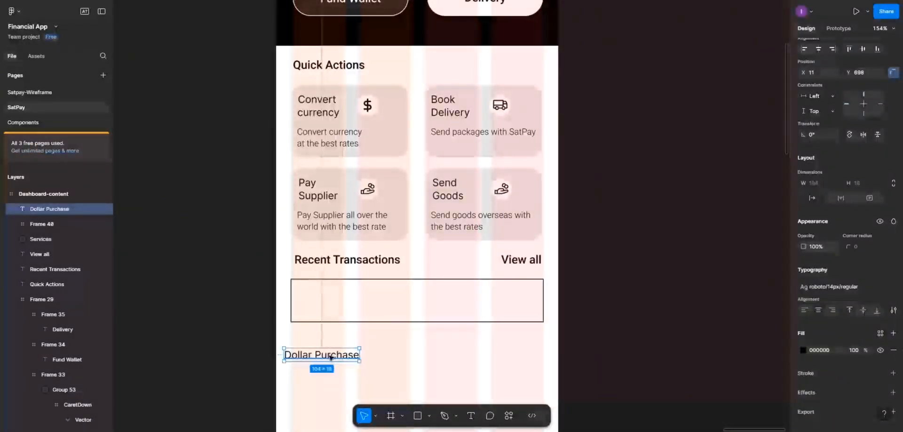
pyautogui.moveTo(326, 353); pyautogui.dragTo(347, 295)
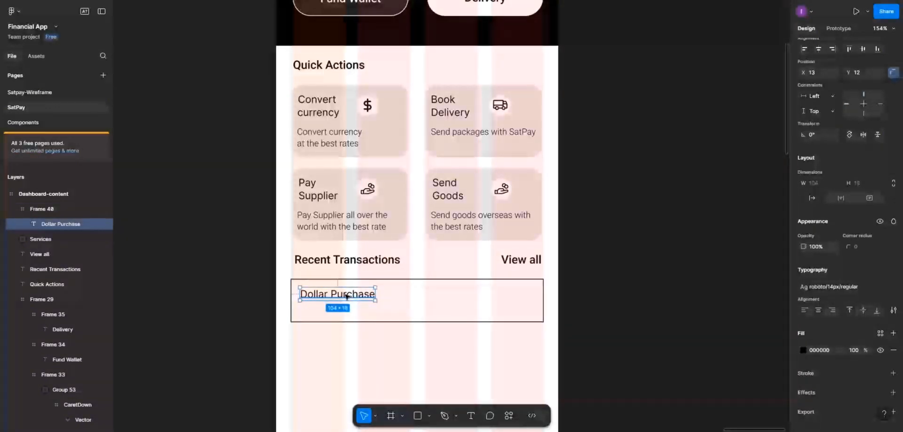
# Duplicate the Dollar Purchase text directly beneath itself at Y 37 and change the copy to "1000$"
pyautogui.moveTo(346, 296); pyautogui.dragTo(346, 314)
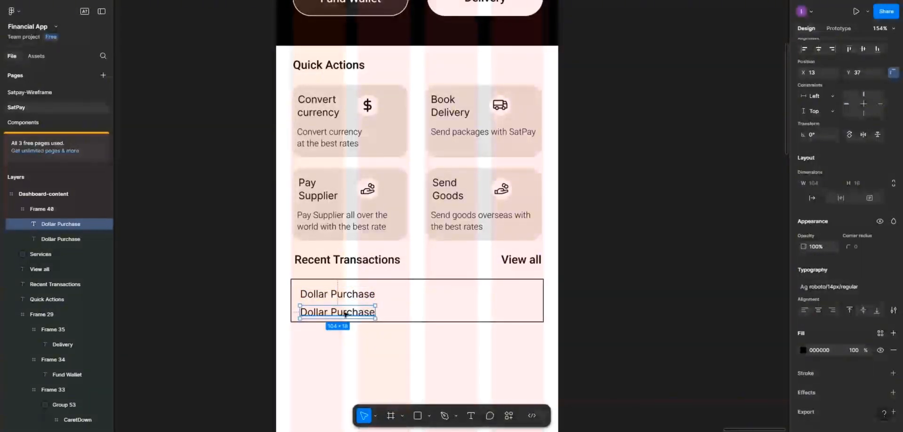
pyautogui.doubleClick(346, 314)
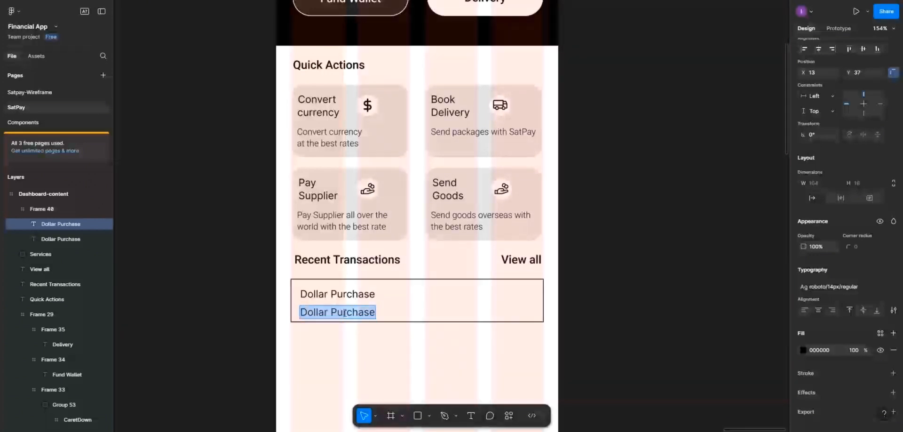
pyautogui.write('$')
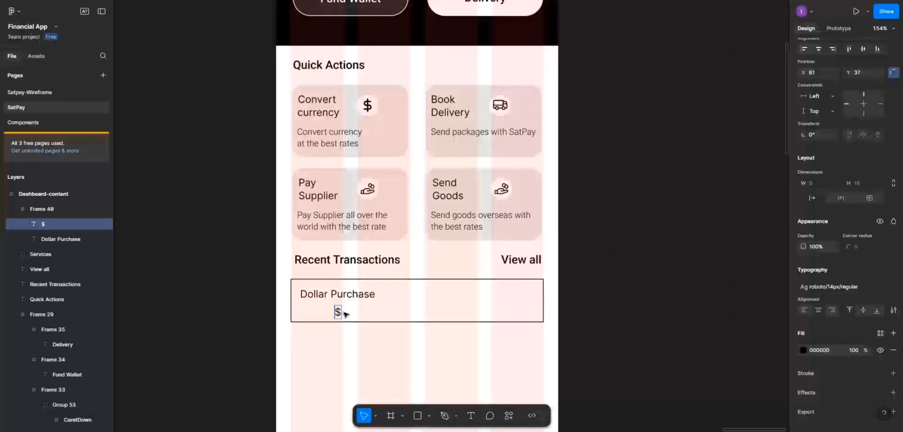
pyautogui.write('100')
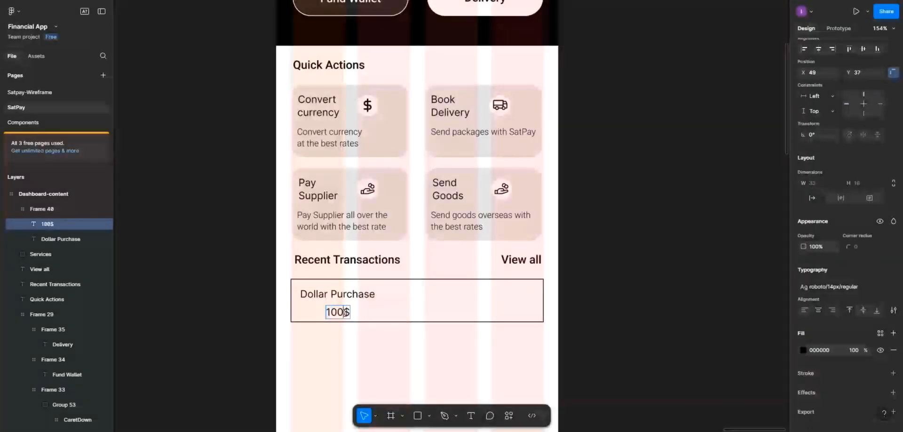
pyautogui.write('0')
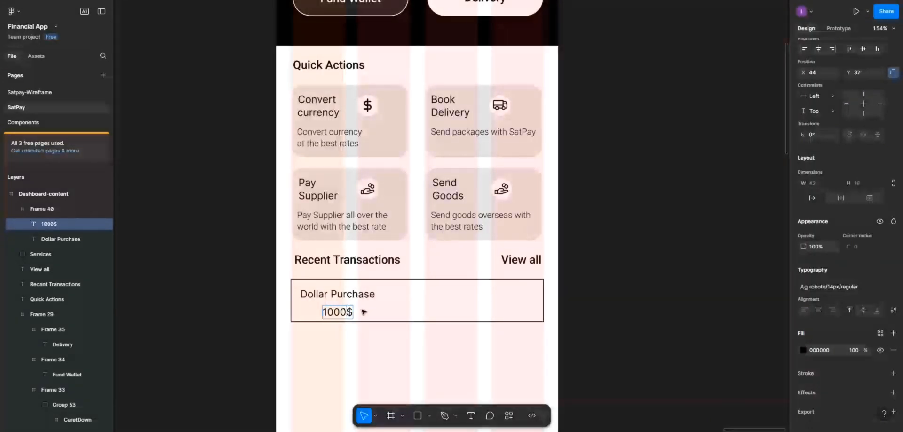
pyautogui.press('Escape')
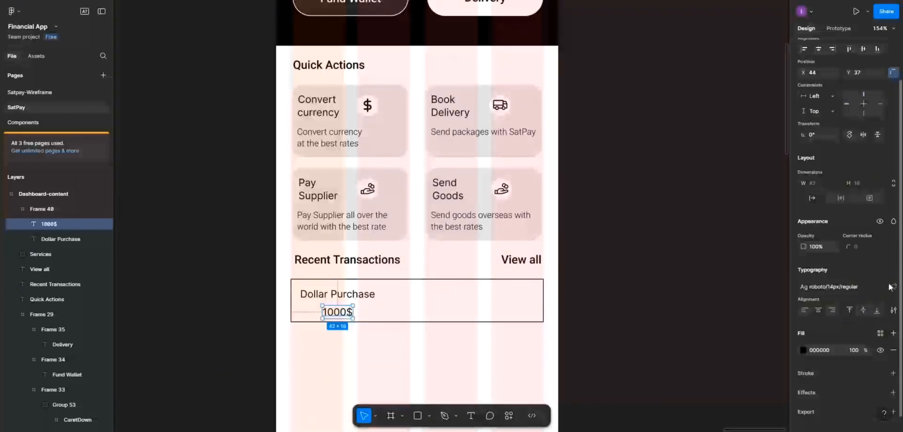
# Apply the roboto/12px light text style to the 1000$ text and move it to about X 7, Y 35 in the frame
pyautogui.click(894, 286)
pyautogui.click(893, 271)
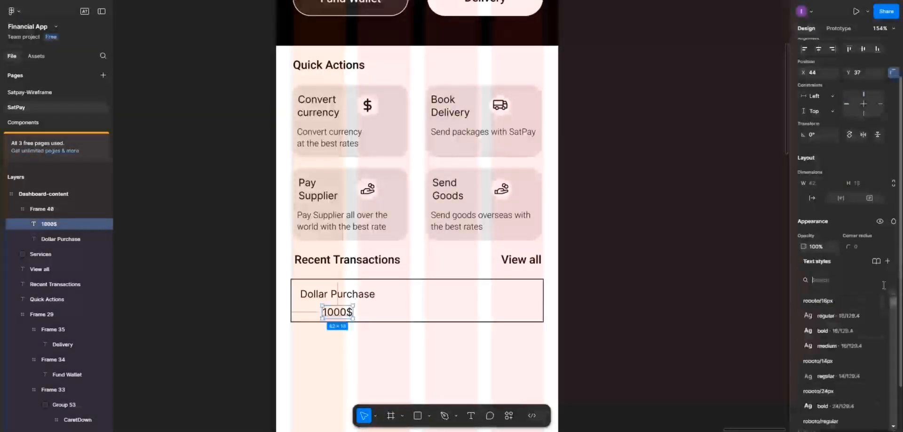
pyautogui.scroll(-3, 832, 369)
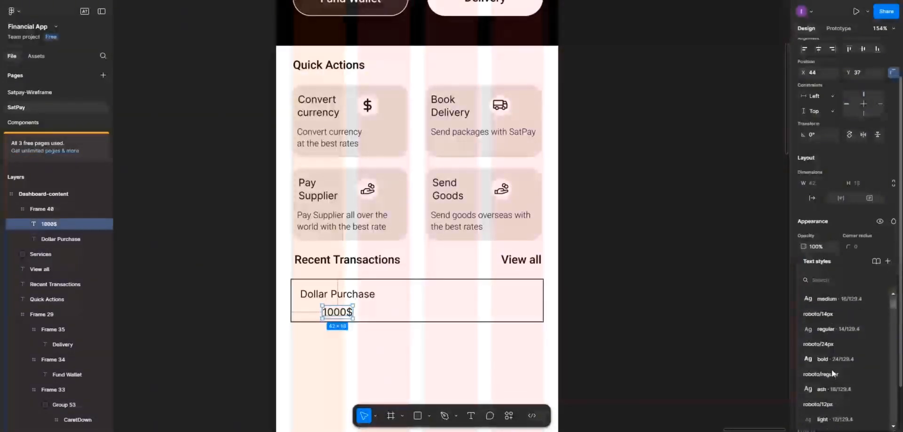
pyautogui.click(829, 377)
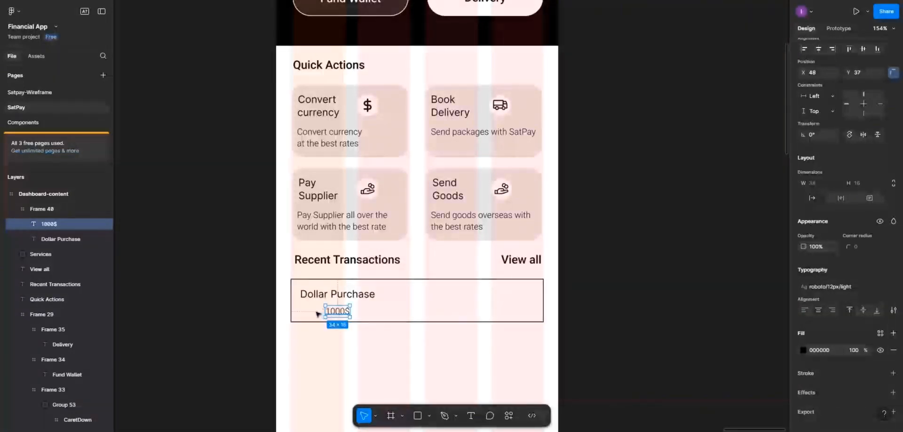
pyautogui.moveTo(332, 313); pyautogui.dragTo(305, 312)
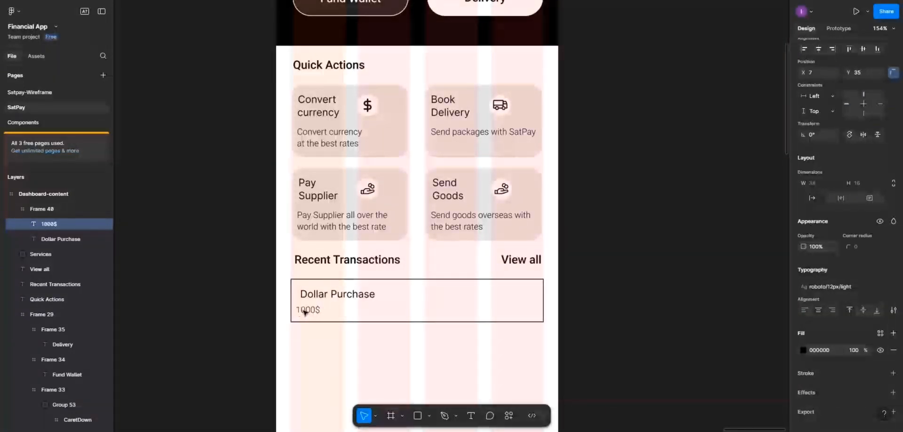
# Extend the 1000$ text to "1000$ | 23 Nov 2024, 08:45am" and move it to about X 13, Y 36 in the transaction frame
pyautogui.doubleClick(318, 310)
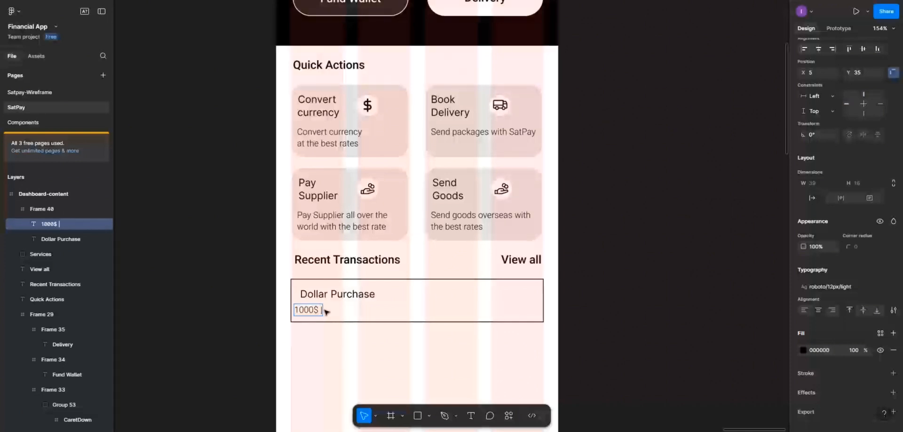
pyautogui.press('BackSpace')
pyautogui.write('|')
pyautogui.press('BackSpace')
pyautogui.write('|')
pyautogui.write('23')
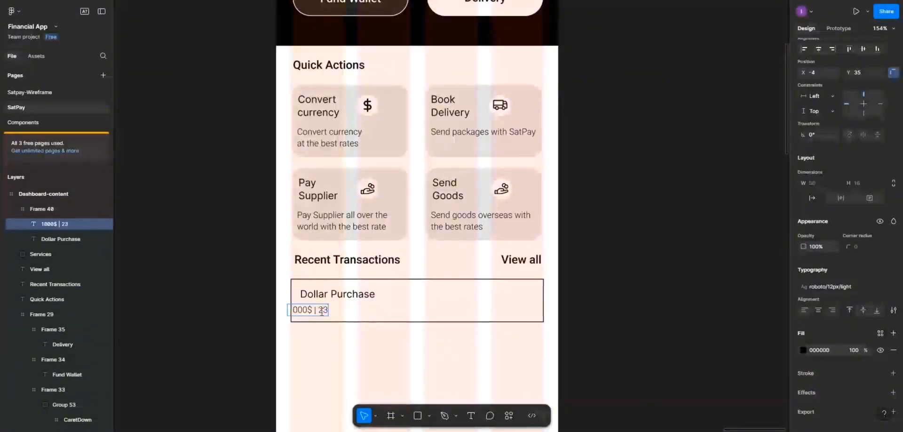
pyautogui.write(' o')
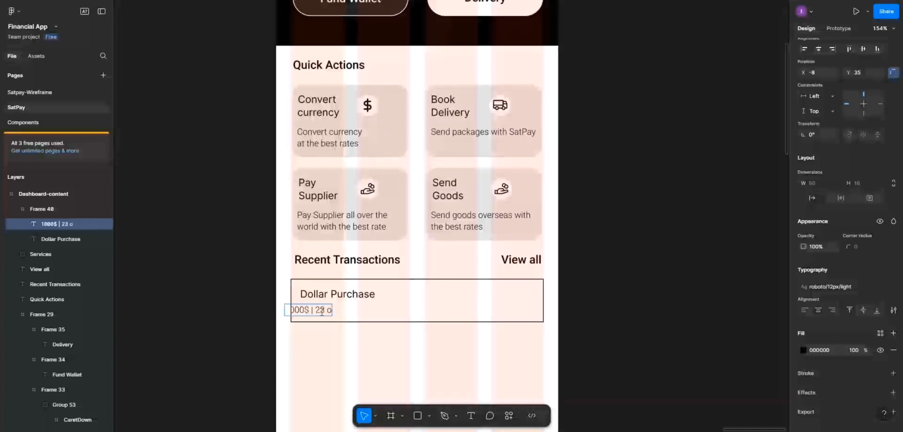
pyautogui.press('BackSpace')
pyautogui.press('BackSpace')
pyautogui.write('no')
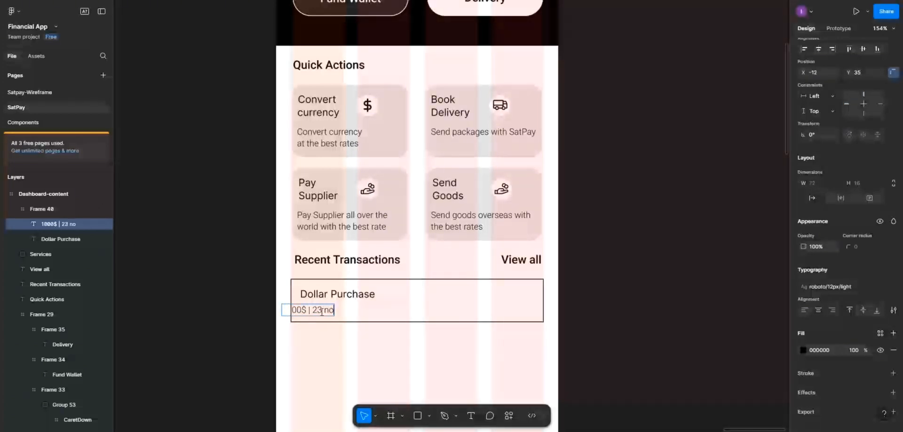
pyautogui.write('v')
pyautogui.press('BackSpace')
pyautogui.press('BackSpace')
pyautogui.press('BackSpace')
pyautogui.press('BackSpace')
pyautogui.write('Nov')
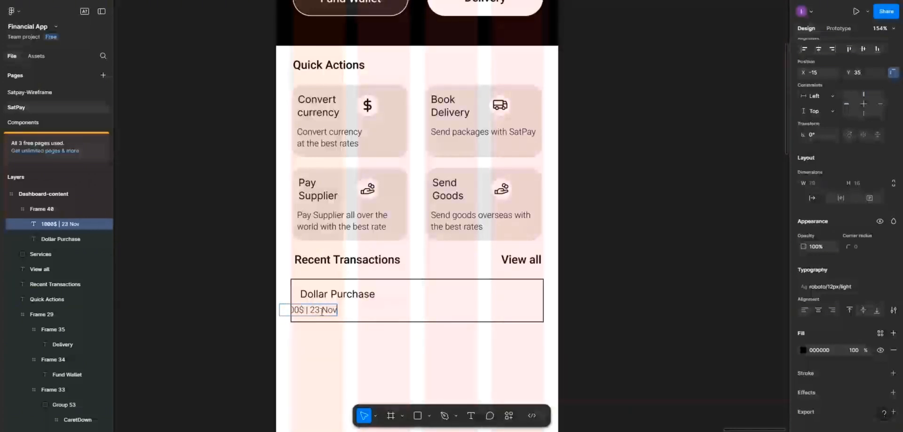
pyautogui.write(' 202')
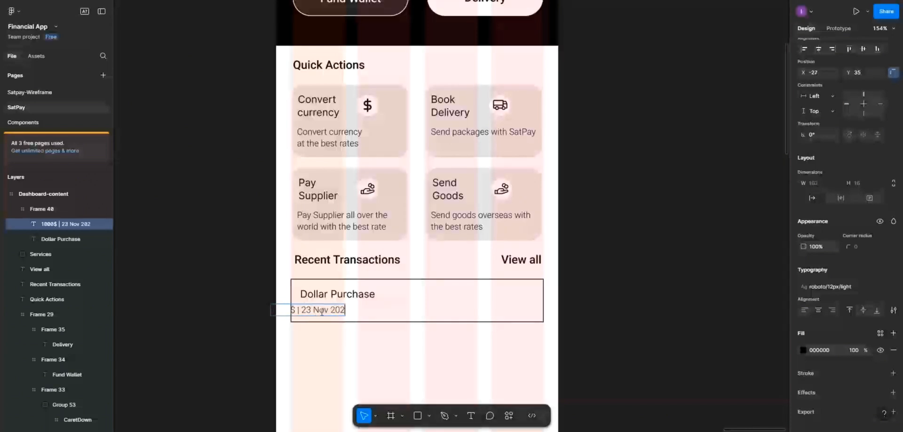
pyautogui.write('4,')
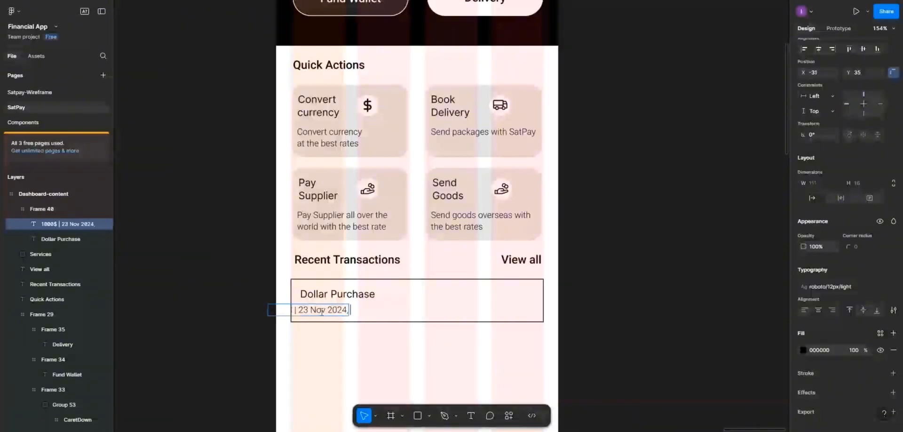
pyautogui.write(' 08')
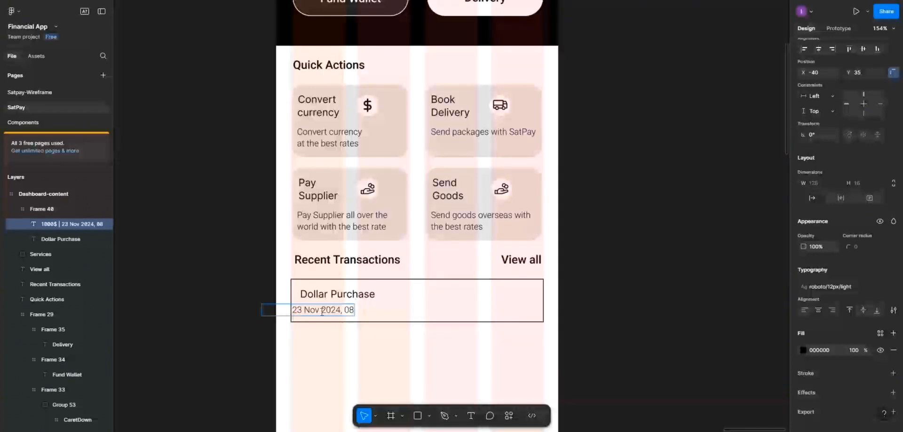
pyautogui.write(':4')
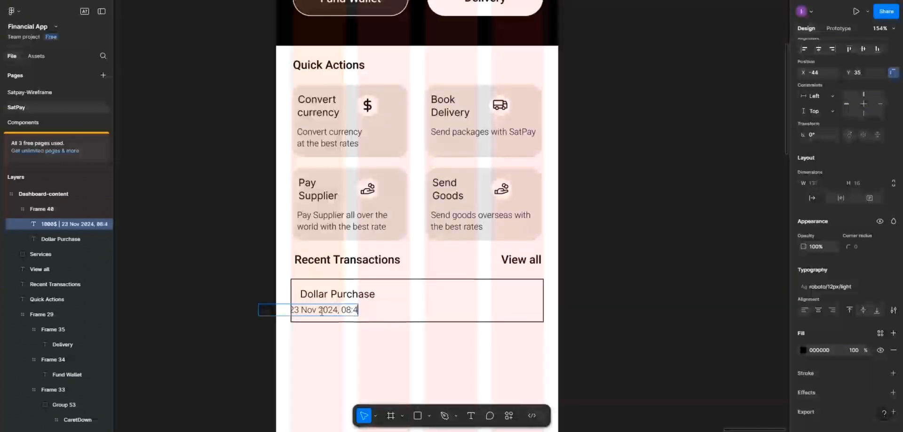
pyautogui.write('5am')
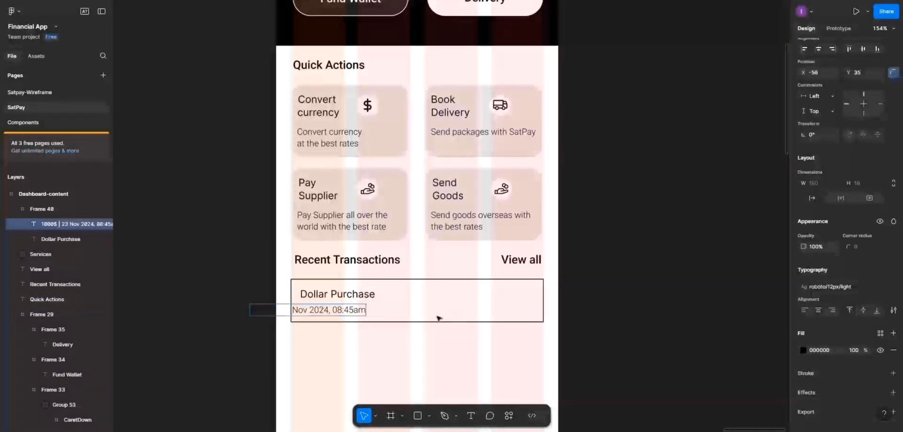
pyautogui.press('Escape')
pyautogui.moveTo(340, 312); pyautogui.dragTo(388, 314)
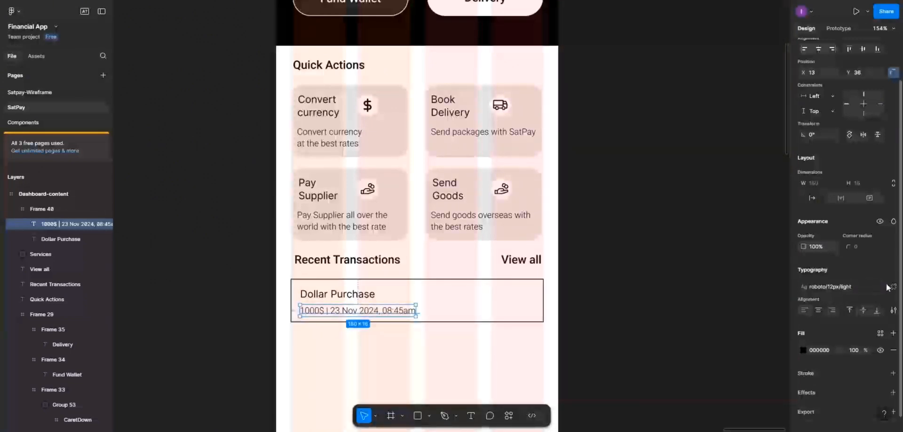
# Detach the text style from the amount and date line and set its font weight to Regular
pyautogui.click(892, 286)
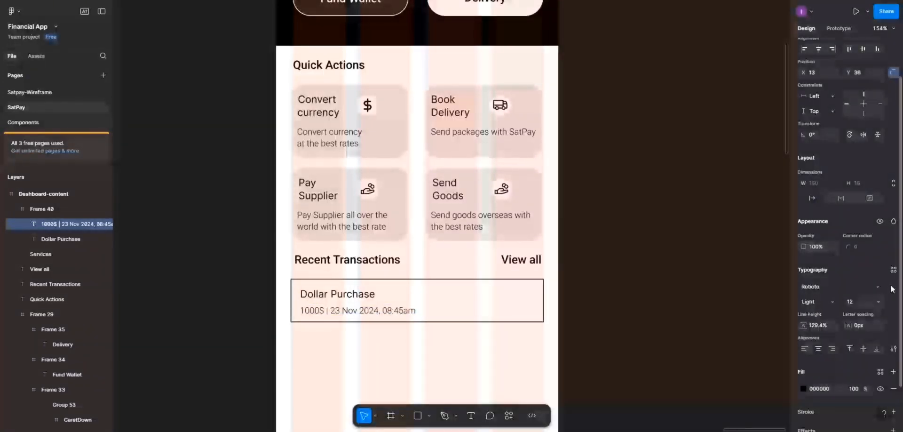
pyautogui.click(835, 302)
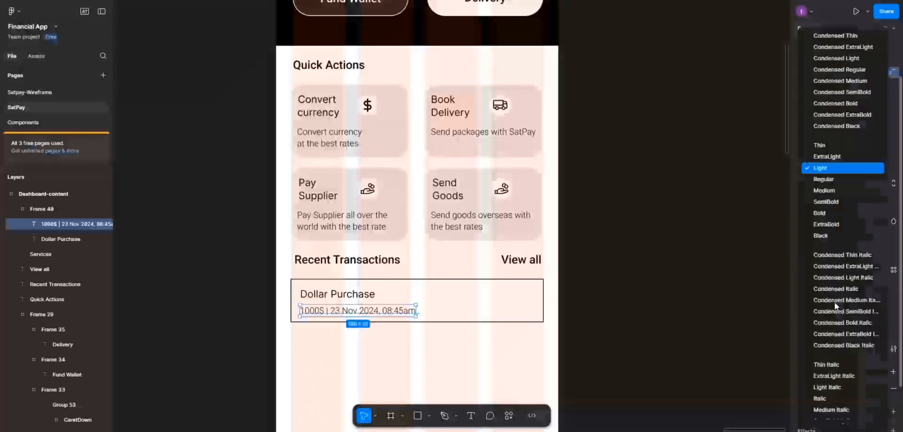
pyautogui.click(811, 180)
# Set the vertical spacing between Dollar Purchase and the amount and date line to 5, and group the two texts
pyautogui.click(346, 295)
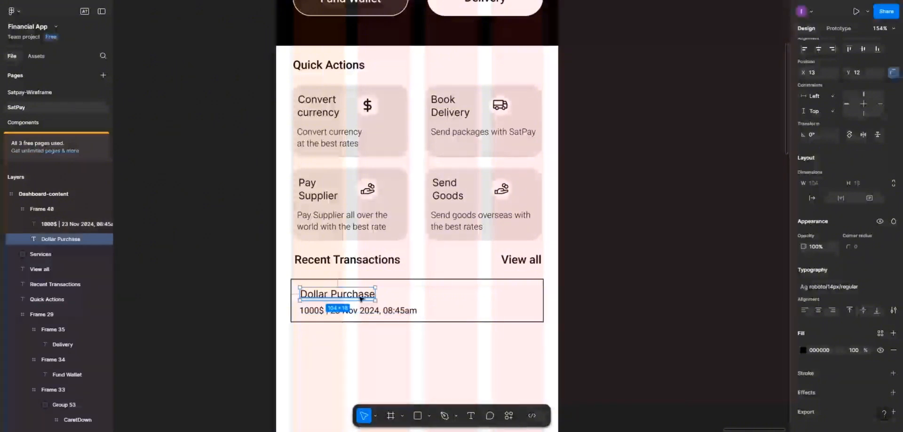
pyautogui.keyDown('shift'); pyautogui.click(362, 309); pyautogui.keyUp('shift')
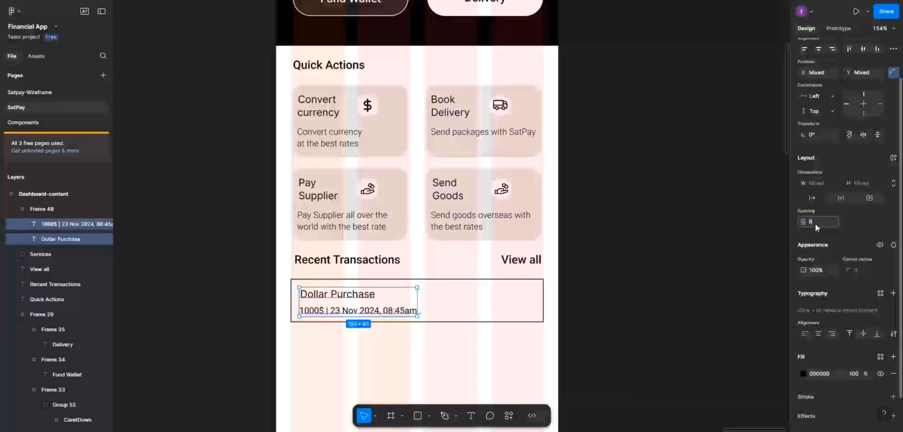
pyautogui.write('5')
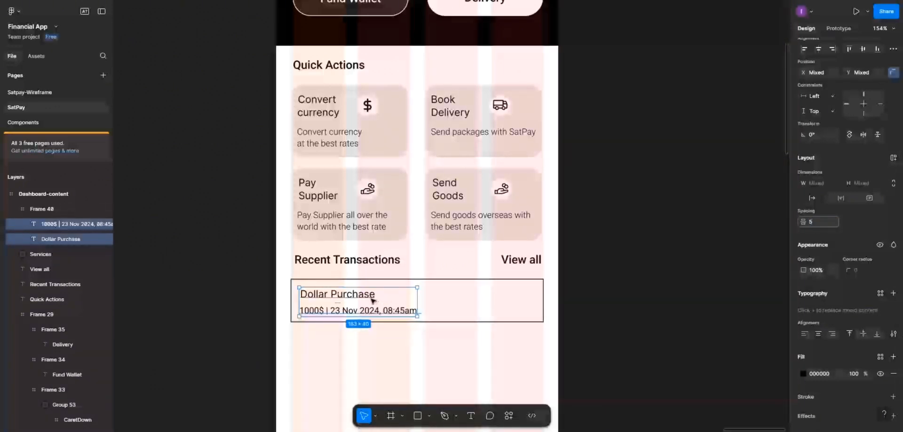
pyautogui.hotkey('ctrl', 'g')
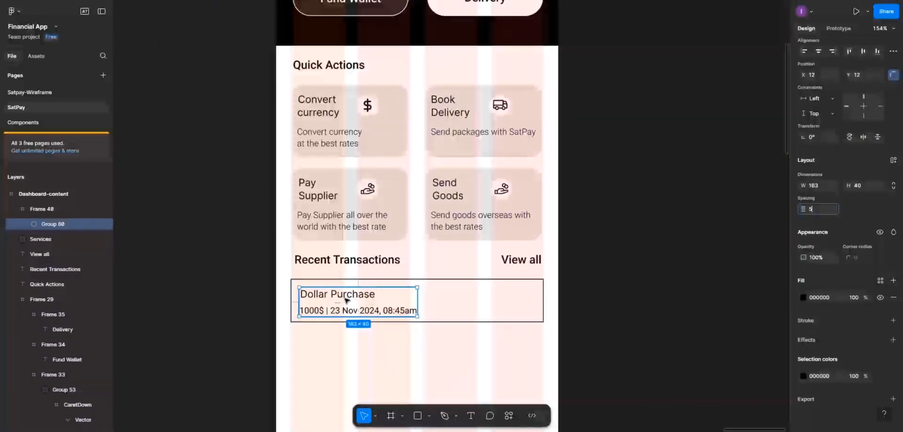
# Add a "Completed" text at the right end of the transaction frame, at about X 238, Y 30
pyautogui.click(390, 416)
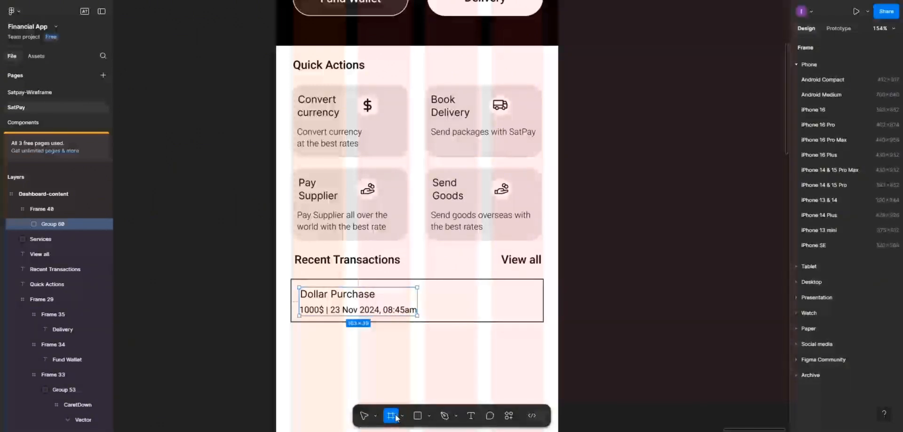
pyautogui.click(471, 416)
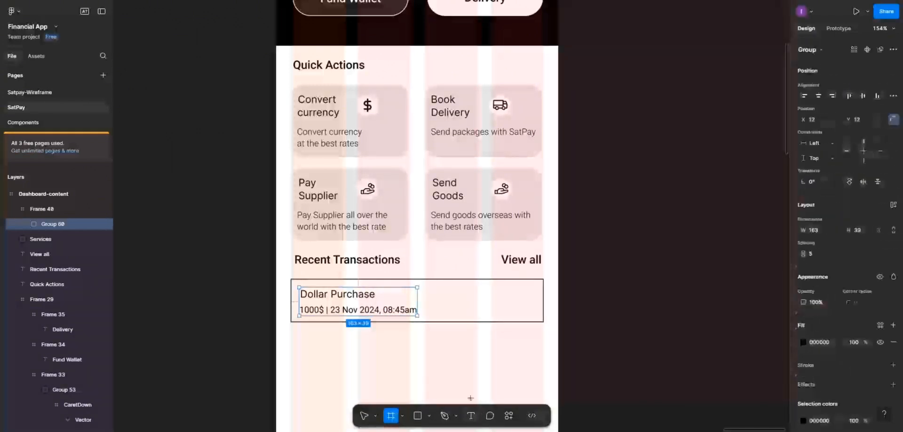
pyautogui.click(490, 300)
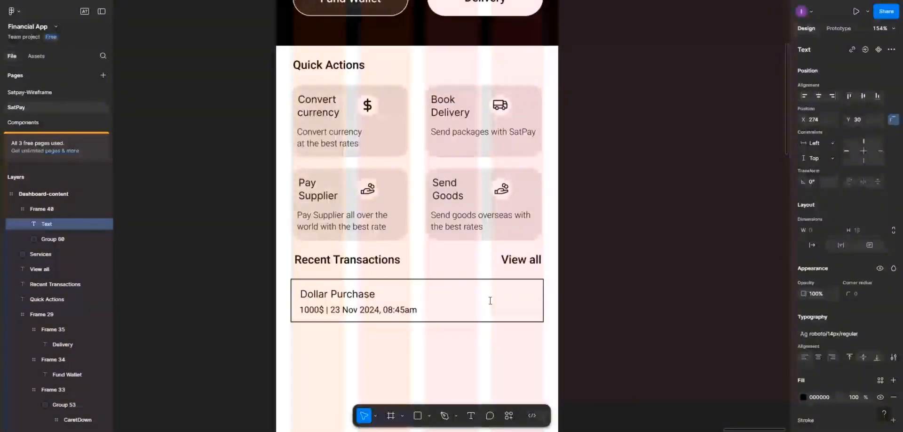
pyautogui.write('Completed')
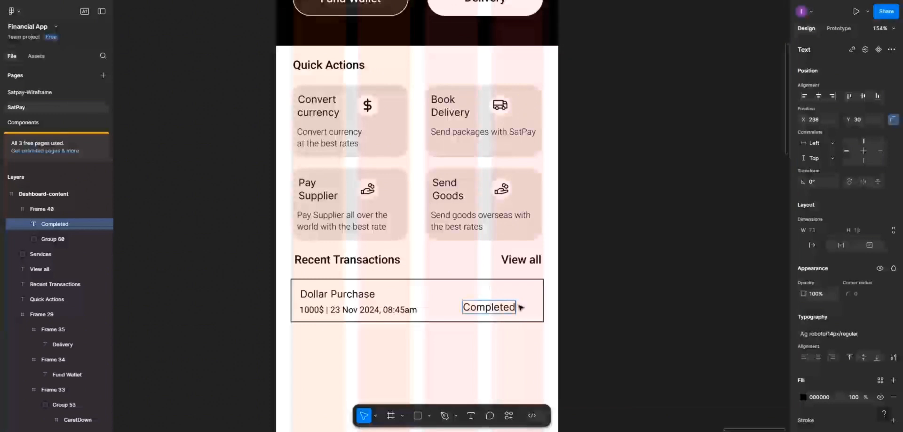
pyautogui.press('Escape')
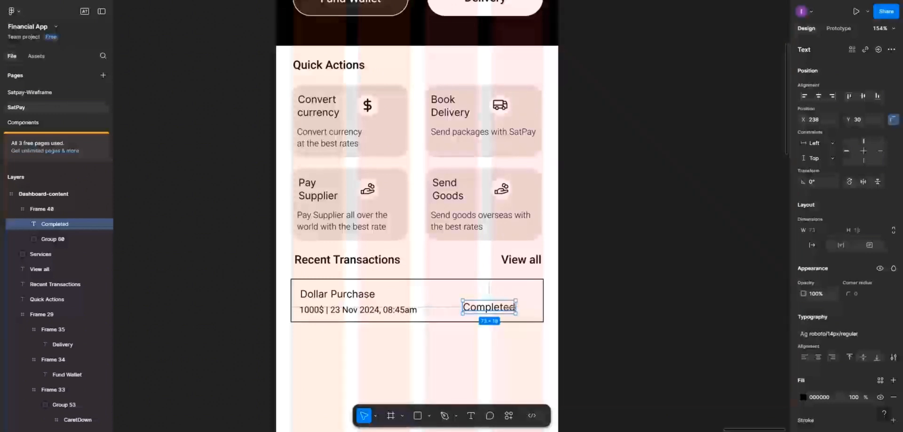
# Wrap the Completed text in an auto layout frame at about X 231, Y 16 and fill it with grey CAC5C5
pyautogui.hotkey('shift', 'a')
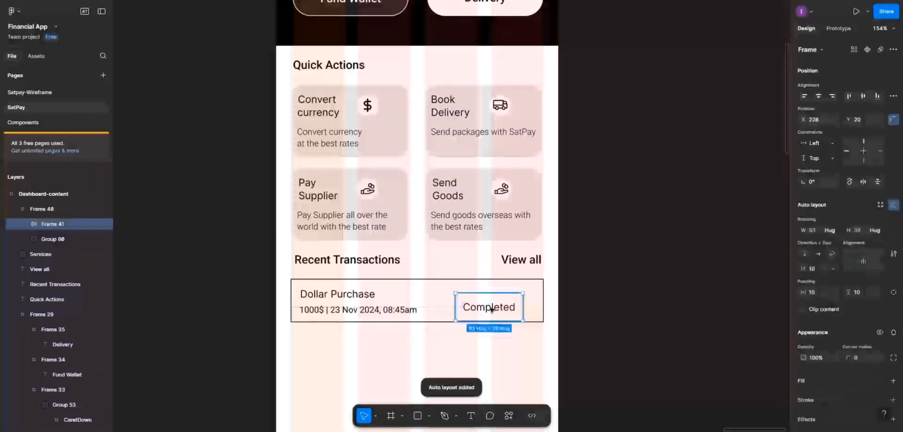
pyautogui.moveTo(493, 304); pyautogui.dragTo(493, 306)
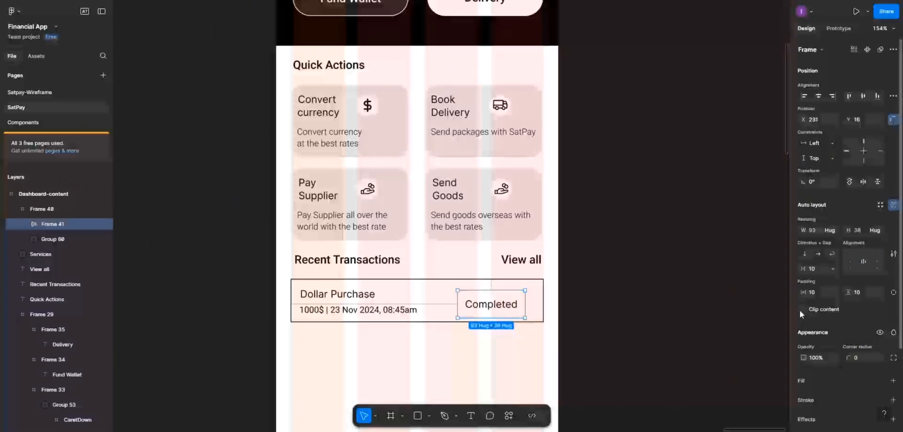
pyautogui.click(800, 381)
pyautogui.click(803, 397)
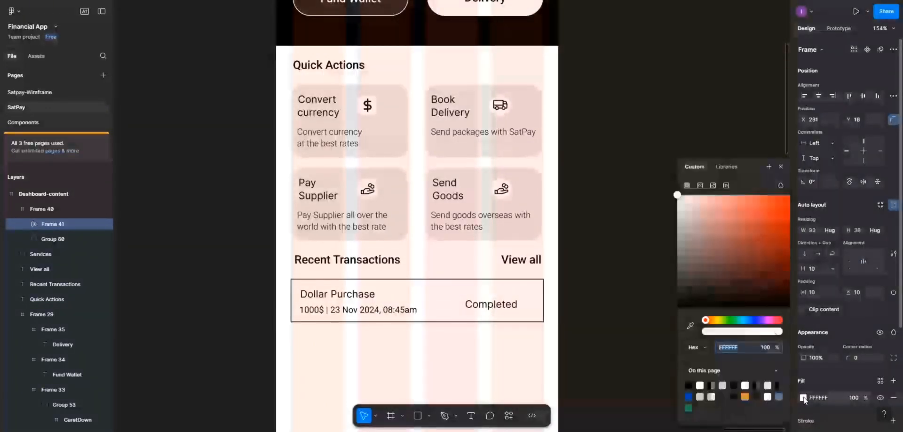
pyautogui.click(701, 396)
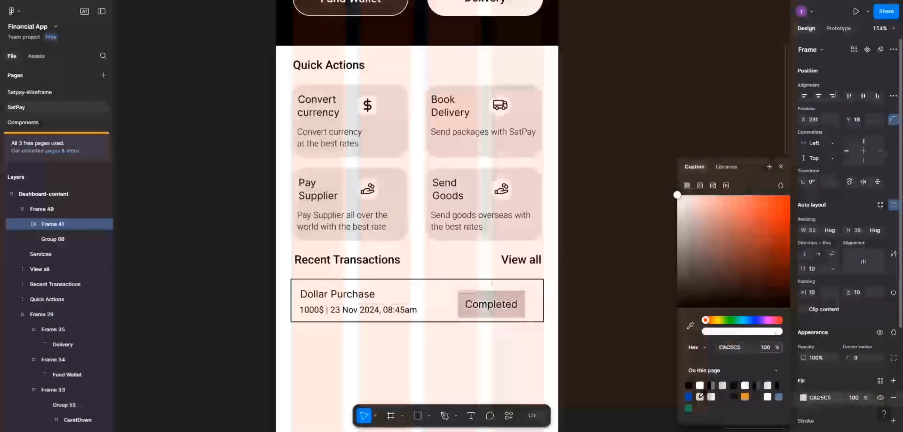
# Set the Completed badge's corner radius to 20 and move it to about X 246, Y 13 in the transaction frame
pyautogui.click(857, 357)
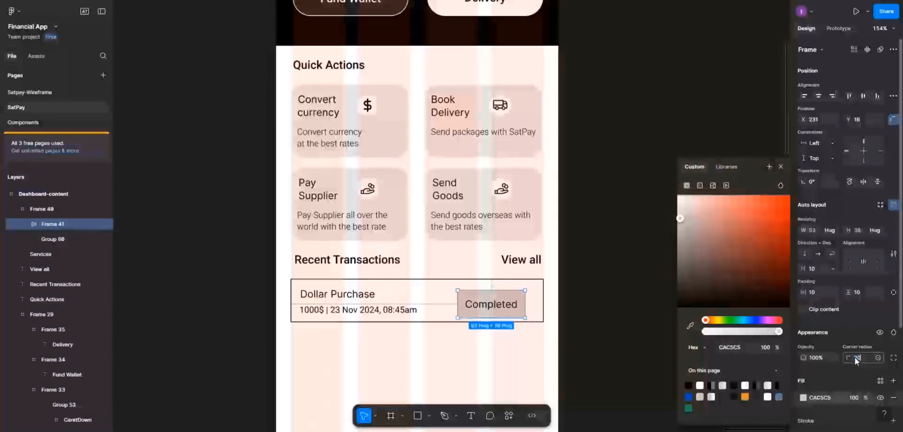
pyautogui.press('Return')
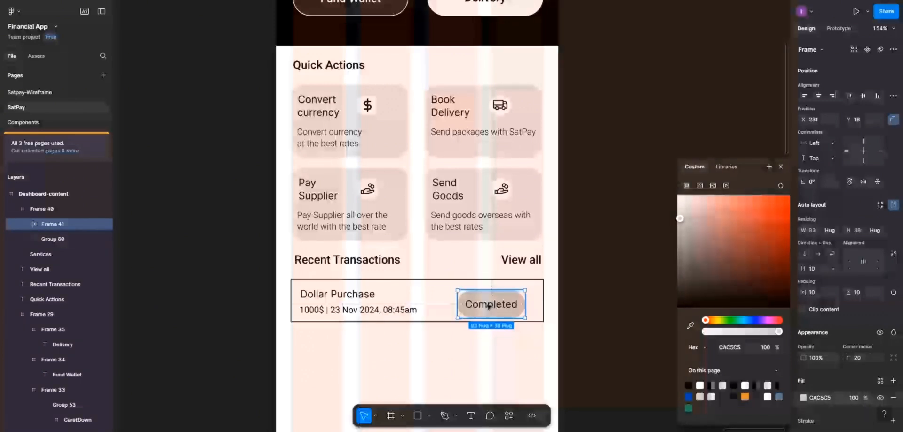
pyautogui.moveTo(489, 305); pyautogui.dragTo(500, 305)
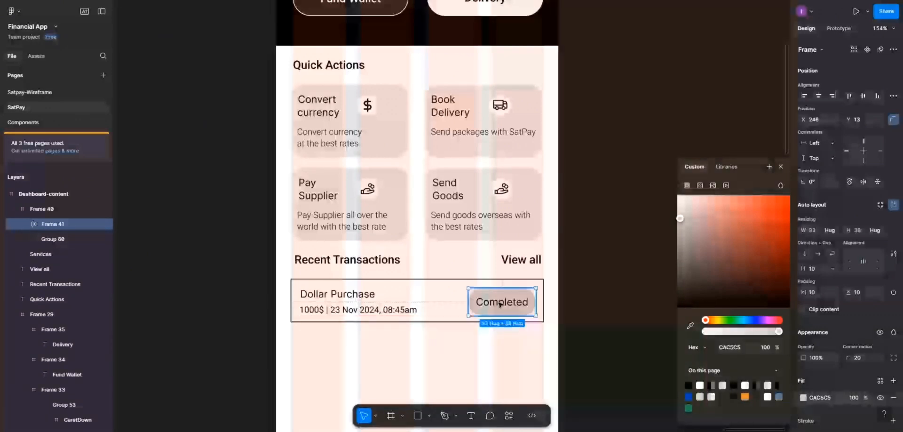
pyautogui.click(814, 119)
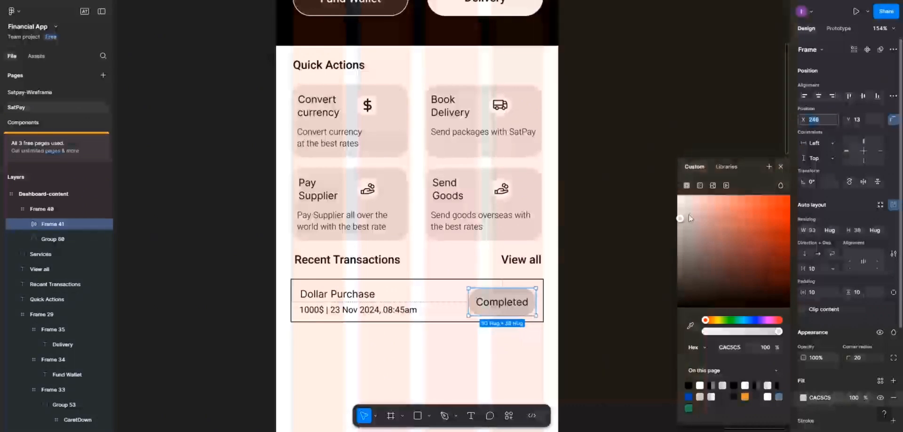
# Apply the robboto/14px medium text style to the Completed text and fill it with green 22944D
pyautogui.doubleClick(516, 302)
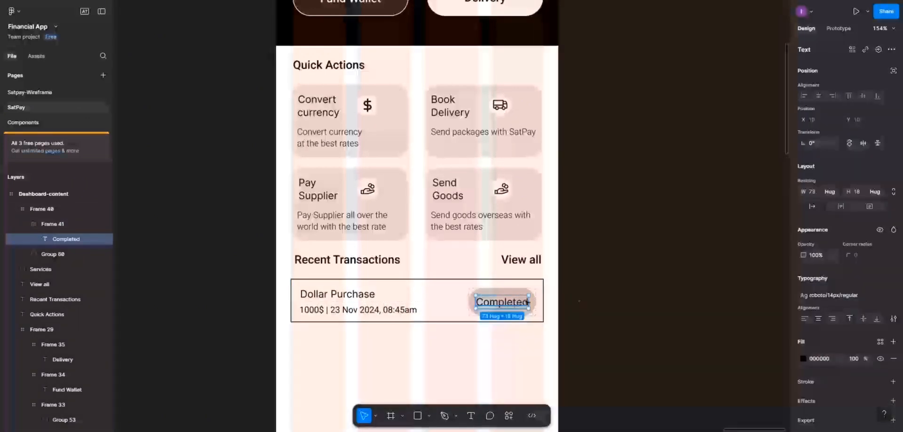
pyautogui.click(894, 295)
pyautogui.click(894, 278)
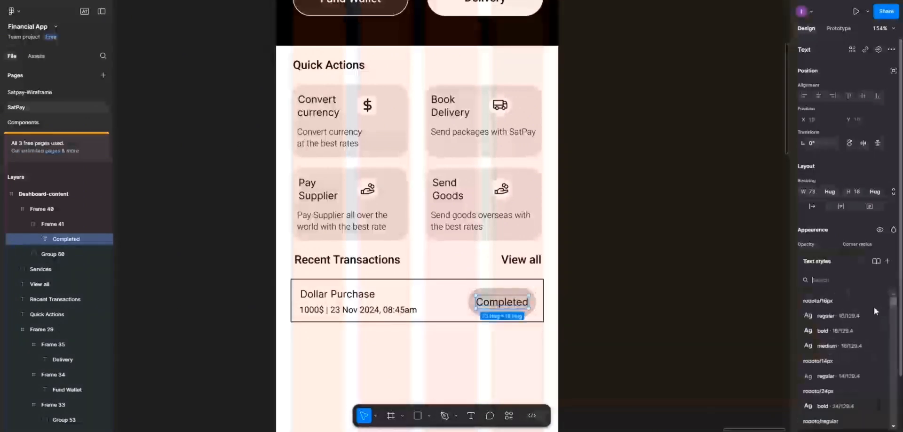
pyautogui.scroll(-2, 839, 375)
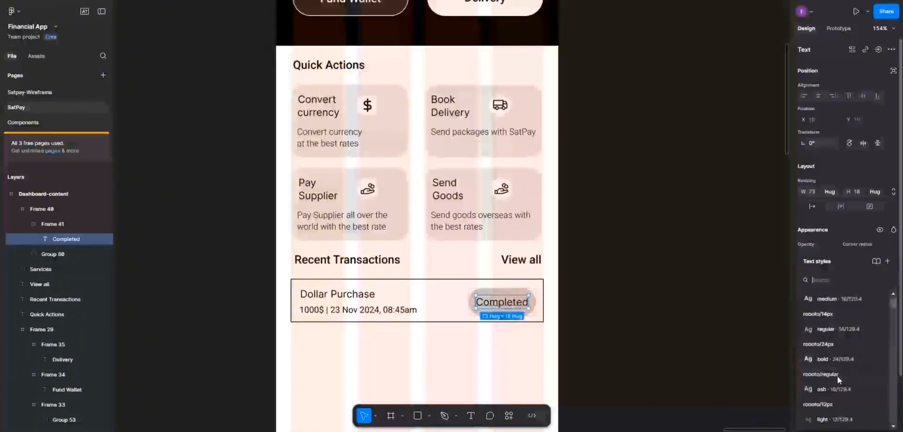
pyautogui.scroll(2, 837, 376)
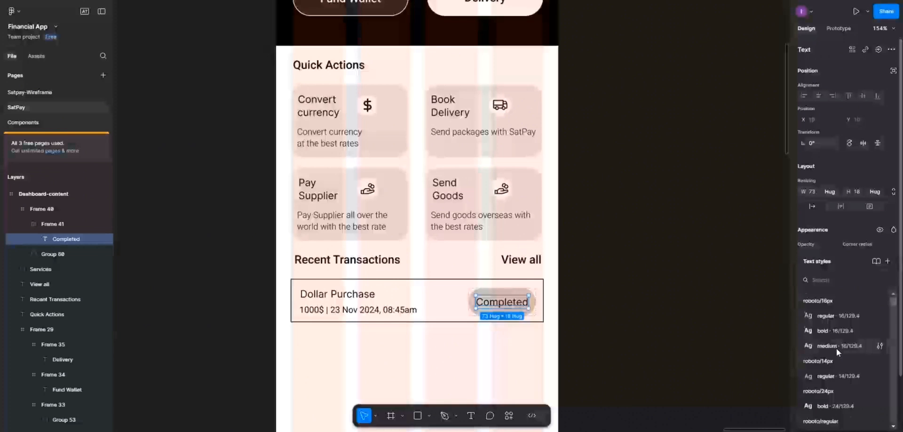
pyautogui.scroll(-4, 836, 348)
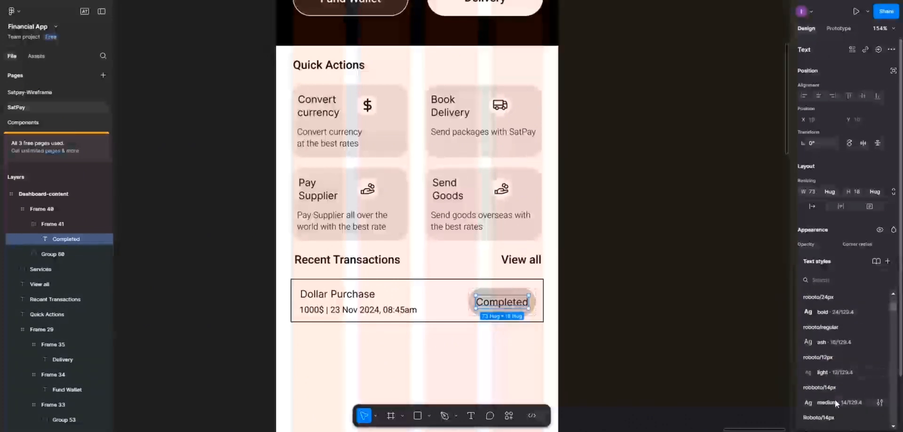
pyautogui.click(835, 400)
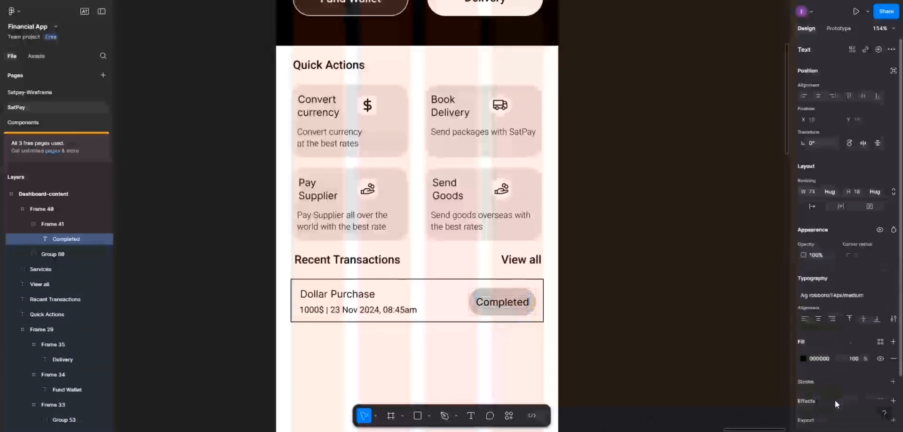
pyautogui.click(803, 359)
pyautogui.click(688, 408)
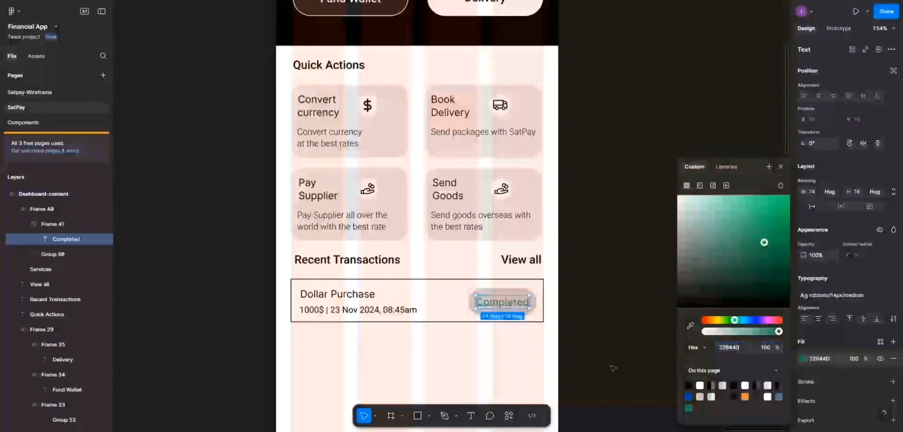
# Hide the 4-column-count layout grid on the Dashboard-content frame
pyautogui.click(457, 299)
pyautogui.scroll(1, 297, 123)
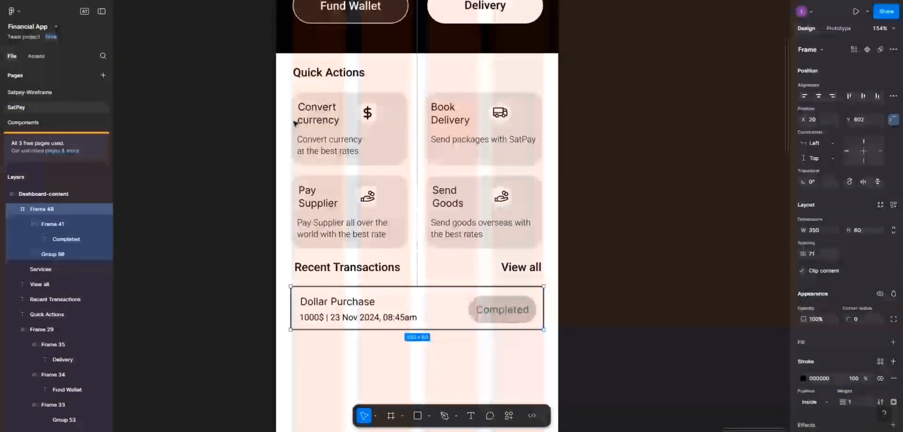
pyautogui.scroll(-3, 296, 123)
pyautogui.scroll(3, 295, 123)
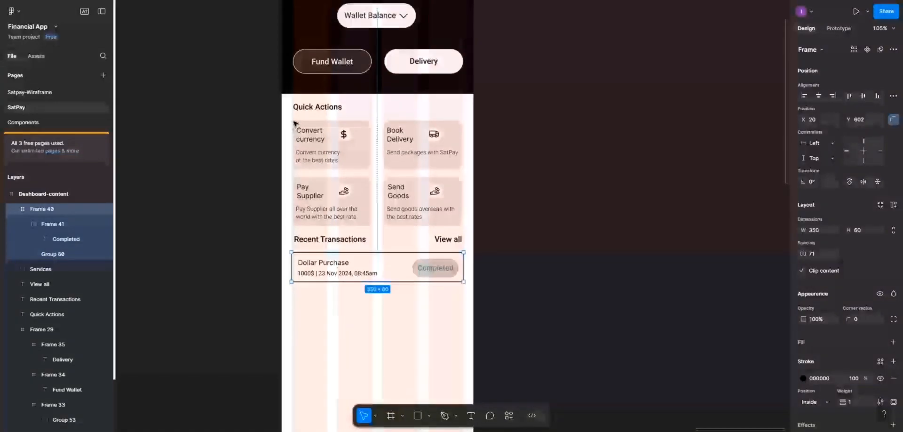
pyautogui.scroll(-3, 296, 123)
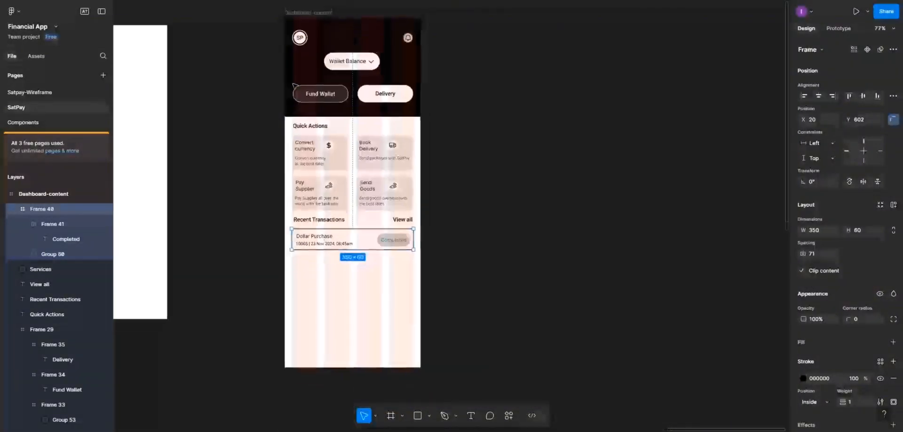
pyautogui.click(305, 27)
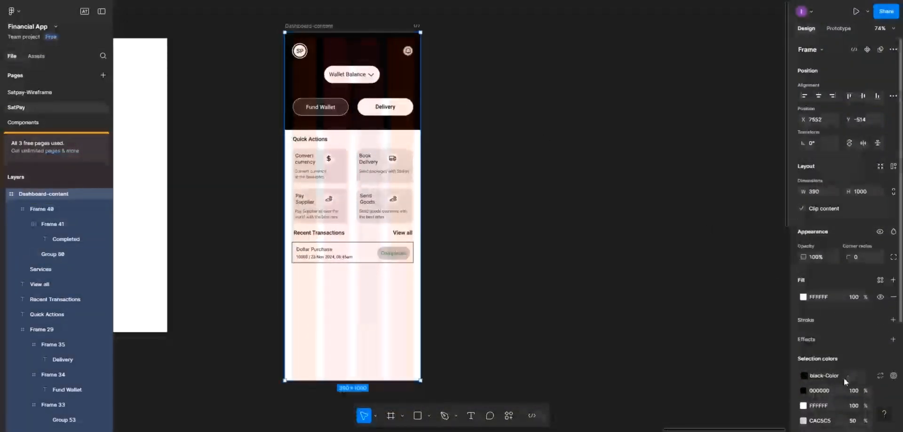
pyautogui.scroll(-3, 852, 399)
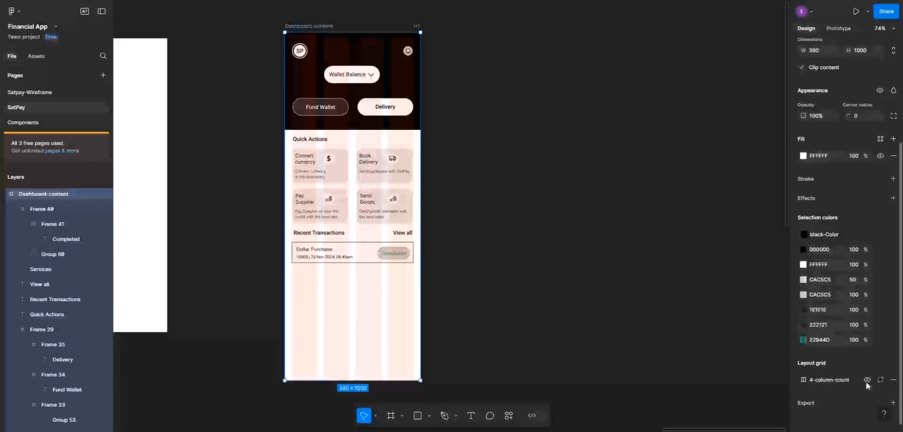
pyautogui.click(868, 379)
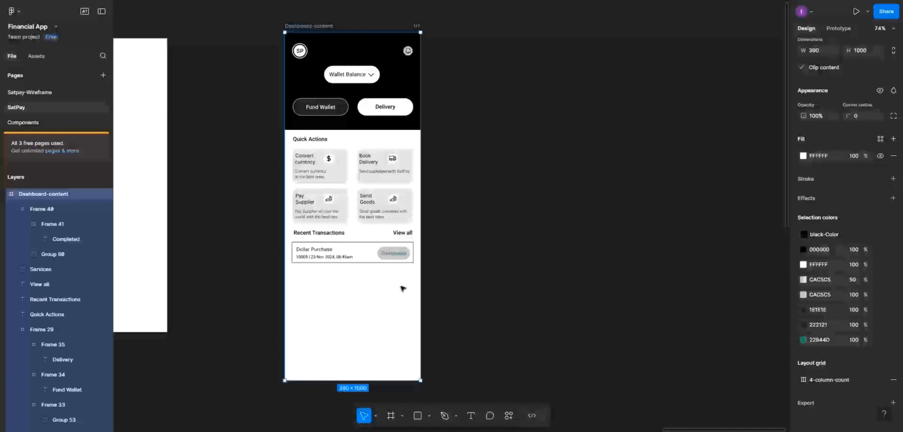
# Change the Completed badge's background fill to off-white F8F0F0
pyautogui.scroll(5, 402, 288)
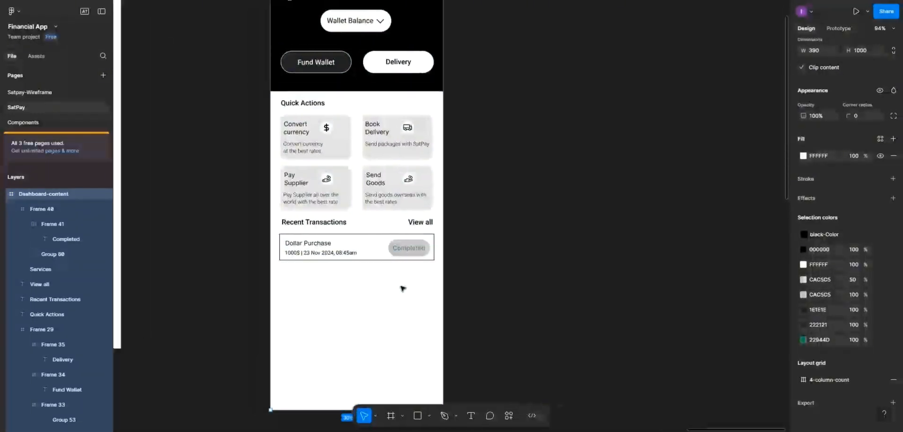
pyautogui.scroll(3, 403, 289)
pyautogui.scroll(2, 417, 286)
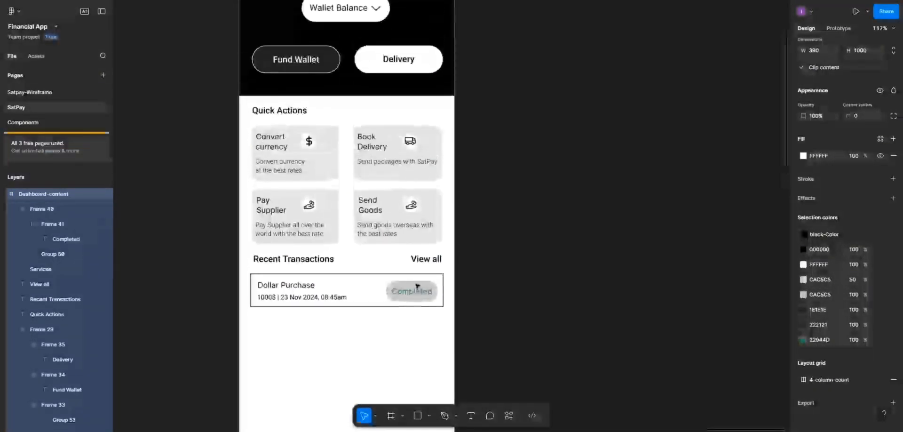
pyautogui.scroll(2, 417, 286)
pyautogui.scroll(4, 423, 306)
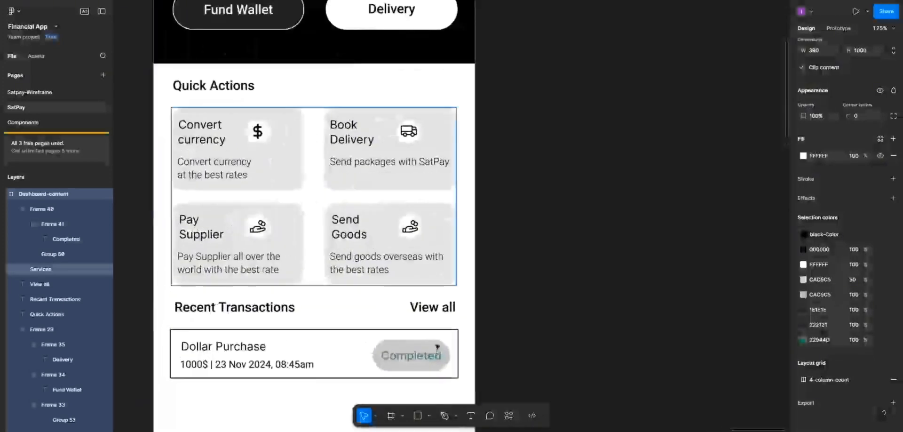
pyautogui.click(436, 348)
pyautogui.click(435, 348)
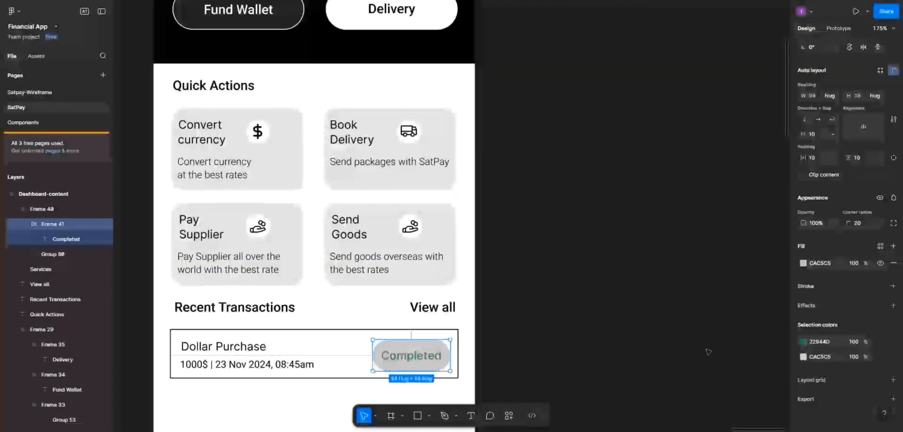
pyautogui.click(803, 356)
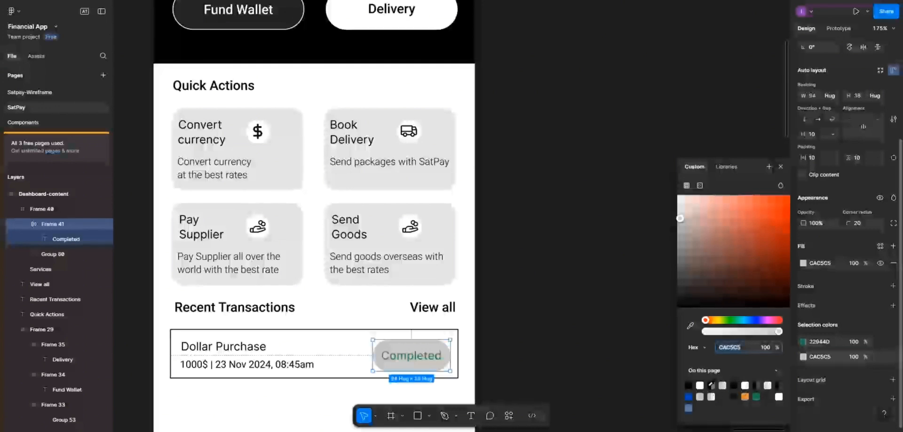
pyautogui.click(700, 385)
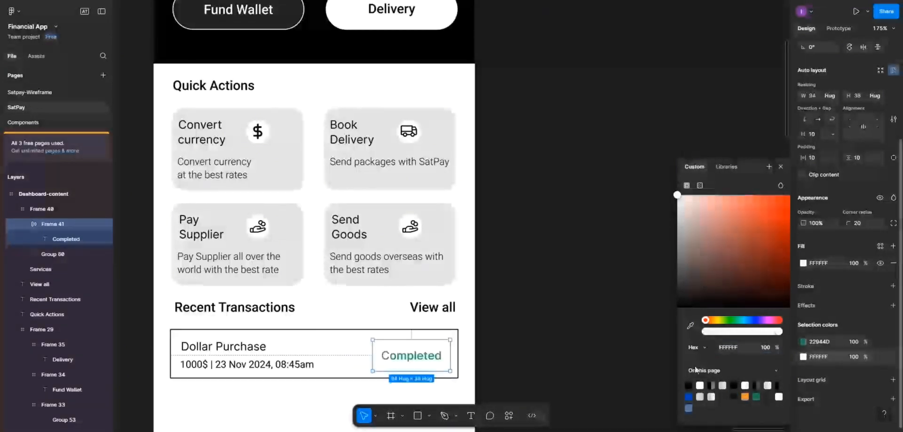
pyautogui.moveTo(680, 199); pyautogui.dragTo(682, 202)
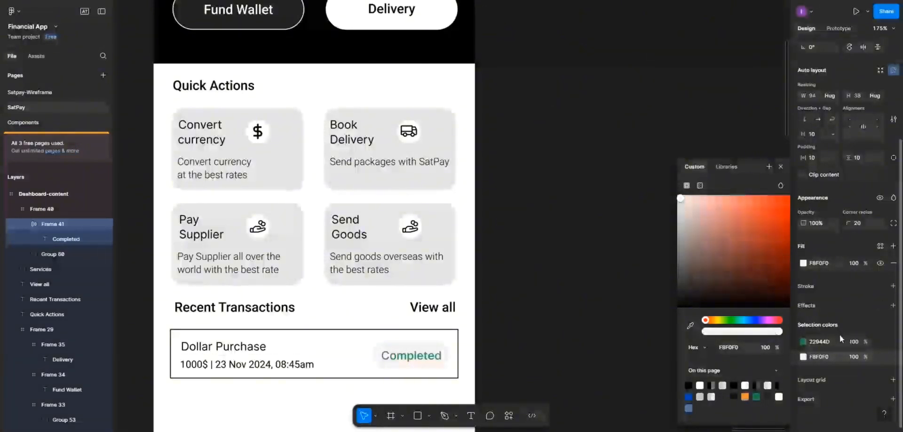
# Create a color variable named "offwhite" from the Completed badge's F8F0F0 fill
pyautogui.click(768, 167)
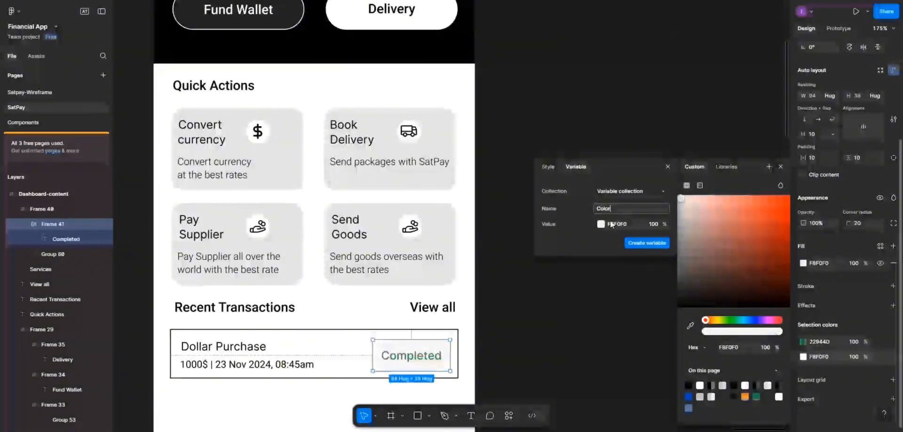
pyautogui.doubleClick(600, 208)
pyautogui.write('offwhite')
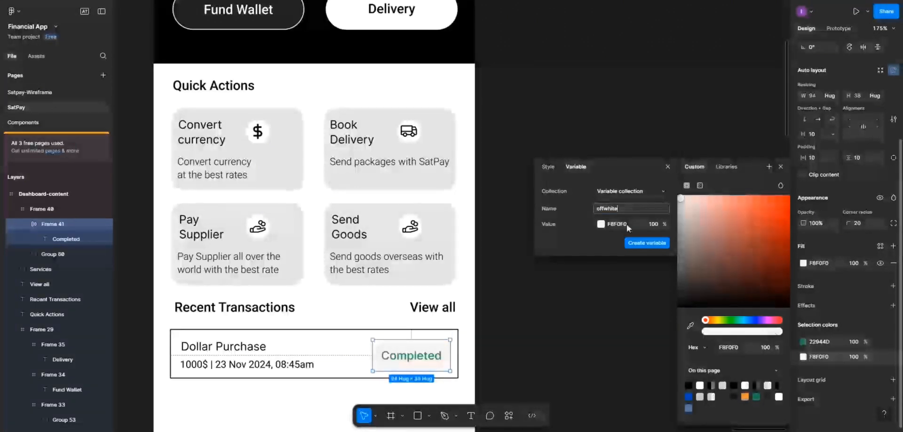
pyautogui.click(642, 244)
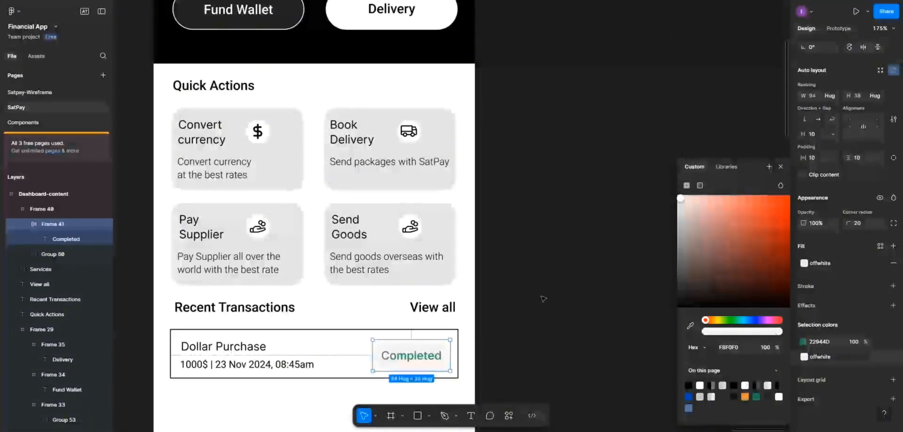
pyautogui.click(440, 326)
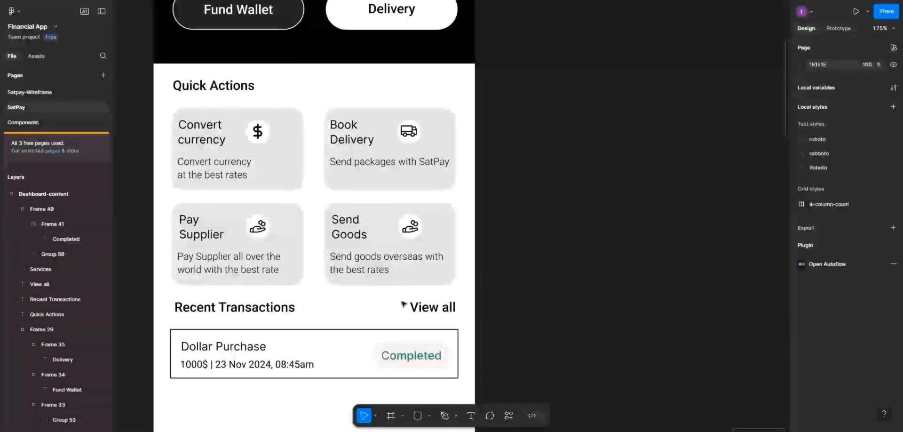
# Set the fill opacity of the amount and date line under Dollar Purchase to 80%
pyautogui.scroll(-1, 315, 338)
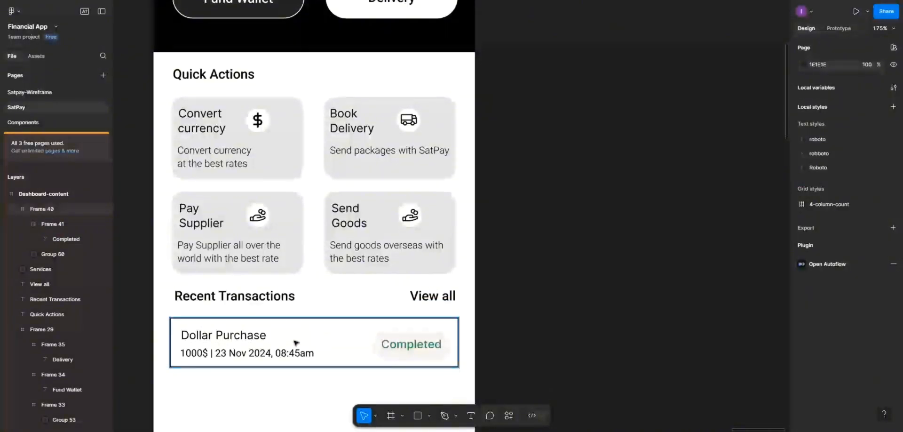
pyautogui.doubleClick(284, 354)
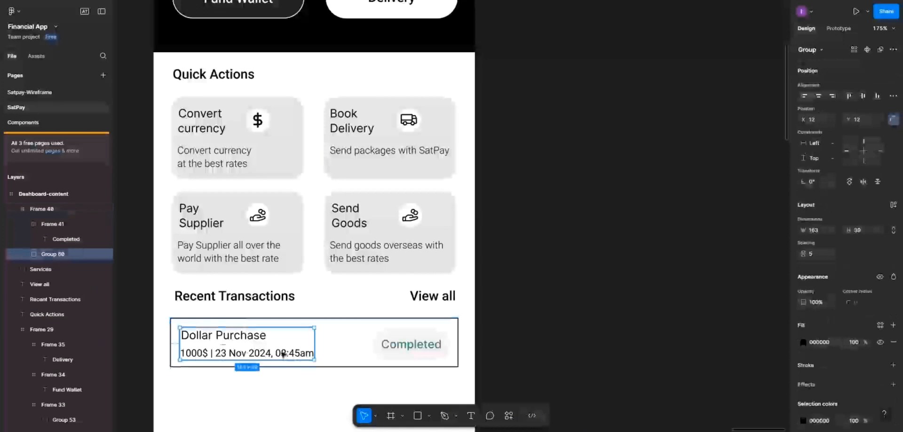
pyautogui.doubleClick(284, 354)
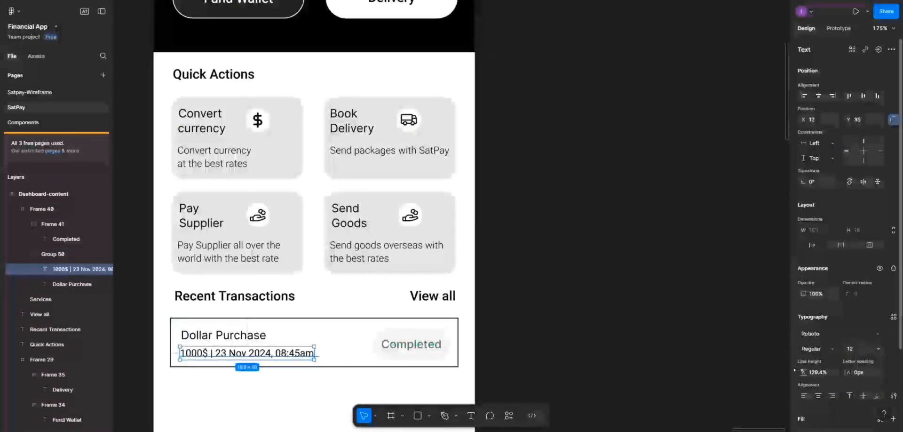
pyautogui.scroll(-3, 809, 349)
pyautogui.click(853, 342)
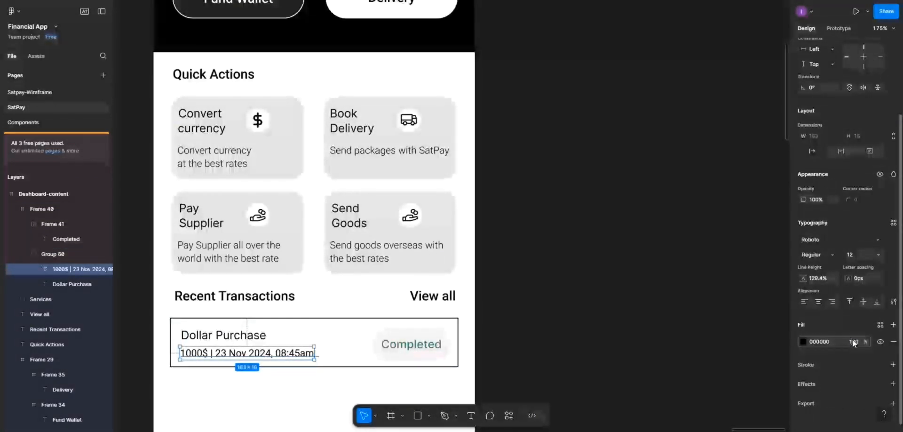
pyautogui.write('80')
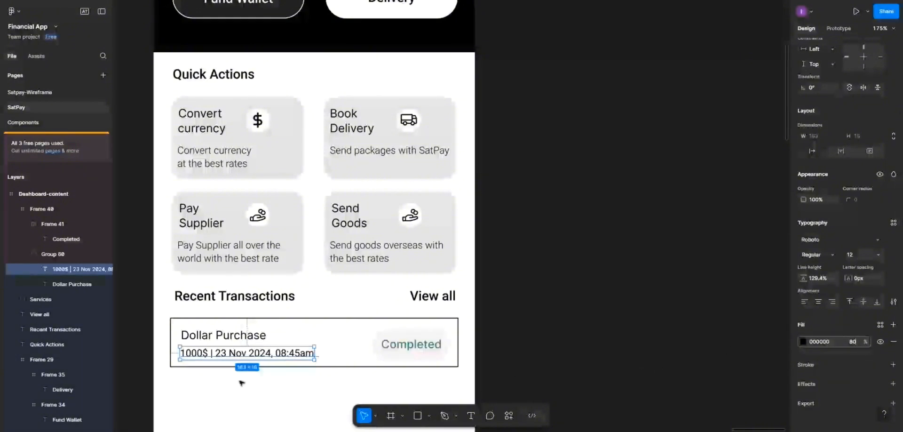
# Set the transaction frame's corner radius to 15 and add a white FFFFFF fill to it
pyautogui.click(331, 340)
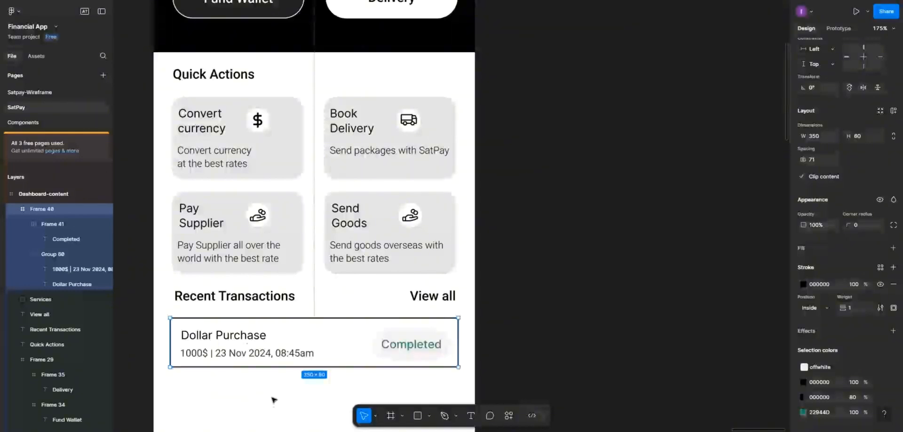
pyautogui.scroll(-1, 281, 359)
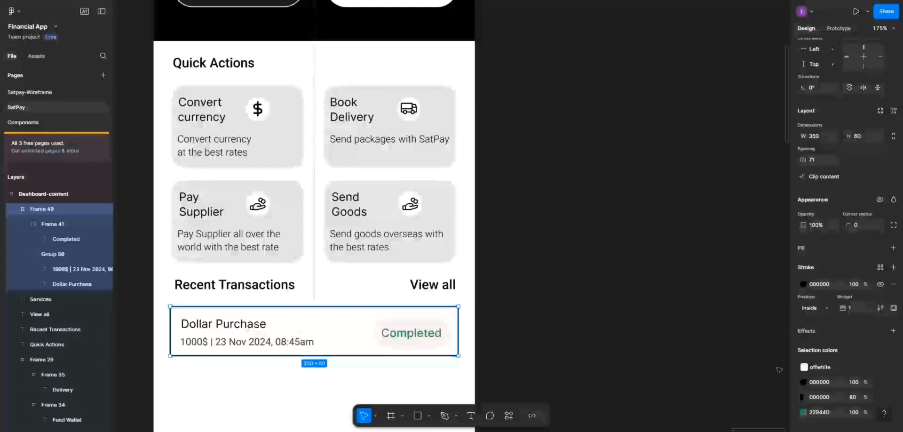
pyautogui.scroll(-2, 856, 345)
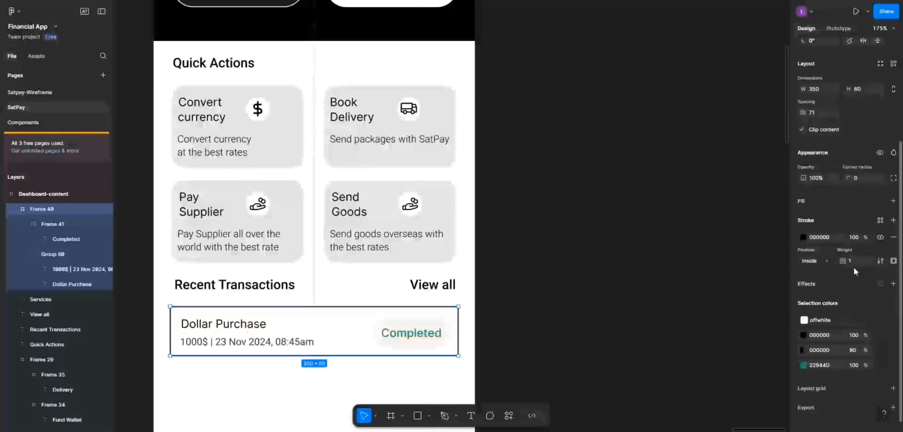
pyautogui.click(857, 179)
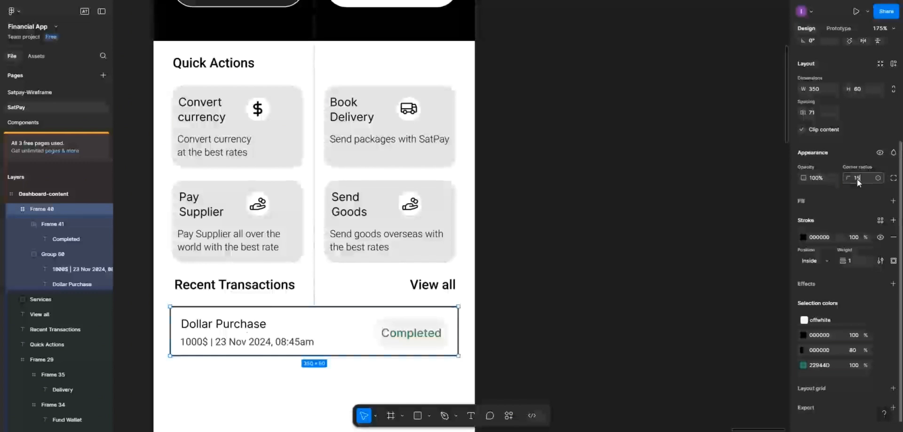
pyautogui.press('Return')
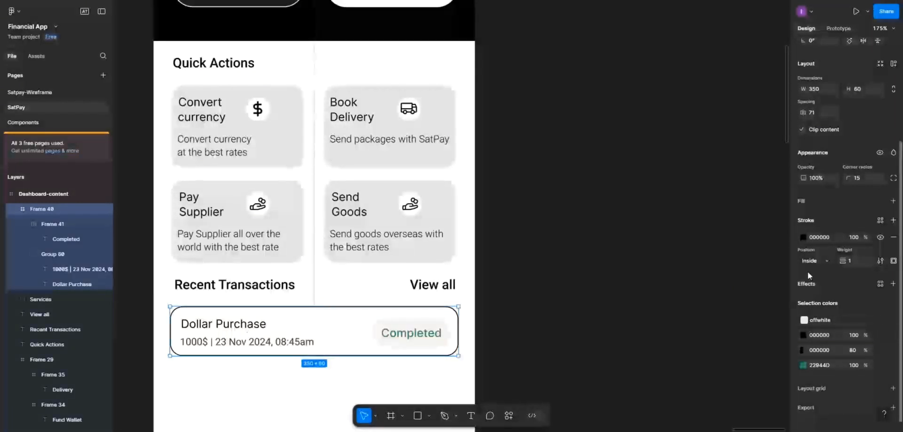
pyautogui.click(801, 200)
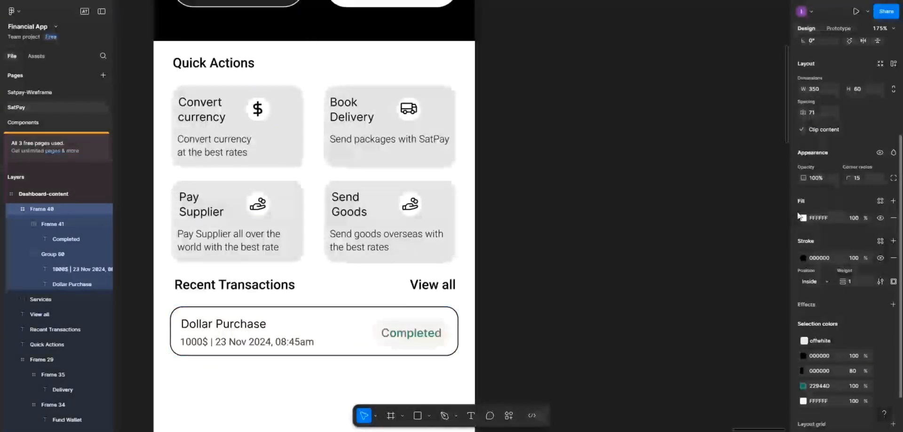
# Change the transaction frame's fill to F9F8F8 and save it as a color variable named "offwhite1-Color"
pyautogui.click(803, 217)
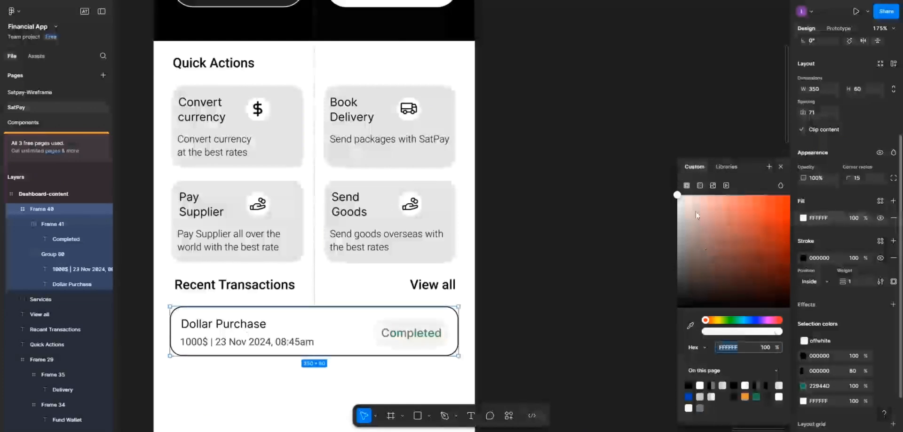
pyautogui.click(679, 198)
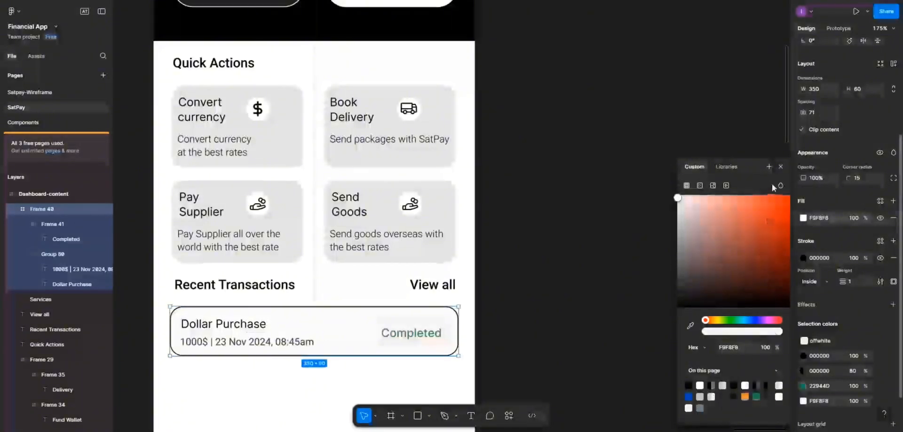
pyautogui.click(769, 167)
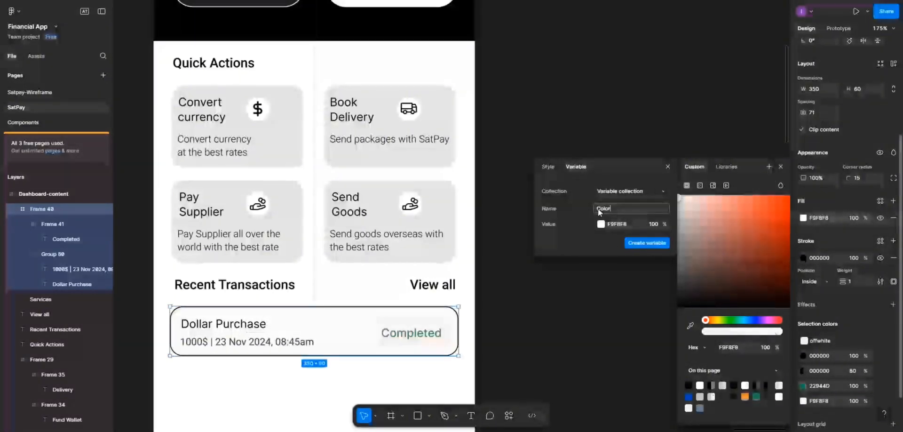
pyautogui.write('c')
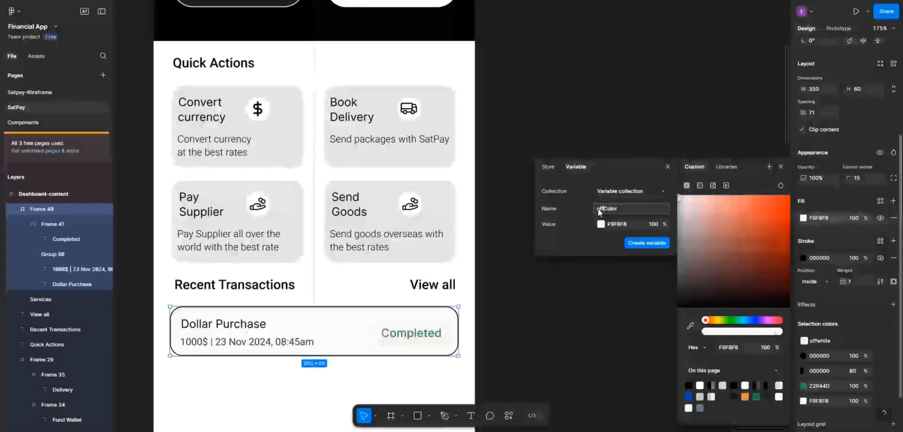
pyautogui.write('white1-')
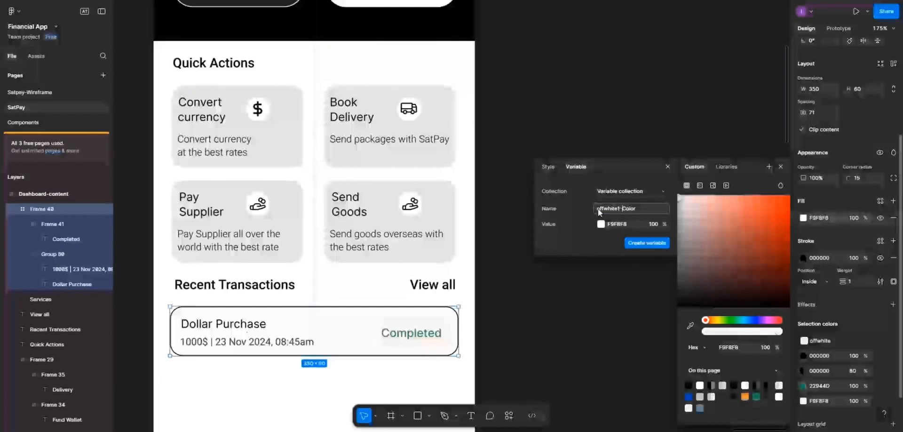
pyautogui.click(646, 243)
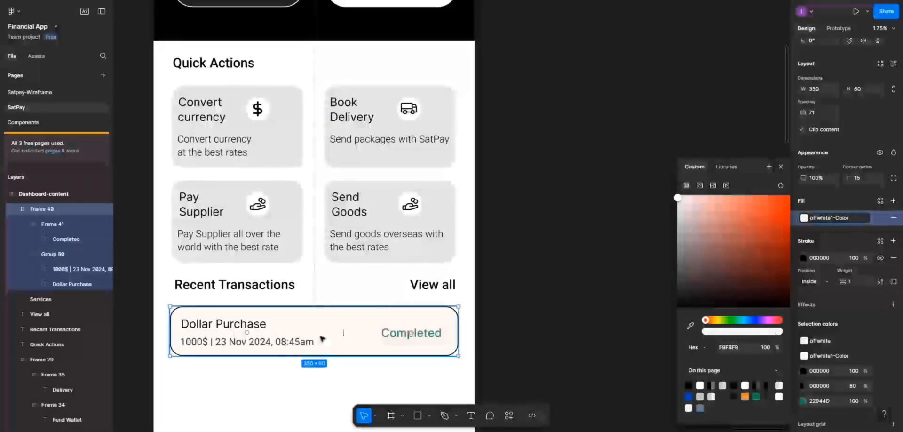
pyautogui.click(781, 167)
# Remove the black stroke from the Dollar Purchase transaction frame
pyautogui.scroll(-2, 857, 337)
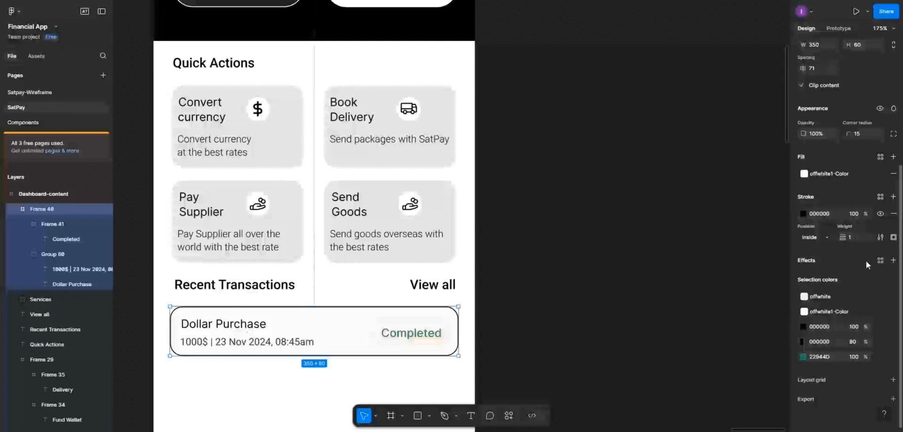
pyautogui.click(893, 213)
pyautogui.click(356, 383)
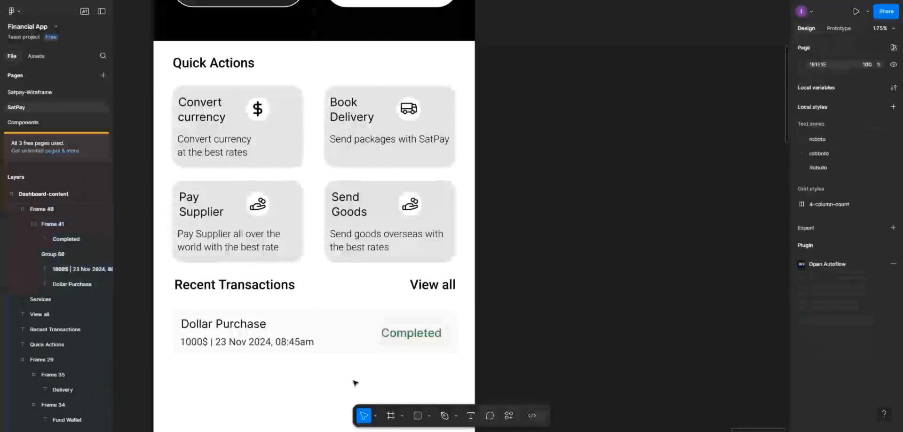
# Center the Completed badge vertically within the Dollar Purchase transaction frame
pyautogui.scroll(-1, 356, 383)
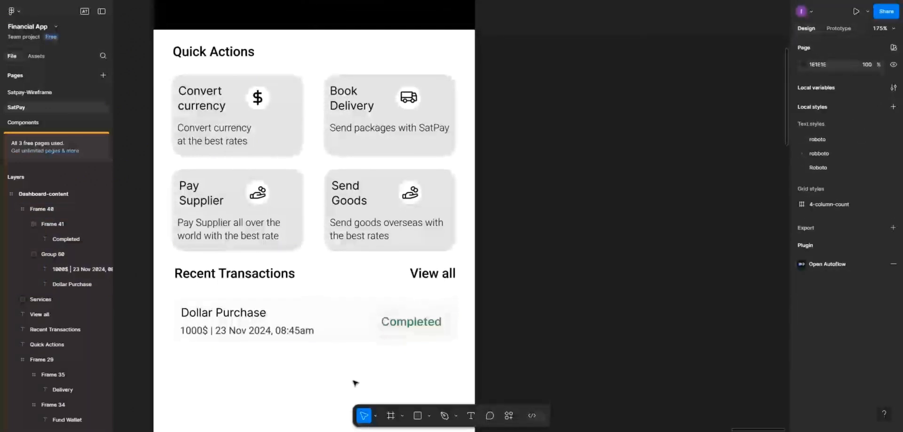
pyautogui.click(392, 322)
pyautogui.doubleClick(393, 322)
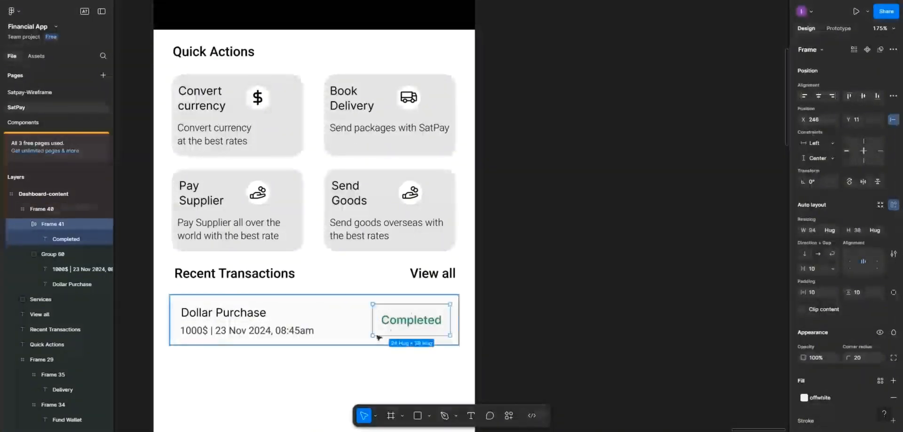
pyautogui.click(320, 357)
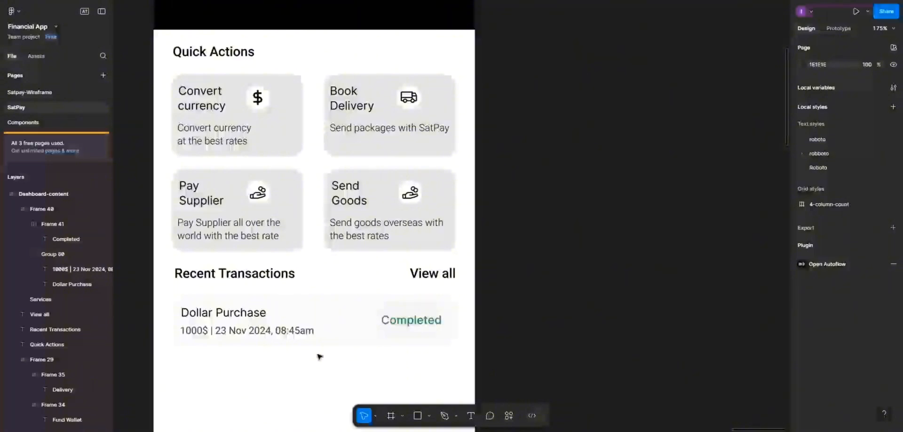
# Delete the hand-and-coins icon vector inside the white circle of the Send Goods card
pyautogui.keyDown('ctrl'); pyautogui.scroll(-2, 317, 357); pyautogui.keyUp('ctrl')
pyautogui.keyDown('ctrl'); pyautogui.scroll(2, 317, 357); pyautogui.keyUp('ctrl')
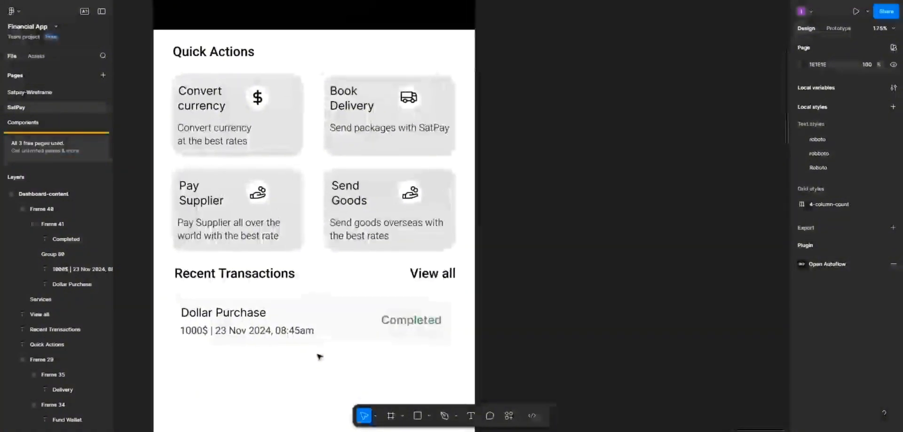
pyautogui.keyDown('ctrl'); pyautogui.scroll(3, 370, 283); pyautogui.keyUp('ctrl')
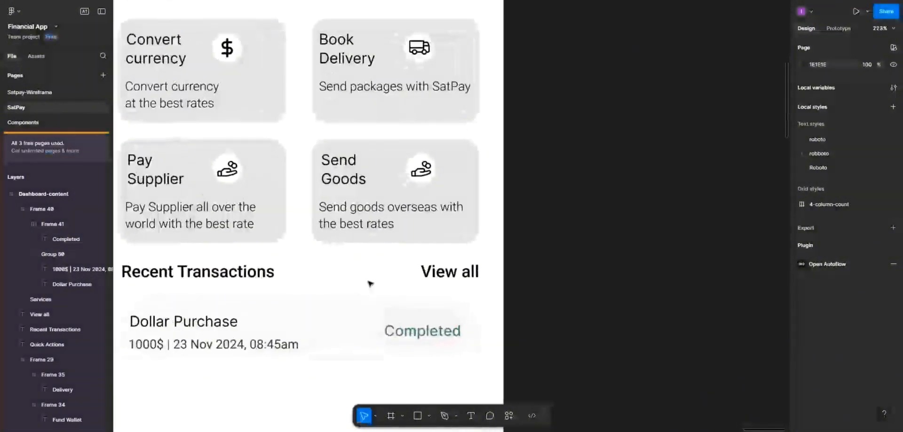
pyautogui.click(432, 179)
pyautogui.doubleClick(429, 176)
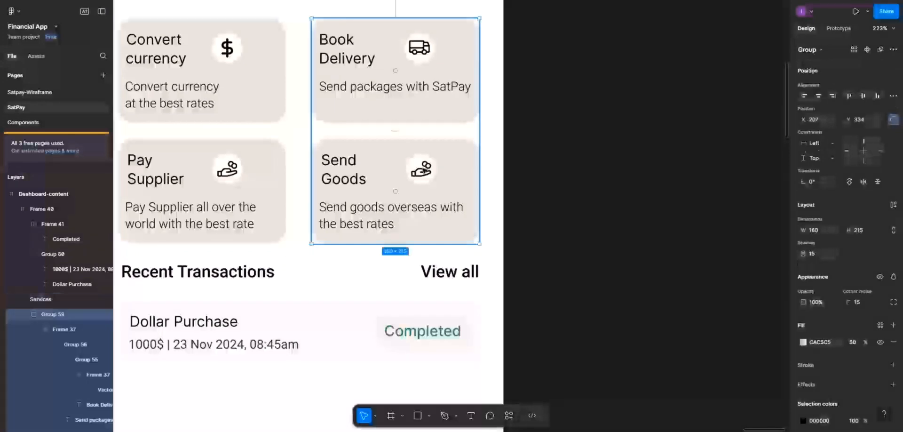
pyautogui.doubleClick(426, 173)
pyautogui.doubleClick(424, 171)
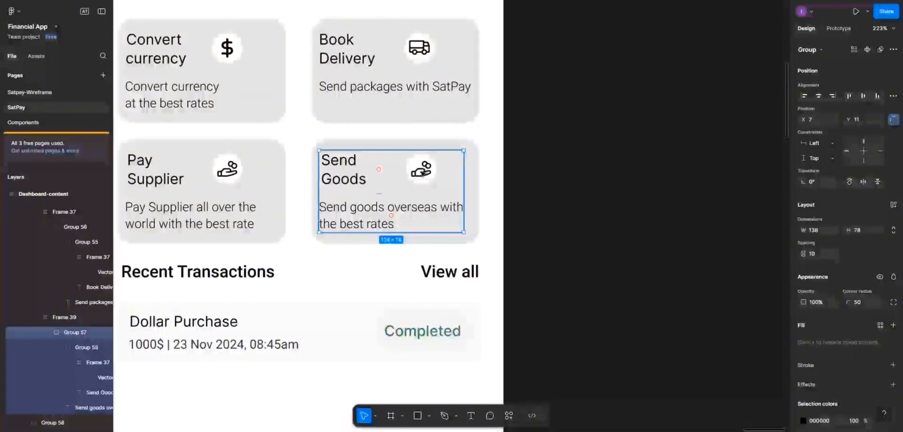
pyautogui.doubleClick(422, 172)
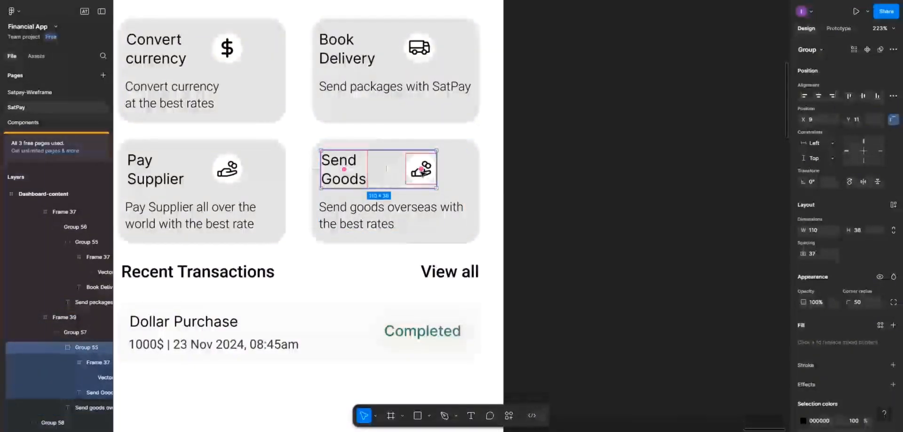
pyautogui.doubleClick(422, 172)
pyautogui.doubleClick(423, 172)
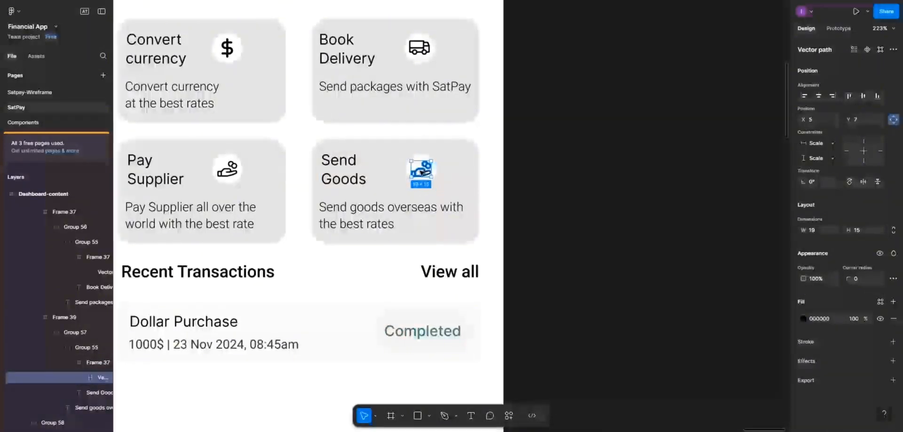
pyautogui.press('Escape')
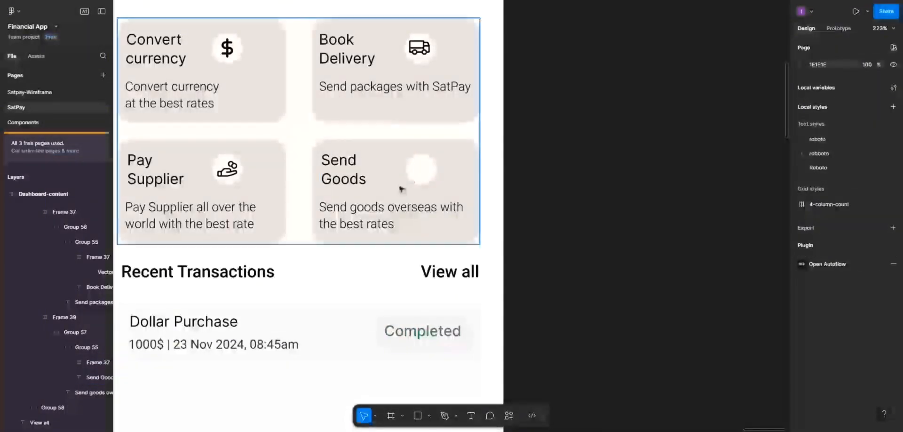
# Run the Phosphor Icons plugin and search its icons for "goods"
pyautogui.rightClick(393, 200)
pyautogui.moveTo(411, 319)
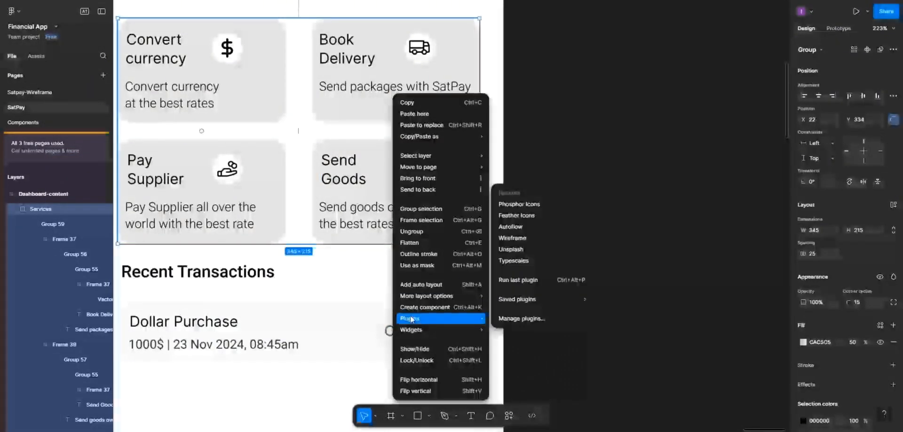
pyautogui.click(525, 205)
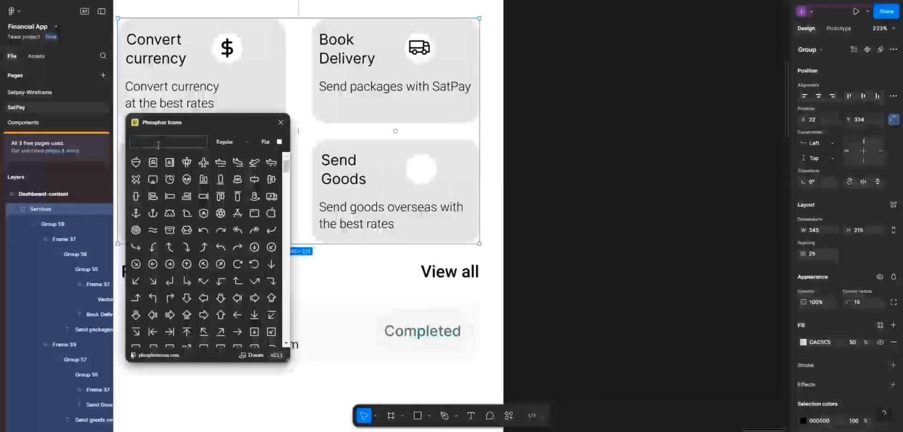
pyautogui.write('goods')
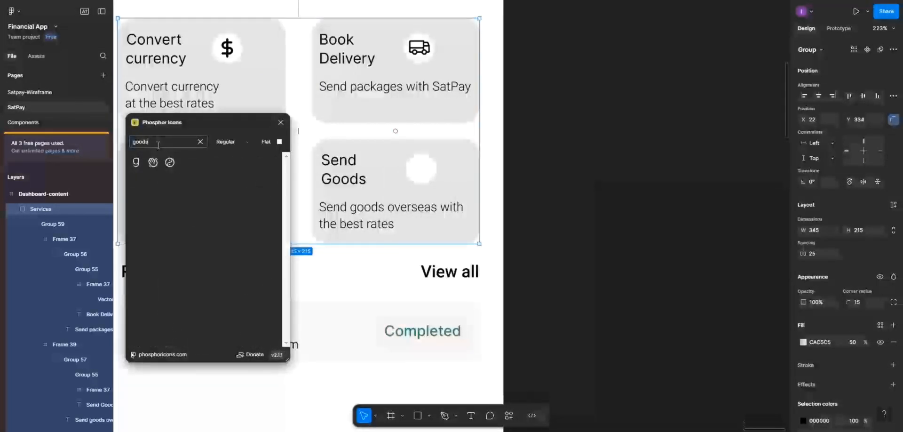
# Search Phosphor Icons for "lugg" and place the rolling suitcase icon in the Send Goods card's white circle
pyautogui.press('BackSpace')
pyautogui.press('BackSpace')
pyautogui.press('BackSpace')
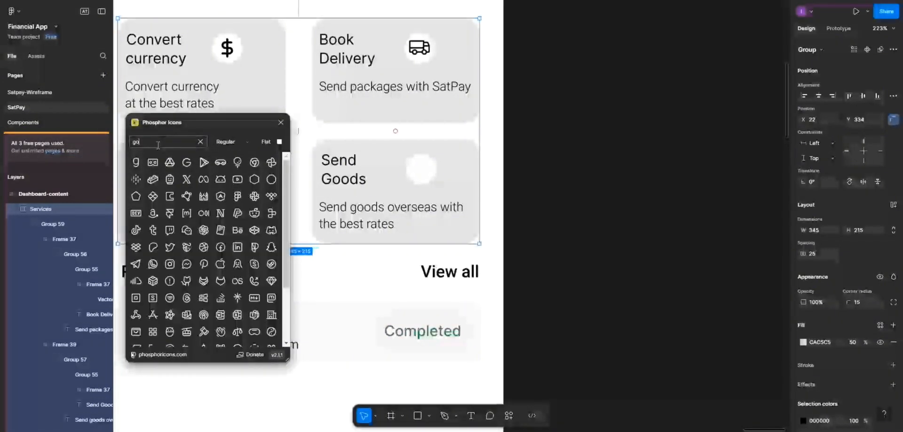
pyautogui.press('BackSpace')
pyautogui.press('BackSpace')
pyautogui.write('lug')
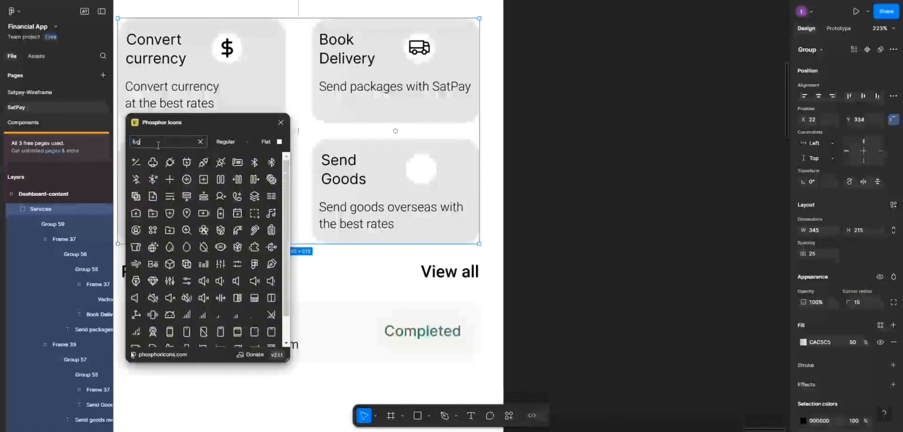
pyautogui.write('g')
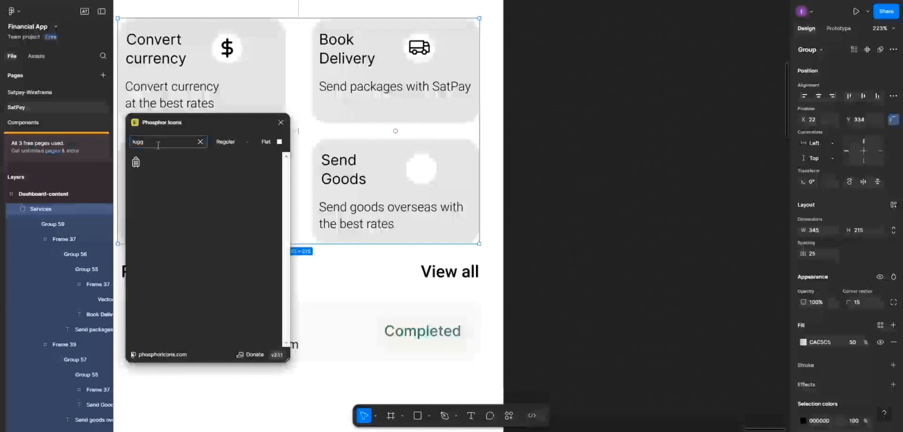
pyautogui.moveTo(146, 168); pyautogui.dragTo(419, 172)
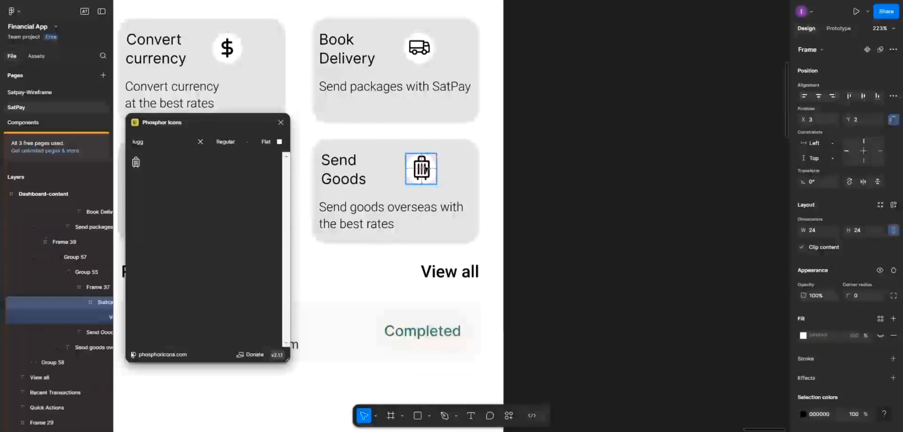
# Scale the suitcase icon to 20 × 20 and move its vector out of its frame, just beside the Send Goods circle
pyautogui.moveTo(434, 155); pyautogui.dragTo(458, 181)
pyautogui.doubleClick(421, 169)
pyautogui.doubleClick(423, 171)
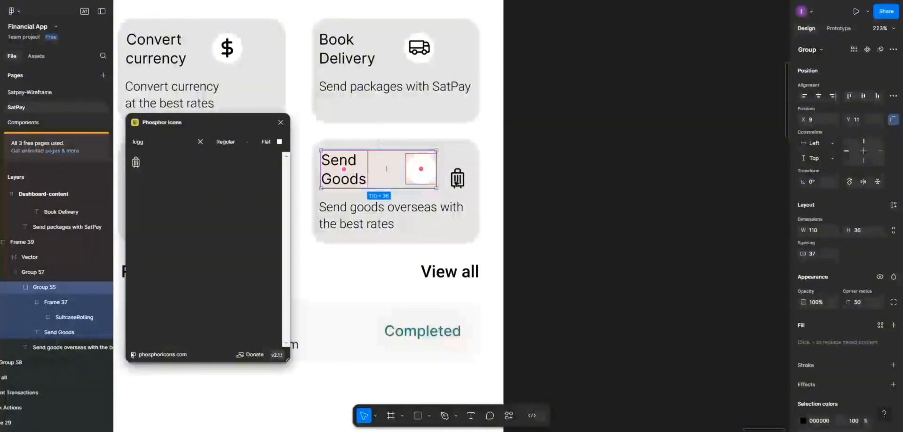
pyautogui.click(457, 183)
pyautogui.doubleClick(457, 184)
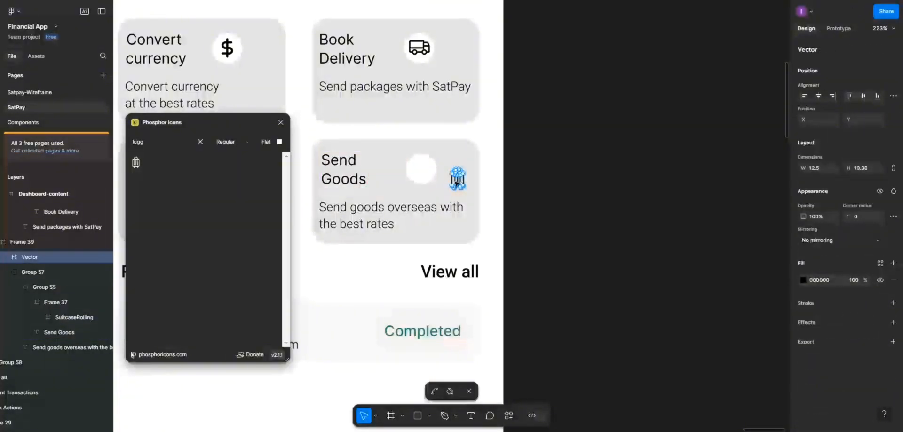
pyautogui.press('Escape')
pyautogui.moveTo(457, 181)
pyautogui.mouseDown()
pyautogui.moveTo(422, 170)
pyautogui.moveTo(445, 172)
pyautogui.mouseUp()
# Delete the empty SuitcaseRolling frame left inside the Send Goods card's white circle
pyautogui.click(426, 170)
pyautogui.doubleClick(426, 171)
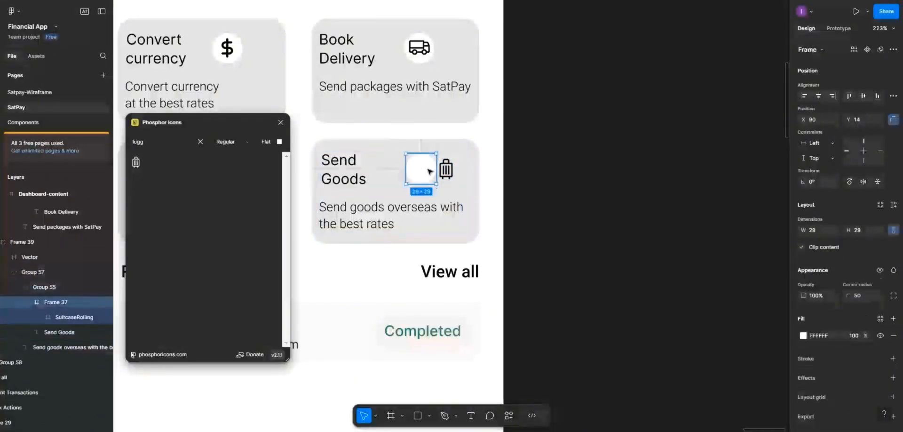
pyautogui.doubleClick(426, 171)
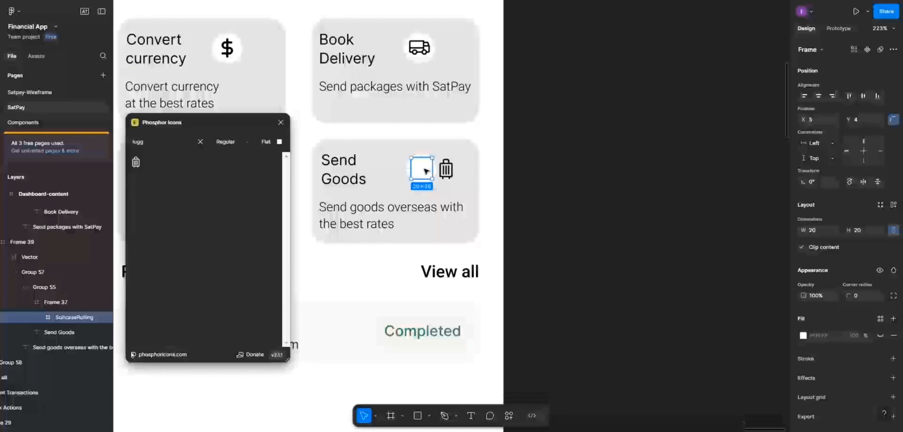
pyautogui.press('Delete')
pyautogui.click(428, 172)
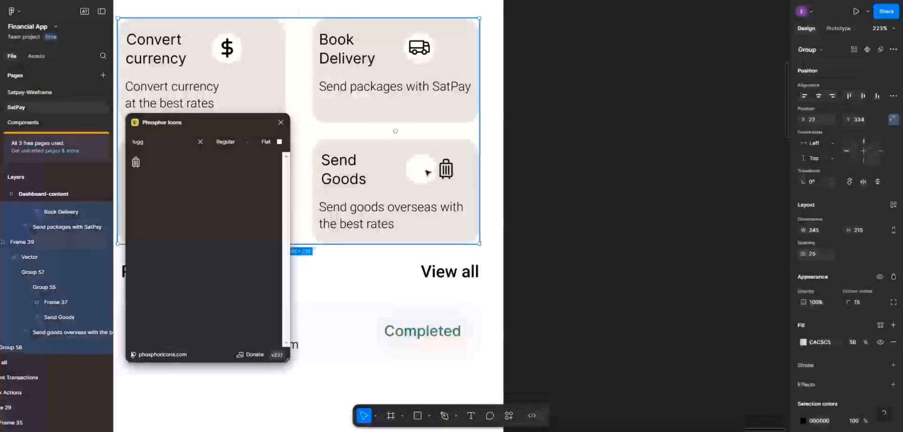
pyautogui.press('Escape')
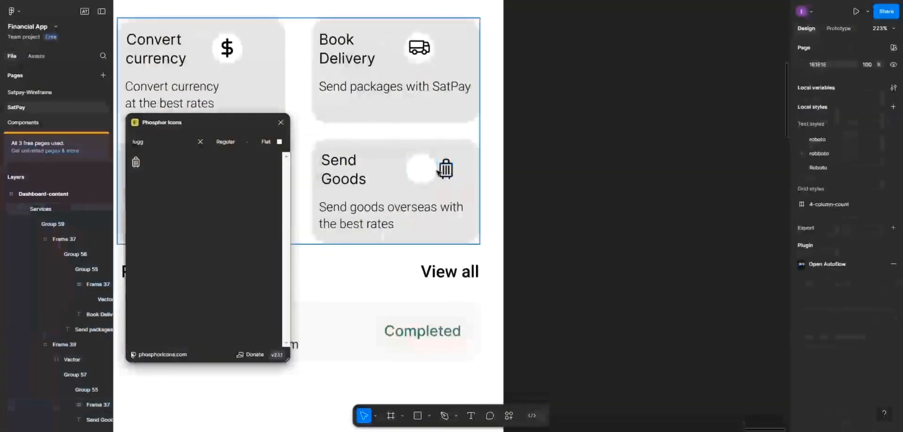
# Move the suitcase vector into the Send Goods card's white circle and center it horizontally and vertically
pyautogui.click(442, 172)
pyautogui.click(446, 171)
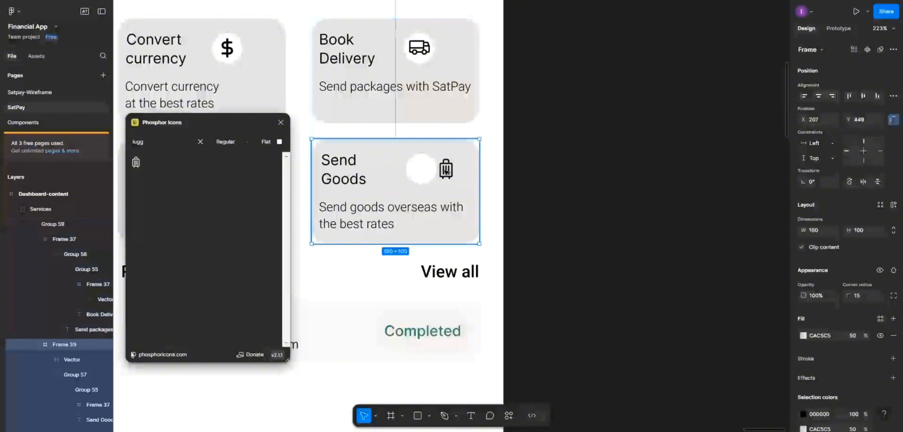
pyautogui.click(446, 171)
pyautogui.moveTo(446, 171); pyautogui.dragTo(422, 172)
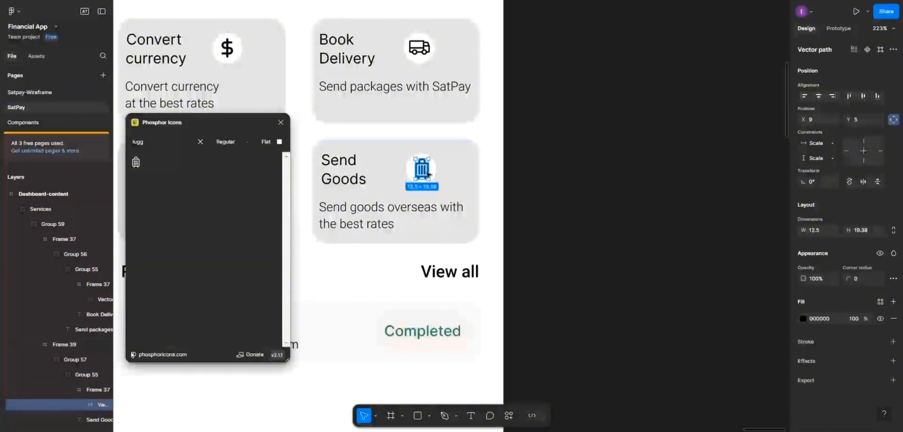
pyautogui.click(819, 96)
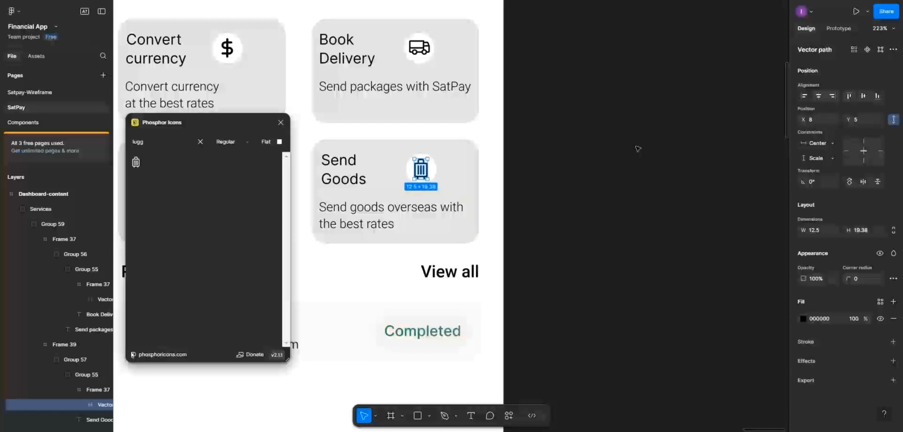
pyautogui.click(864, 96)
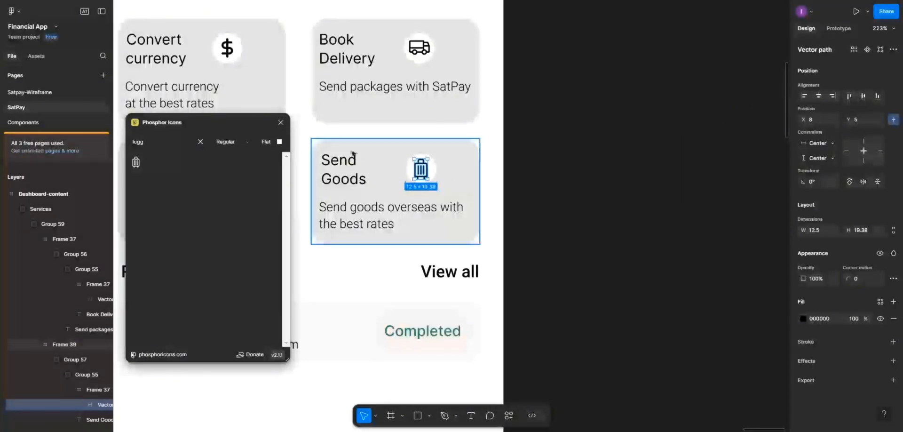
# Close the Phosphor Icons plugin and deselect the suitcase vector
pyautogui.click(280, 123)
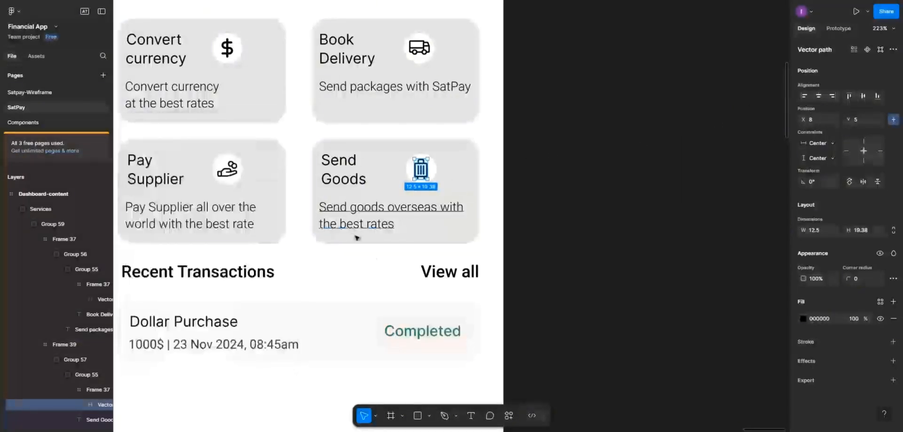
pyautogui.click(369, 266)
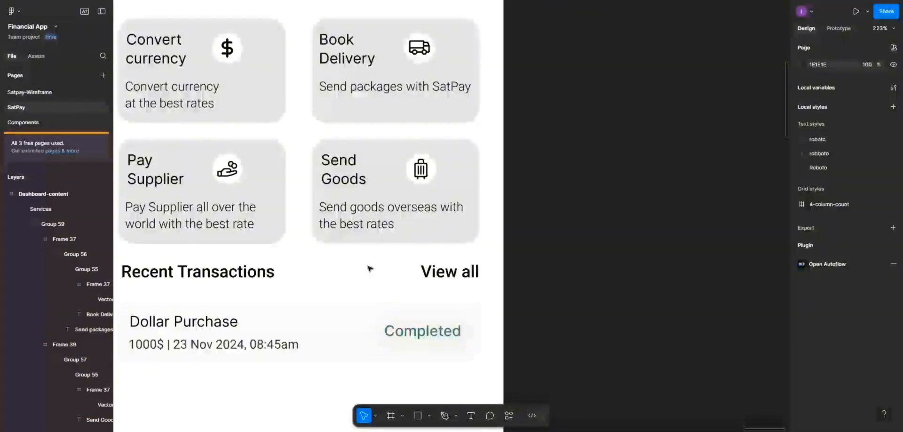
# Set the Completed badge's auto layout padding to 10 horizontally and 8 vertically
pyautogui.scroll(-3, 369, 268)
pyautogui.scroll(-2, 369, 278)
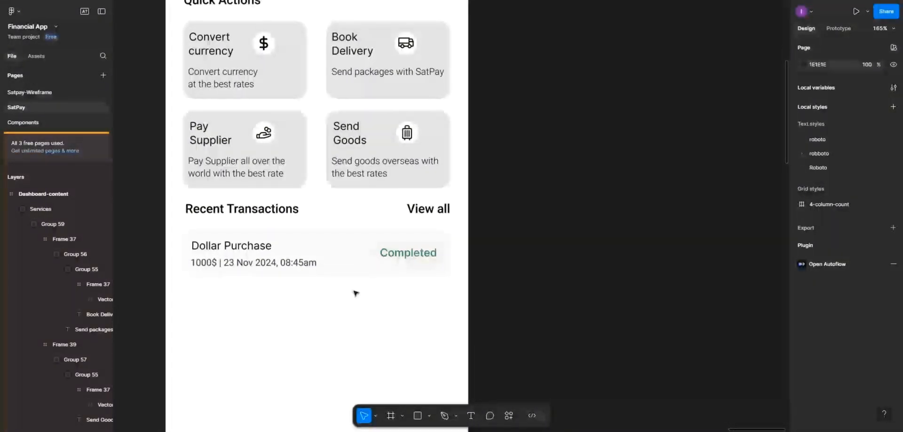
pyautogui.doubleClick(407, 257)
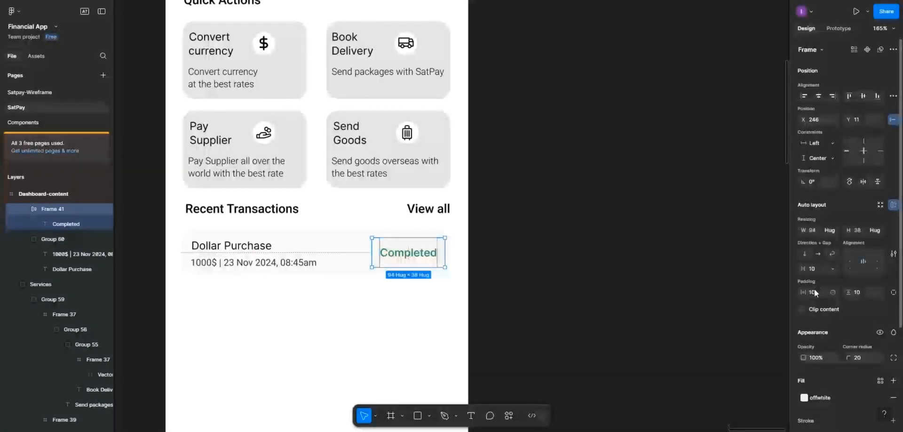
pyautogui.click(862, 292)
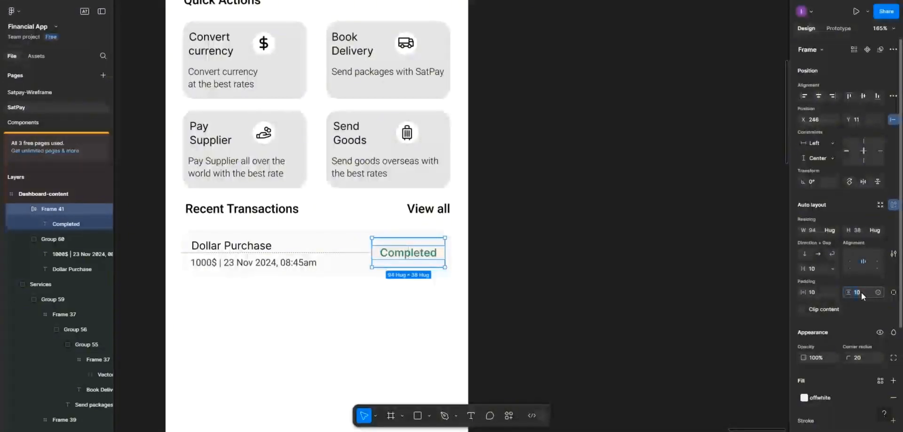
pyautogui.write('8')
pyautogui.click(817, 292)
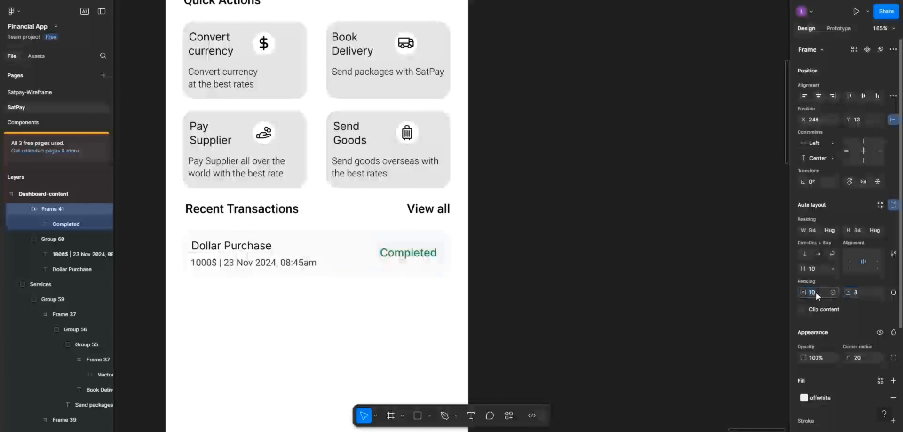
pyautogui.write('8')
pyautogui.click(815, 269)
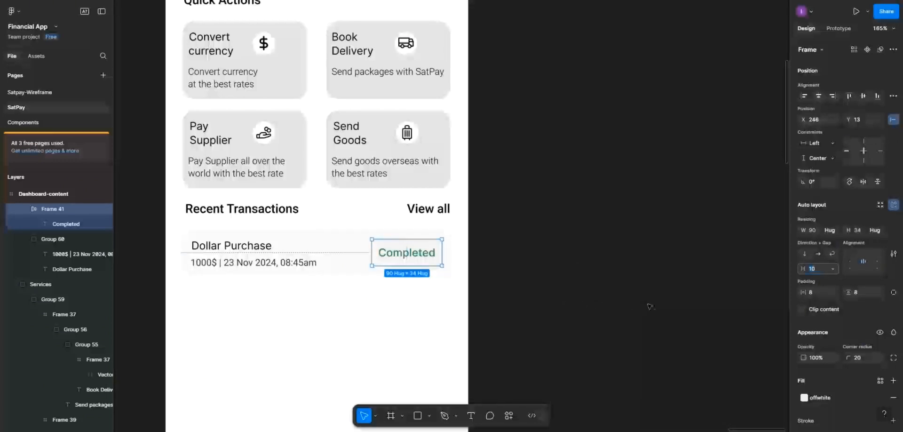
pyautogui.click(813, 294)
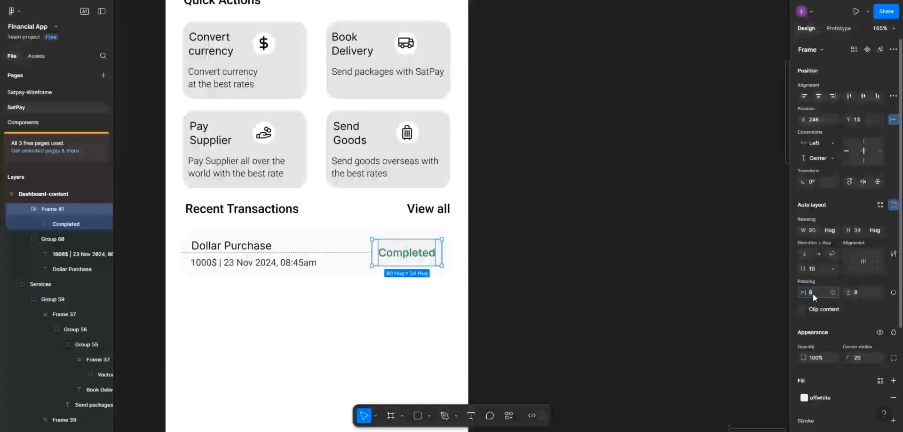
pyautogui.write('10')
pyautogui.click(397, 252)
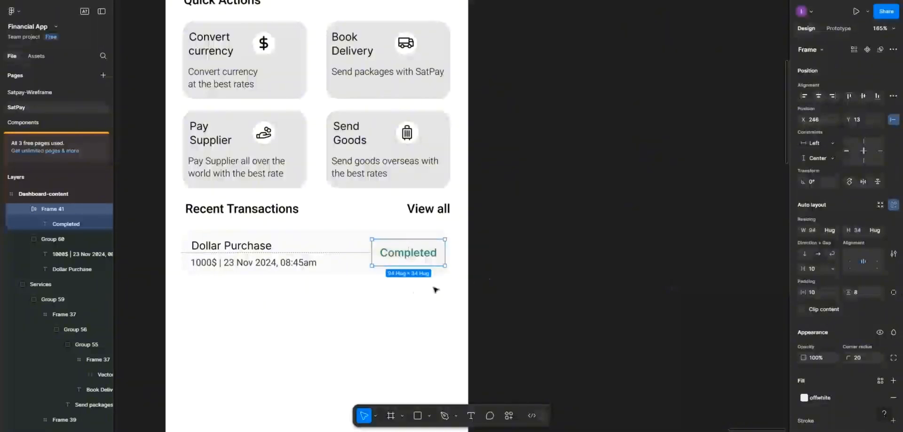
pyautogui.click(399, 300)
# Duplicate the Dollar Purchase transaction row three times, stacking the copies below one another under Recent Transactions
pyautogui.click(355, 252)
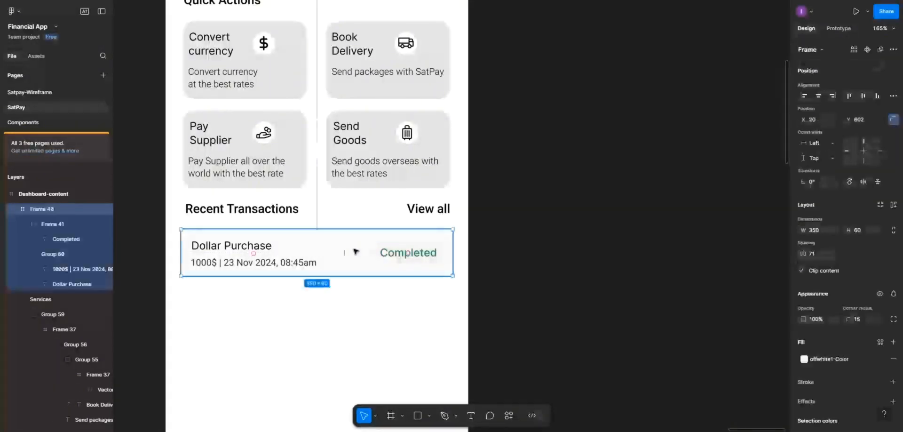
pyautogui.moveTo(356, 250); pyautogui.dragTo(354, 319)
pyautogui.scroll(-3, 354, 319)
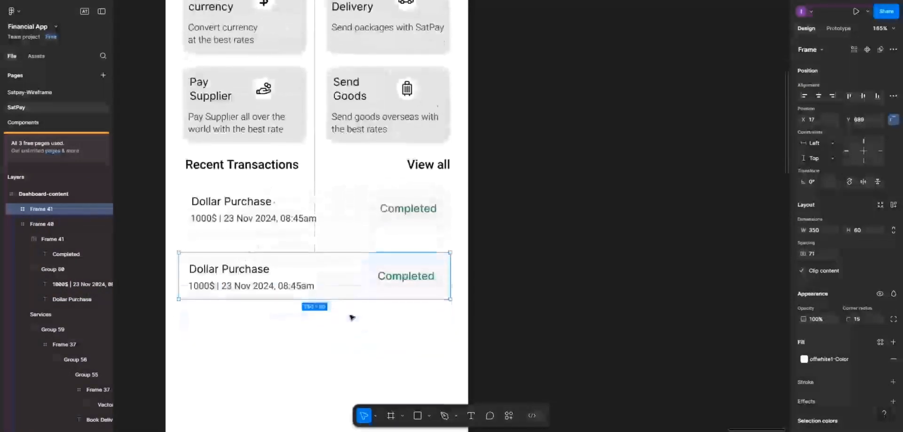
pyautogui.moveTo(341, 243); pyautogui.dragTo(337, 318)
pyautogui.scroll(-3, 337, 318)
pyautogui.moveTo(349, 219); pyautogui.dragTo(348, 293)
# Change the second transaction row's title to "RMB Purchase"
pyautogui.scroll(5, 349, 292)
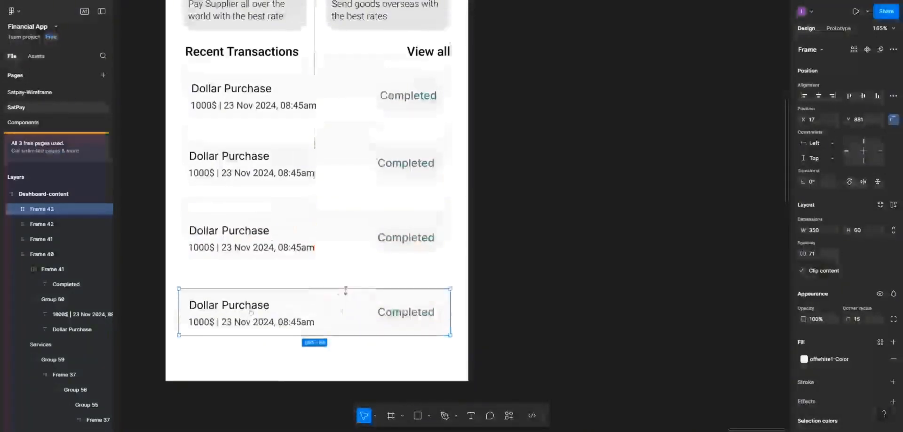
pyautogui.keyDown('ctrl'); pyautogui.scroll(3, 275, 294); pyautogui.keyUp('ctrl')
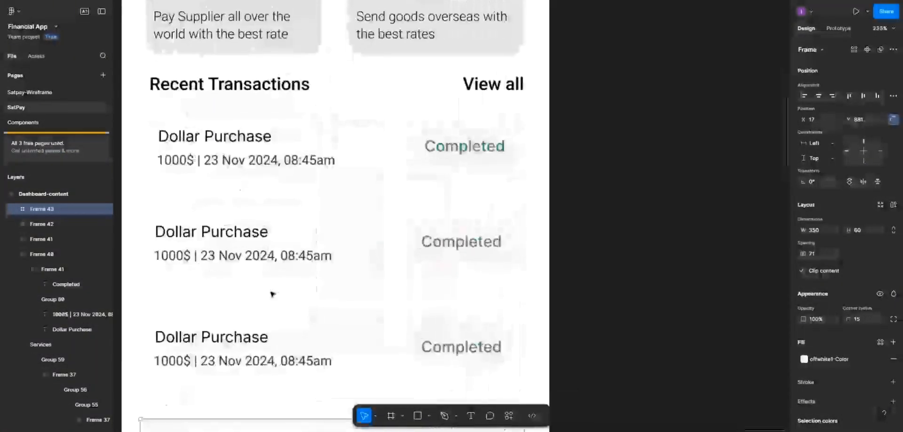
pyautogui.click(213, 241)
pyautogui.doubleClick(213, 241)
pyautogui.doubleClick(214, 243)
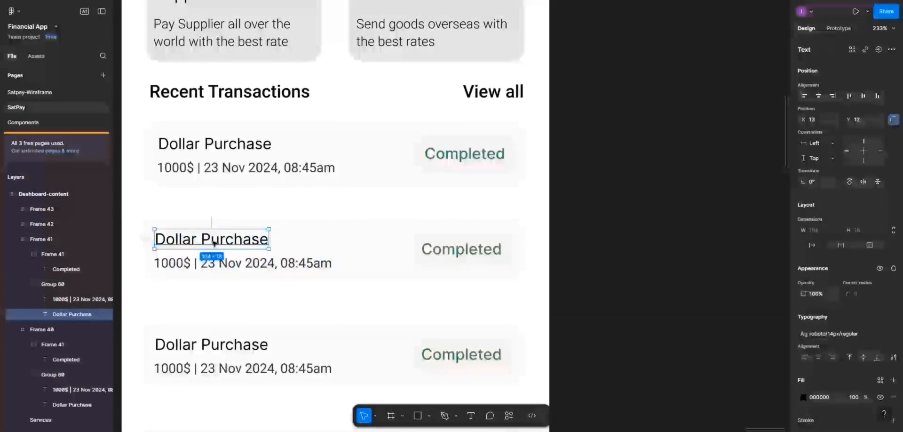
pyautogui.doubleClick(200, 242)
pyautogui.moveTo(198, 241); pyautogui.dragTo(156, 240)
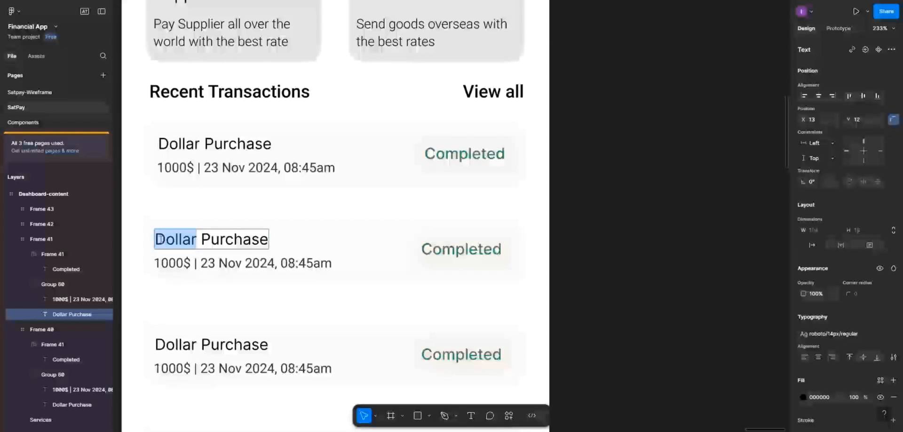
pyautogui.write('RMB')
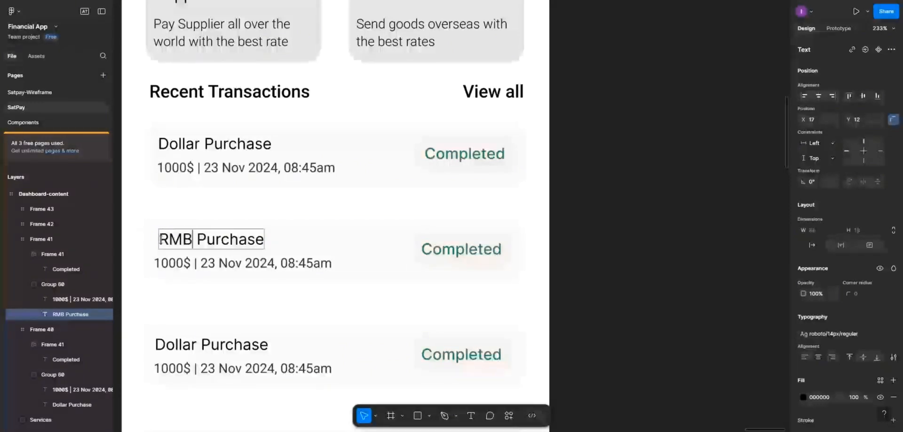
# Change the amount in the RMB Purchase row to "3000RMB"
pyautogui.doubleClick(170, 261)
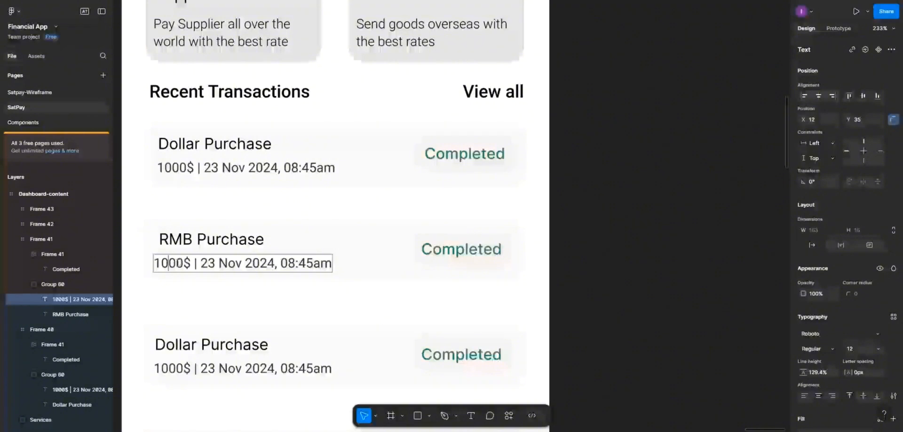
pyautogui.press('BackSpace')
pyautogui.press('BackSpace')
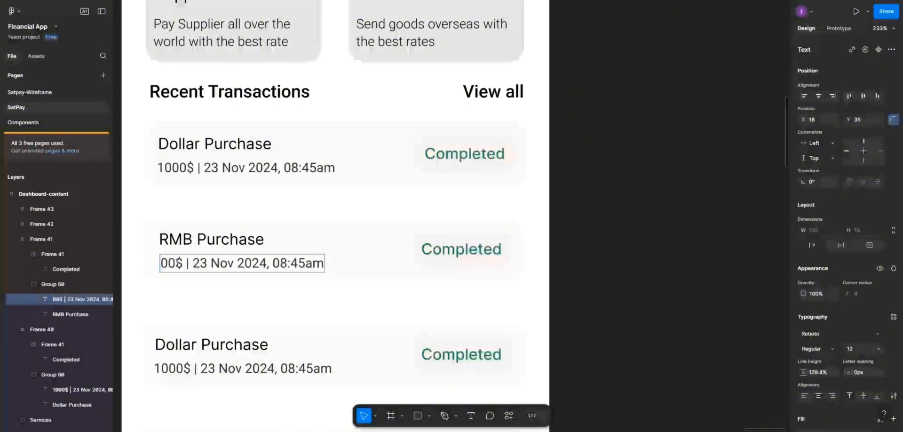
pyautogui.write('30')
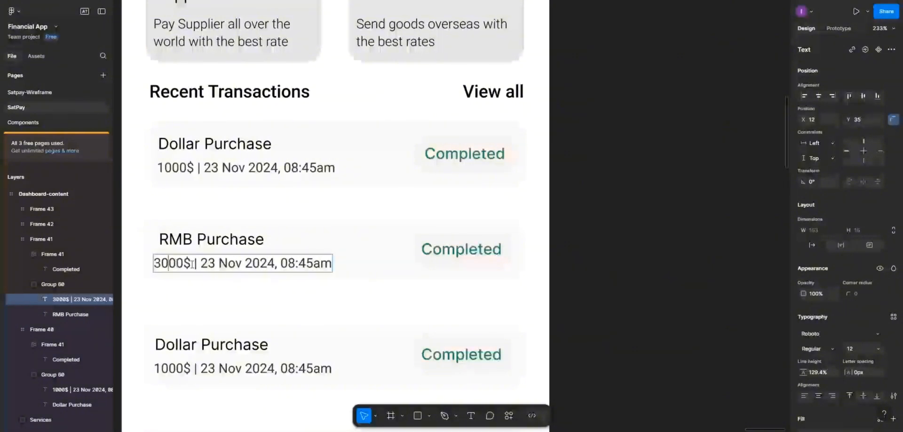
pyautogui.click(192, 264)
pyautogui.press('BackSpace')
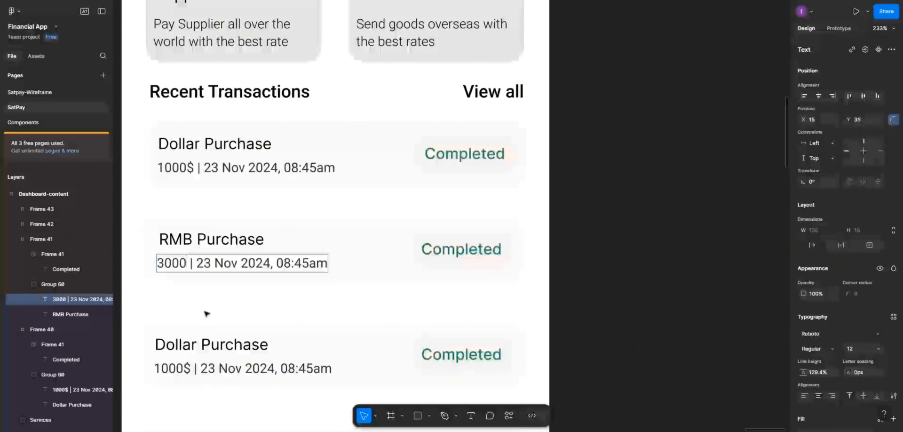
pyautogui.write('RMB')
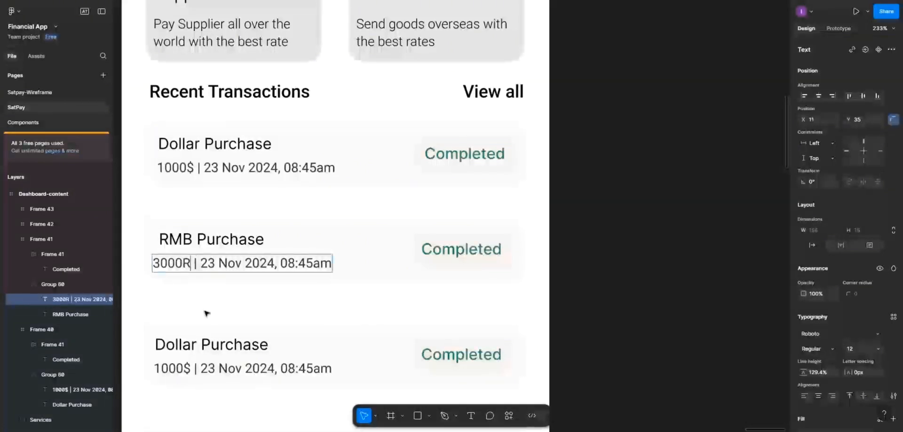
pyautogui.press('Escape')
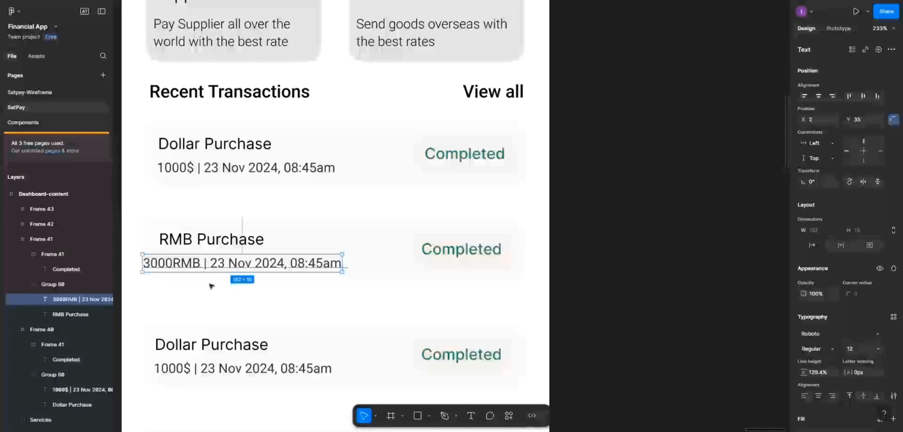
# Move the RMB Purchase row's amount and date line to X 17, aligned with the left edge of its title
pyautogui.doubleClick(197, 263)
pyautogui.click(224, 264)
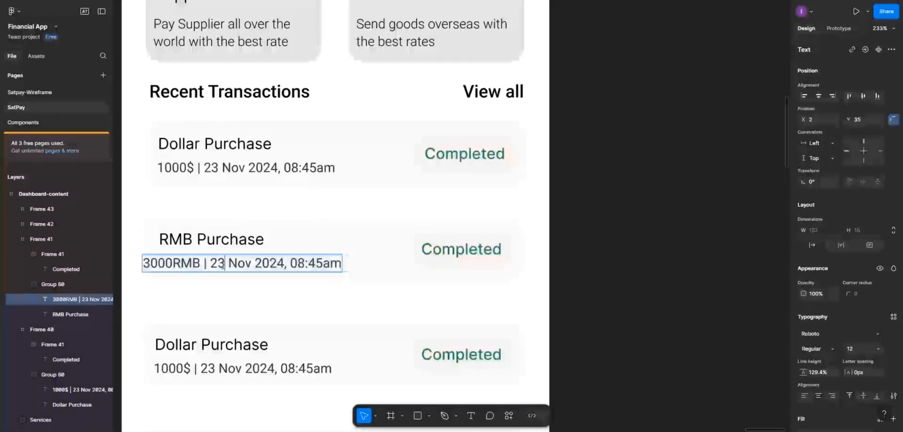
pyautogui.click(248, 285)
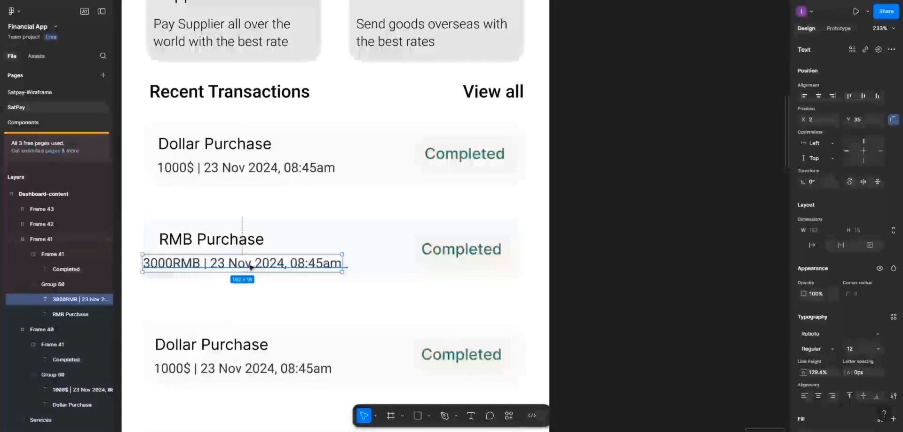
pyautogui.moveTo(251, 267); pyautogui.dragTo(266, 265)
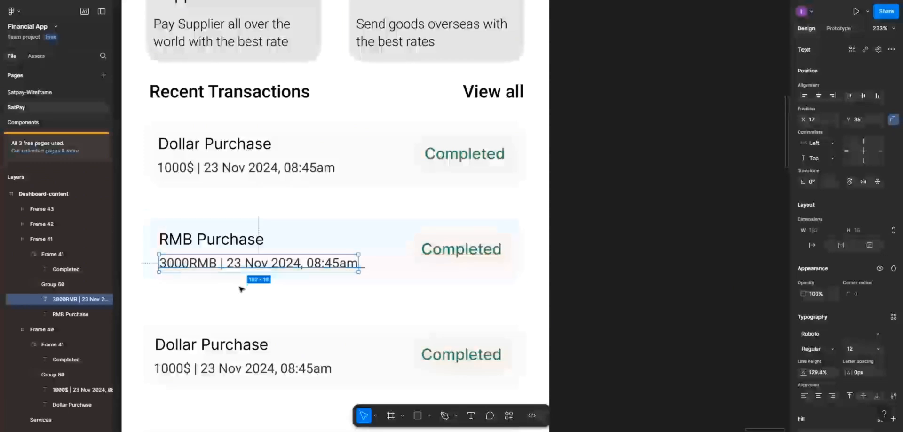
# Change the month in the RMB Purchase row's date to "AUG"
pyautogui.scroll(-2, 254, 294)
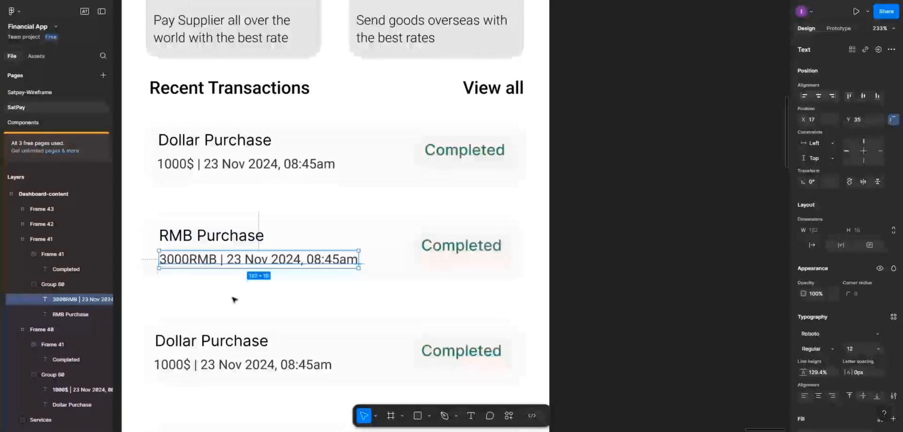
pyautogui.doubleClick(317, 248)
pyautogui.click(294, 248)
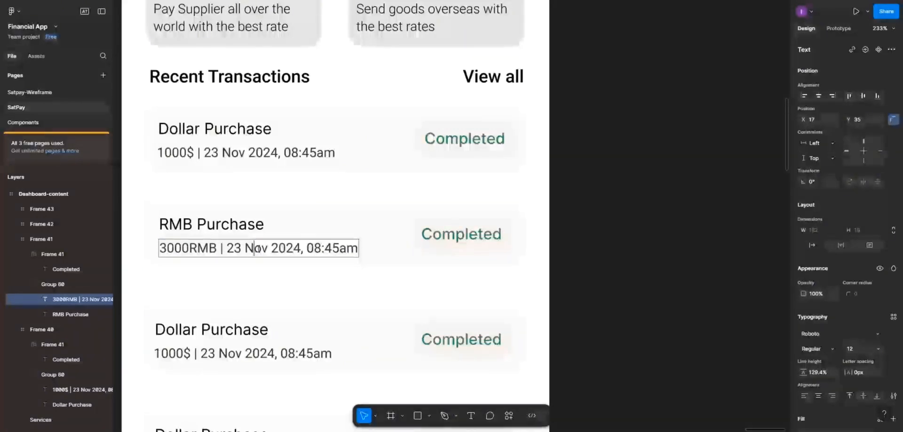
pyautogui.press('BackSpace')
pyautogui.press('BackSpace')
pyautogui.press('BackSpace')
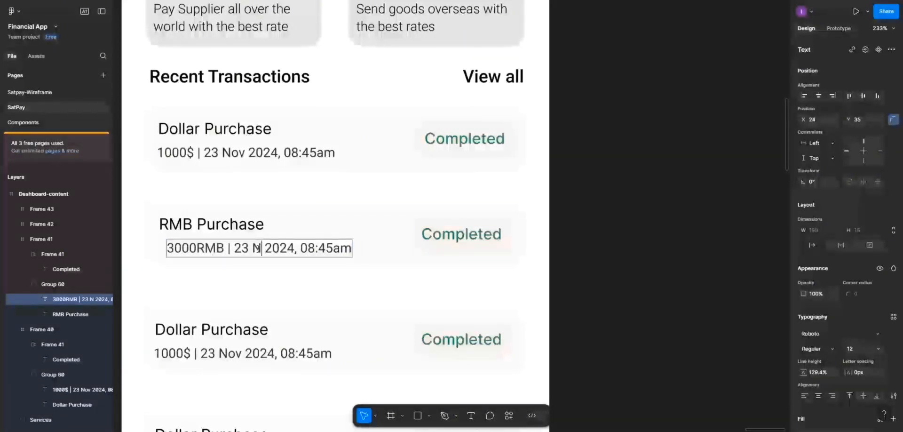
pyautogui.write('AUG')
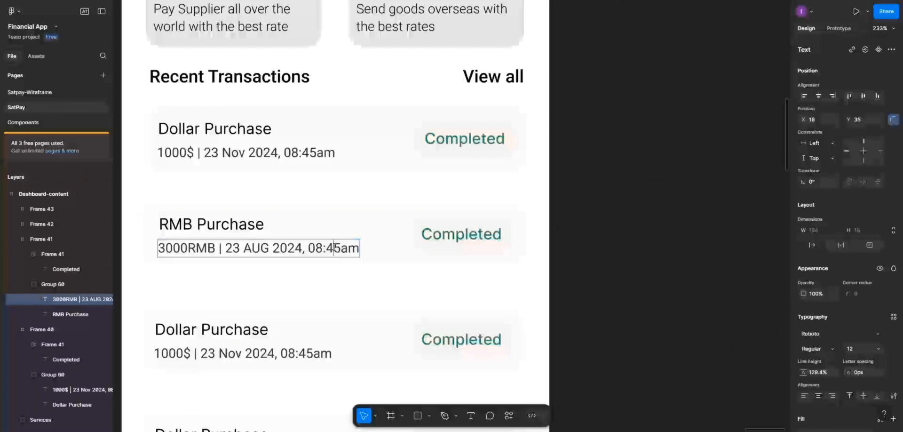
# Change the time in the RMB Purchase row to "07:35am"
pyautogui.click(334, 247)
pyautogui.press('BackSpace')
pyautogui.write('7')
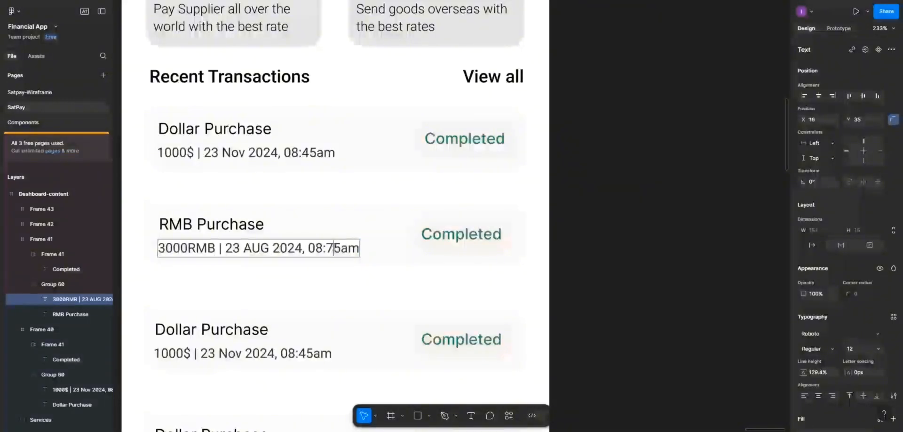
pyautogui.press('BackSpace')
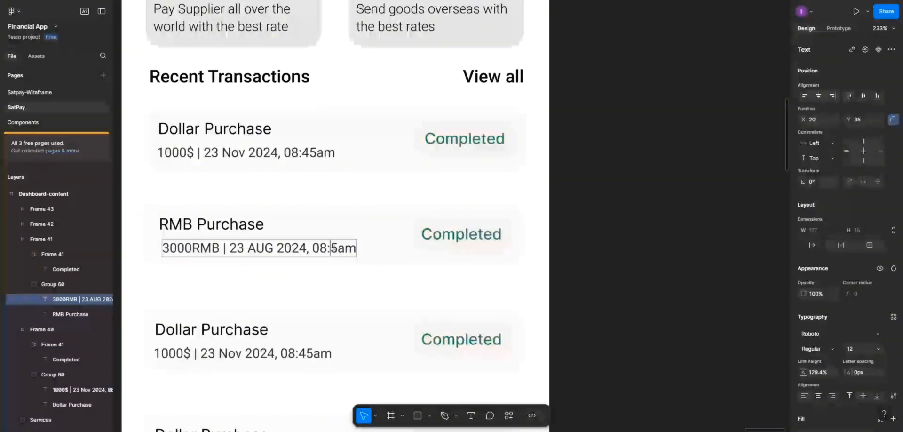
pyautogui.write('3')
pyautogui.press('BackSpace')
pyautogui.write('7')
pyautogui.press('Escape')
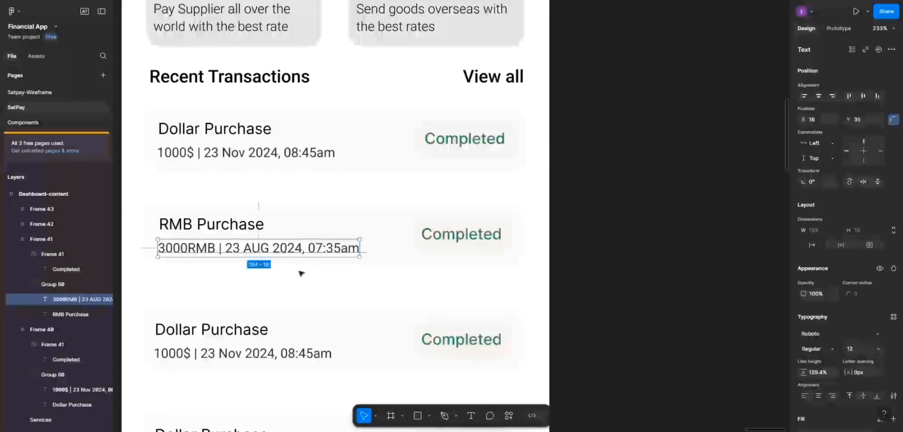
# Change the title of the third transaction row to "Euro Purchase"
pyautogui.scroll(-2, 278, 288)
pyautogui.scroll(-2, 245, 301)
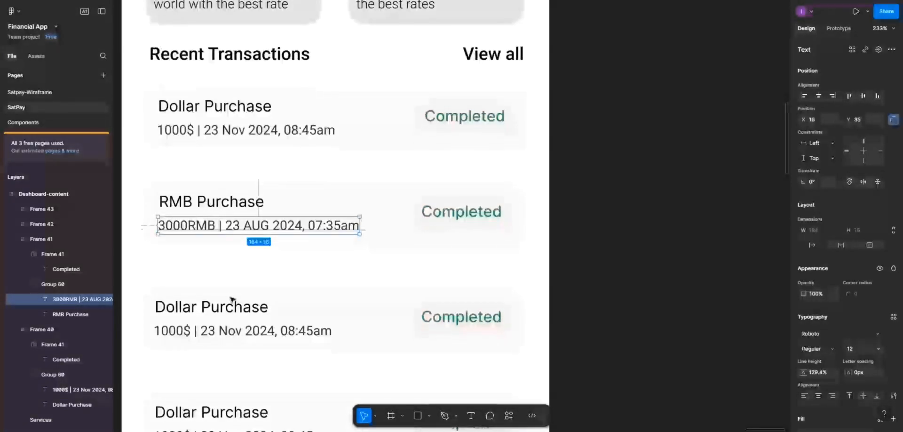
pyautogui.click(195, 306)
pyautogui.doubleClick(195, 306)
pyautogui.doubleClick(195, 305)
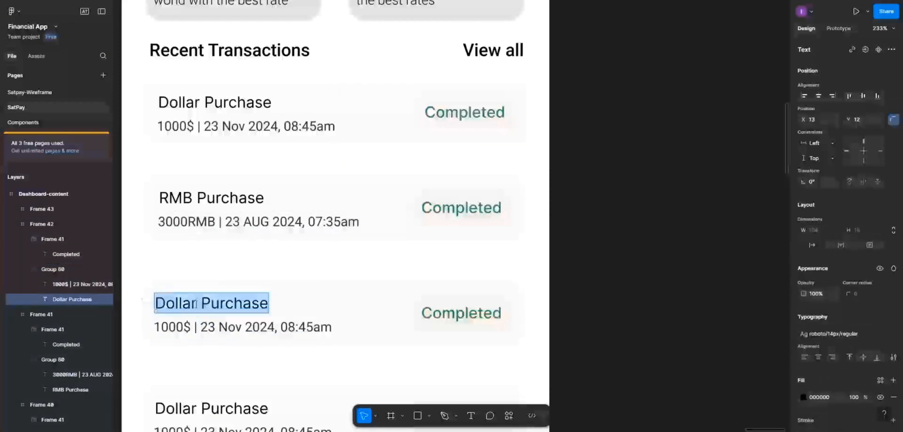
pyautogui.click(195, 304)
pyautogui.moveTo(195, 304); pyautogui.dragTo(155, 304)
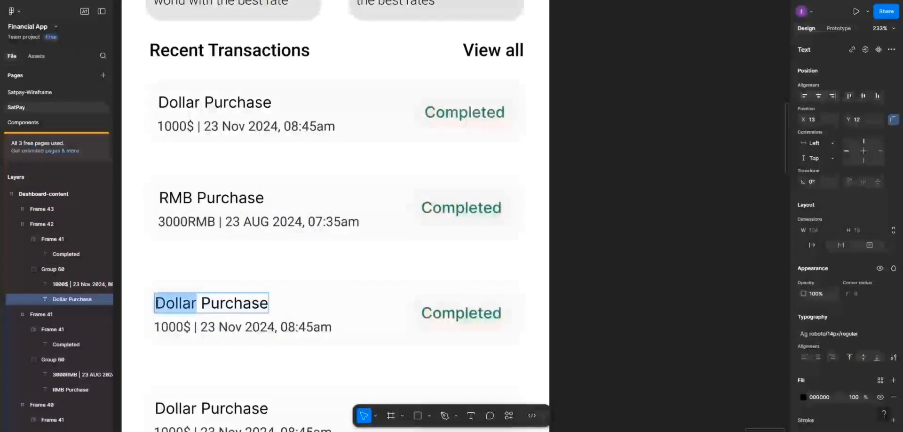
pyautogui.write('Eur')
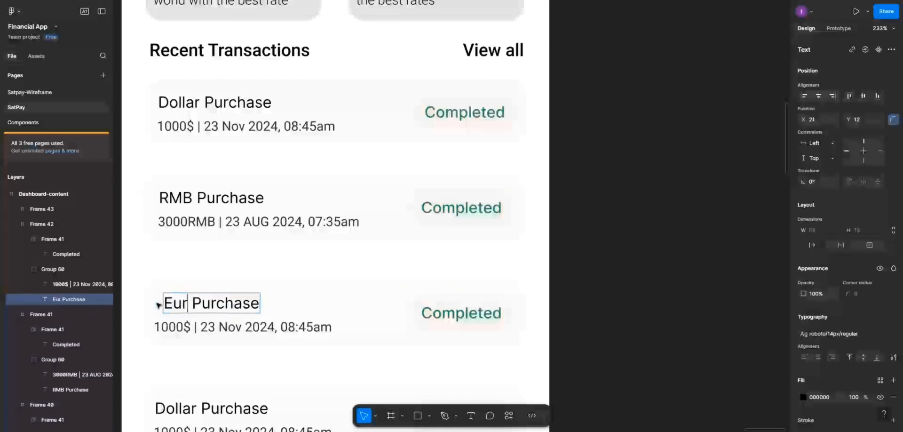
pyautogui.write('o')
pyautogui.press('Escape')
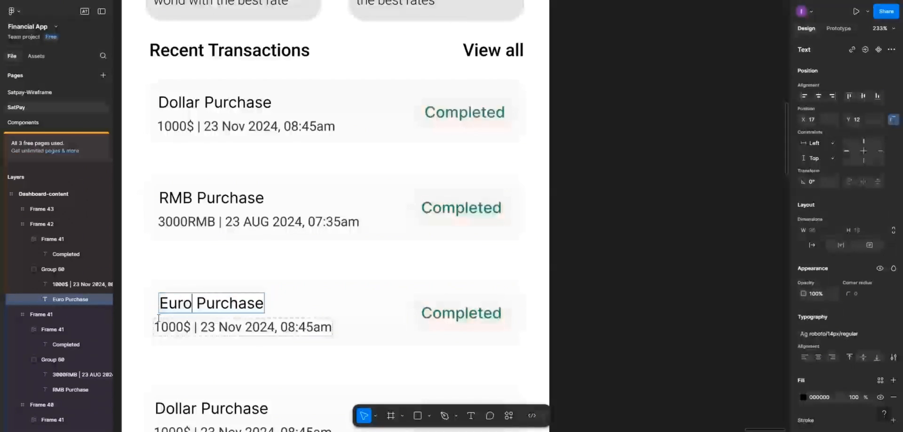
# Change the amount in the Euro Purchase row to "400EUR" and move its amount and date line to X 17, aligned with the title
pyautogui.doubleClick(190, 327)
pyautogui.press('BackSpace')
pyautogui.press('BackSpace')
pyautogui.press('BackSpace')
pyautogui.press('BackSpace')
pyautogui.press('BackSpace')
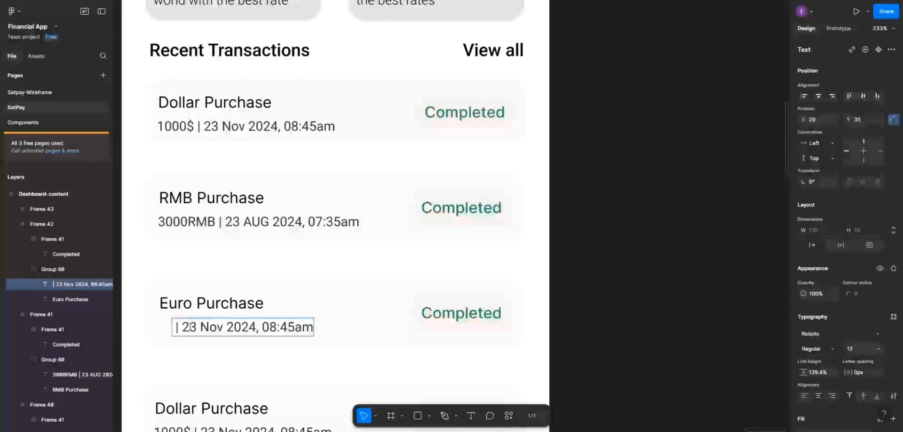
pyautogui.write('400 ')
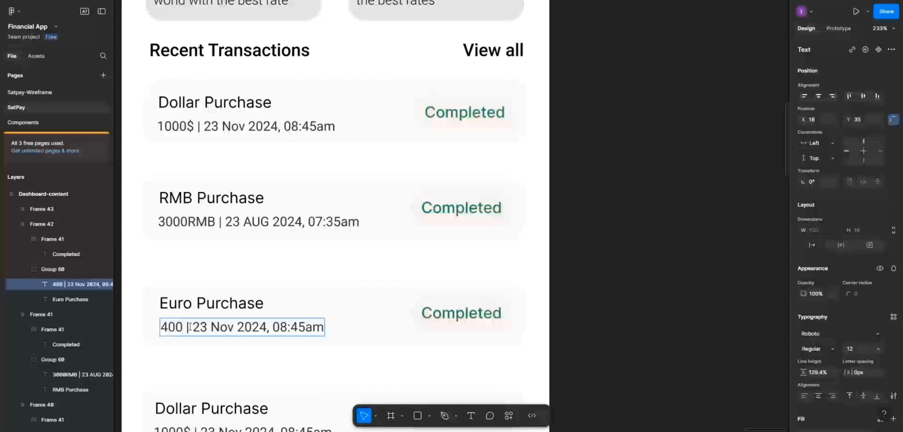
pyautogui.write('EU')
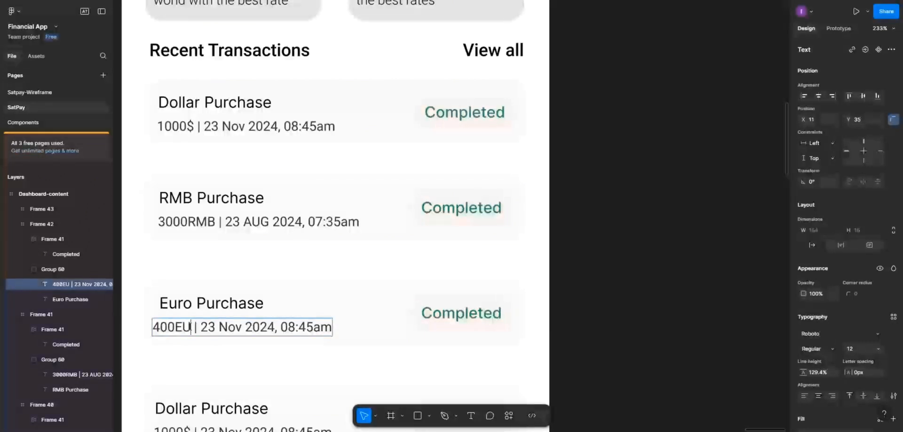
pyautogui.write('R')
pyautogui.press('Escape')
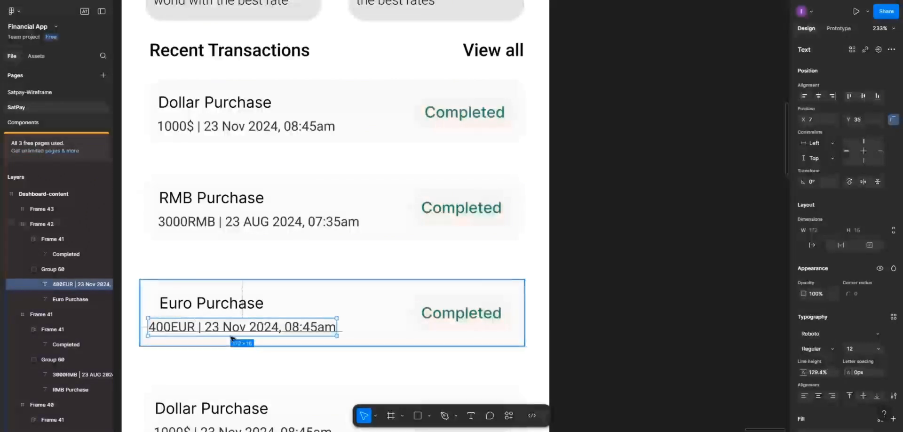
pyautogui.moveTo(223, 331); pyautogui.dragTo(237, 328)
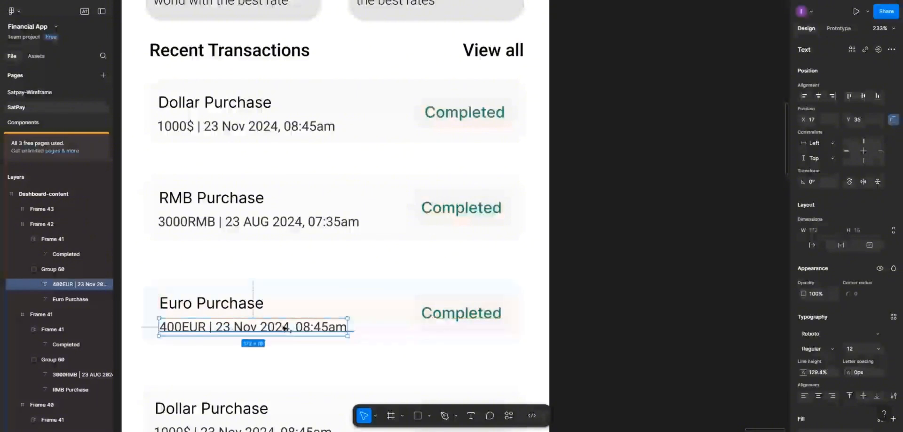
# Change the month in the Euro Purchase row's date to "Oct"
pyautogui.doubleClick(259, 327)
pyautogui.click(257, 325)
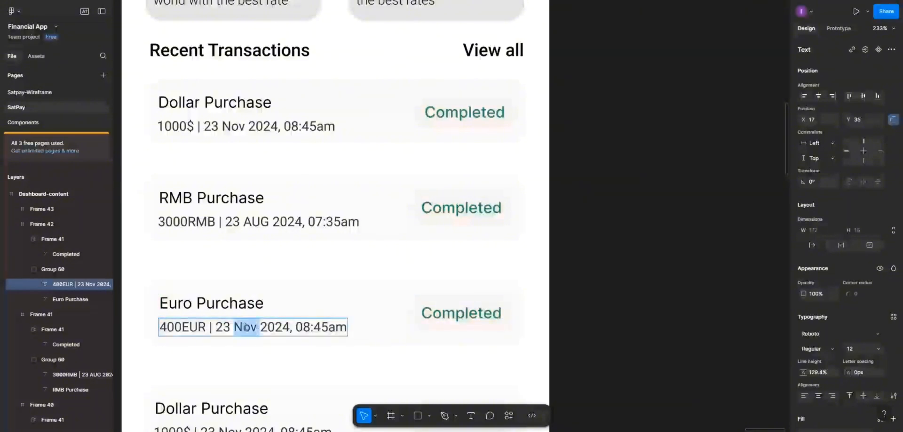
pyautogui.write('Oct')
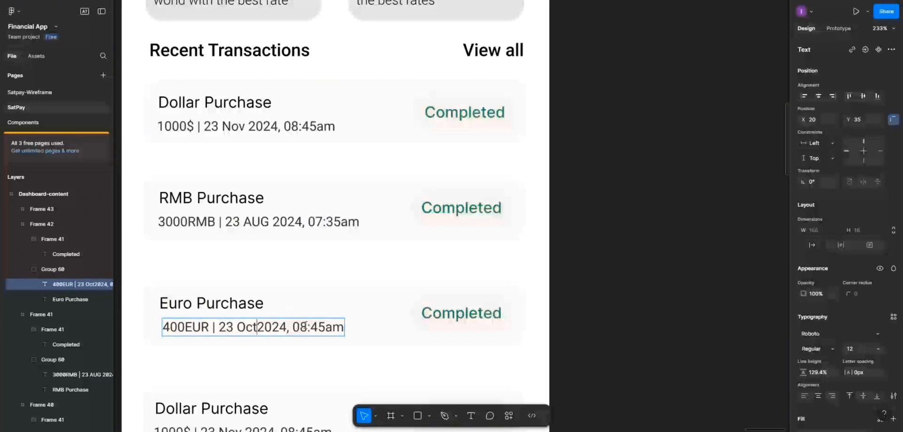
# Change the time in the Euro Purchase row to "4:45pm" and realign its amount and date line with the title at X 17
pyautogui.press('BackSpace')
pyautogui.press('BackSpace')
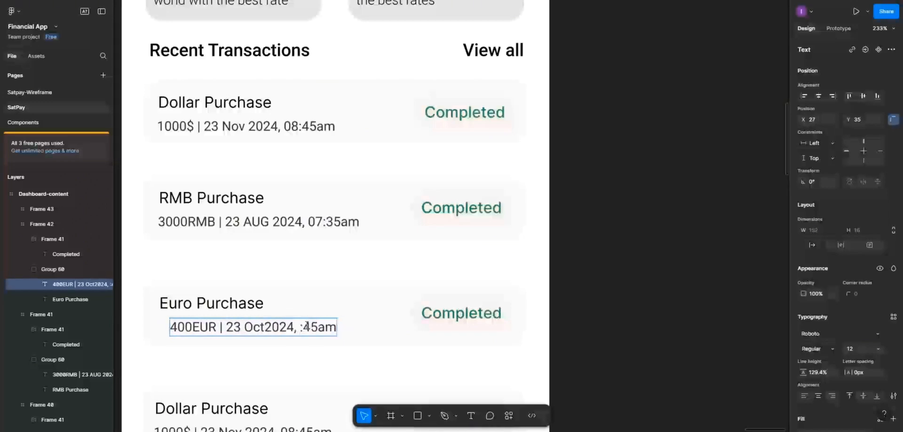
pyautogui.write('4')
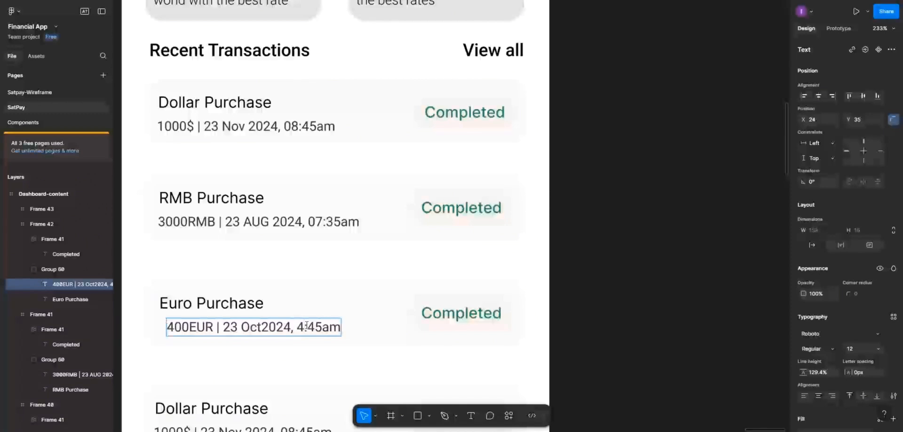
pyautogui.press('Escape')
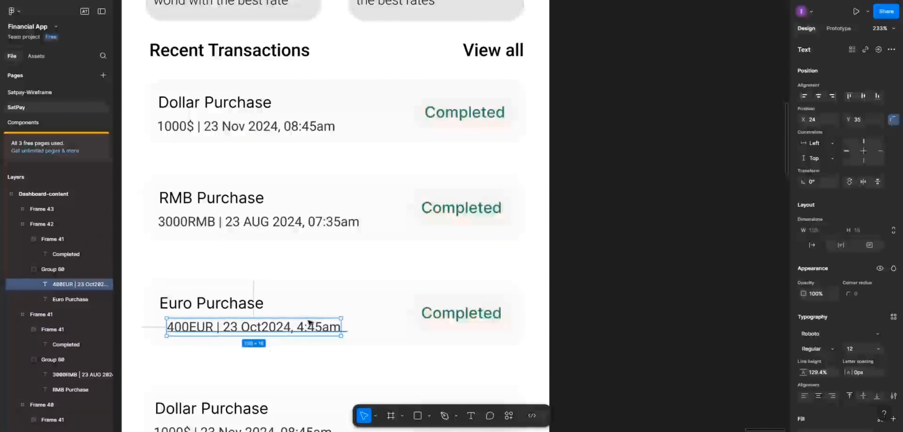
pyautogui.doubleClick(326, 328)
pyautogui.click(328, 328)
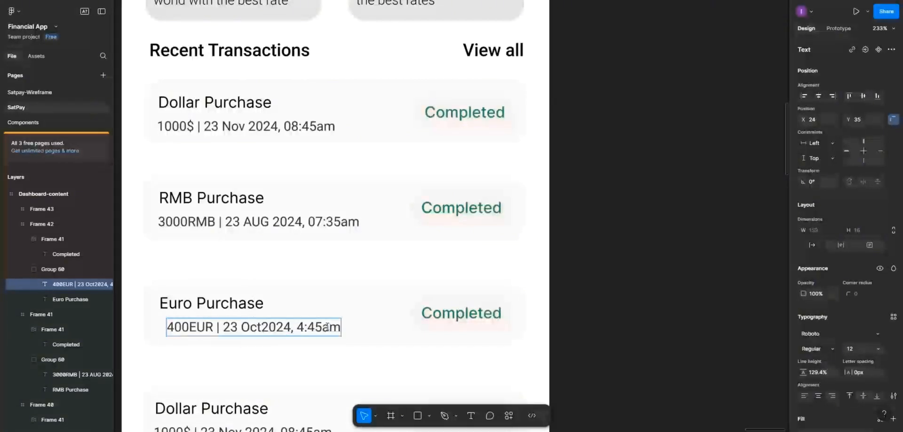
pyautogui.press('BackSpace')
pyautogui.write('P')
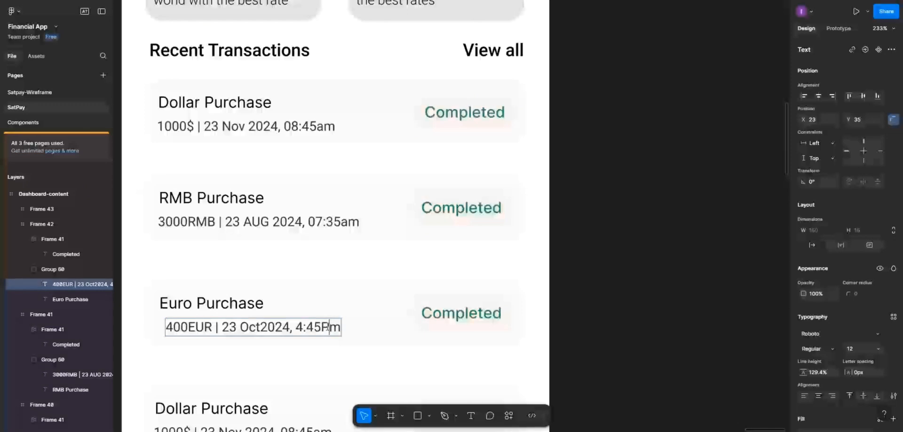
pyautogui.press('BackSpace')
pyautogui.write('p')
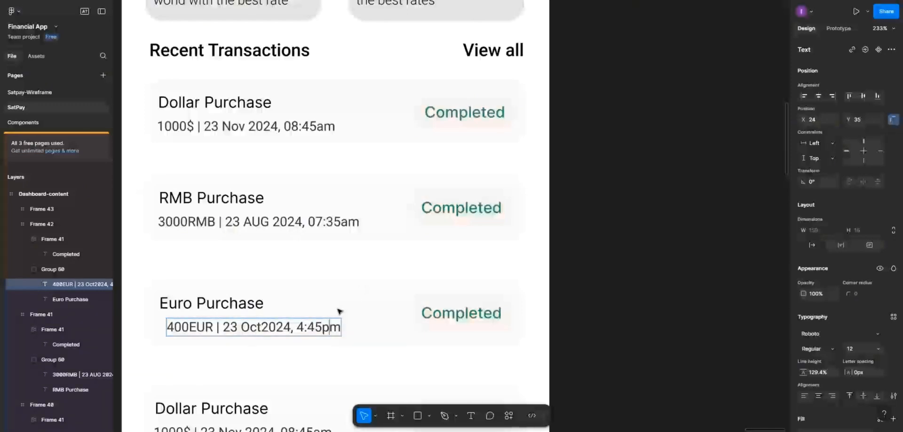
pyautogui.press('Escape')
pyautogui.moveTo(248, 328); pyautogui.dragTo(240, 330)
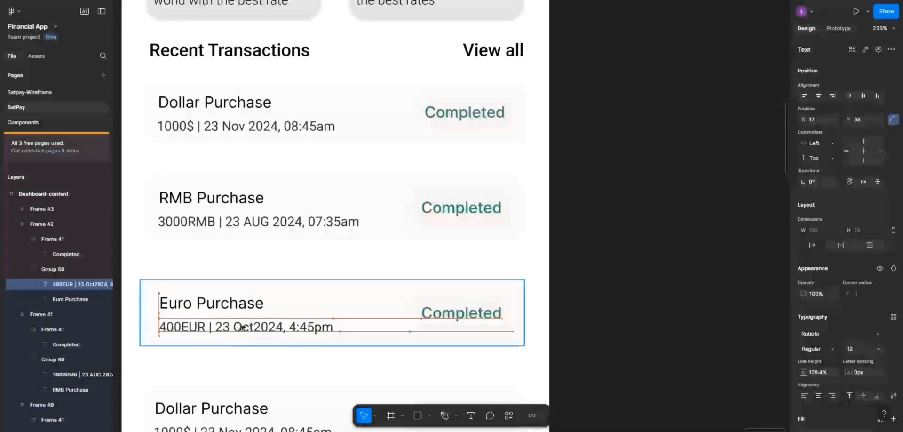
# Change the title of the fourth transaction row to "Pounds Purchase" and move it to X 13, aligned with the line below it
pyautogui.scroll(-4, 262, 278)
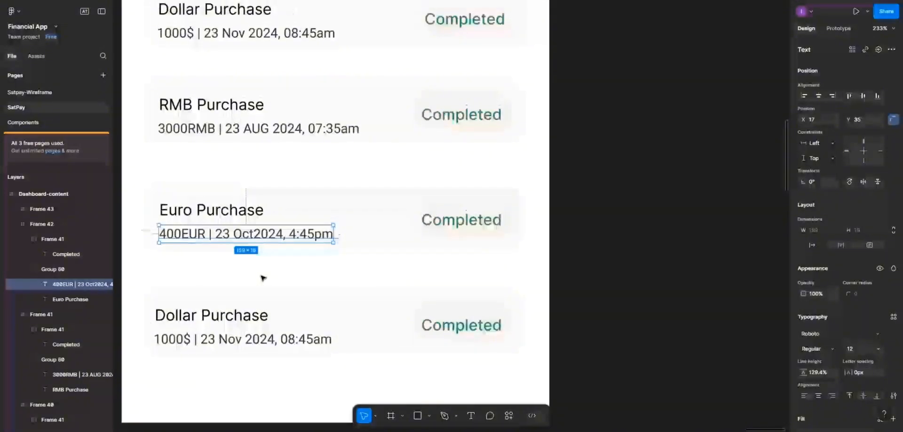
pyautogui.scroll(2, 262, 278)
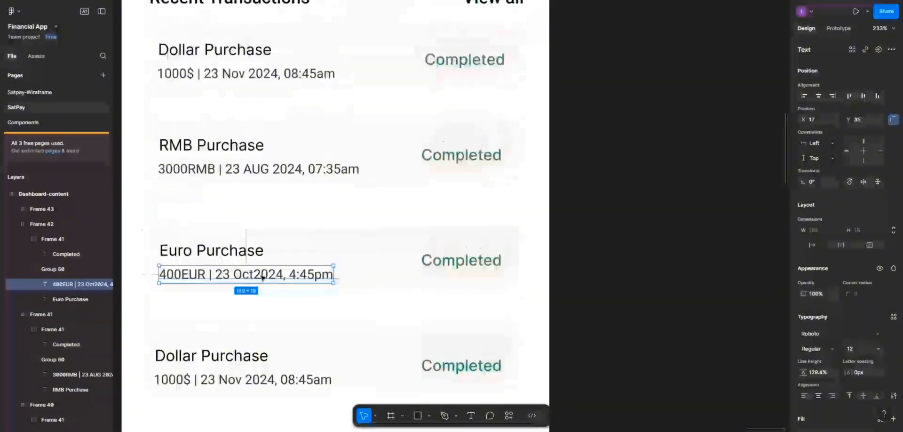
pyautogui.click(197, 357)
pyautogui.click(198, 358)
pyautogui.doubleClick(198, 361)
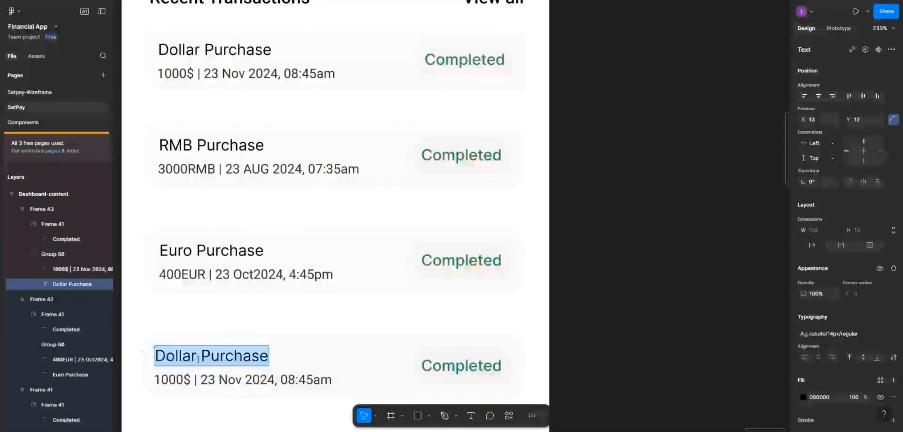
pyautogui.moveTo(198, 358); pyautogui.dragTo(160, 356)
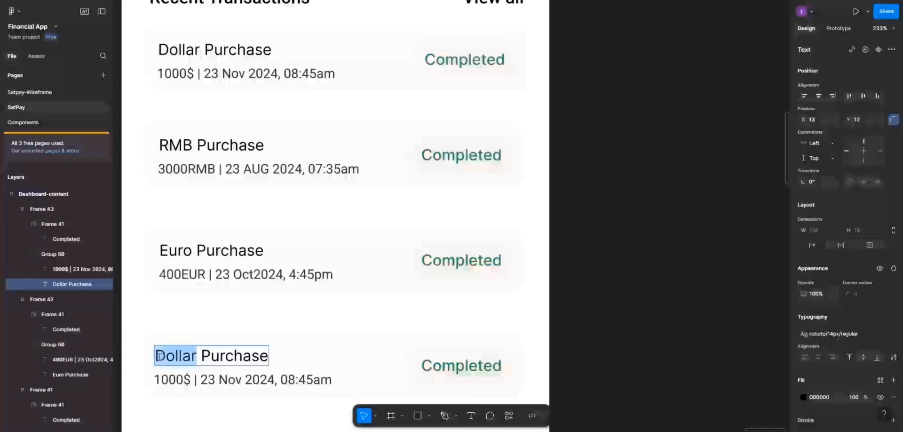
pyautogui.write('pounds')
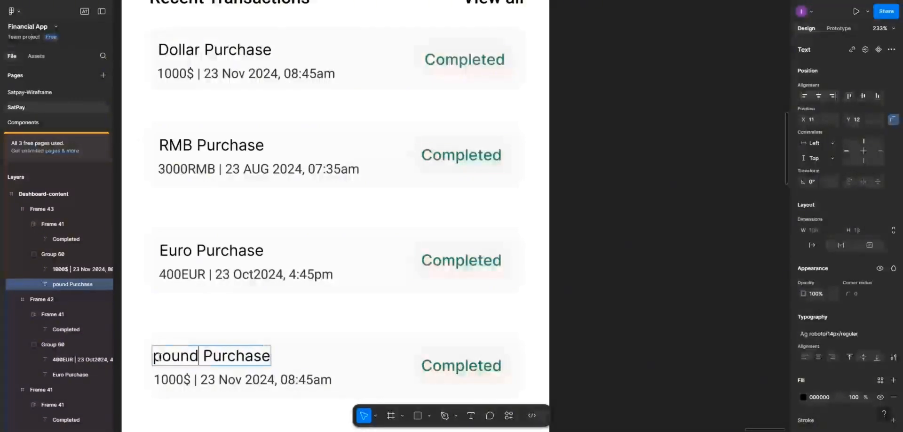
pyautogui.click(160, 358)
pyautogui.press('BackSpace')
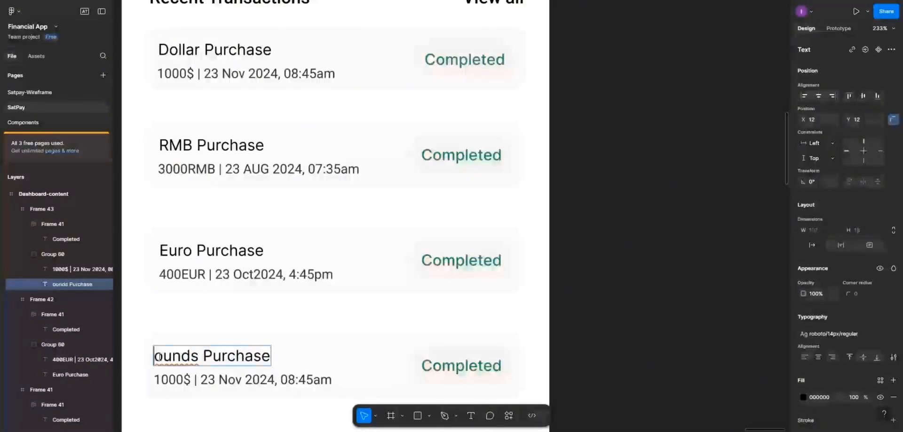
pyautogui.write('P')
pyautogui.press('Escape')
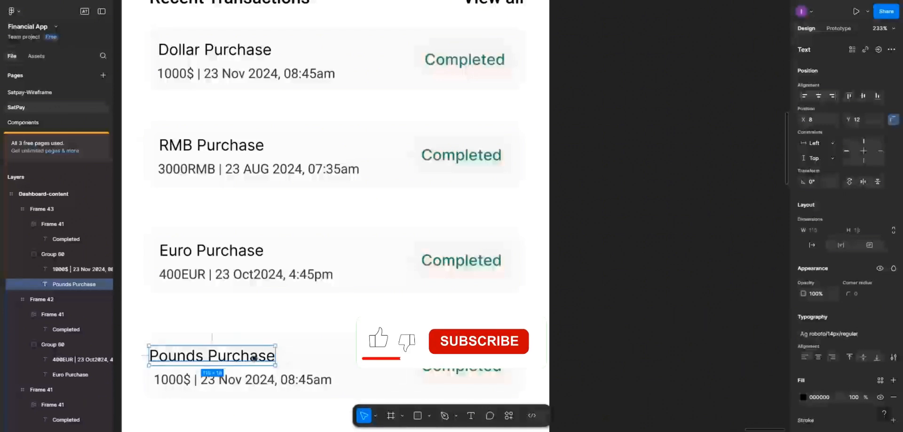
pyautogui.moveTo(254, 357); pyautogui.dragTo(258, 357)
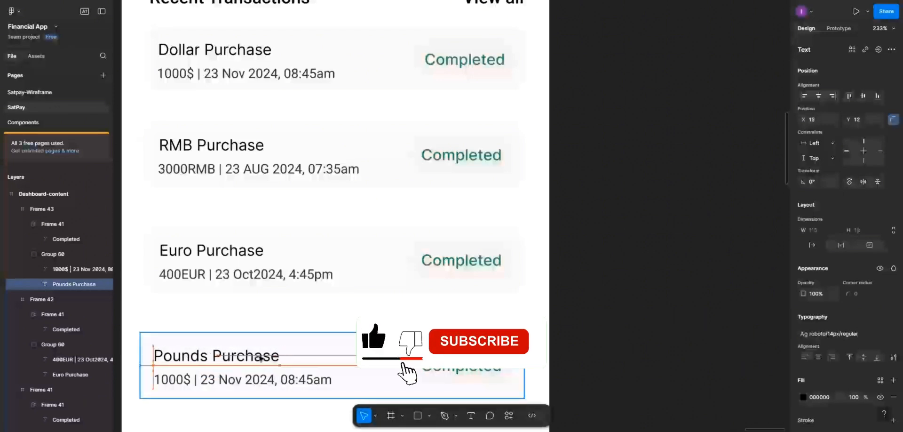
# Change the amount in the Pounds Purchase row to "450Pound" and move its amount and date line to X 12, aligned with the title
pyautogui.doubleClick(187, 379)
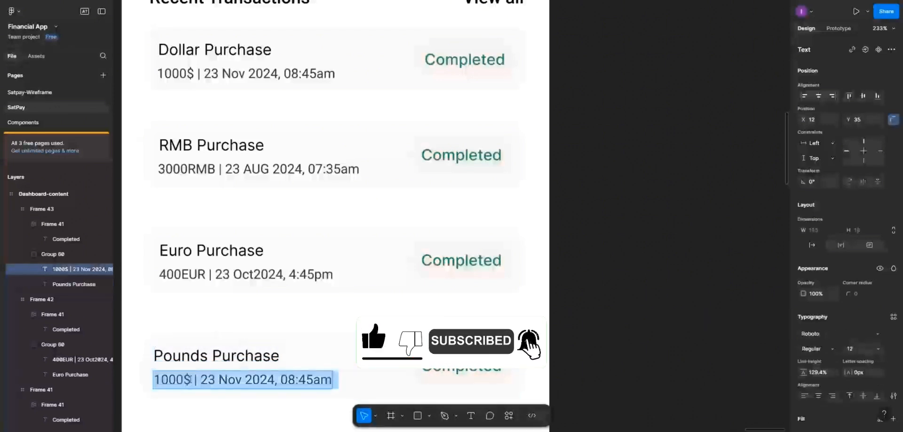
pyautogui.click(191, 379)
pyautogui.press('BackSpace')
pyautogui.press('BackSpace')
pyautogui.press('BackSpace')
pyautogui.press('BackSpace')
pyautogui.press('BackSpace')
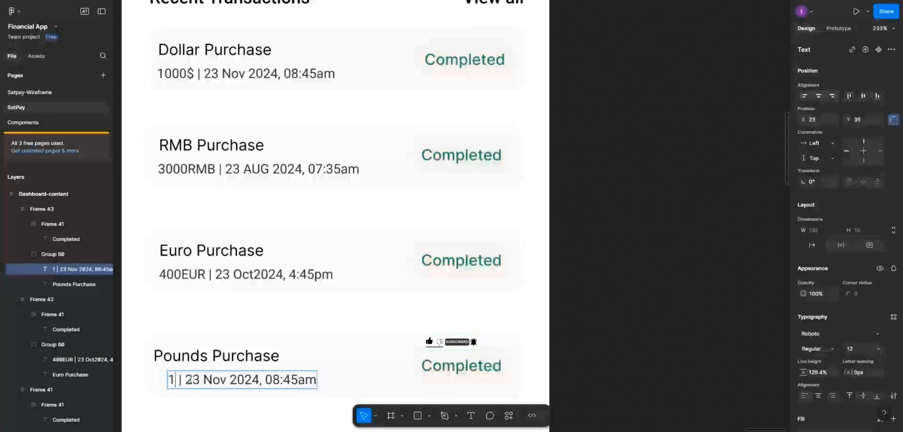
pyautogui.write('4567')
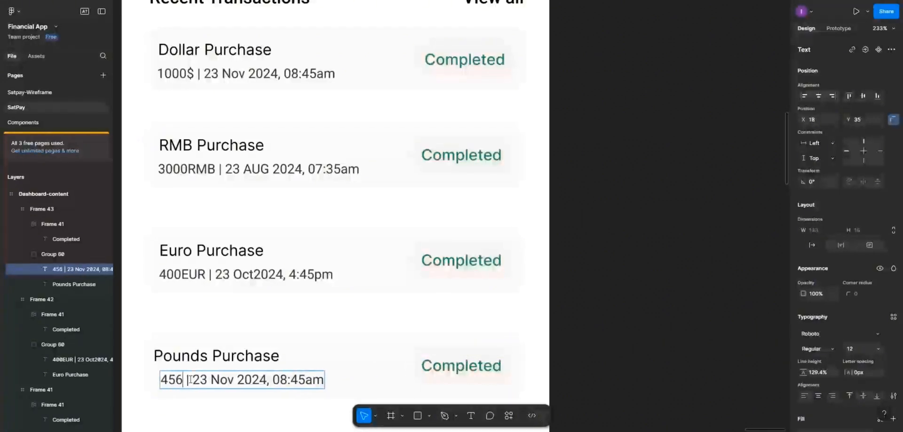
pyautogui.press('BackSpace')
pyautogui.press('BackSpace')
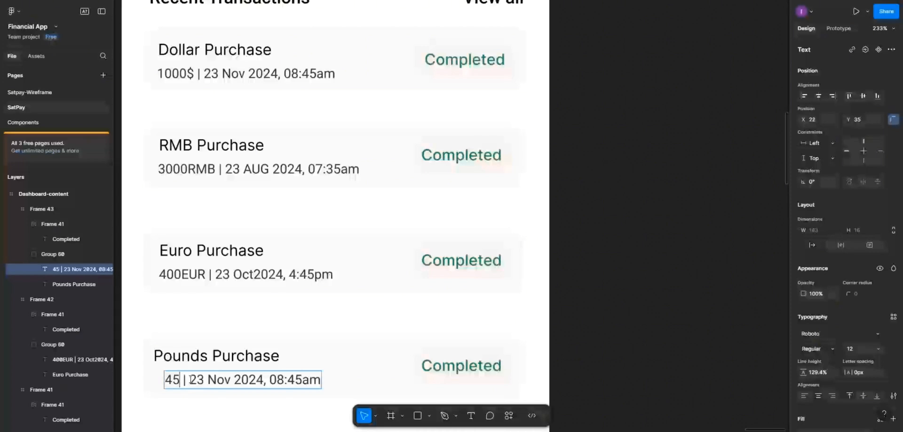
pyautogui.write('0')
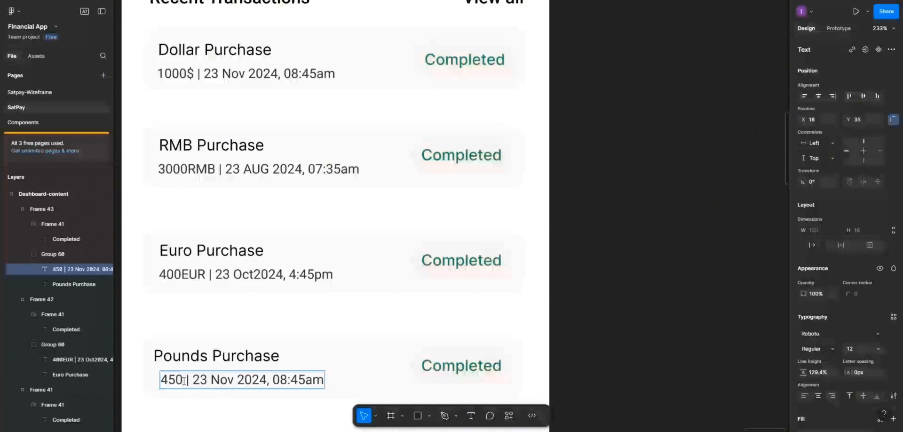
pyautogui.write('Pound')
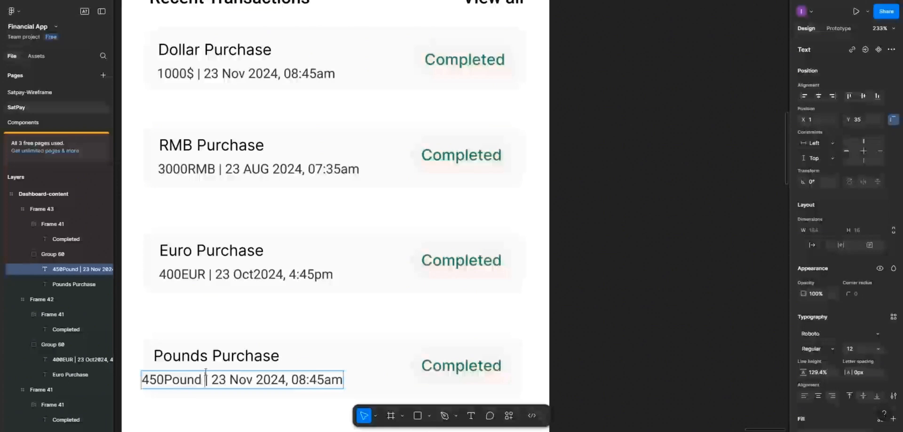
pyautogui.press('Escape')
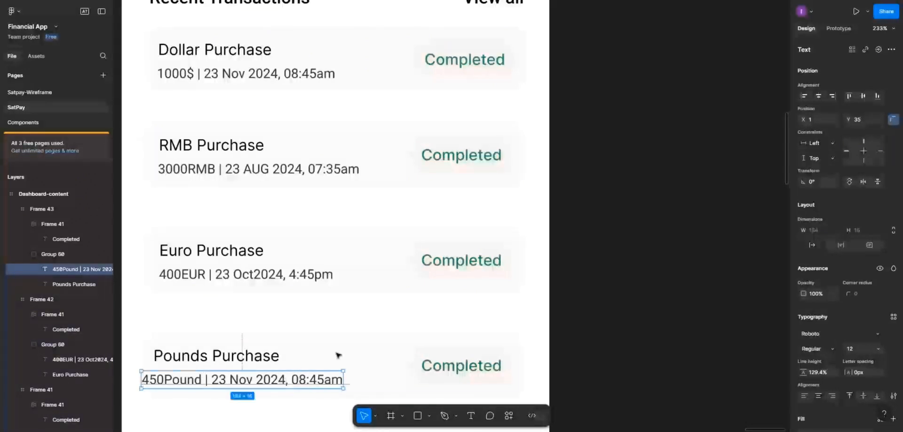
pyautogui.moveTo(300, 380); pyautogui.dragTo(309, 375)
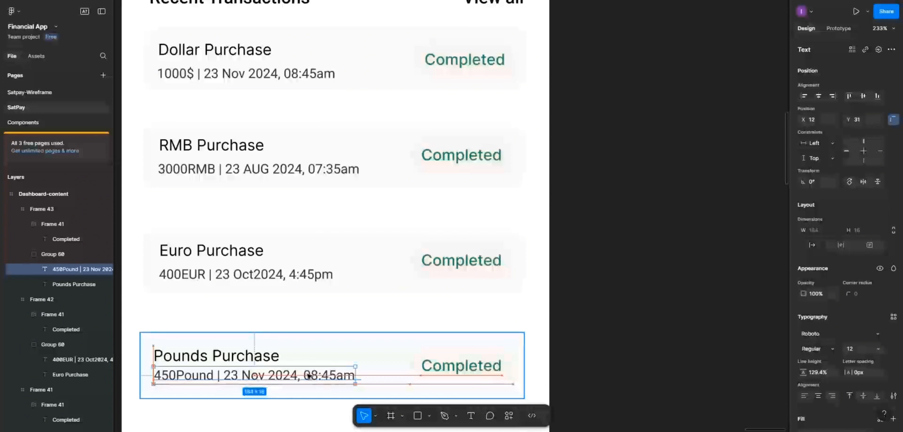
# Set the spacing between the Pounds Purchase title and its amount and date line to 5, matching the Euro Purchase row
pyautogui.scroll(-2, 352, 370)
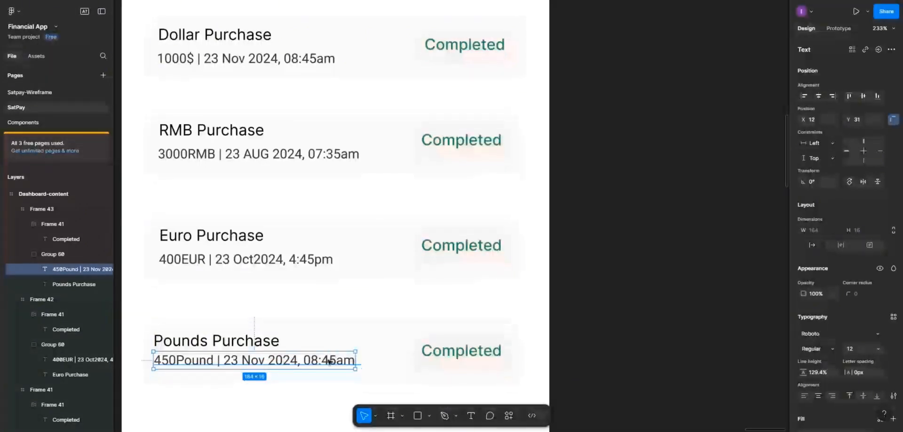
pyautogui.keyDown('shift'); pyautogui.click(251, 339); pyautogui.keyUp('shift')
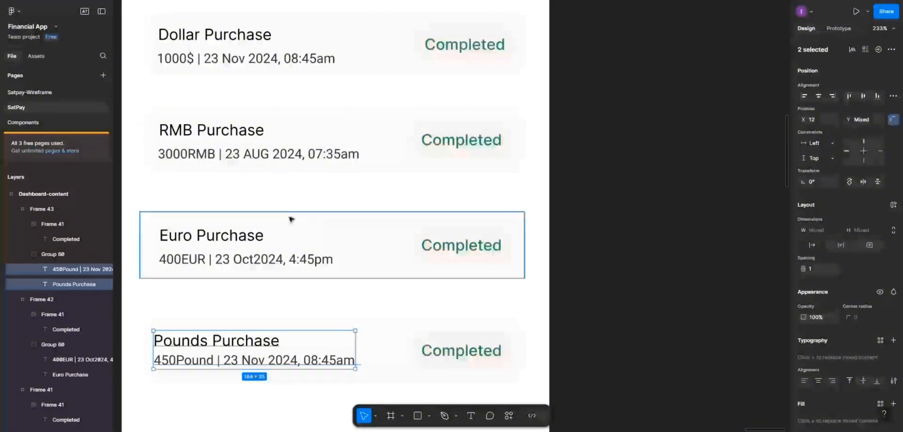
pyautogui.click(226, 246)
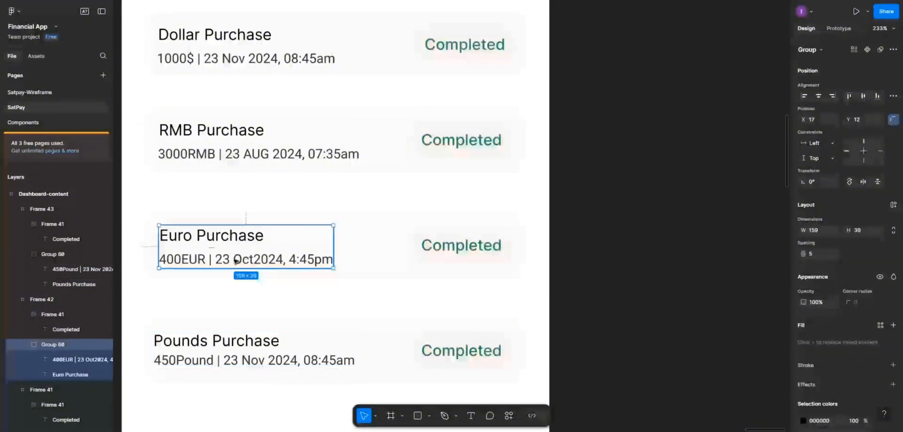
pyautogui.click(210, 341)
pyautogui.click(216, 340)
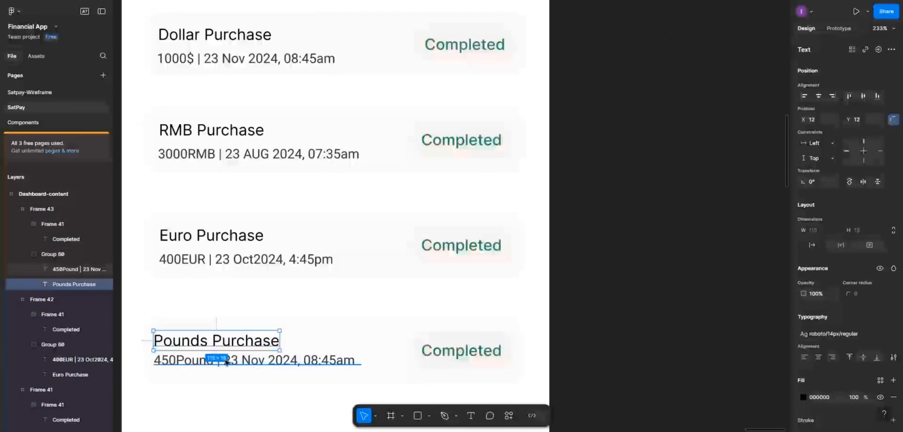
pyautogui.keyDown('shift'); pyautogui.click(216, 360); pyautogui.keyUp('shift')
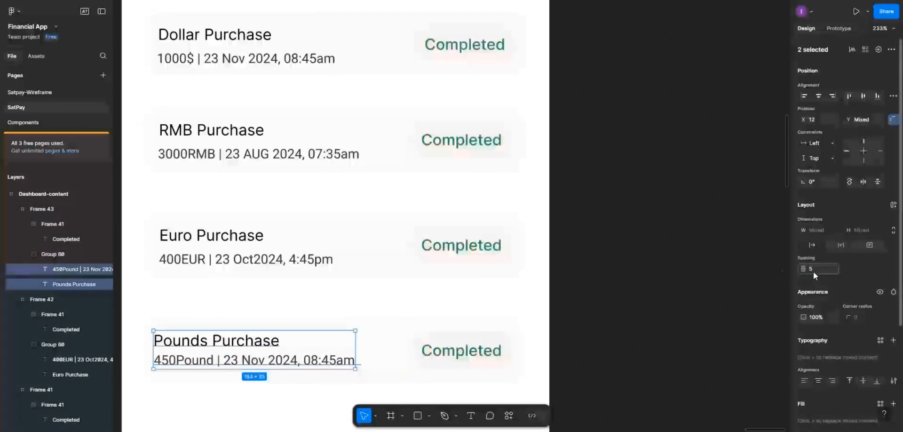
pyautogui.click(390, 345)
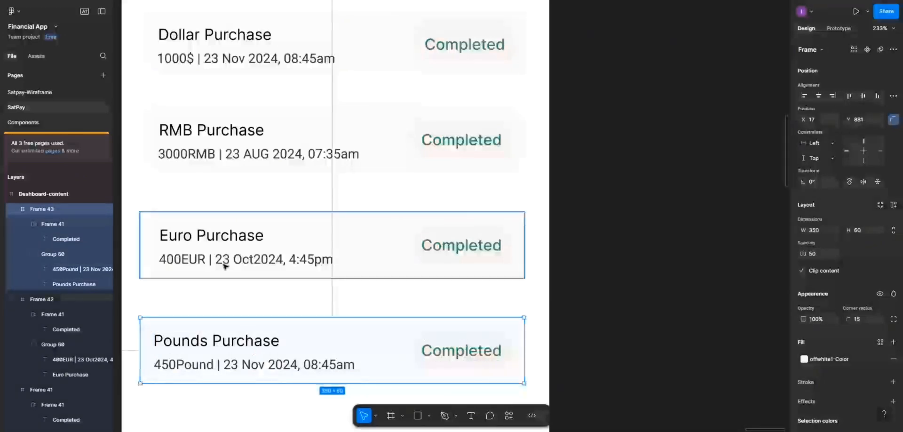
# Distribute the vertical spacing evenly between the Dollar, RMB, Euro and Pounds Purchase rows
pyautogui.scroll(-2, 226, 264)
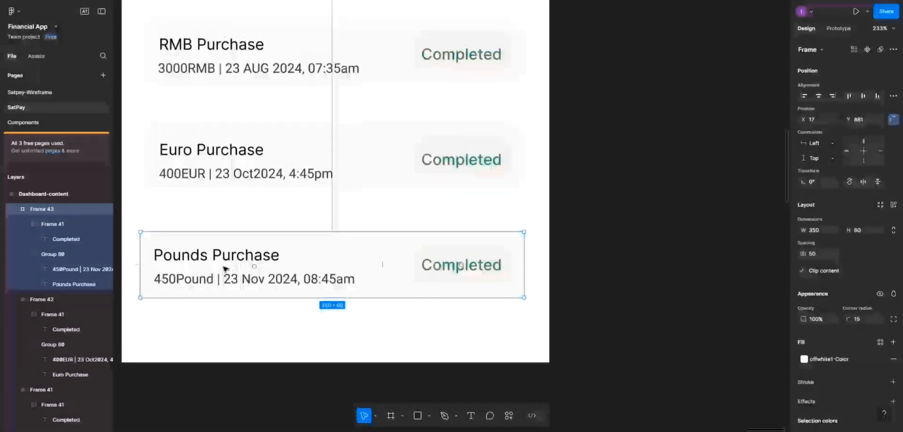
pyautogui.scroll(-5, 226, 263)
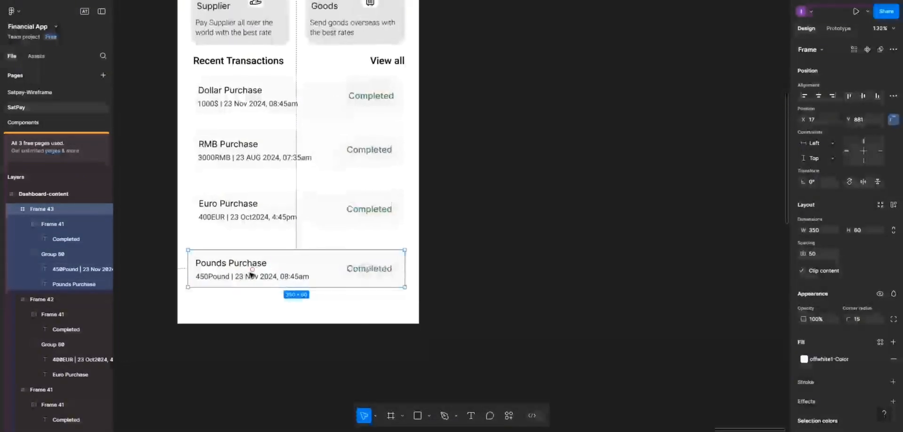
pyautogui.hscroll(-5, 251, 274)
pyautogui.scroll(1, 252, 276)
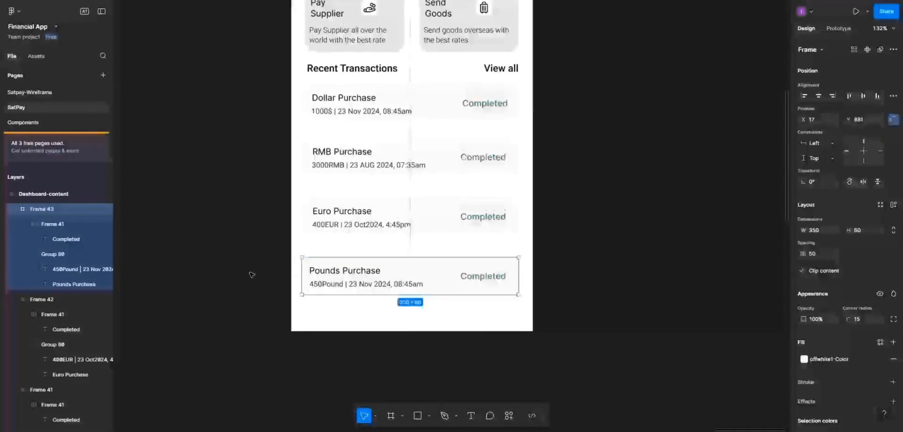
pyautogui.click(316, 121)
pyautogui.keyDown('shift'); pyautogui.click(332, 168); pyautogui.keyUp('shift')
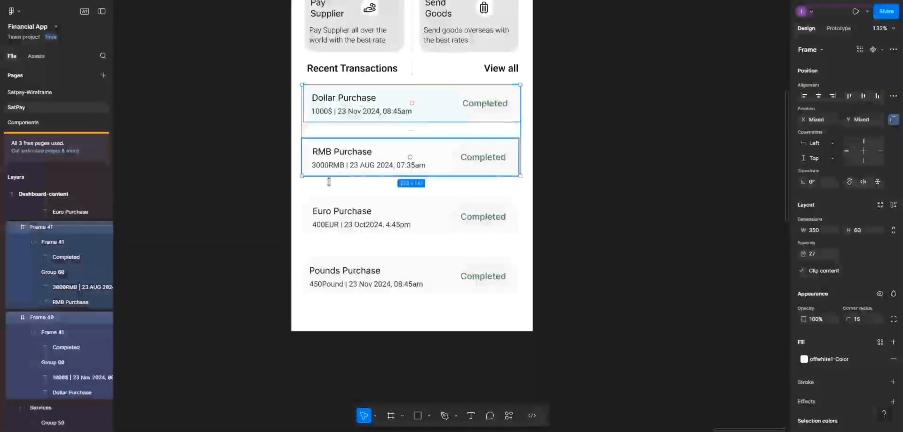
pyautogui.keyDown('shift'); pyautogui.click(333, 214); pyautogui.keyUp('shift')
pyautogui.keyDown('shift'); pyautogui.click(346, 272); pyautogui.keyUp('shift')
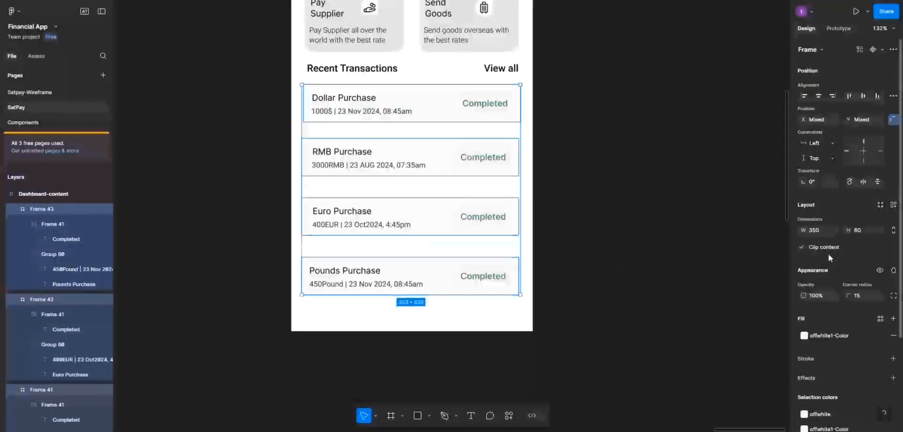
pyautogui.click(896, 98)
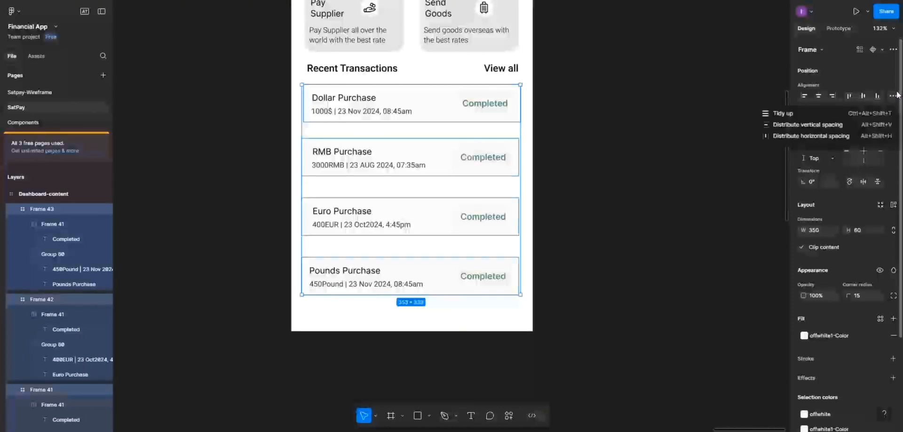
pyautogui.click(851, 127)
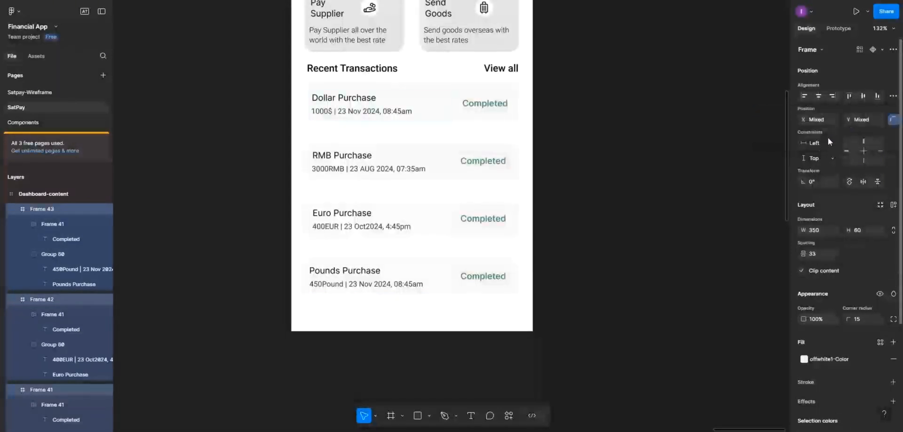
# Set the vertical spacing between the four transaction rows to 30
pyautogui.click(817, 252)
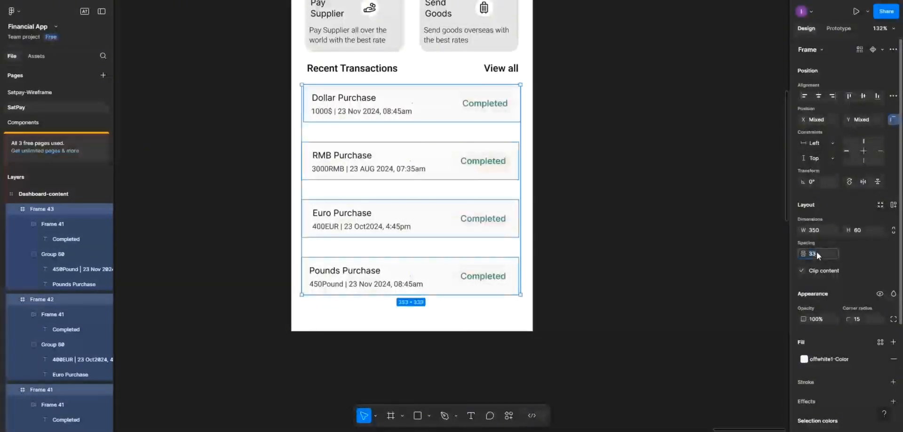
pyautogui.write('3')
pyautogui.click(471, 183)
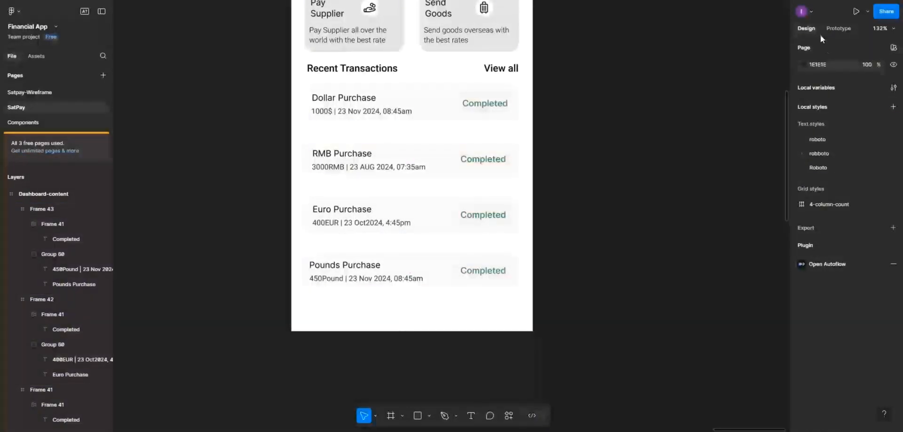
# Align the four transaction rows by their horizontal centers
pyautogui.click(421, 120)
pyautogui.keyDown('shift'); pyautogui.click(419, 210); pyautogui.keyUp('shift')
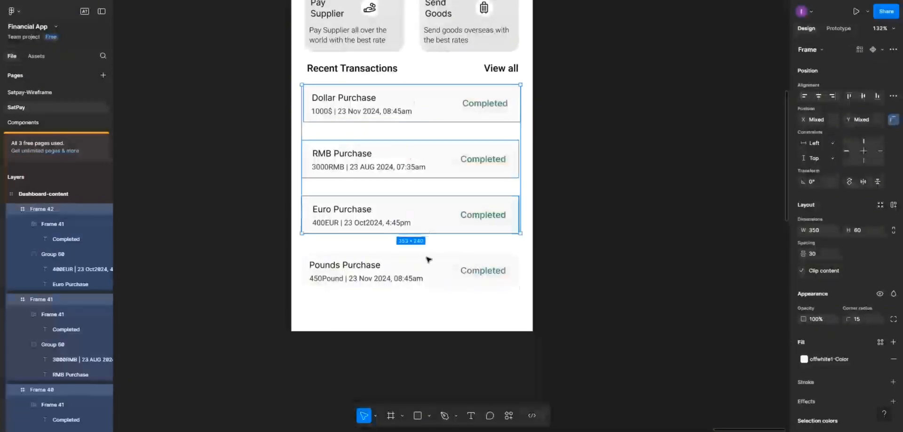
pyautogui.keyDown('shift'); pyautogui.click(414, 259); pyautogui.keyUp('shift')
pyautogui.click(822, 100)
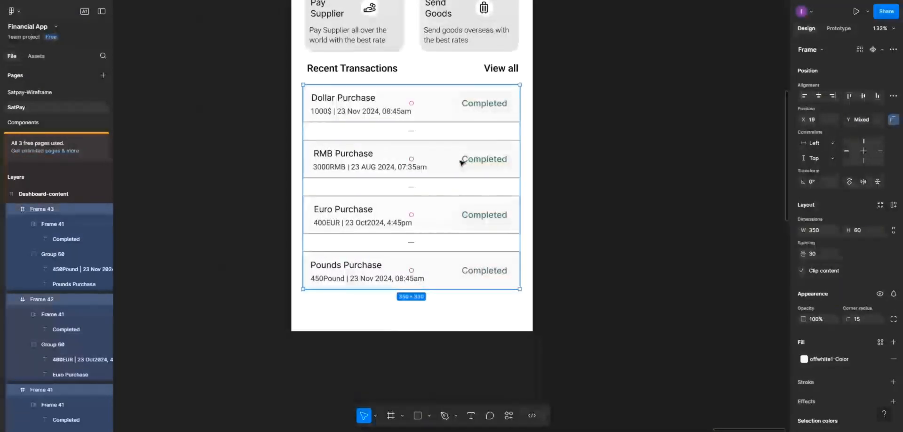
# Group the four transaction rows and name the group "Recent-transactions"
pyautogui.hotkey('ctrl', 'g')
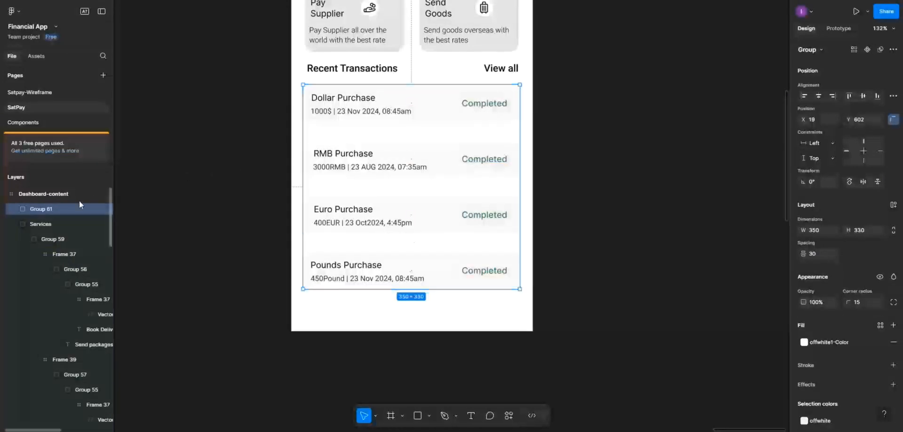
pyautogui.doubleClick(60, 211)
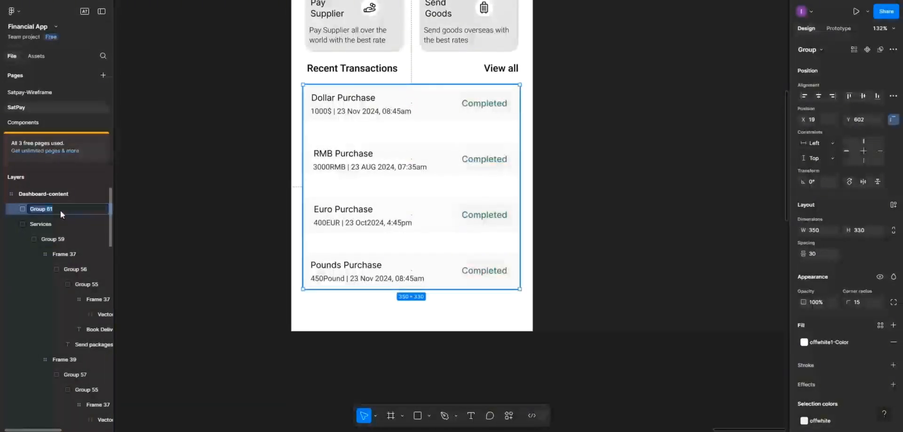
pyautogui.write('Recent')
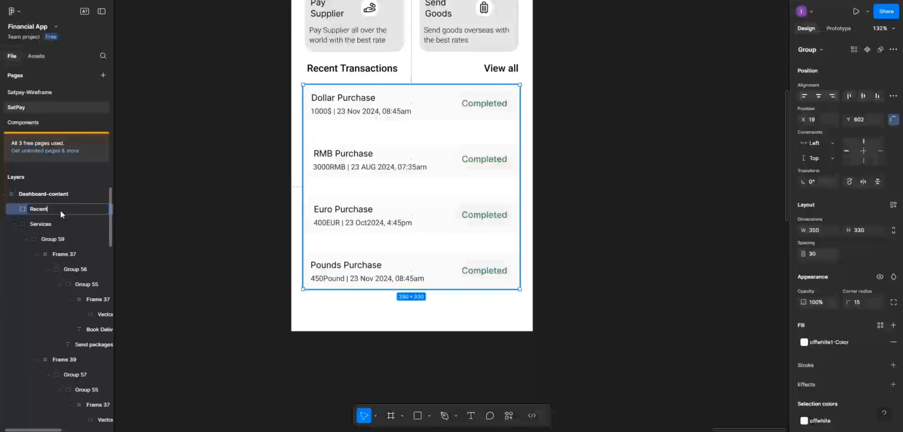
pyautogui.write('-transactions')
pyautogui.press('Return')
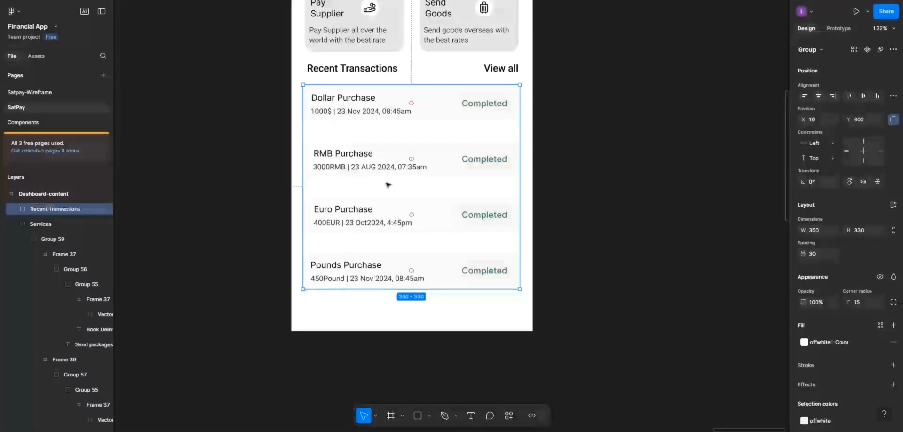
pyautogui.click(387, 195)
# Group the Recent Transactions heading with the View all text and name the group "transaction-heading"
pyautogui.scroll(1, 385, 200)
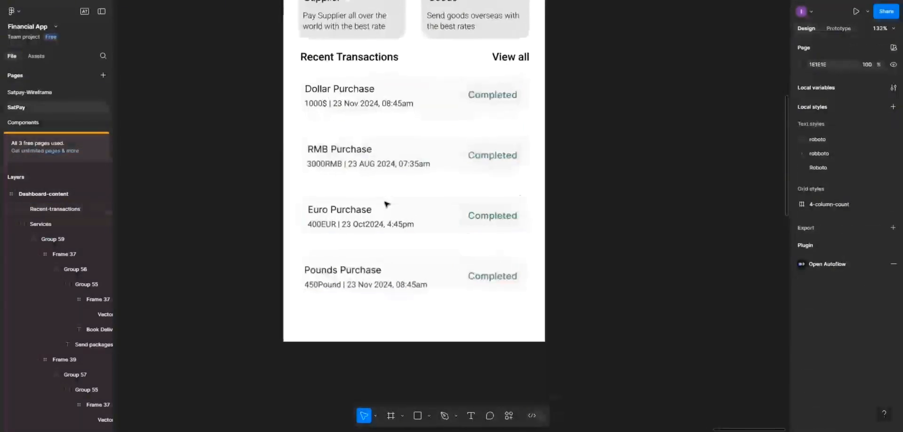
pyautogui.scroll(4, 387, 203)
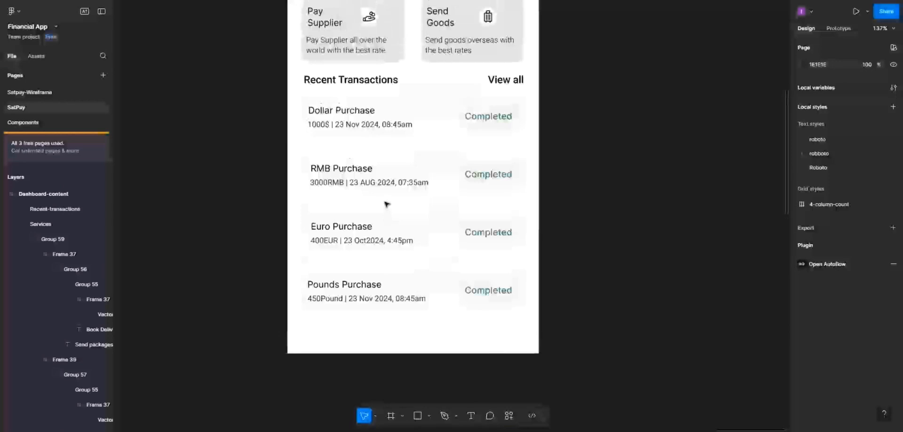
pyautogui.scroll(-3, 386, 203)
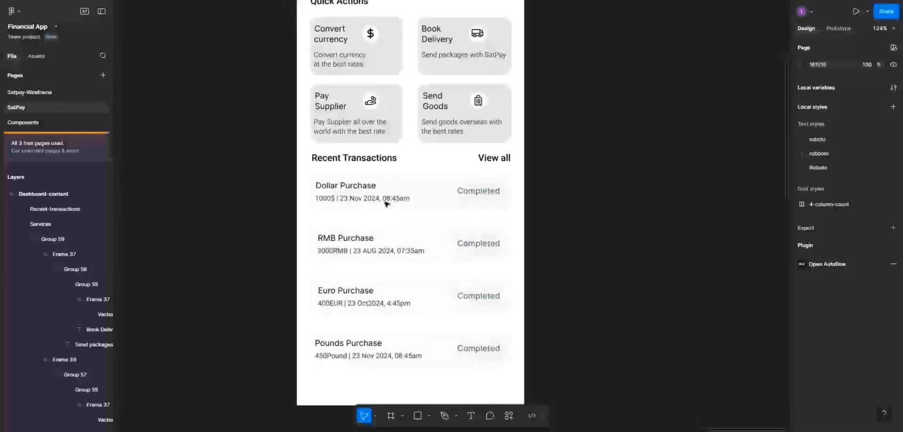
pyautogui.click(367, 169)
pyautogui.keyDown('shift'); pyautogui.click(482, 163); pyautogui.keyUp('shift')
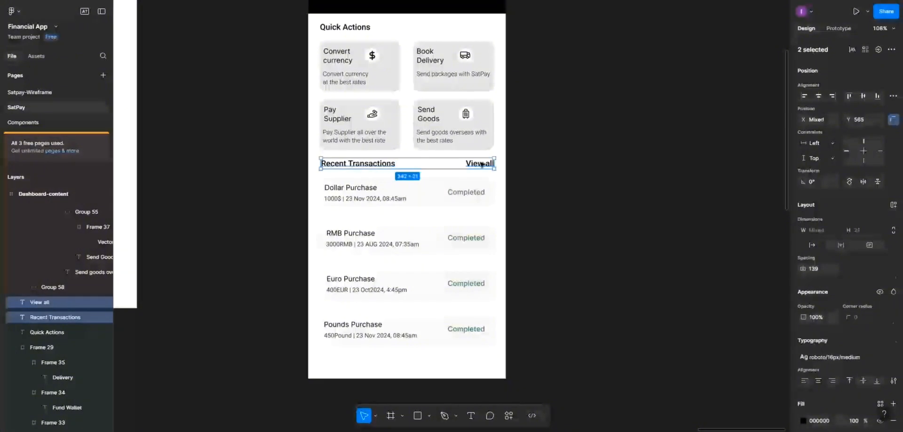
pyautogui.hotkey('ctrl', 'g')
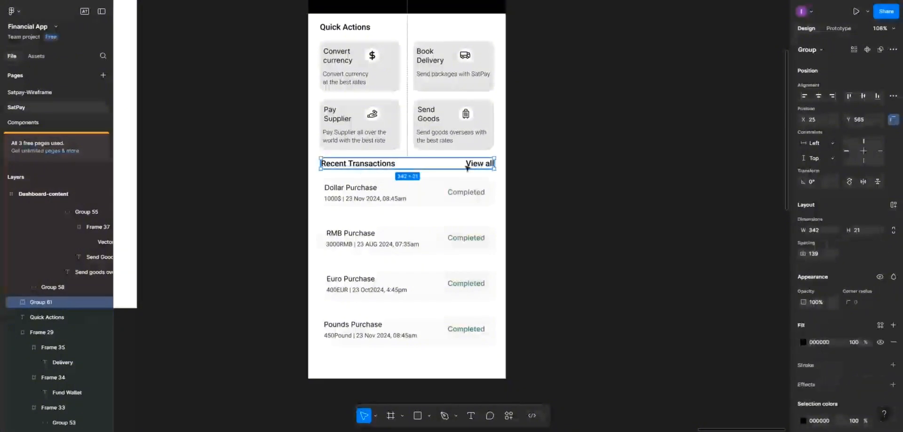
pyautogui.doubleClick(60, 302)
pyautogui.write('tra')
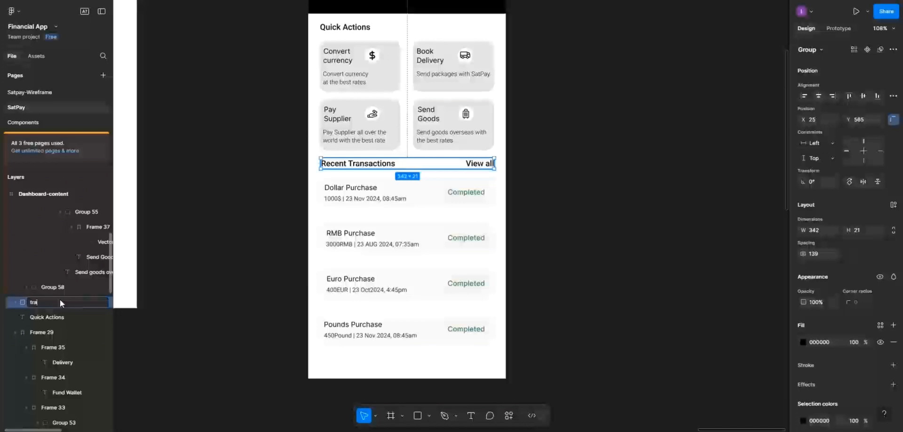
pyautogui.write('nsaction-heading')
# Left-align the transaction heading group with the transaction list and set the spacing between them to 15
pyautogui.keyDown('shift'); pyautogui.click(371, 185); pyautogui.keyUp('shift')
pyautogui.click(804, 95)
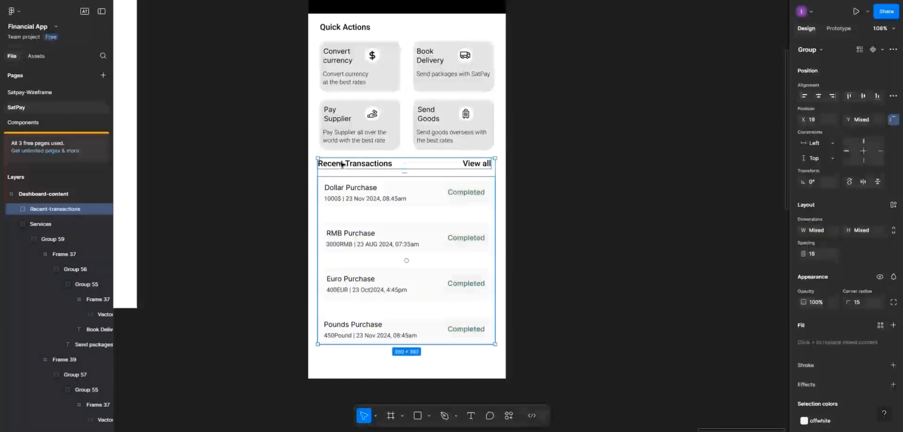
pyautogui.click(813, 253)
pyautogui.write('15')
pyautogui.press('Return')
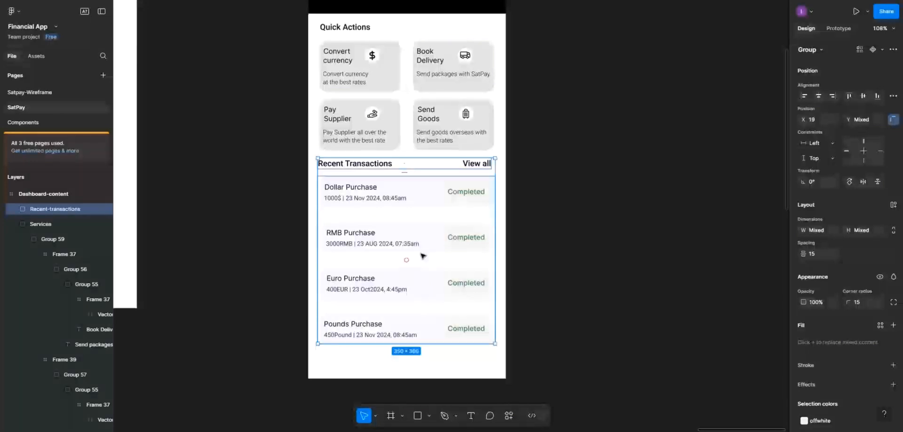
pyautogui.scroll(2, 424, 257)
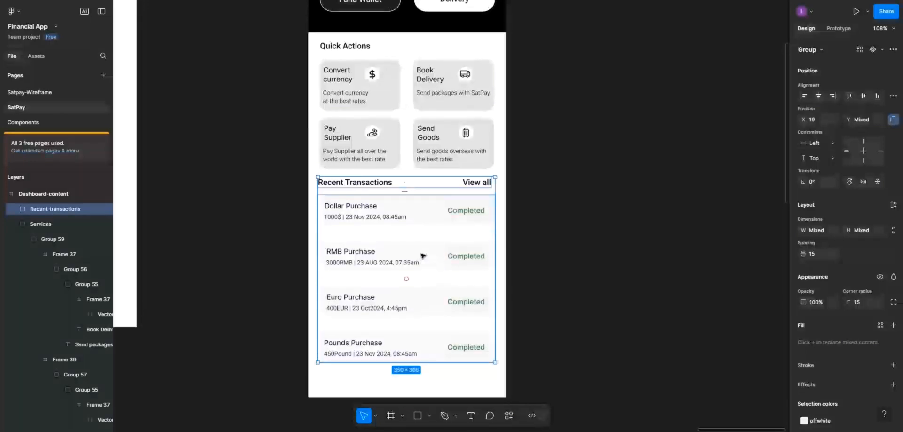
pyautogui.click(512, 146)
# Left-align the Quick Actions heading with the Services card group and set the spacing between them to 15
pyautogui.scroll(1, 426, 194)
pyautogui.scroll(1, 424, 194)
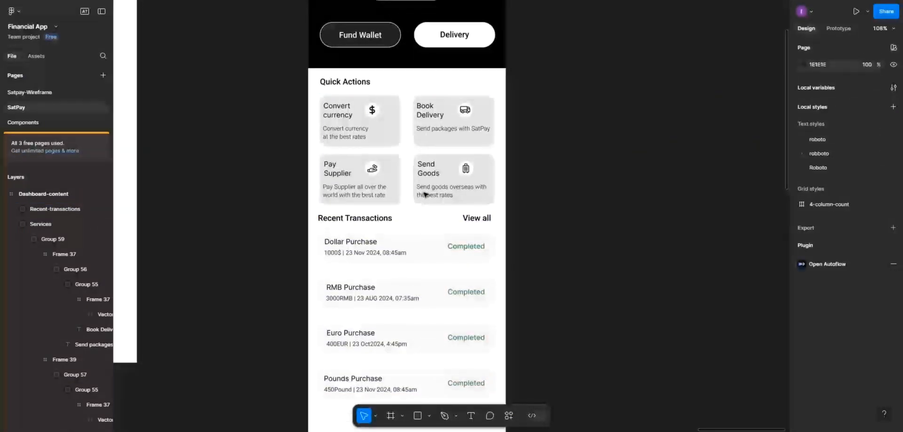
pyautogui.click(338, 86)
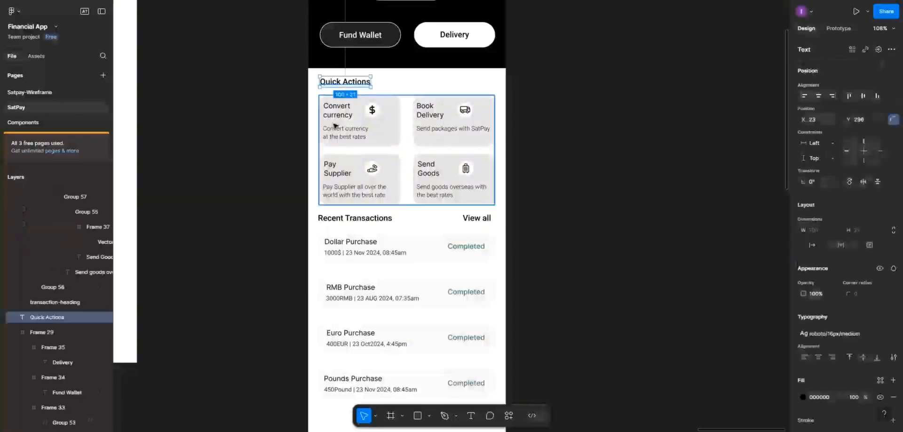
pyautogui.keyDown('shift'); pyautogui.click(325, 123); pyautogui.keyUp('shift')
pyautogui.click(804, 96)
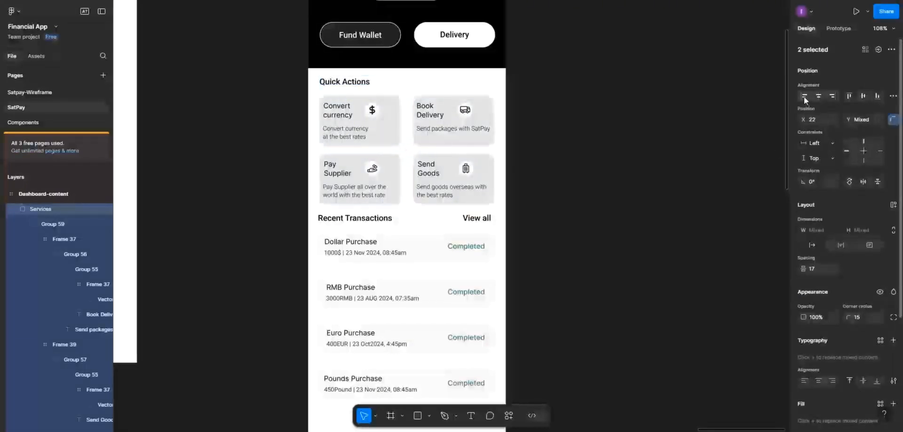
pyautogui.click(817, 268)
pyautogui.write('15')
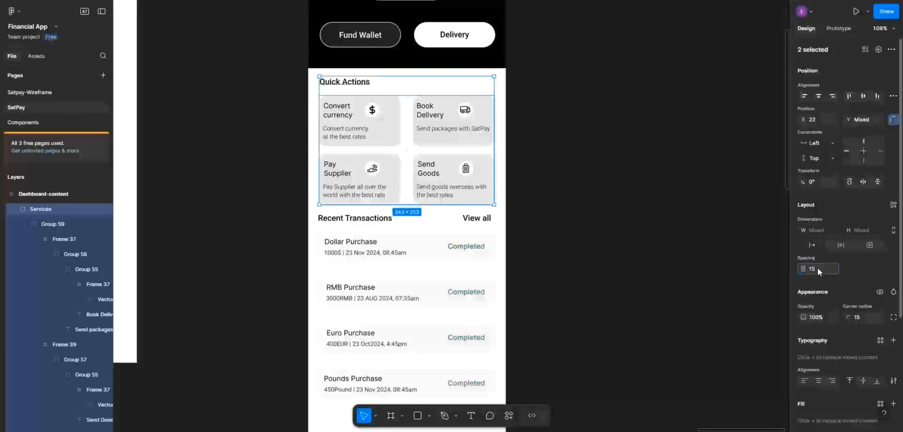
pyautogui.press('Return')
pyautogui.press('Escape')
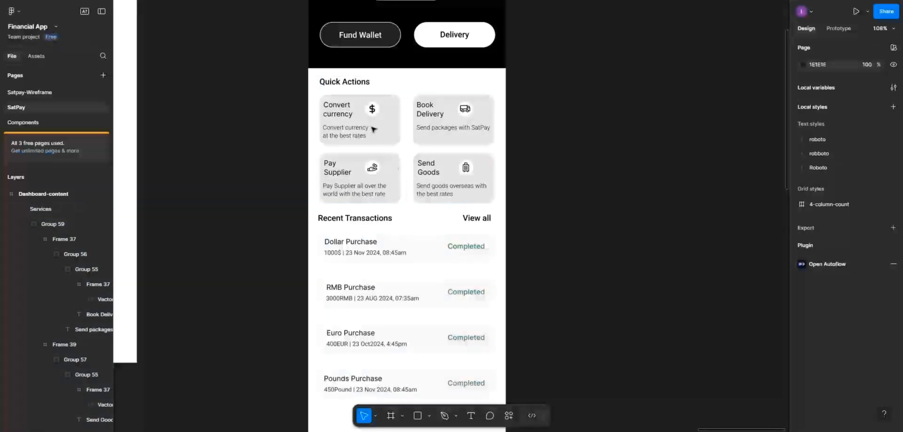
# Centre the transaction heading group, the transaction list and the Services card group horizontally within the dashboard frame
pyautogui.click(364, 221)
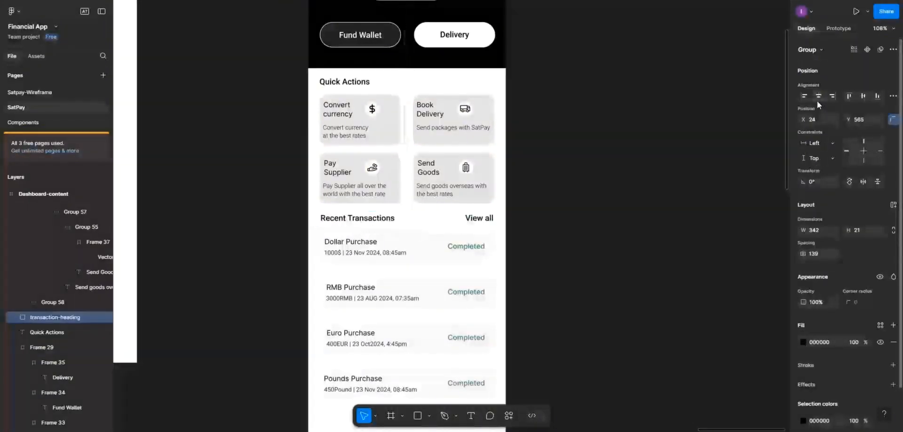
pyautogui.click(470, 244)
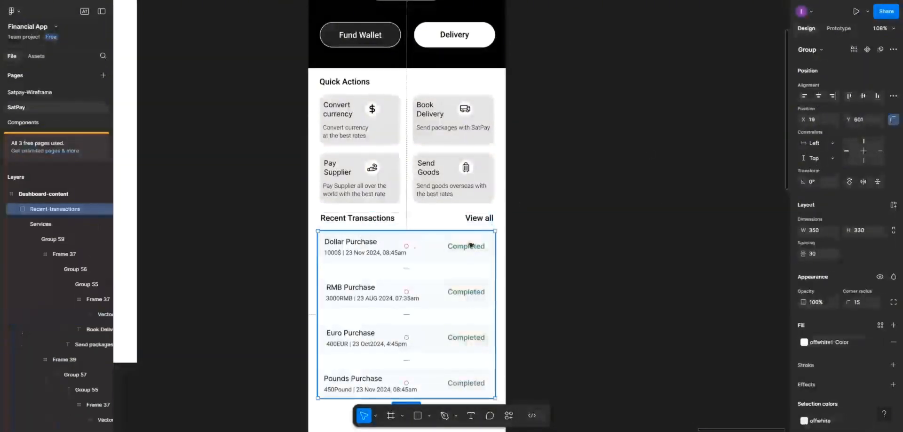
pyautogui.click(818, 96)
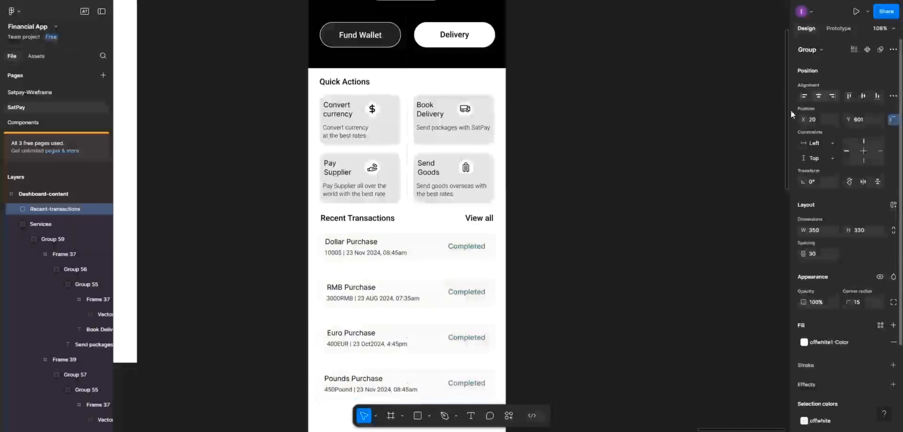
pyautogui.click(437, 195)
pyautogui.click(822, 97)
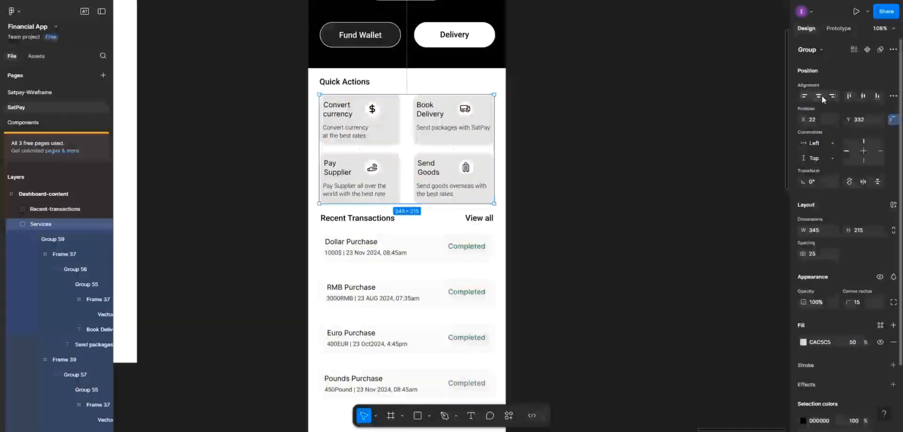
pyautogui.click(822, 96)
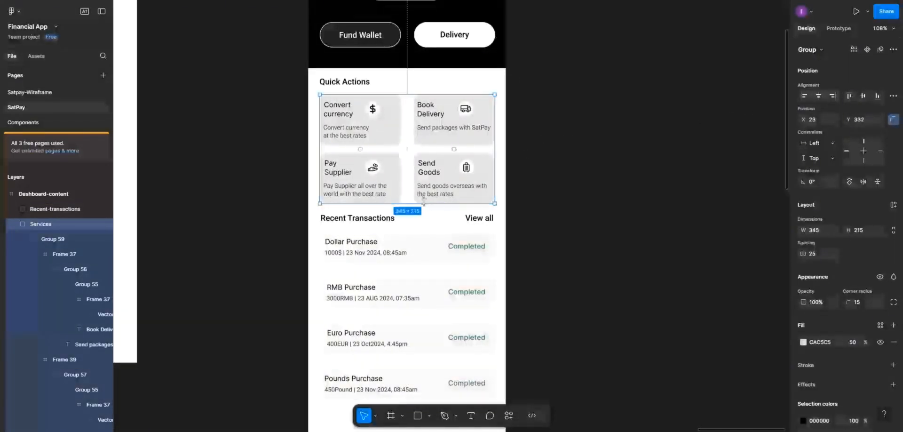
pyautogui.scroll(-1, 357, 242)
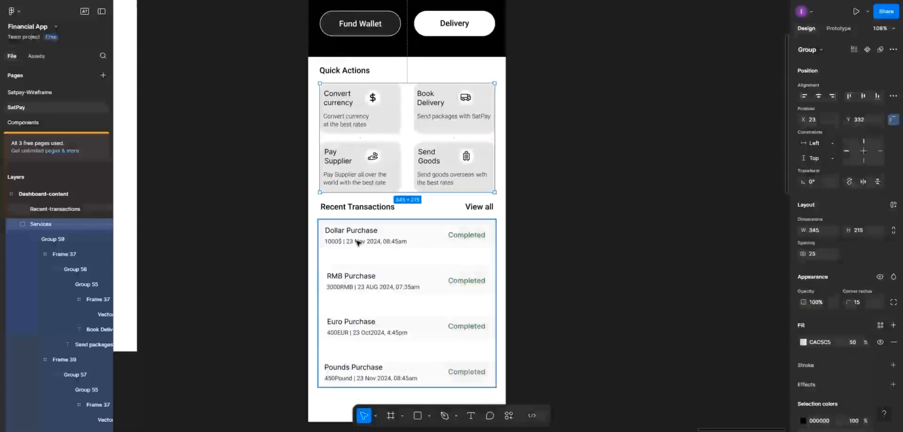
# Left-align the Quick Actions heading with the Services card group and combine the two into one group
pyautogui.click(347, 72)
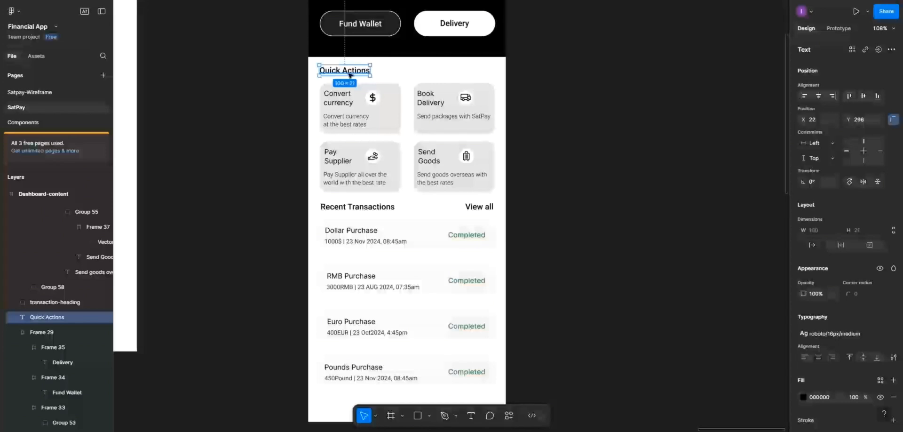
pyautogui.moveTo(351, 74); pyautogui.dragTo(353, 74)
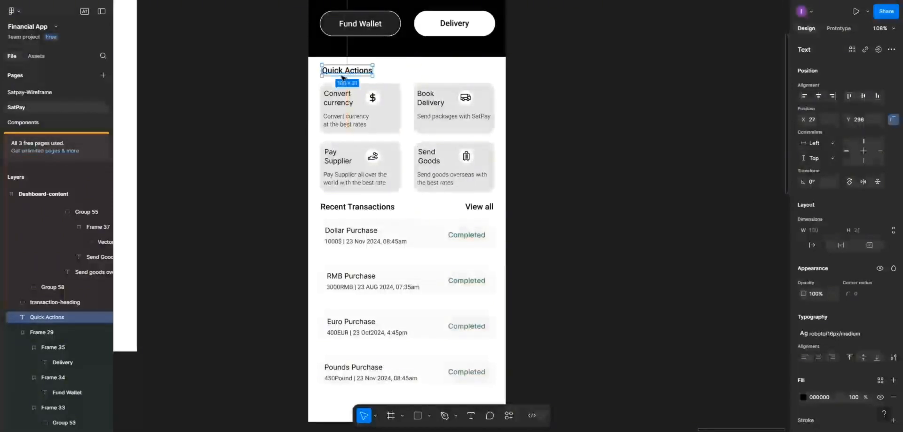
pyautogui.keyDown('ctrl'); pyautogui.click(350, 103); pyautogui.keyUp('ctrl')
pyautogui.click(347, 73)
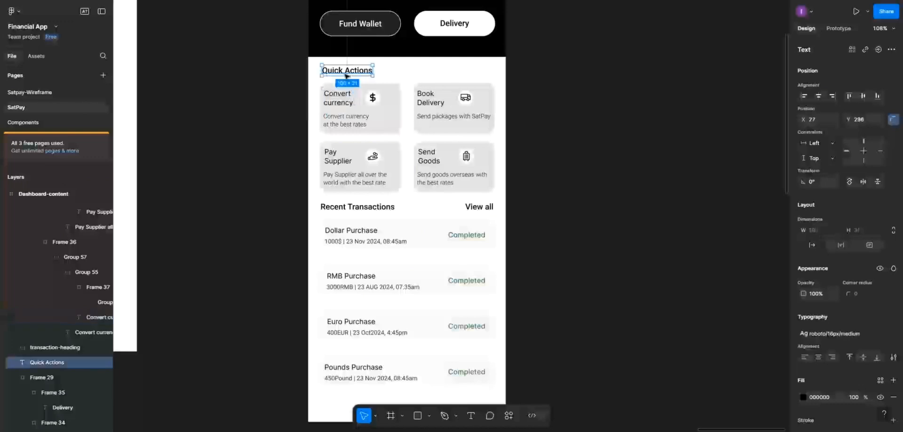
pyautogui.keyDown('shift'); pyautogui.click(353, 106); pyautogui.keyUp('shift')
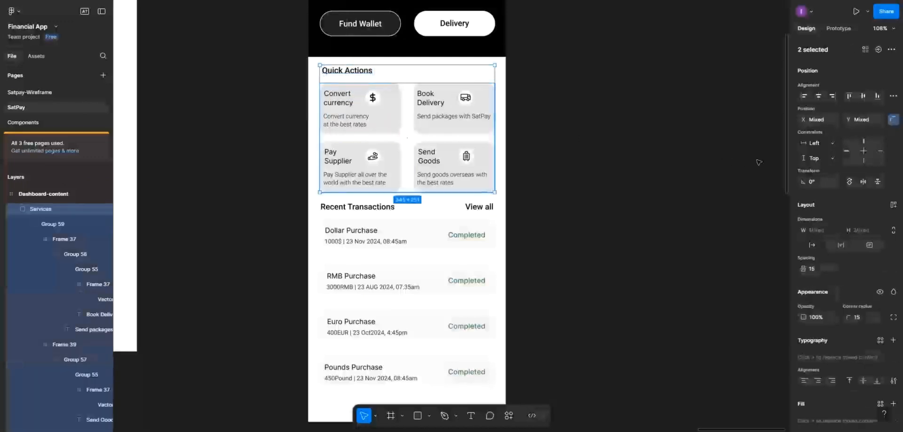
pyautogui.click(804, 97)
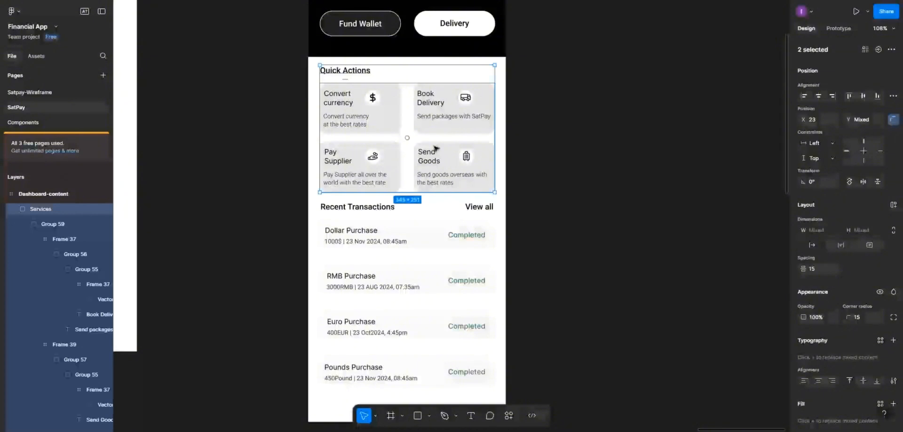
pyautogui.hotkey('ctrl', 'g')
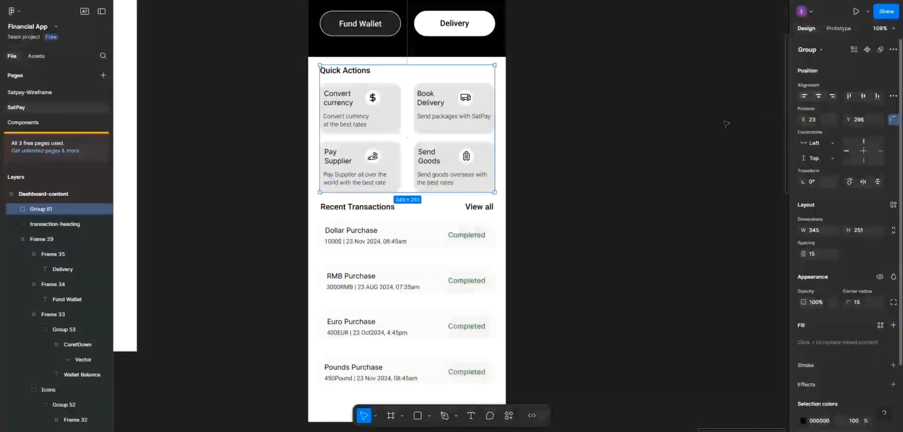
# Left-align the transaction heading group with the transaction list and combine the two into one group
pyautogui.click(360, 208)
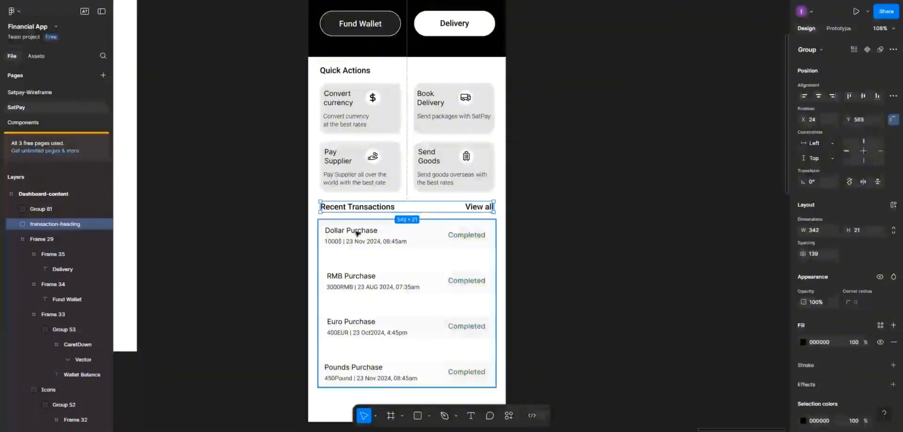
pyautogui.keyDown('shift'); pyautogui.click(357, 233); pyautogui.keyUp('shift')
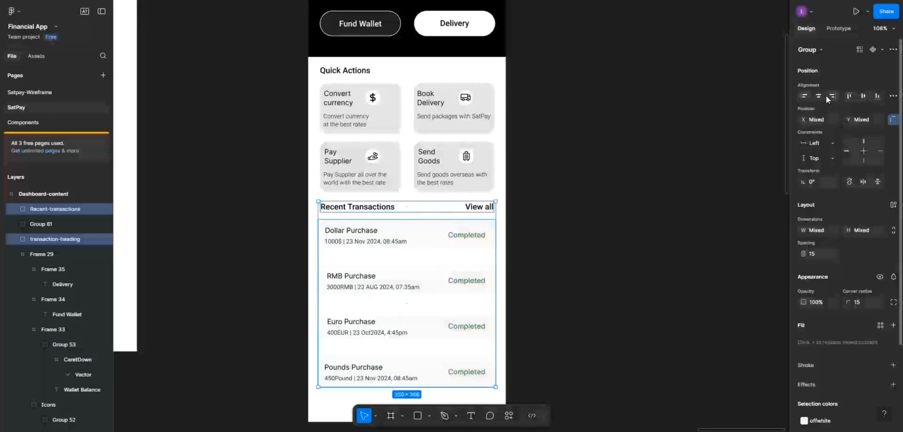
pyautogui.click(804, 96)
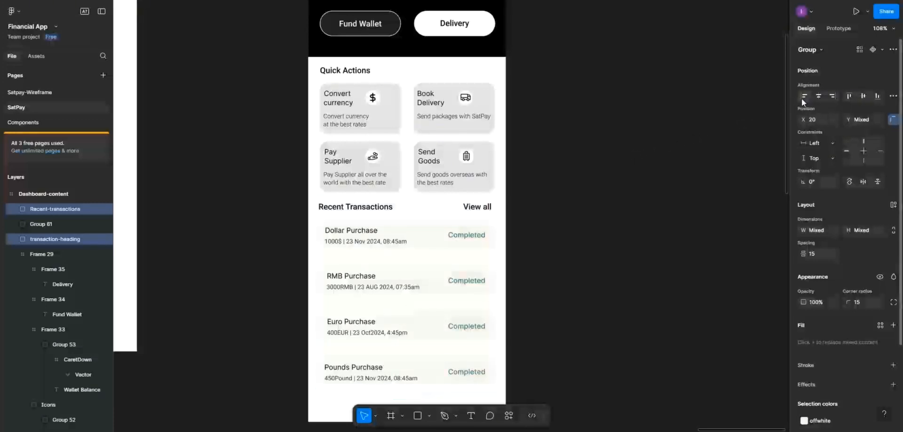
pyautogui.hotkey('ctrl', 'g')
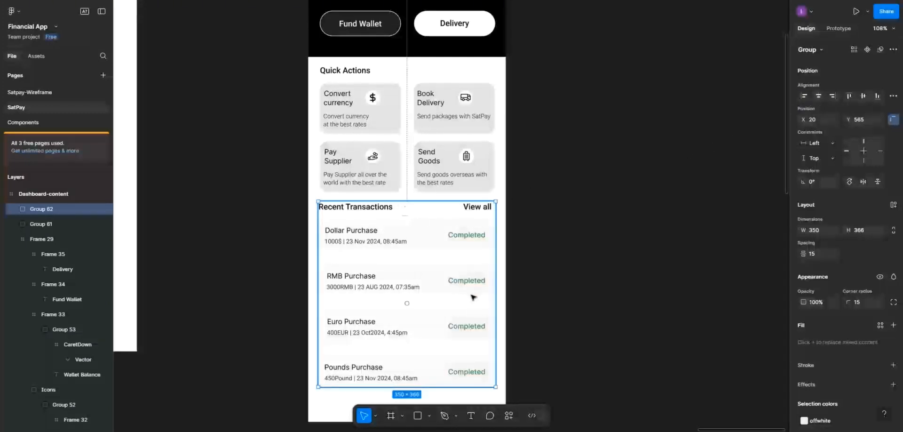
# Move the Wallet Balance selector up in the black header, horizontally centred, to about X 115, Y 73
pyautogui.scroll(1, 473, 297)
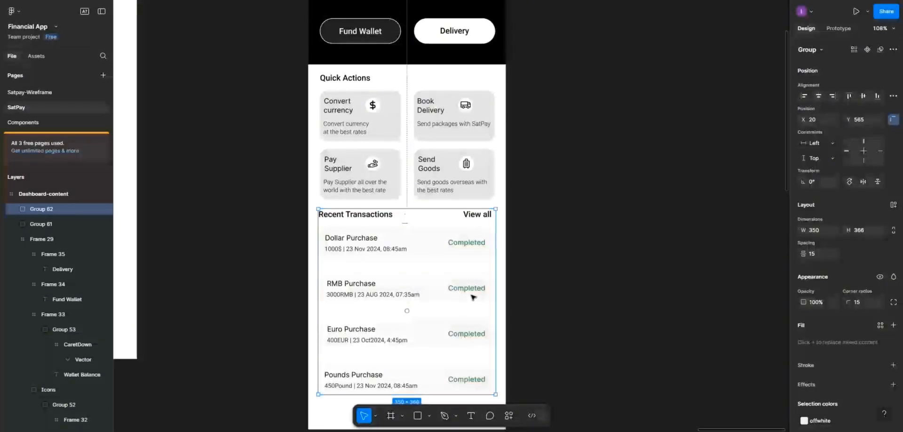
pyautogui.scroll(4, 474, 298)
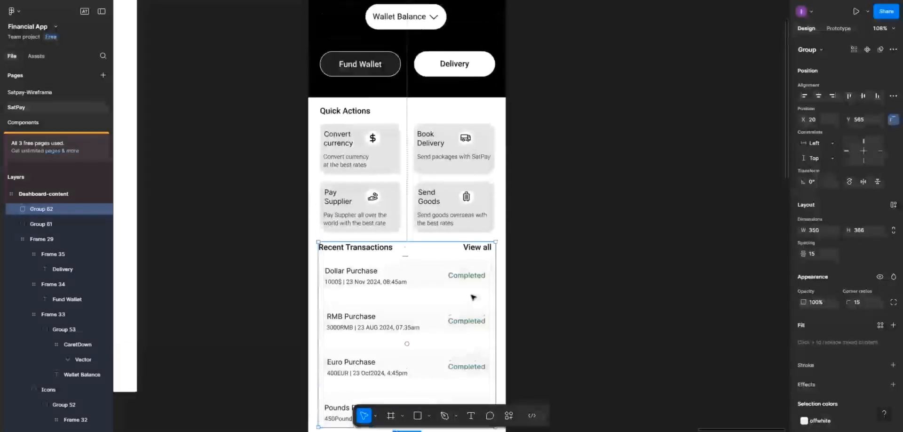
pyautogui.scroll(1, 473, 297)
pyautogui.keyDown('ctrl'); pyautogui.scroll(-3, 473, 297); pyautogui.keyUp('ctrl')
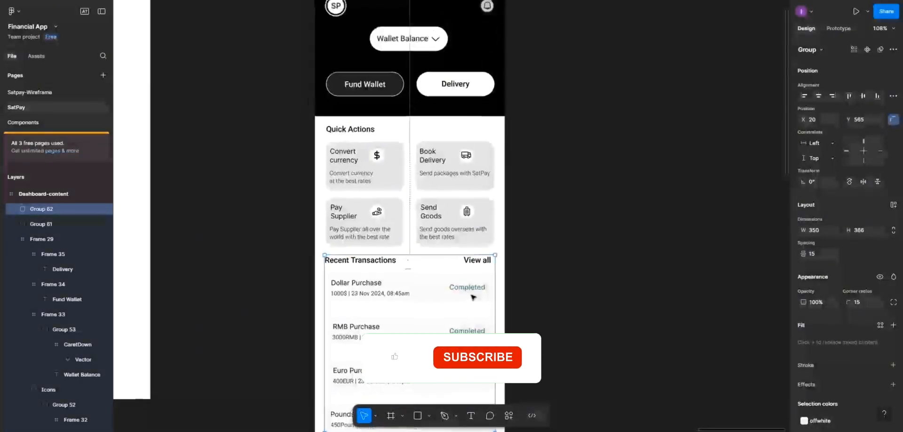
pyautogui.scroll(-4, 473, 297)
pyautogui.scroll(4, 473, 297)
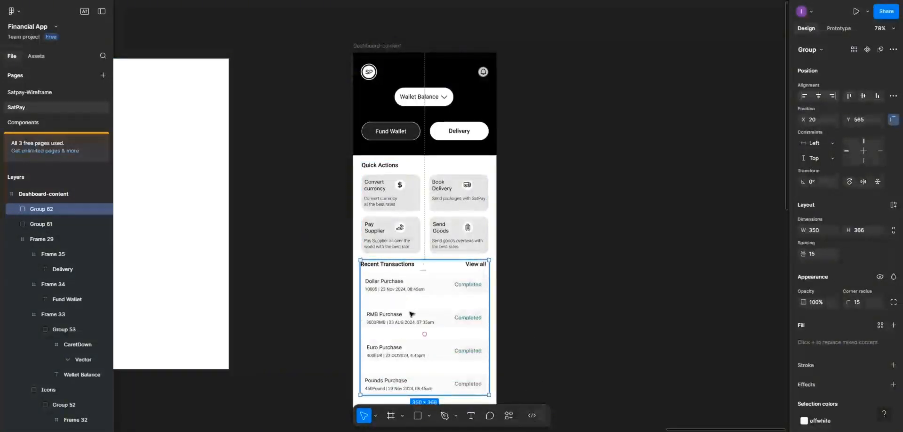
pyautogui.scroll(2, 413, 312)
pyautogui.scroll(2, 413, 312)
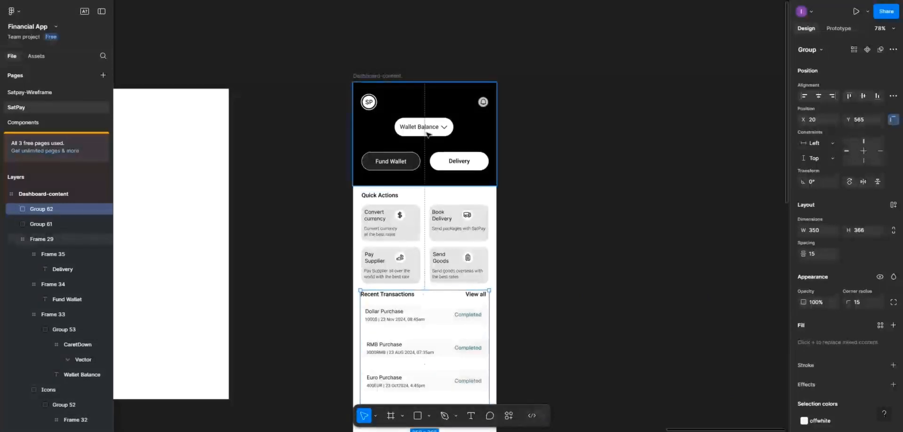
pyautogui.click(428, 133)
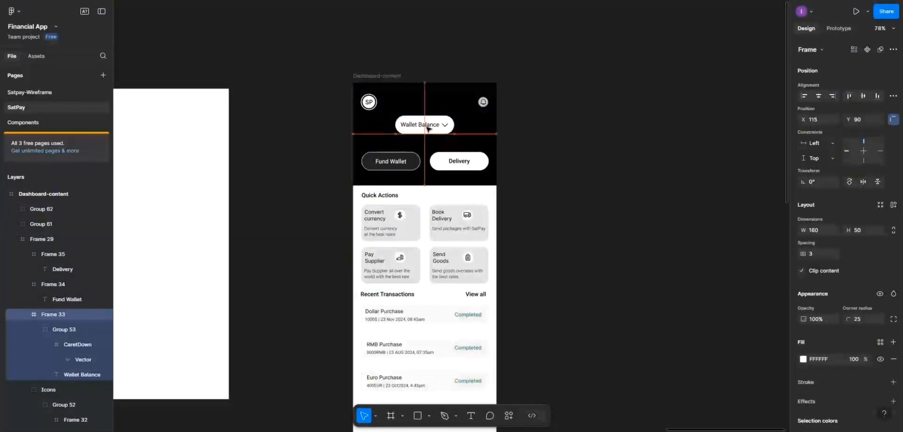
pyautogui.moveTo(428, 132); pyautogui.dragTo(429, 124)
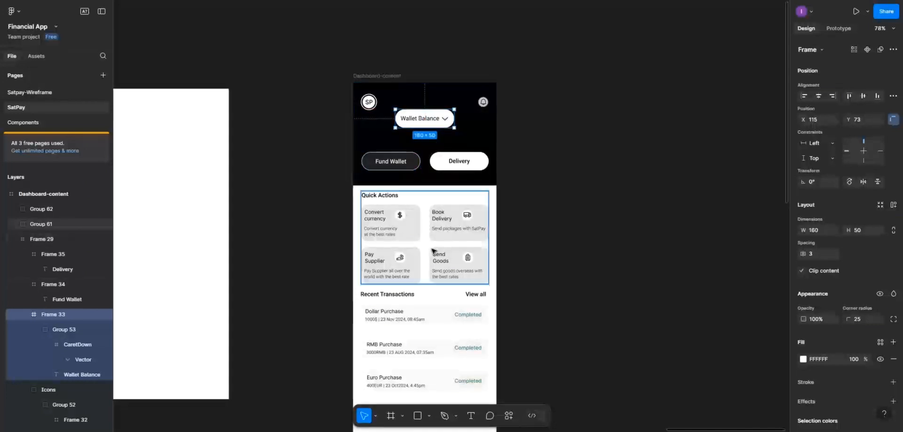
pyautogui.click(556, 251)
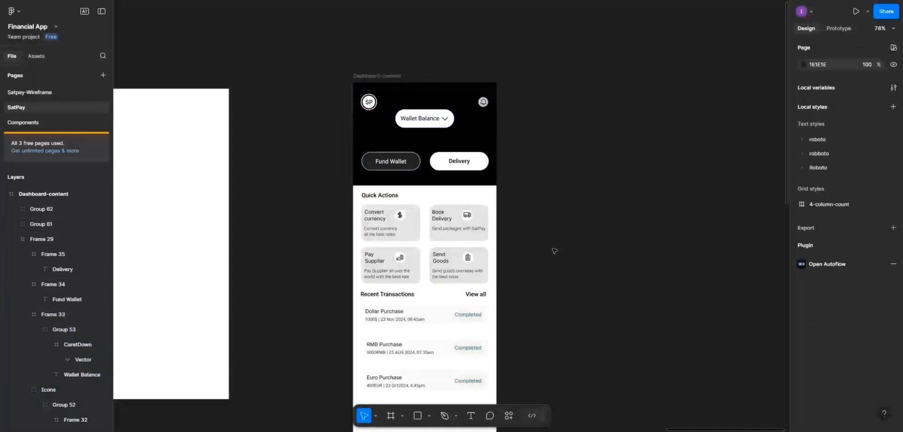
pyautogui.scroll(-1, 541, 251)
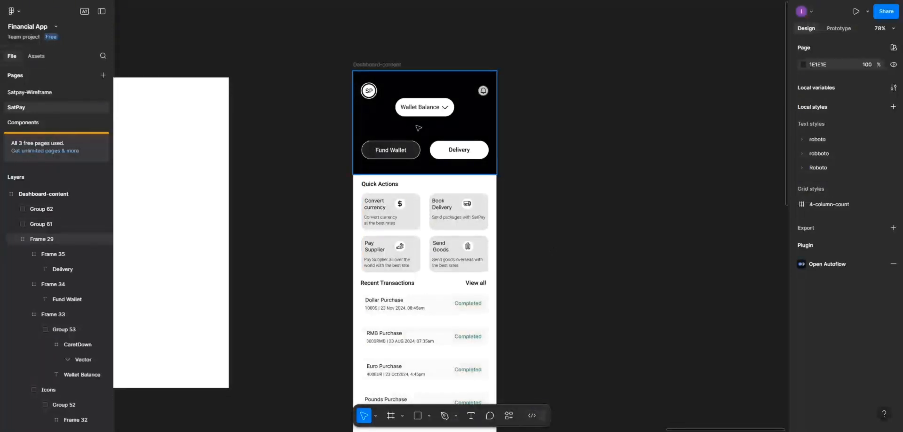
pyautogui.scroll(-1, 423, 235)
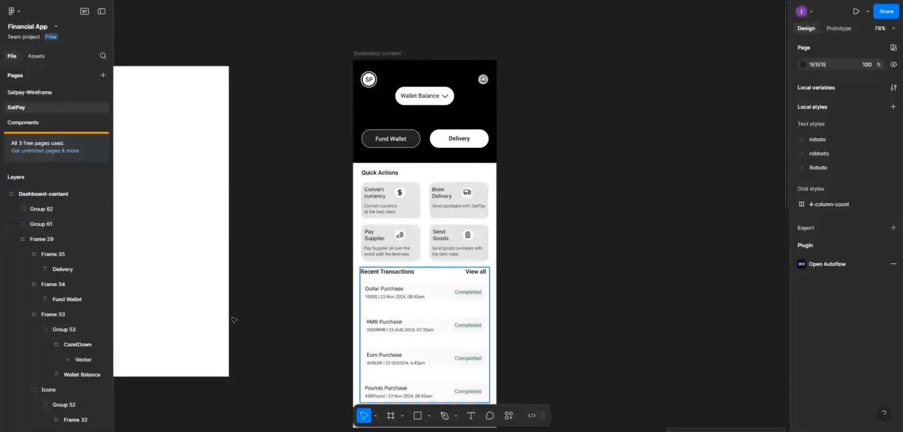
pyautogui.click(136, 366)
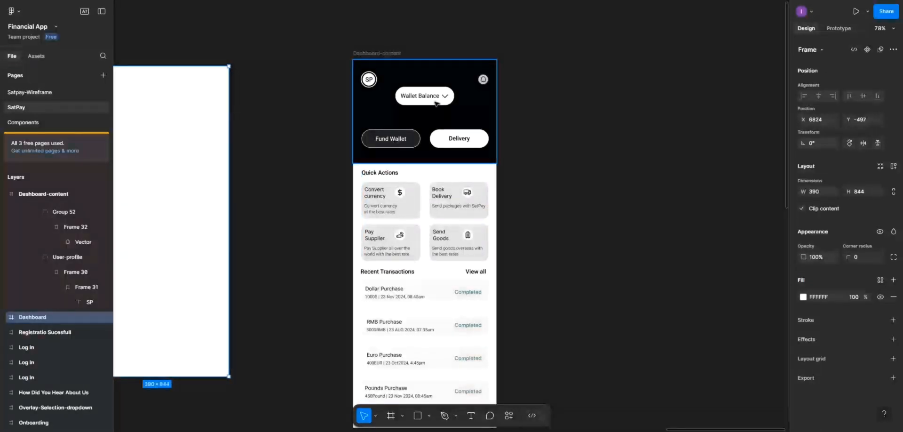
pyautogui.scroll(-1, 426, 307)
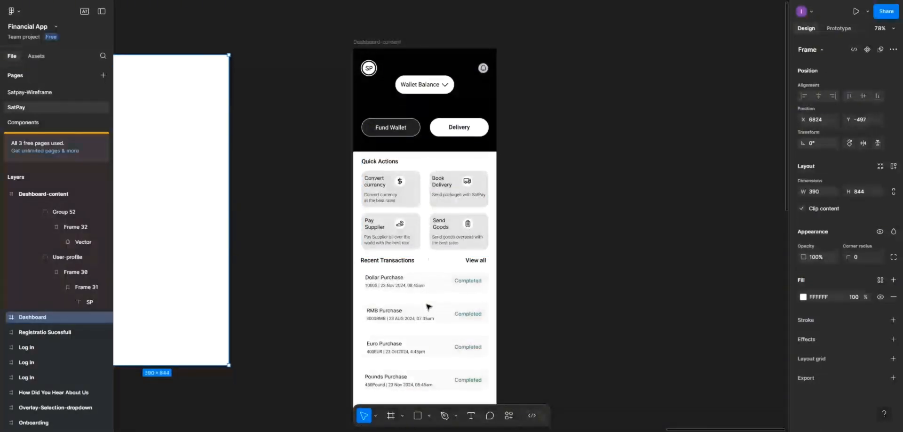